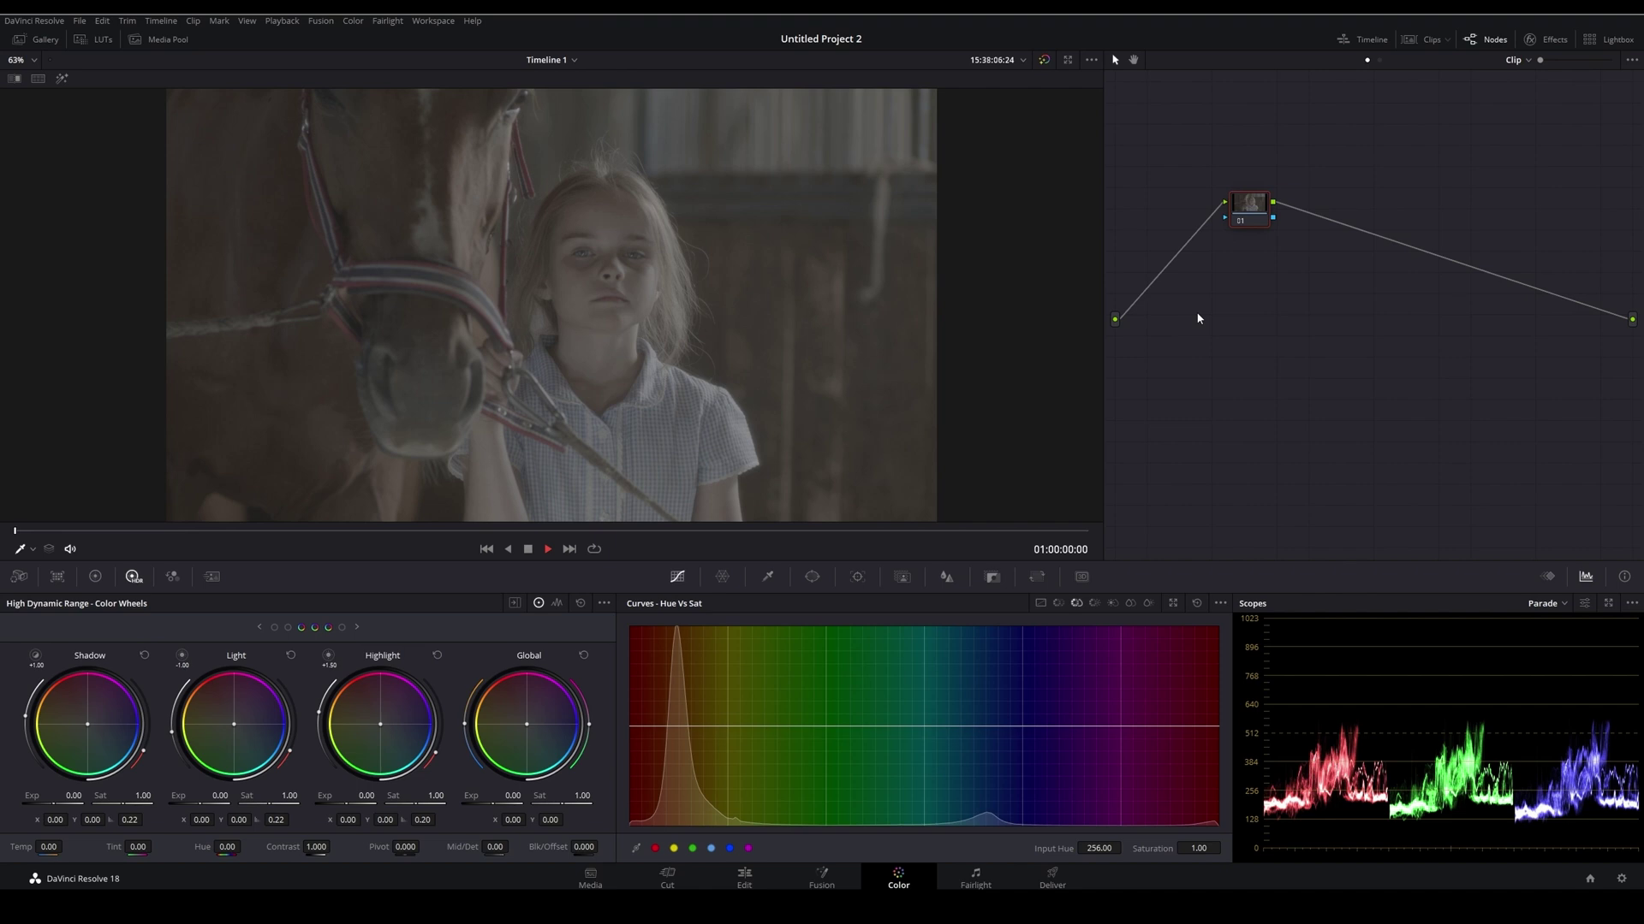
- Place the first node at the graph's upper left, append two serial nodes and arrange them as a pair lower down
{"action": "left_click_drag", "start_coordinate": [1250, 222], "coordinate": [1143, 119]}
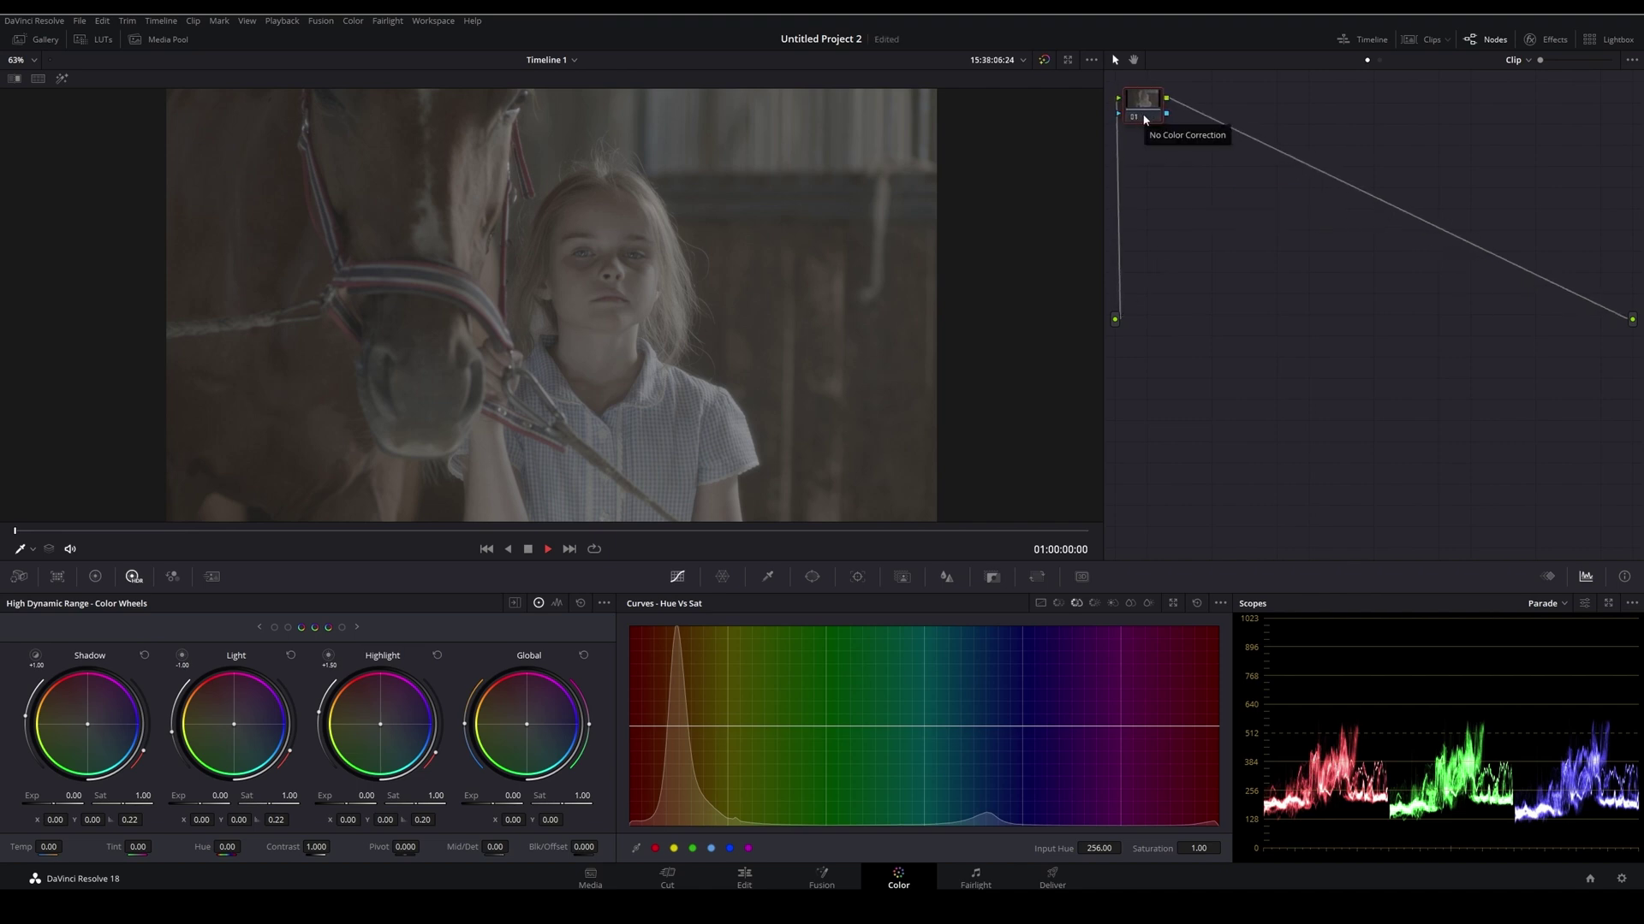
{"action": "key", "text": "alt+s"}
{"action": "key", "text": "alt+s"}
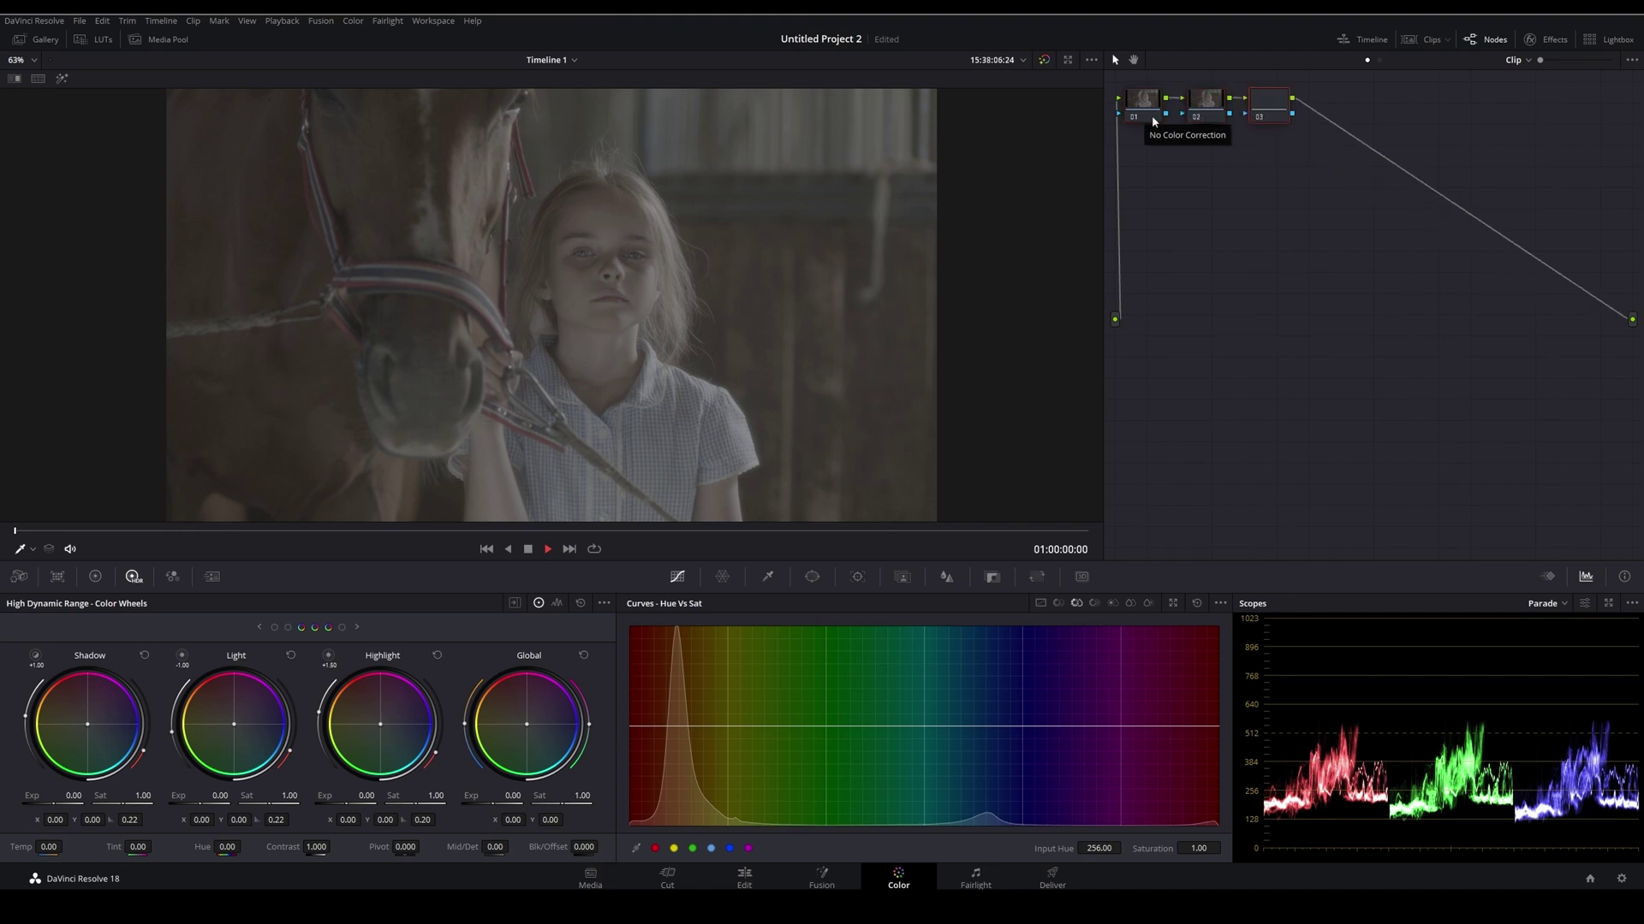
{"action": "left_click_drag", "start_coordinate": [1388, 192], "coordinate": [1214, 110]}
{"action": "left_click_drag", "start_coordinate": [1214, 109], "coordinate": [1204, 211]}
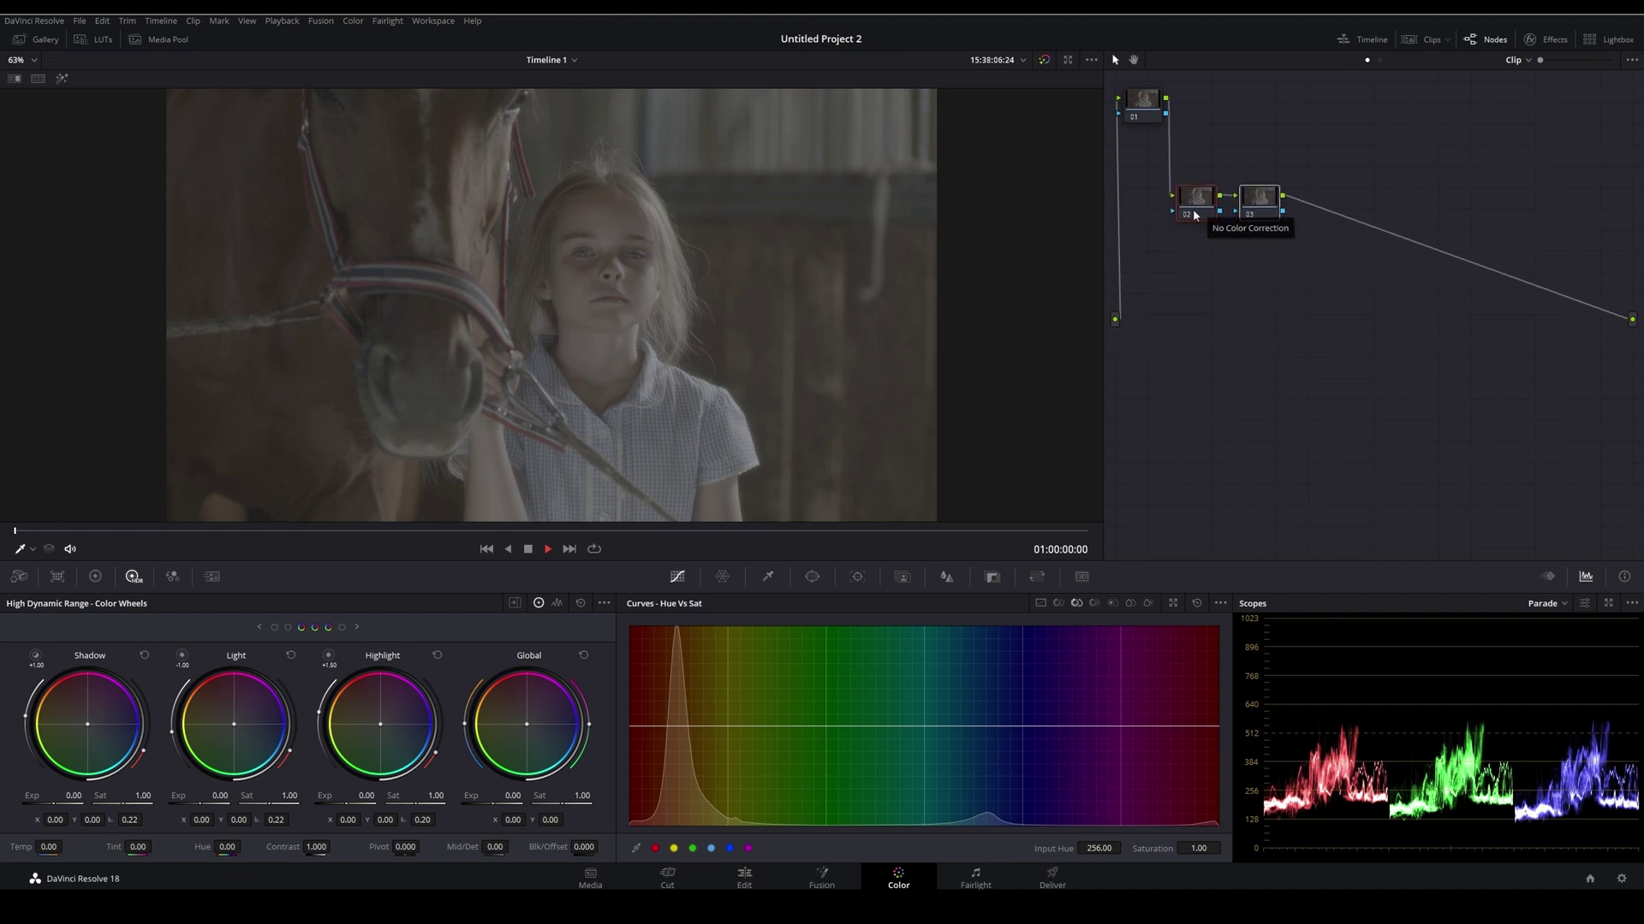
- Append a serial node after node 03 and position it slightly below and to the right of that node
{"action": "key", "text": "alt+s"}
{"action": "key", "text": "ctrl+z"}
{"action": "left_click", "coordinate": [1273, 205]}
{"action": "key", "text": "alt+s"}
{"action": "left_click_drag", "start_coordinate": [1332, 205], "coordinate": [1341, 332]}
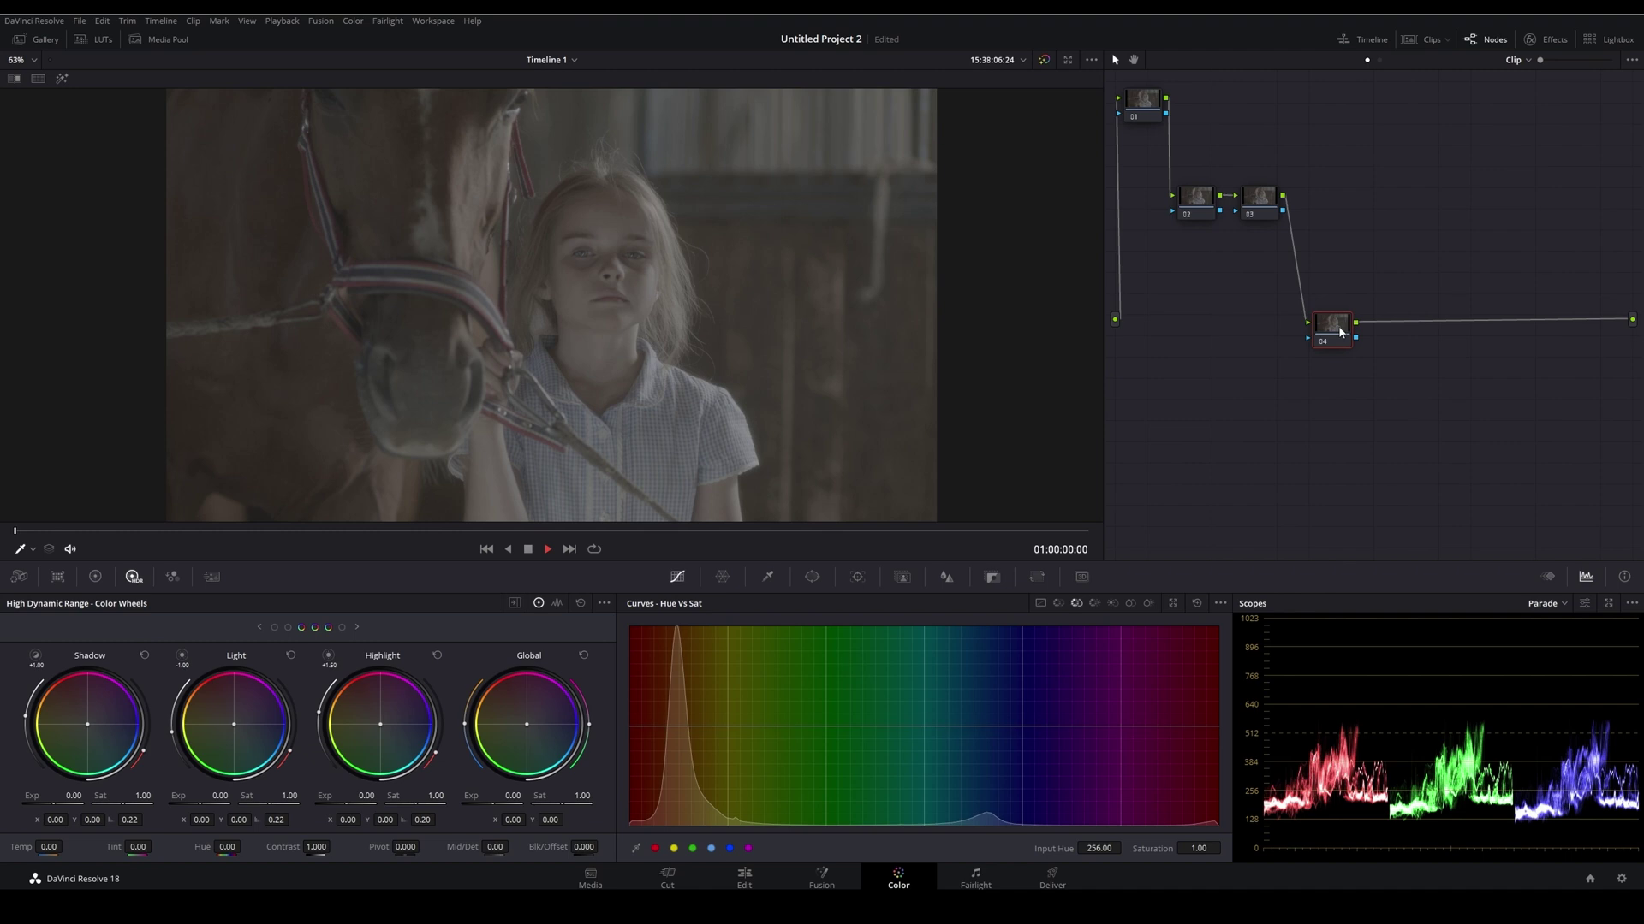
{"action": "left_click_drag", "start_coordinate": [1340, 332], "coordinate": [1331, 252]}
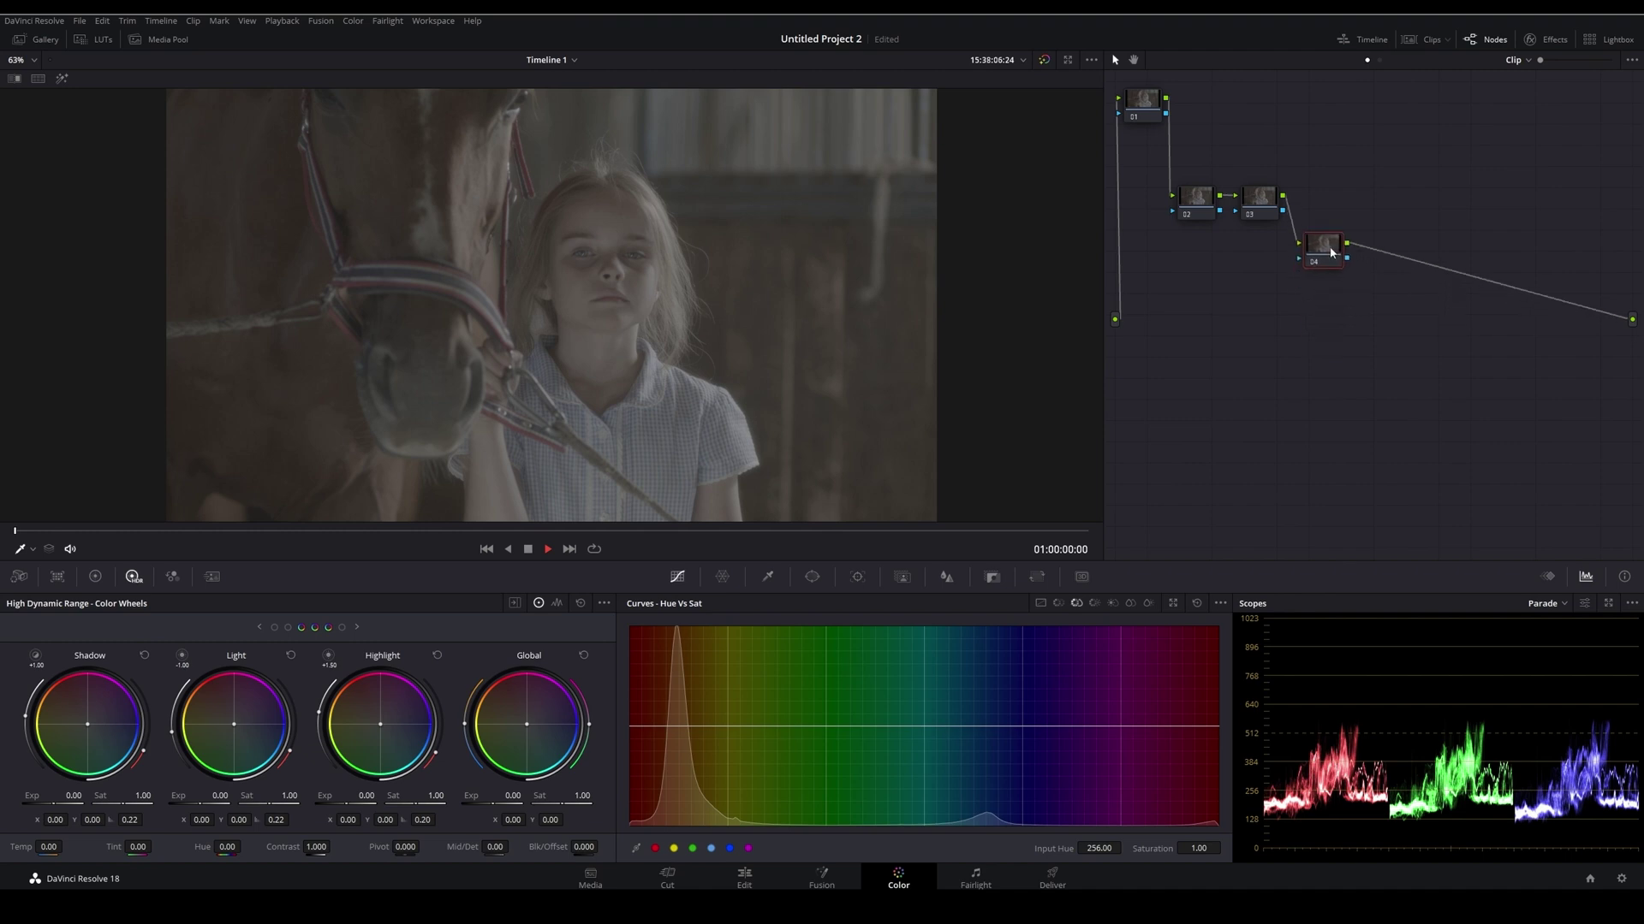
- Append a serial node after node 04 and place it near the graph's lower right
{"action": "key", "text": "alt+s"}
{"action": "left_click_drag", "start_coordinate": [1389, 256], "coordinate": [1436, 371]}
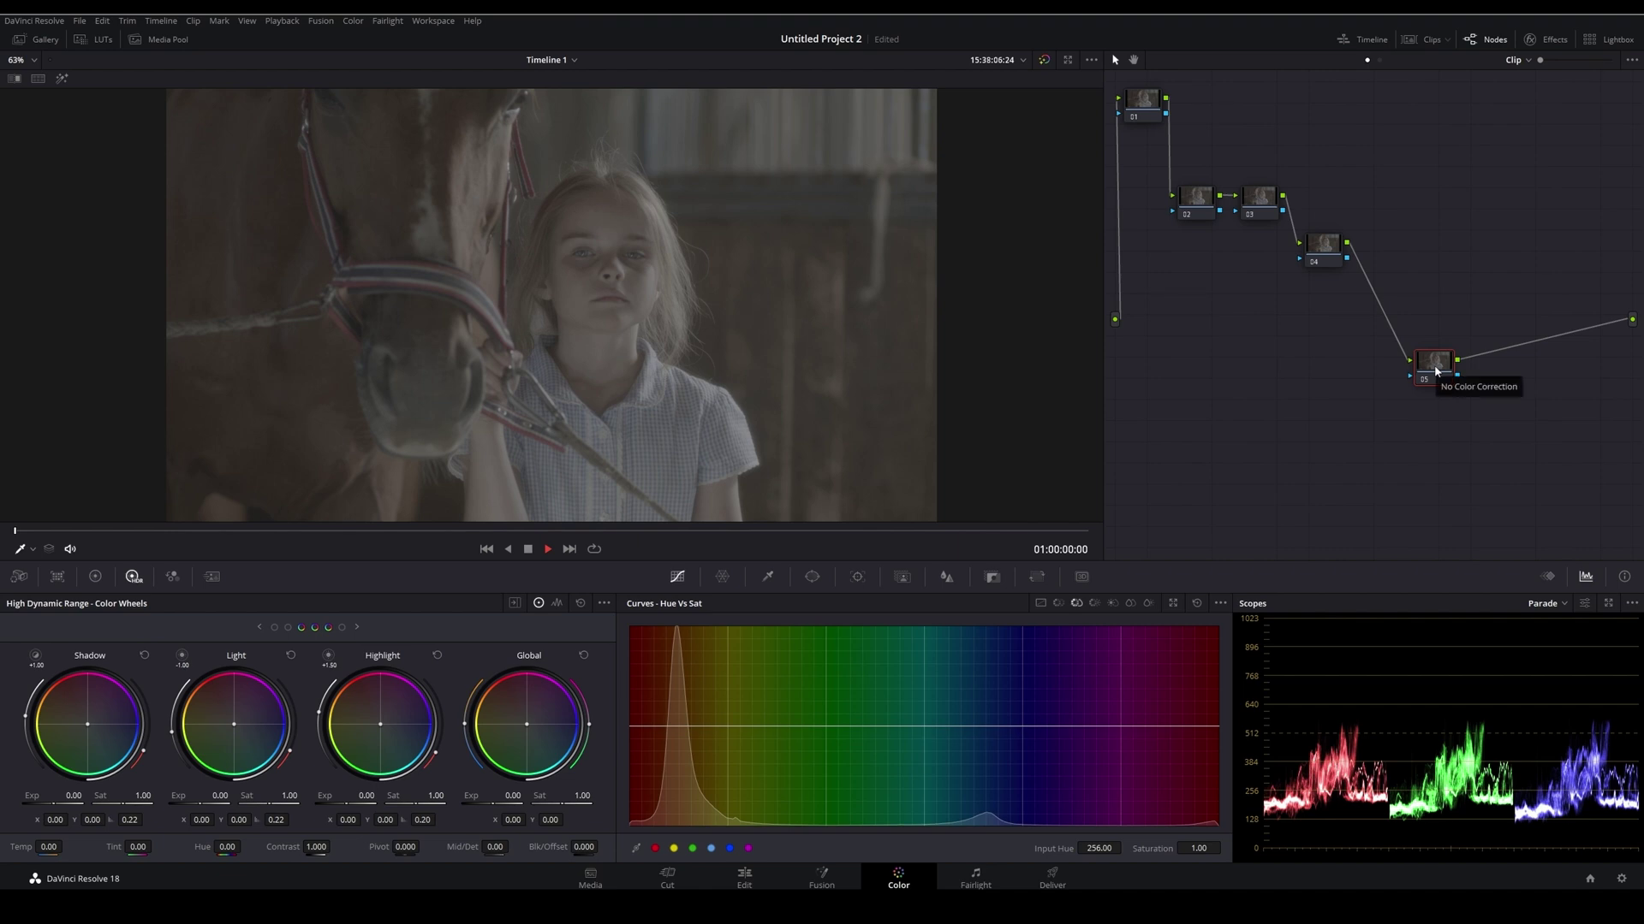
{"action": "left_click_drag", "start_coordinate": [1427, 358], "coordinate": [1531, 359]}
- Insert one serial node between node 04 and the last node, and move it to the graph's lower left
{"action": "left_click", "coordinate": [1329, 249]}
{"action": "key", "text": "alt+s"}
{"action": "key", "text": "alt+s"}
{"action": "key", "text": "ctrl+z"}
{"action": "left_click_drag", "start_coordinate": [1386, 249], "coordinate": [1167, 366]}
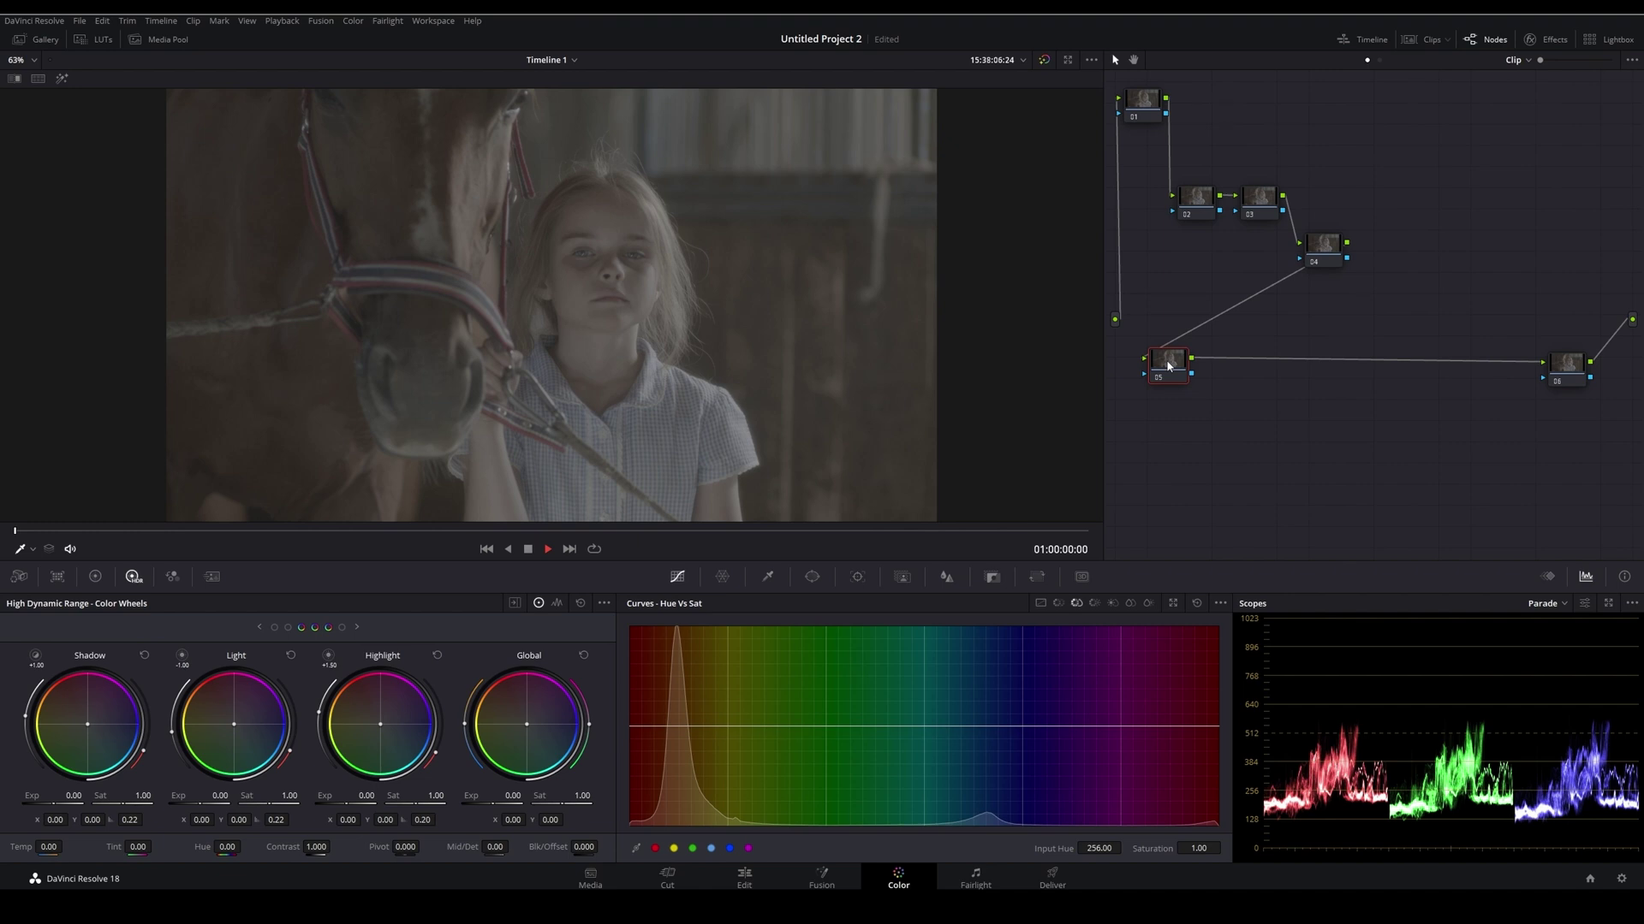
- Add an outside node to node 05 and place the pair just below node 04
{"action": "right_click", "coordinate": [1170, 367]}
{"action": "mouse_move", "coordinate": [1270, 428]}
{"action": "left_click", "coordinate": [1325, 476]}
{"action": "left_click_drag", "start_coordinate": [1325, 474], "coordinate": [1182, 374]}
{"action": "left_click_drag", "start_coordinate": [1177, 366], "coordinate": [1358, 326]}
- Move the last node closer, just below and to the right of the outside node
{"action": "left_click", "coordinate": [1192, 195]}
{"action": "left_click", "coordinate": [1262, 196]}
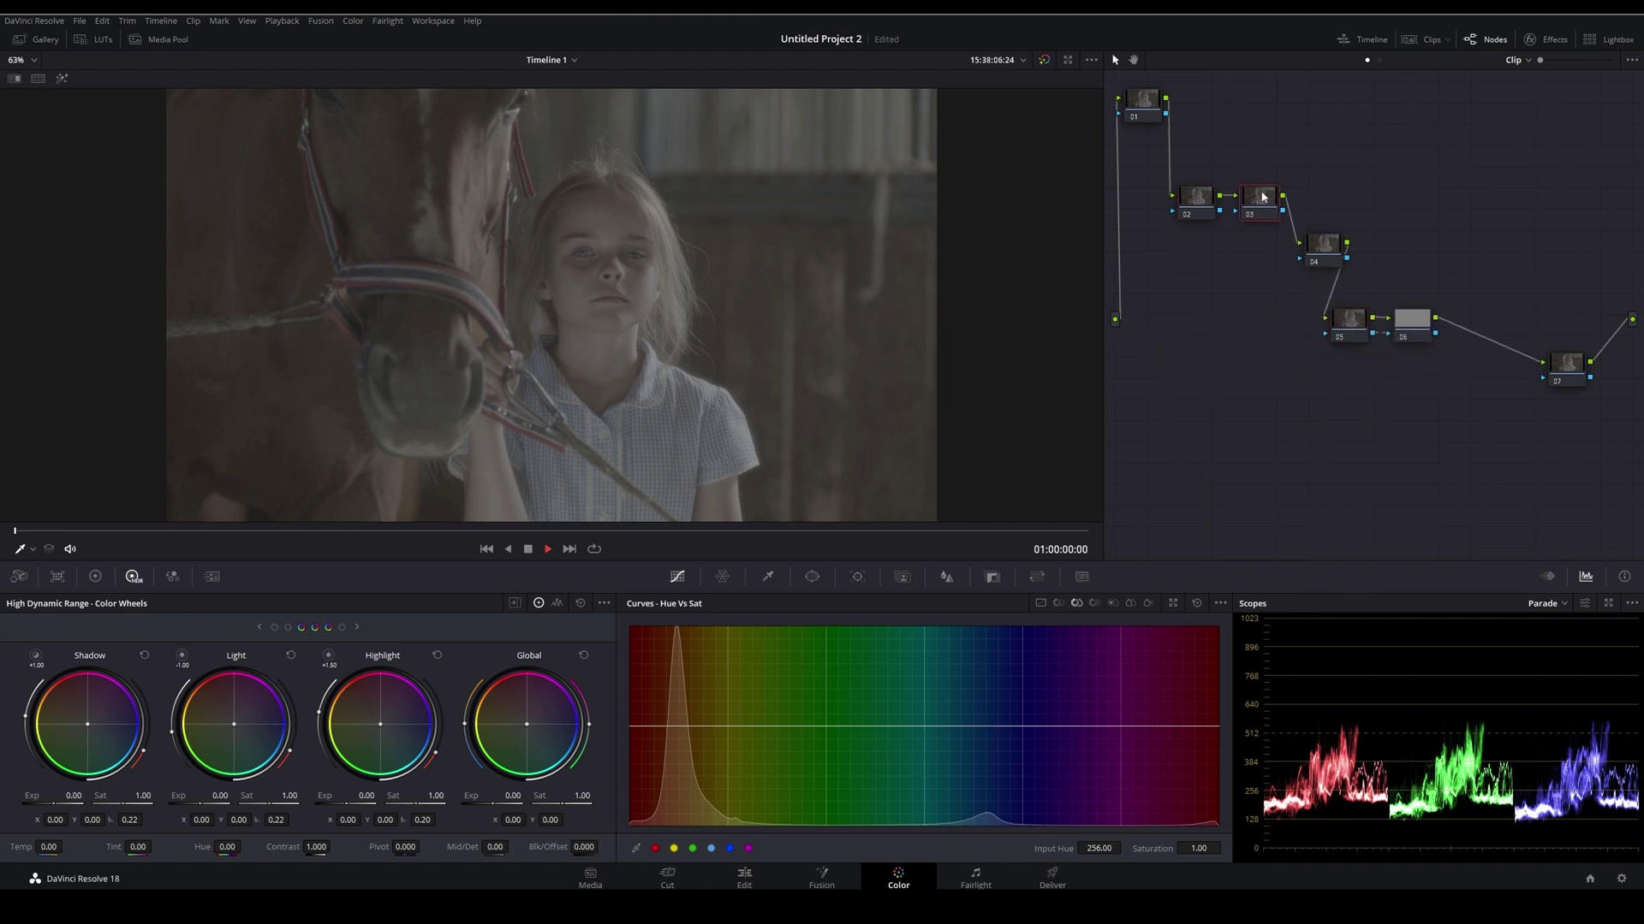
{"action": "left_click", "coordinate": [1348, 322]}
{"action": "left_click", "coordinate": [1412, 320]}
{"action": "left_click_drag", "start_coordinate": [1571, 375], "coordinate": [1486, 401]}
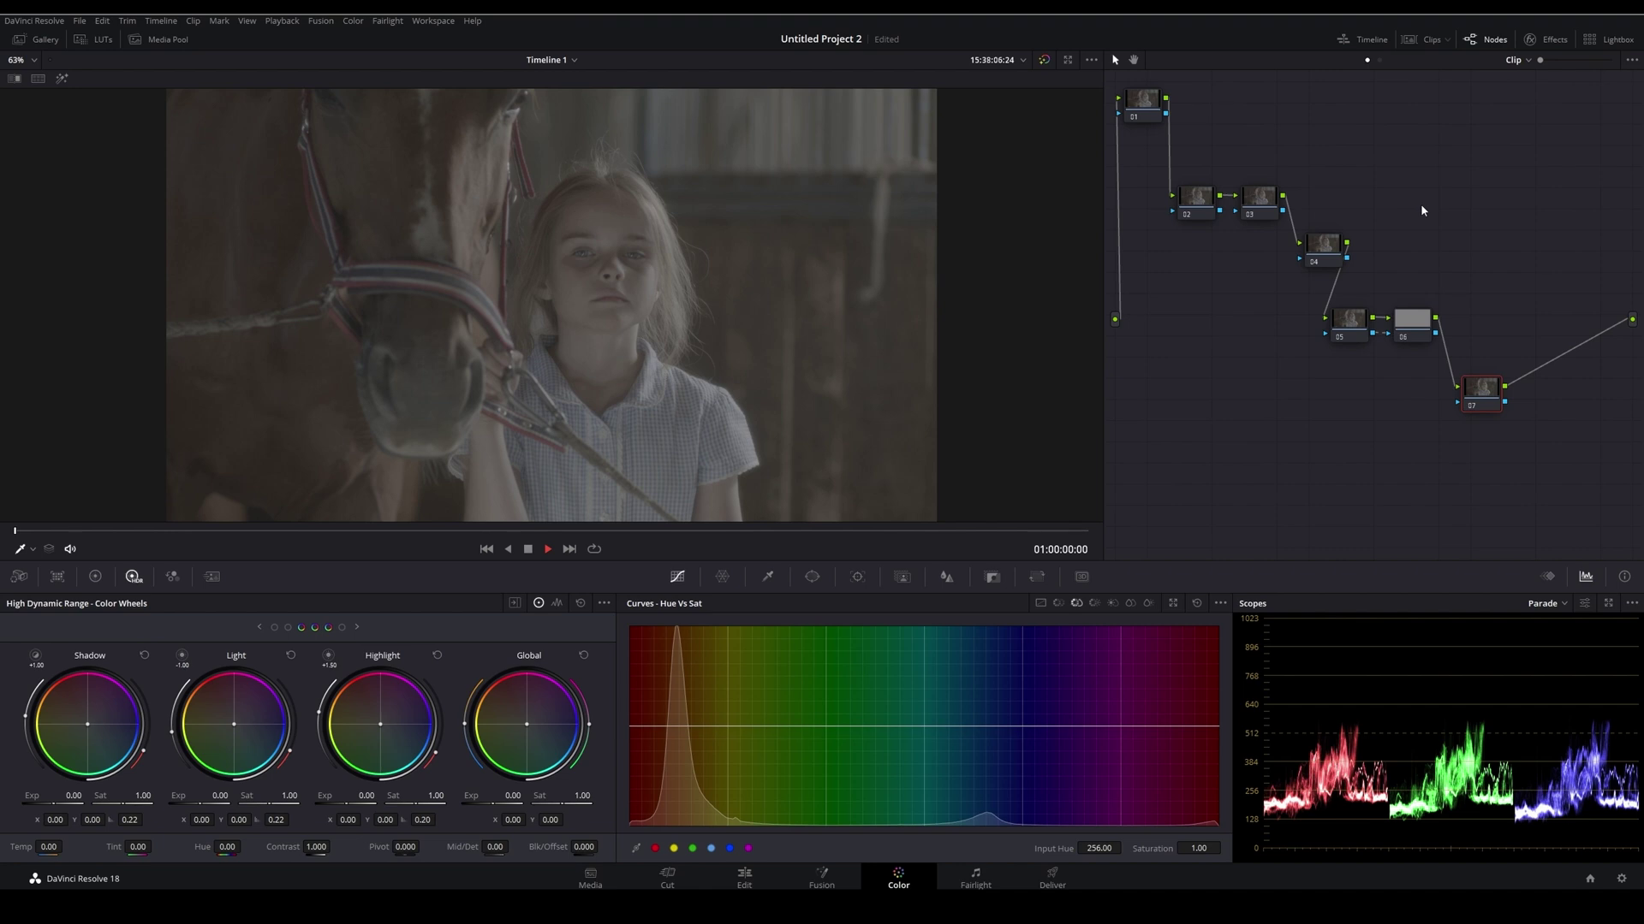
- Raise node 02's master gain to 1.81 with the primaries color wheels
{"action": "left_click", "coordinate": [1207, 201]}
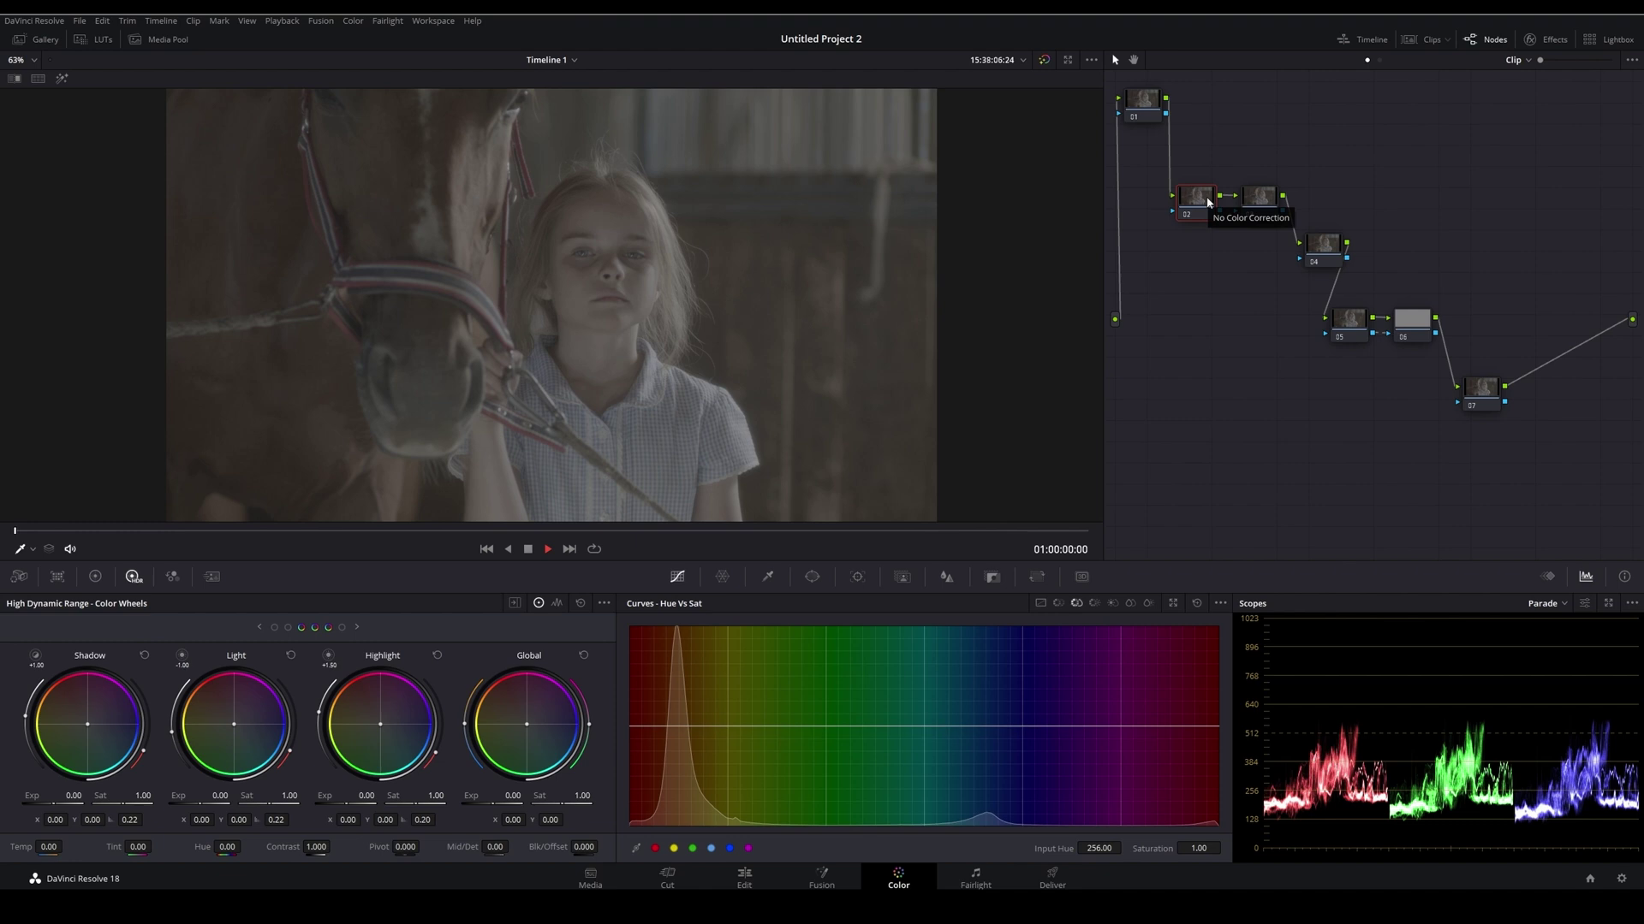
{"action": "left_click", "coordinate": [96, 577]}
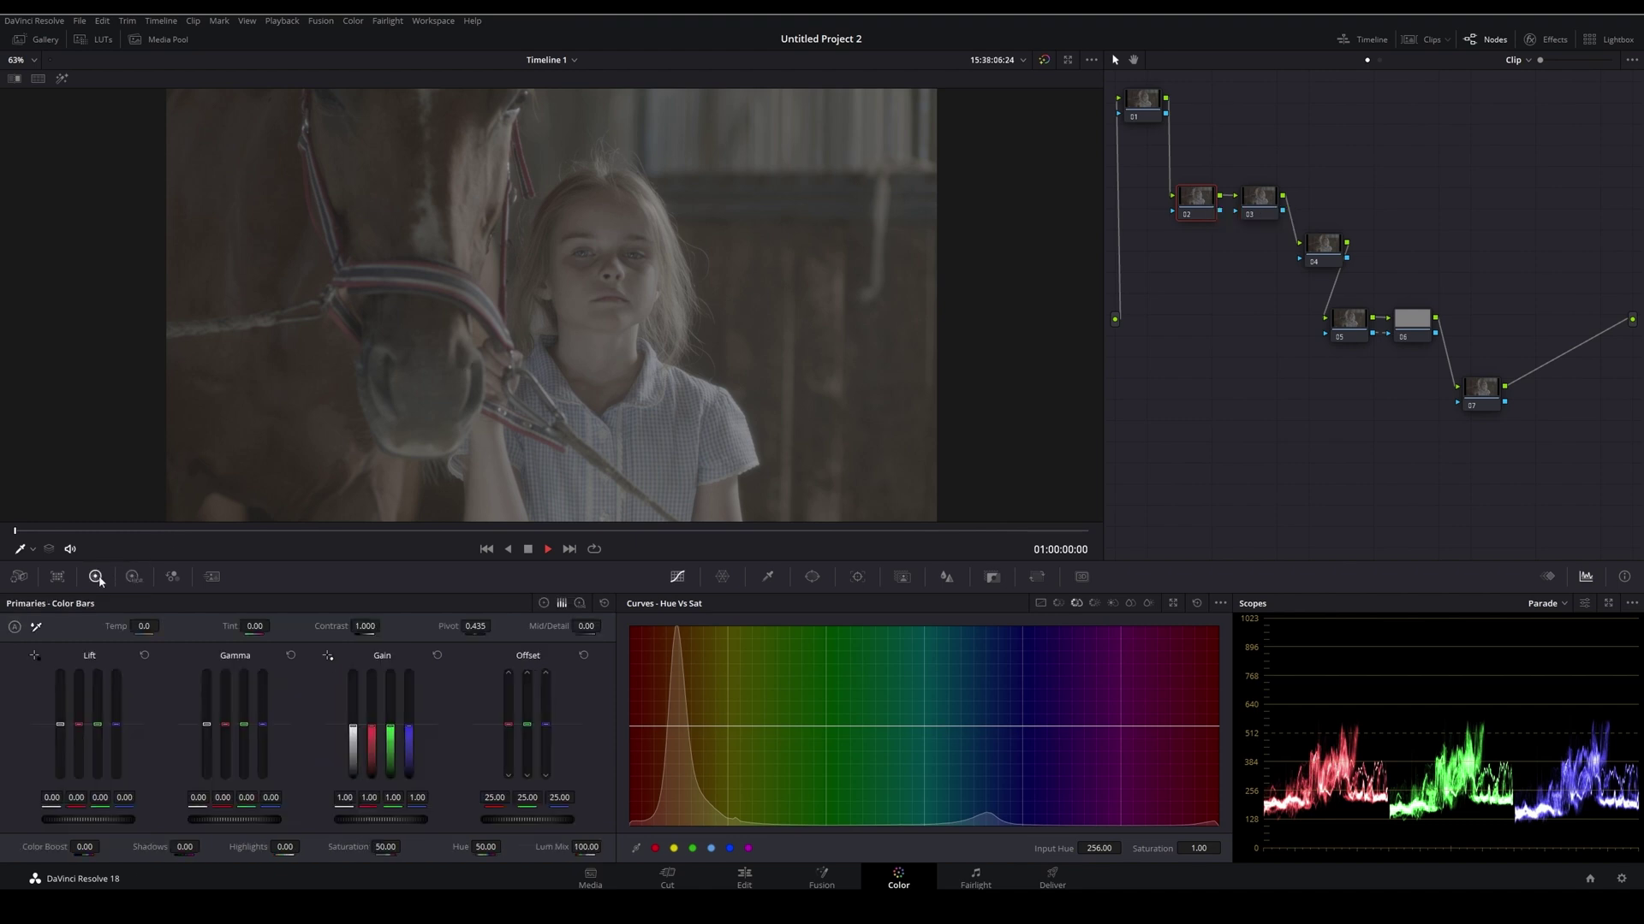
{"action": "left_click", "coordinate": [544, 605]}
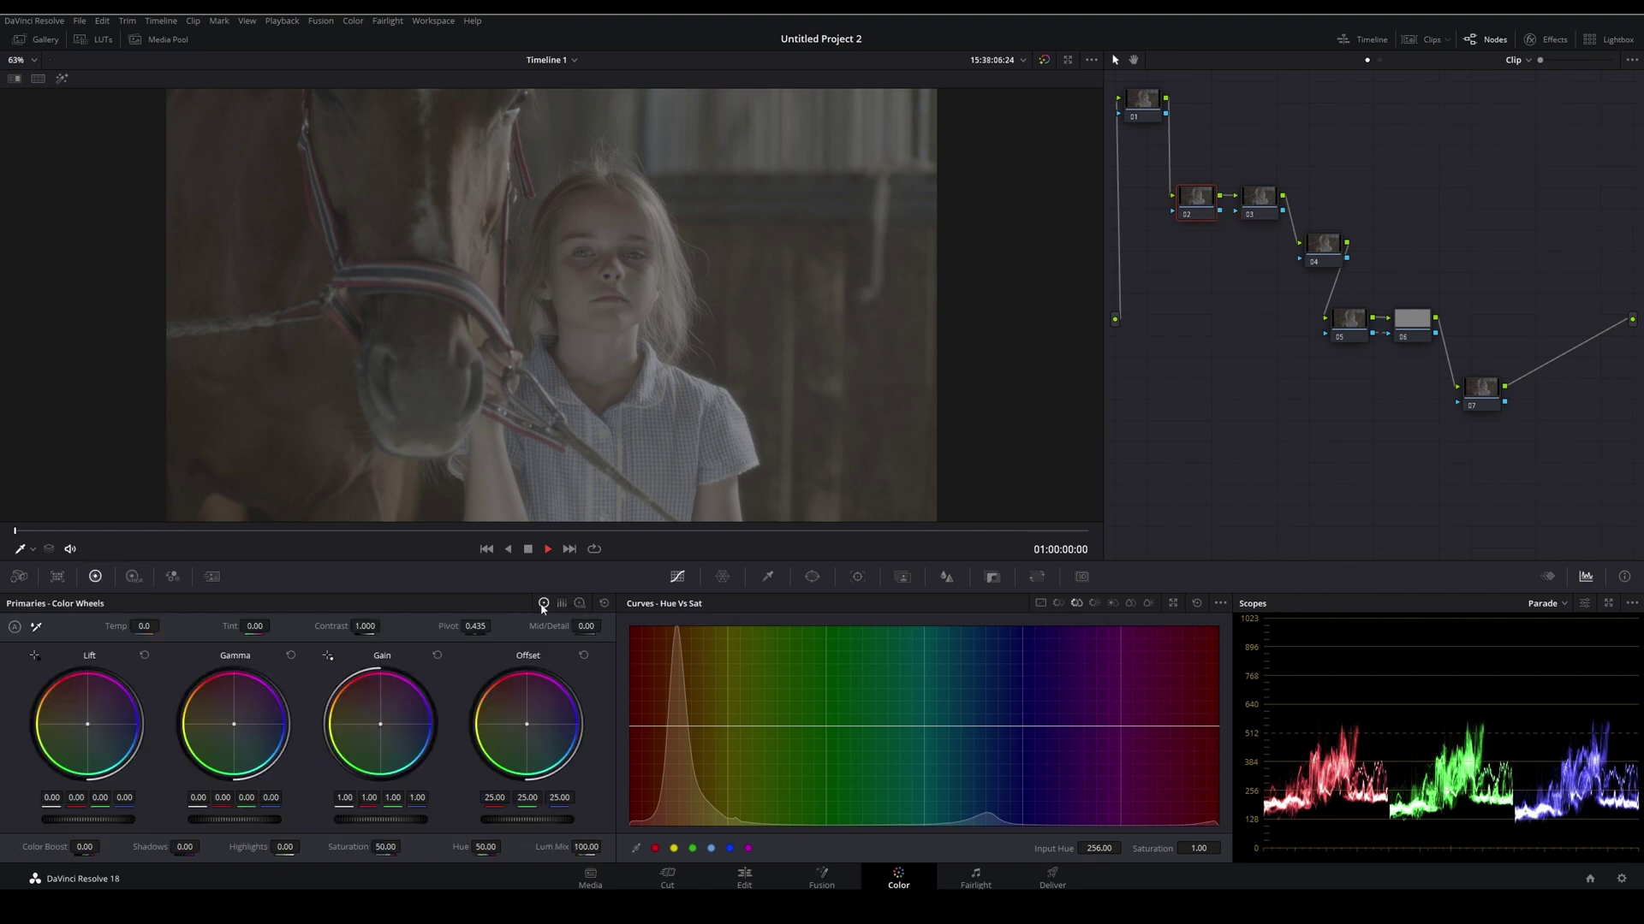
{"action": "left_click_drag", "start_coordinate": [404, 820], "coordinate": [403, 819]}
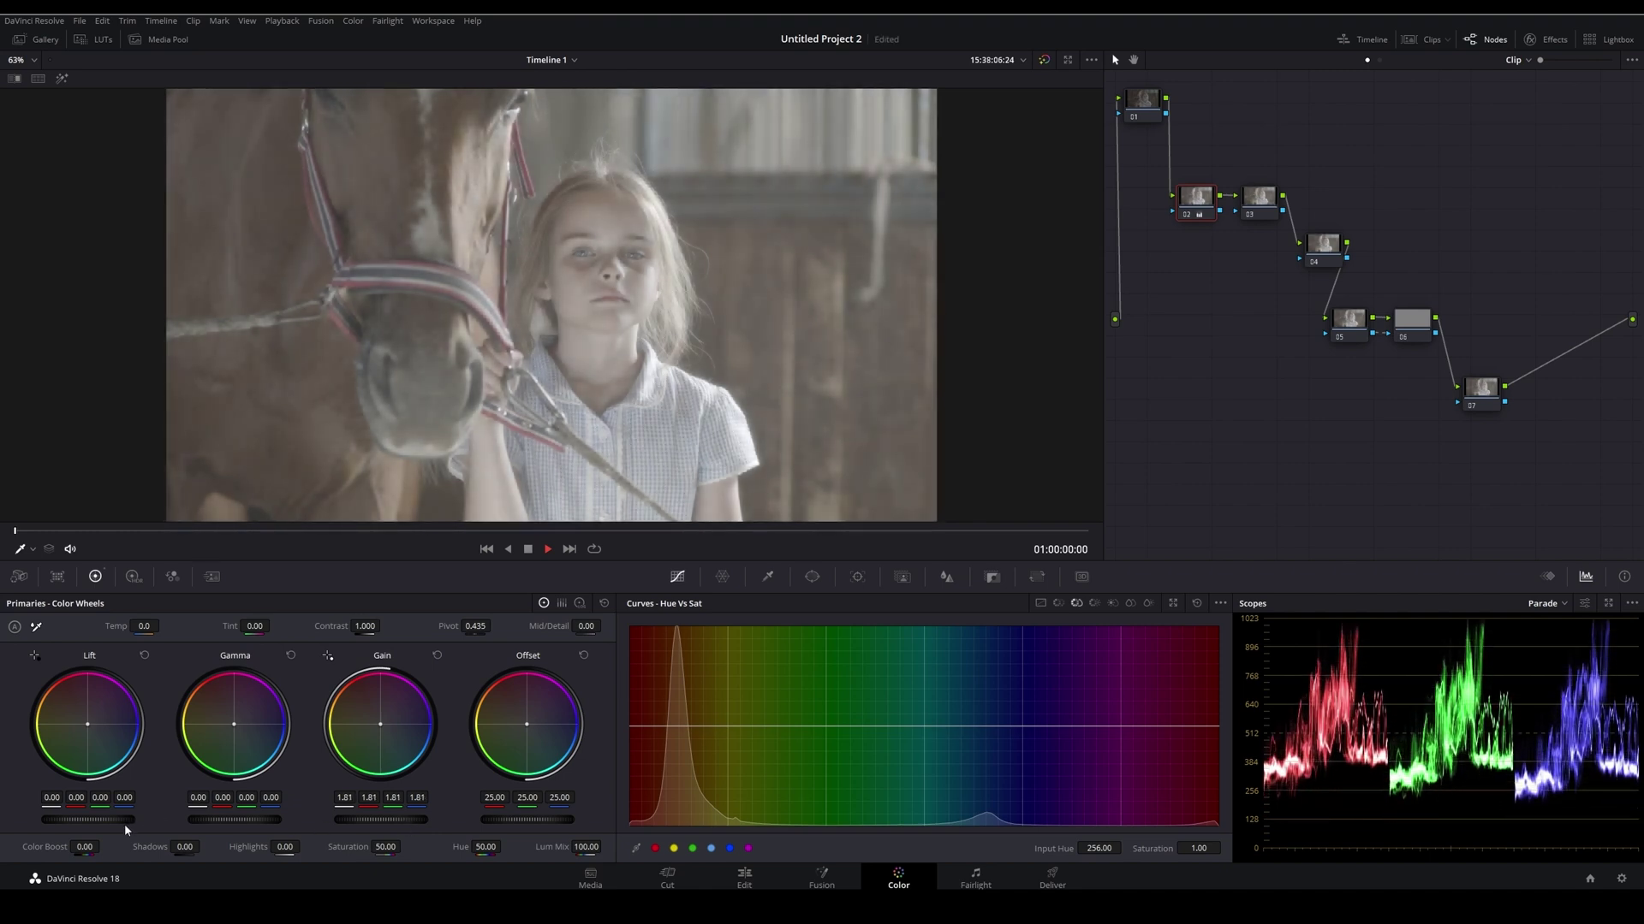
- Set node 02's lift to -0.04, gamma to -0.06 and saturation to 99.95
{"action": "left_click_drag", "start_coordinate": [110, 821], "coordinate": [109, 820]}
{"action": "left_click_drag", "start_coordinate": [257, 820], "coordinate": [243, 820]}
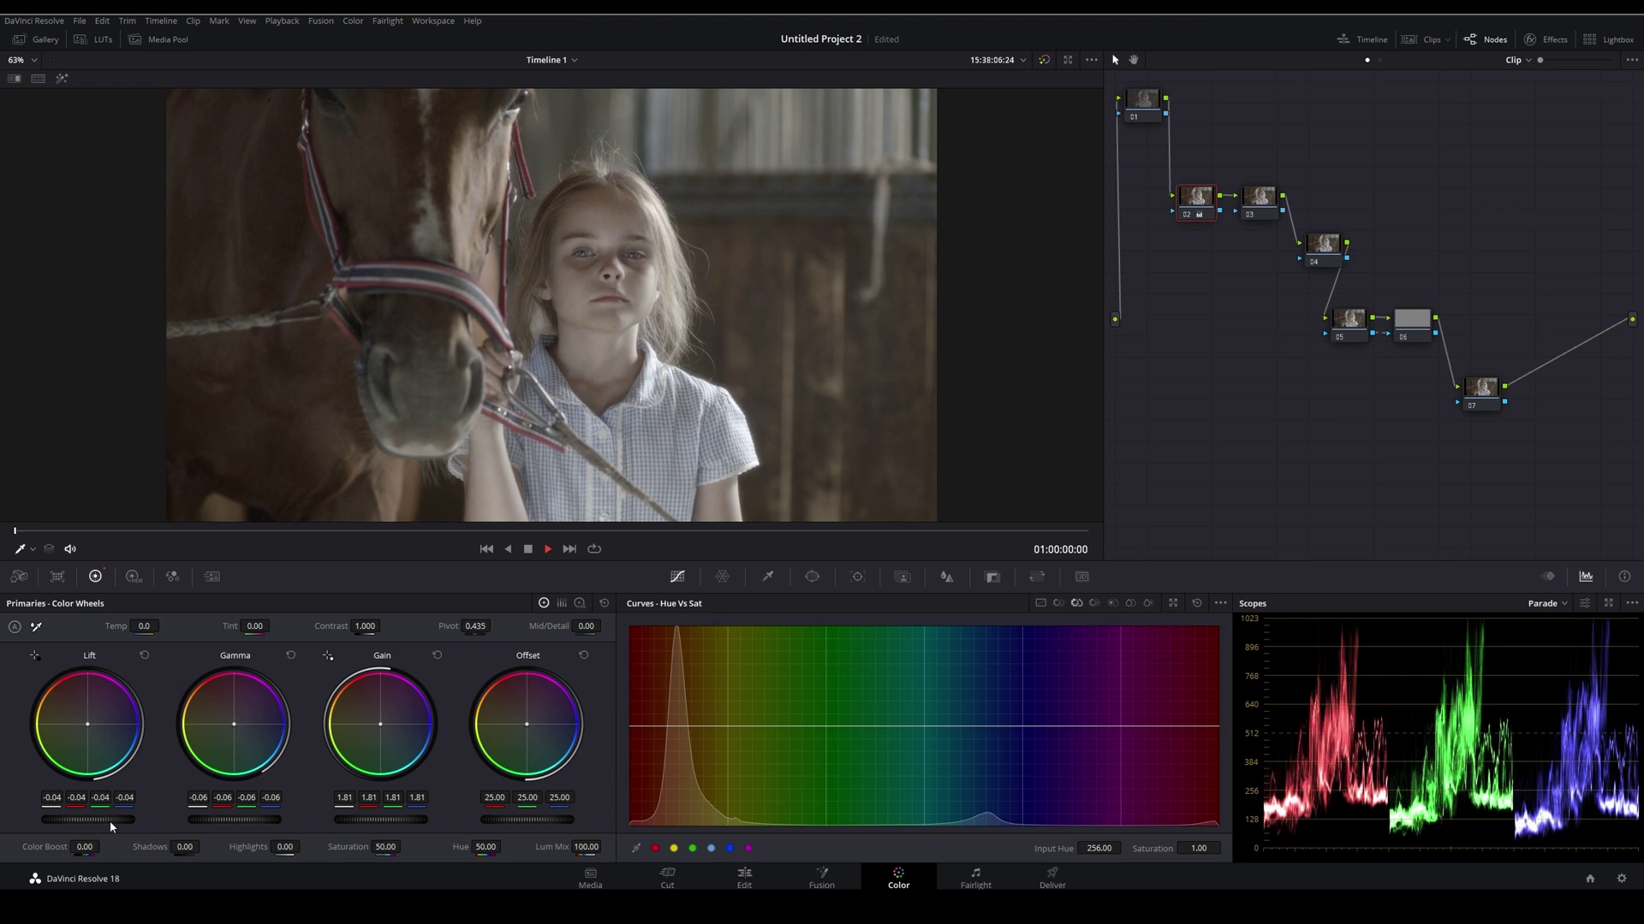
{"action": "left_click_drag", "start_coordinate": [386, 848], "coordinate": [430, 847]}
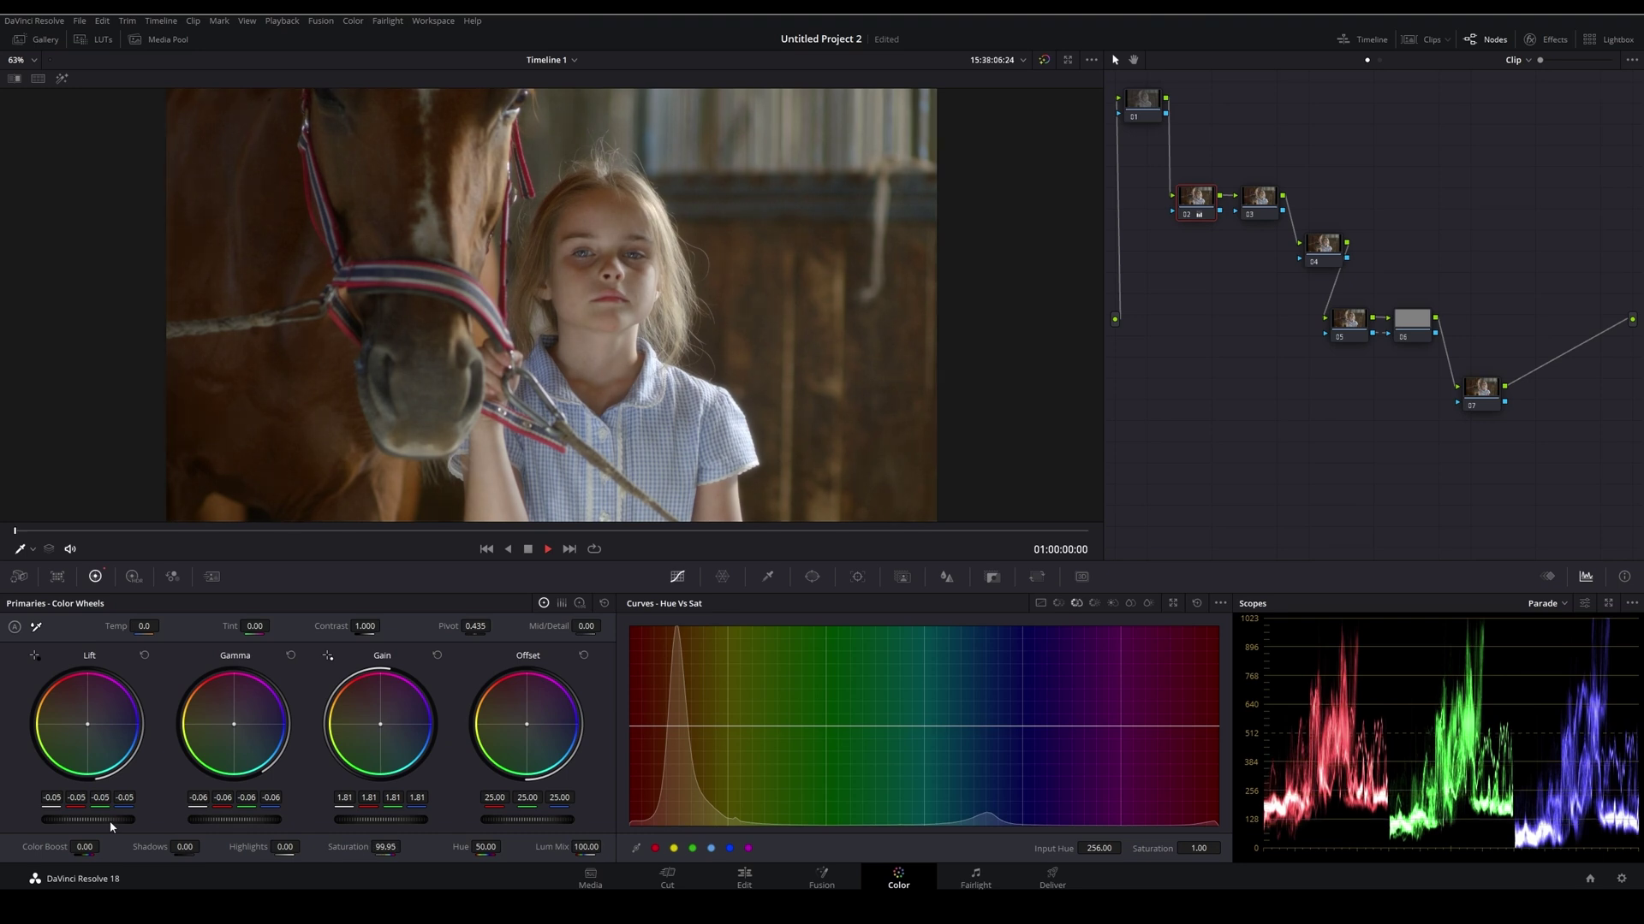
{"action": "left_click_drag", "start_coordinate": [110, 820], "coordinate": [103, 820]}
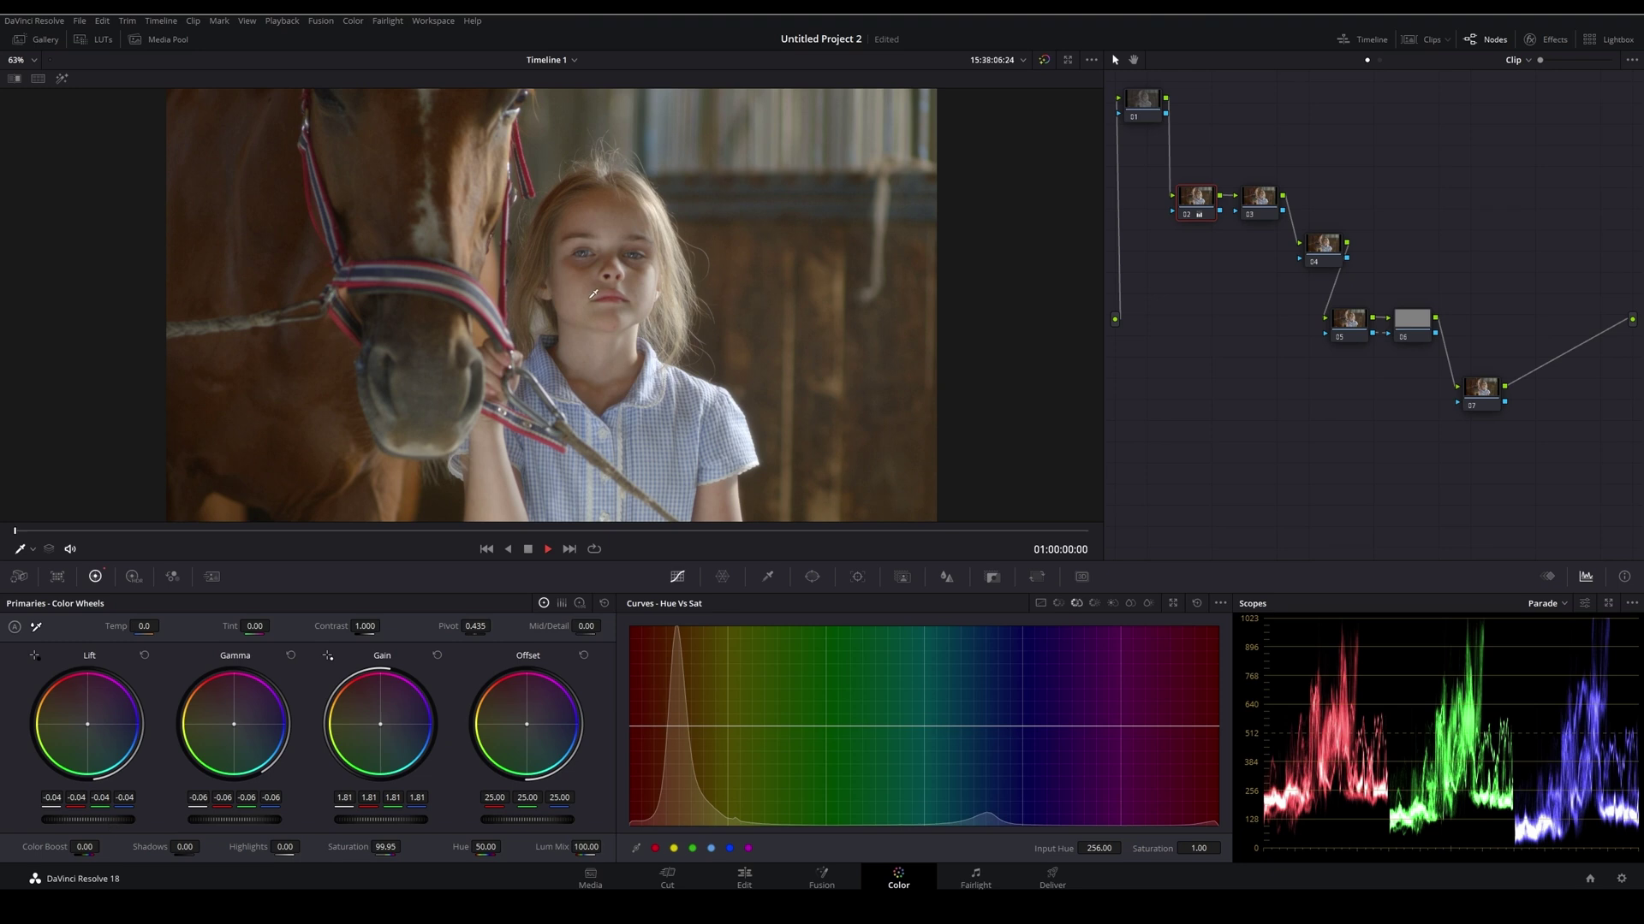
- Balance node 03 with color bars: offset red 23.20, gain red 0.99, lift green -0.01, gamma red -0.01 and gamma blue 0.01
{"action": "left_click", "coordinate": [1264, 209]}
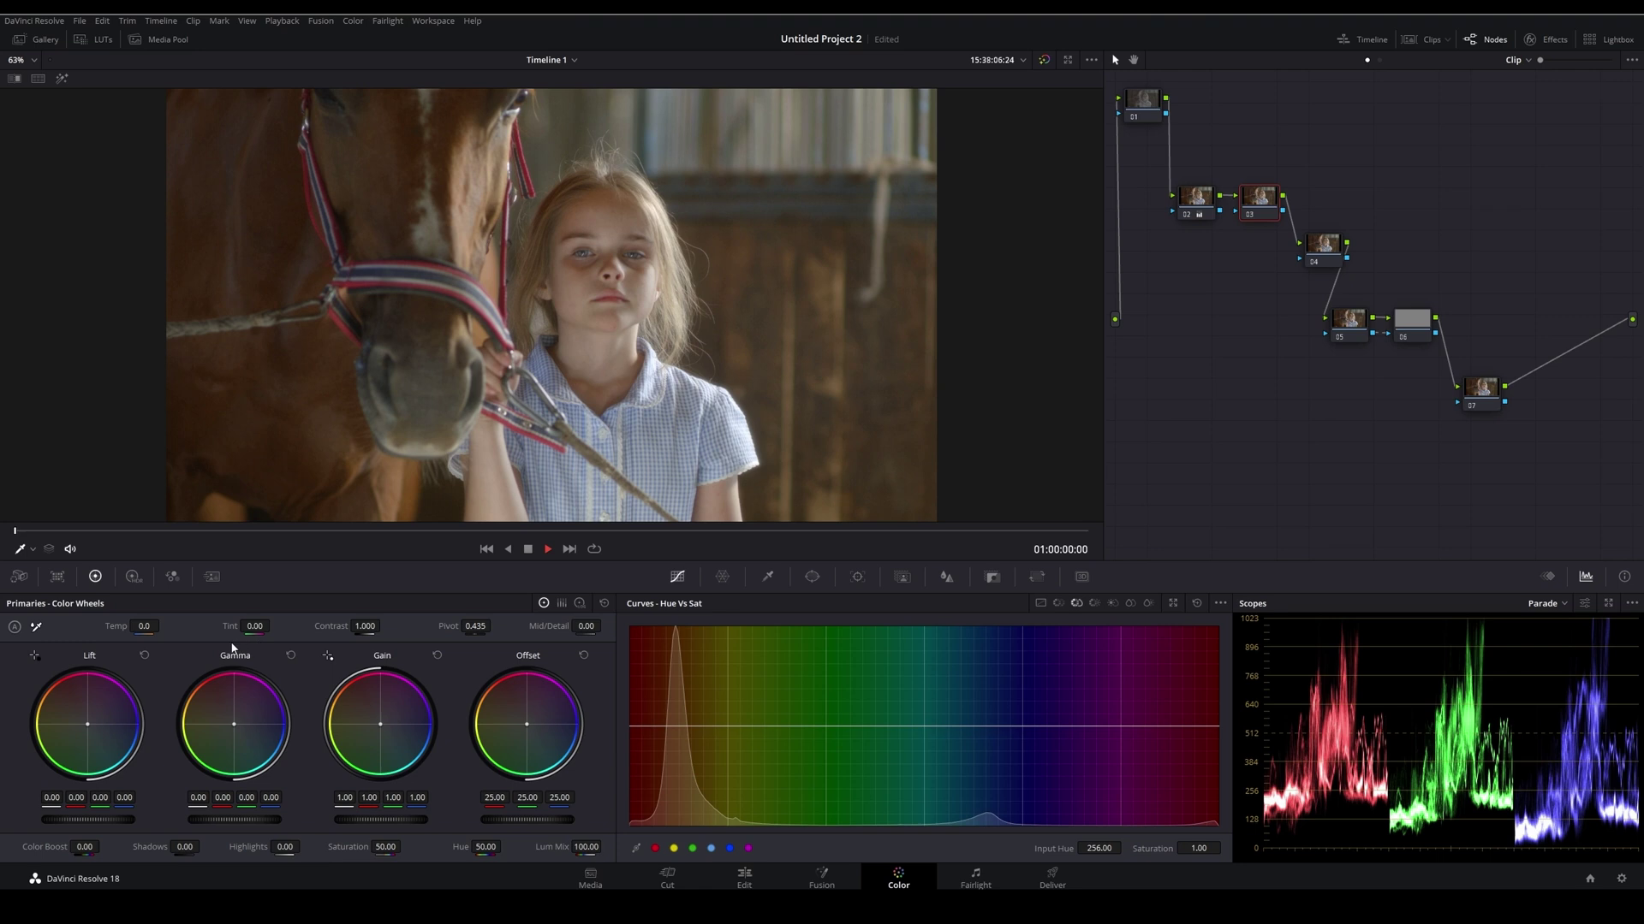
{"action": "left_click", "coordinate": [562, 604]}
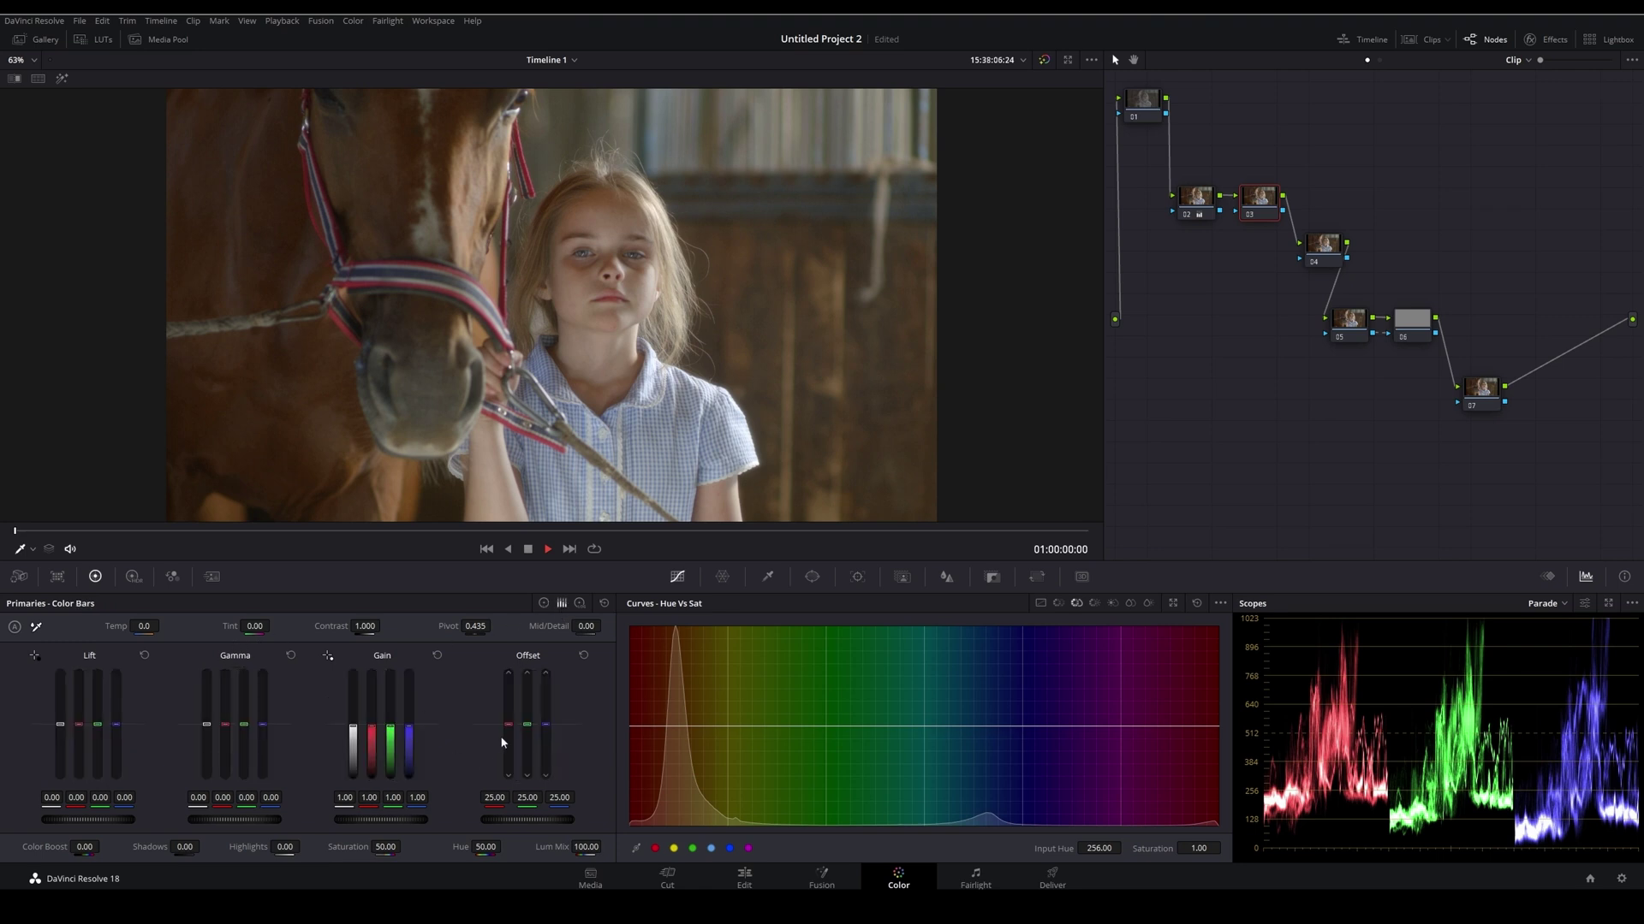
{"action": "scroll", "coordinate": [510, 741], "scroll_direction": "down", "scroll_amount": 9}
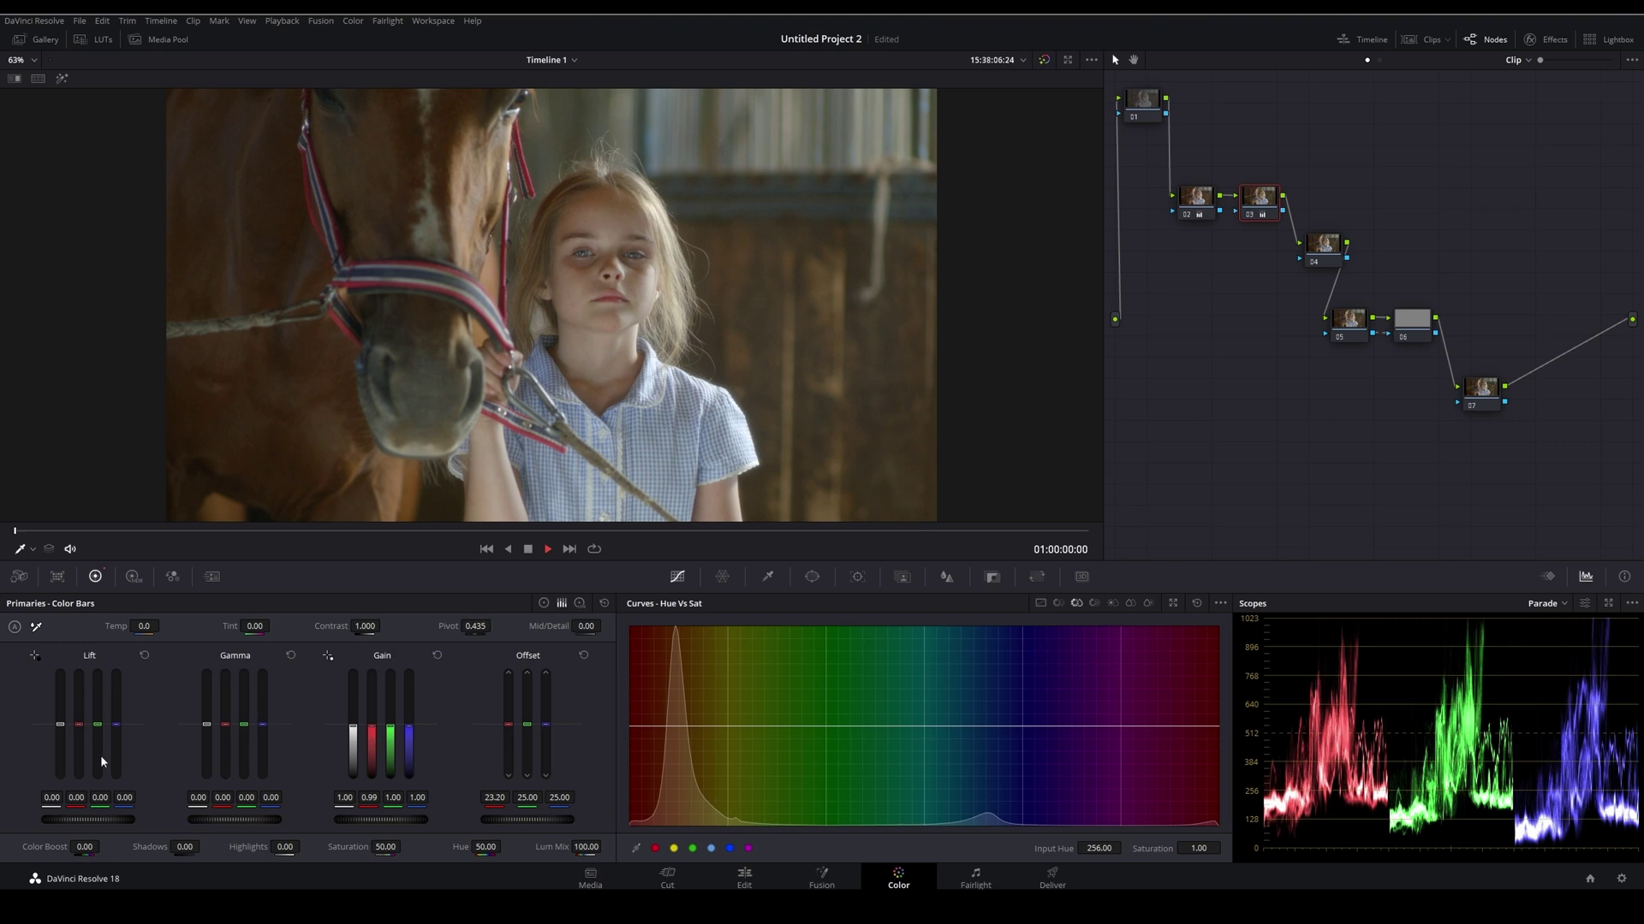
{"action": "scroll", "coordinate": [97, 745], "scroll_direction": "down", "scroll_amount": 1}
{"action": "scroll", "coordinate": [118, 750], "scroll_direction": "up", "scroll_amount": 1}
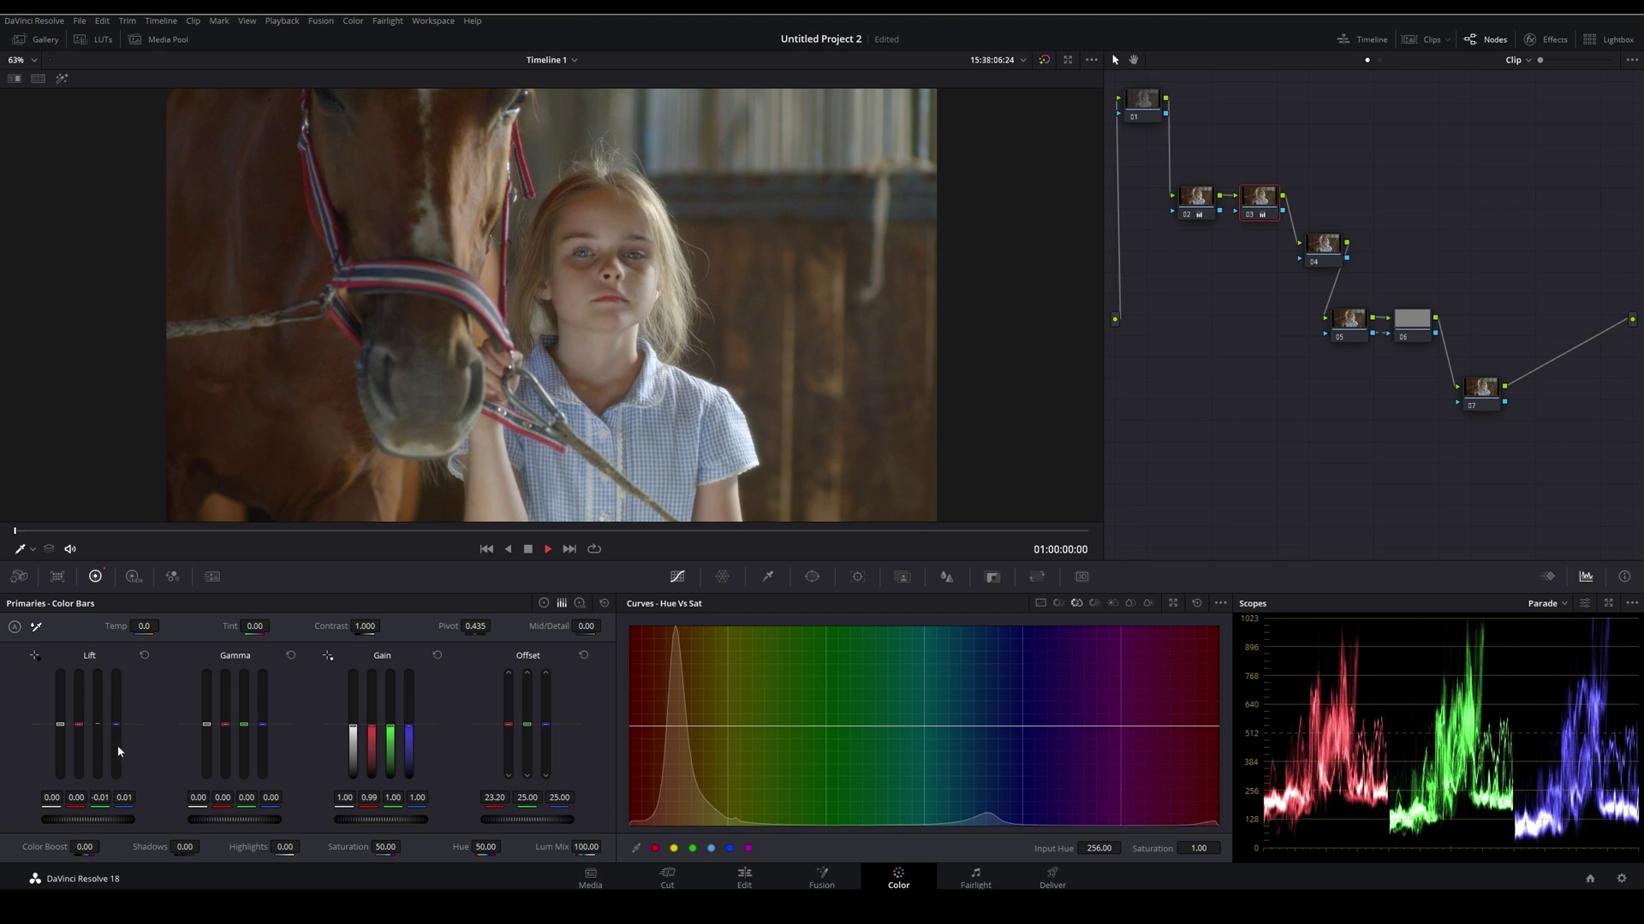
{"action": "scroll", "coordinate": [118, 751], "scroll_direction": "down", "scroll_amount": 1}
{"action": "scroll", "coordinate": [260, 741], "scroll_direction": "up", "scroll_amount": 1}
{"action": "scroll", "coordinate": [225, 741], "scroll_direction": "down", "scroll_amount": 1}
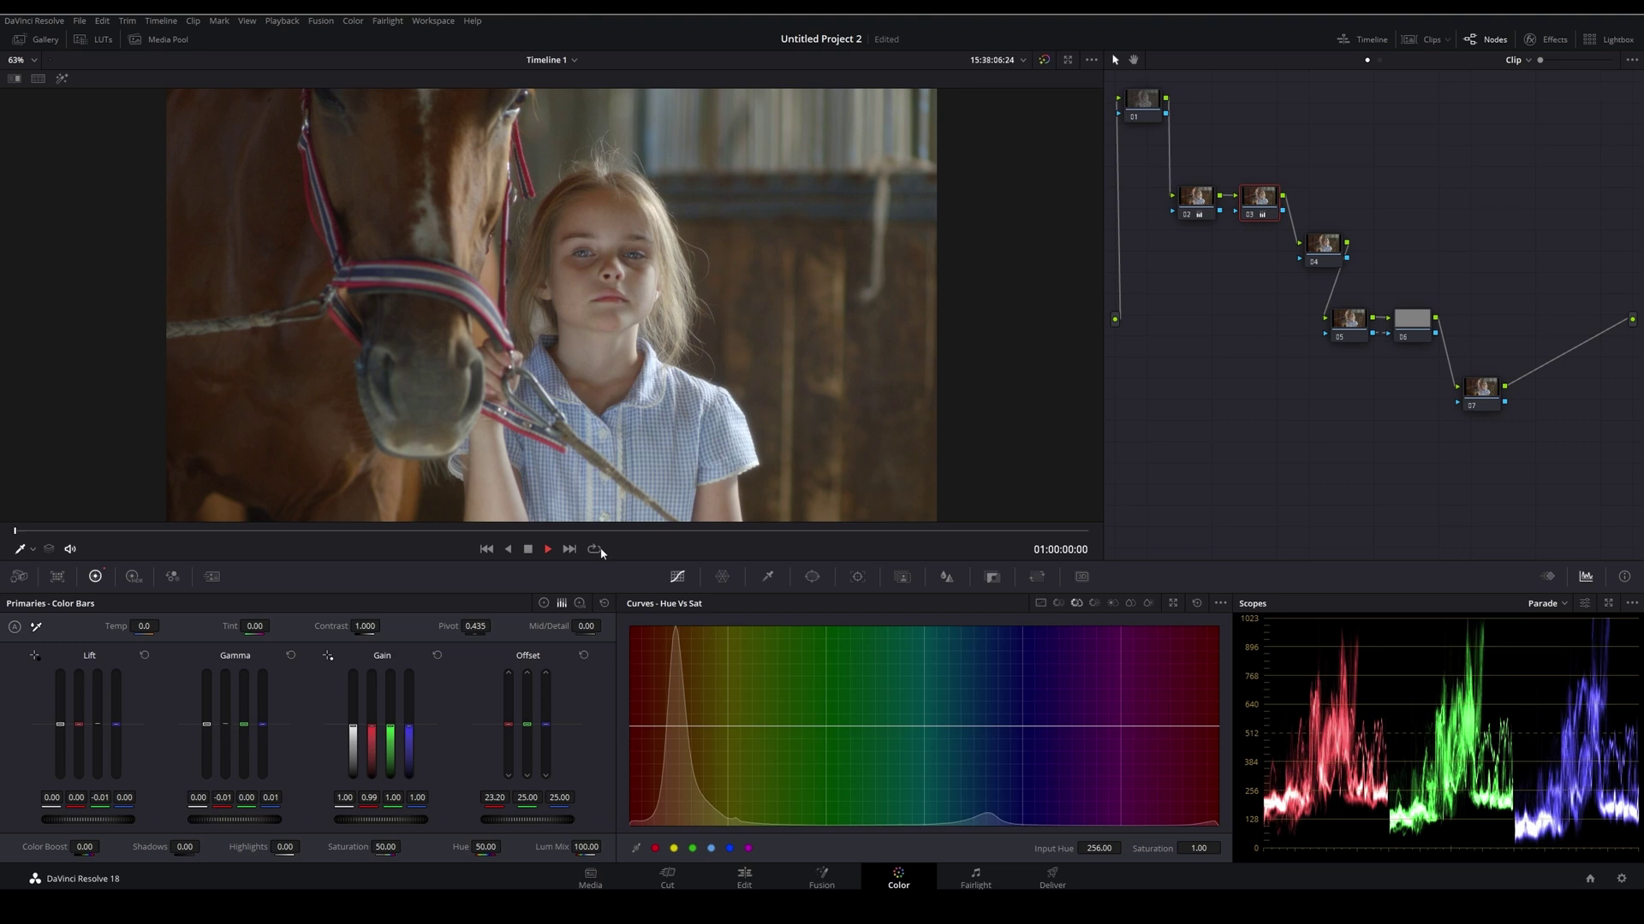
- Switch node 03 off and on to compare the image with and without its color balance
{"action": "left_click", "coordinate": [1251, 215]}
{"action": "left_click_drag", "start_coordinate": [1191, 164], "coordinate": [1295, 201]}
{"action": "key", "text": "ctrl+d"}
{"action": "key", "text": "ctrl+d"}
{"action": "left_click", "coordinate": [1268, 206]}
{"action": "key", "text": "ctrl+d"}
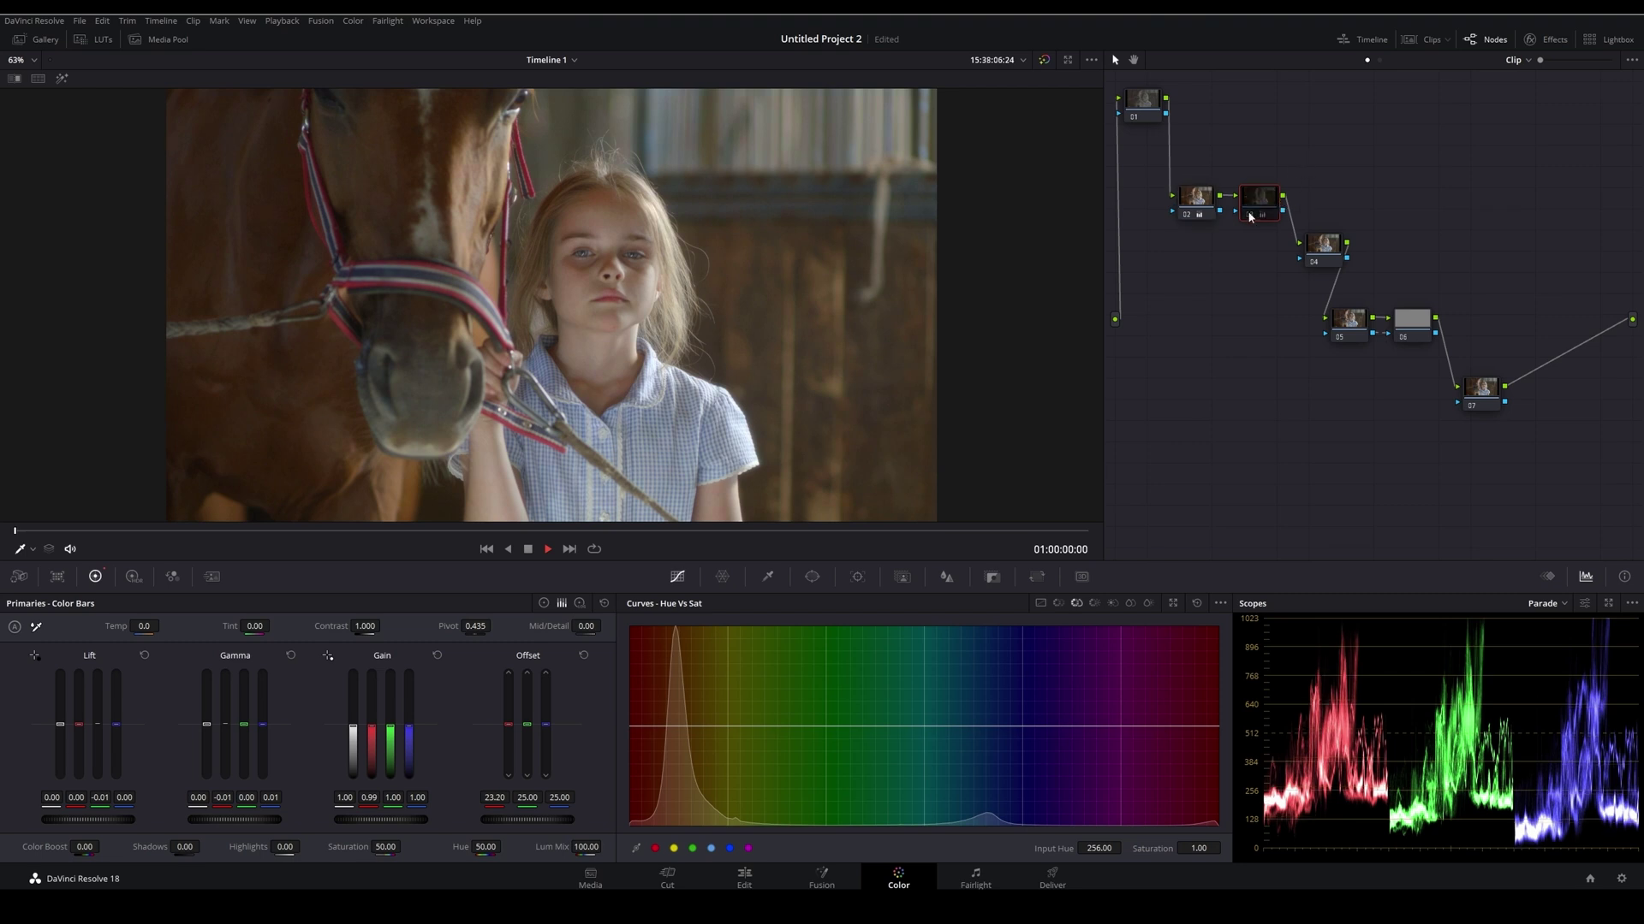
{"action": "left_click", "coordinate": [1248, 214]}
{"action": "left_click", "coordinate": [1248, 214]}
{"action": "left_click", "coordinate": [1248, 215]}
- Add a serial node after node 03, place it higher up, and set its gamma to -0.03 and gain to 1.10
{"action": "key", "text": "alt+s"}
{"action": "left_click_drag", "start_coordinate": [1320, 208], "coordinate": [1305, 130]}
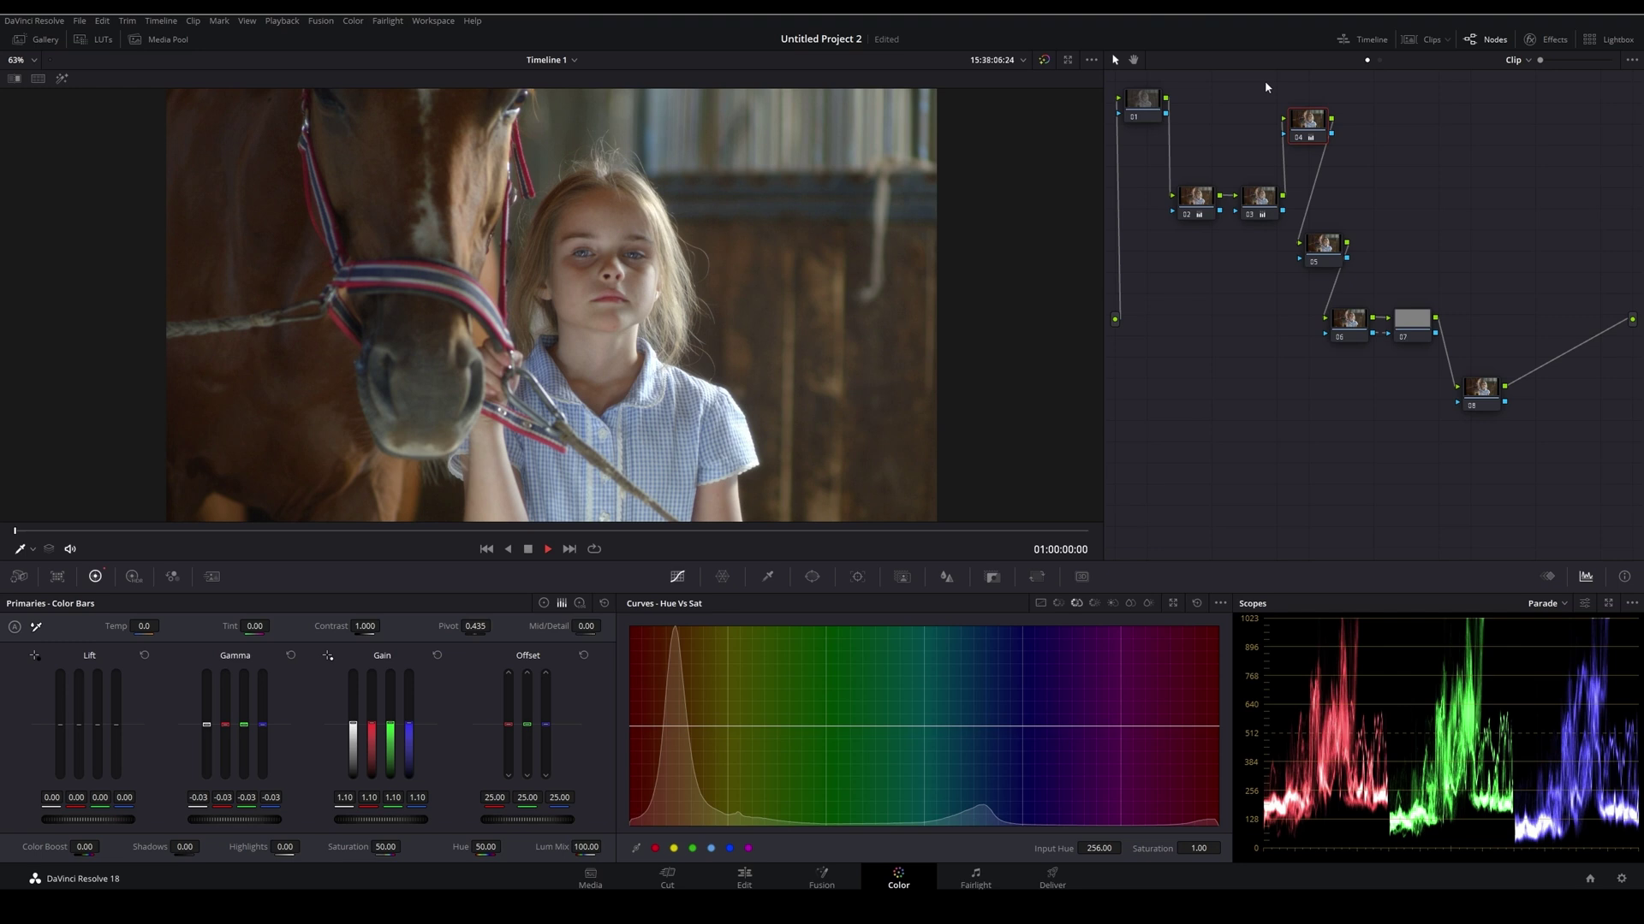
- Go to the frame at 01:00:05:05 and rearrange node 05 and the node 06–07 pair in steps below node 04
{"action": "left_click_drag", "start_coordinate": [141, 532], "coordinate": [365, 507]}
{"action": "left_click", "coordinate": [1325, 244]}
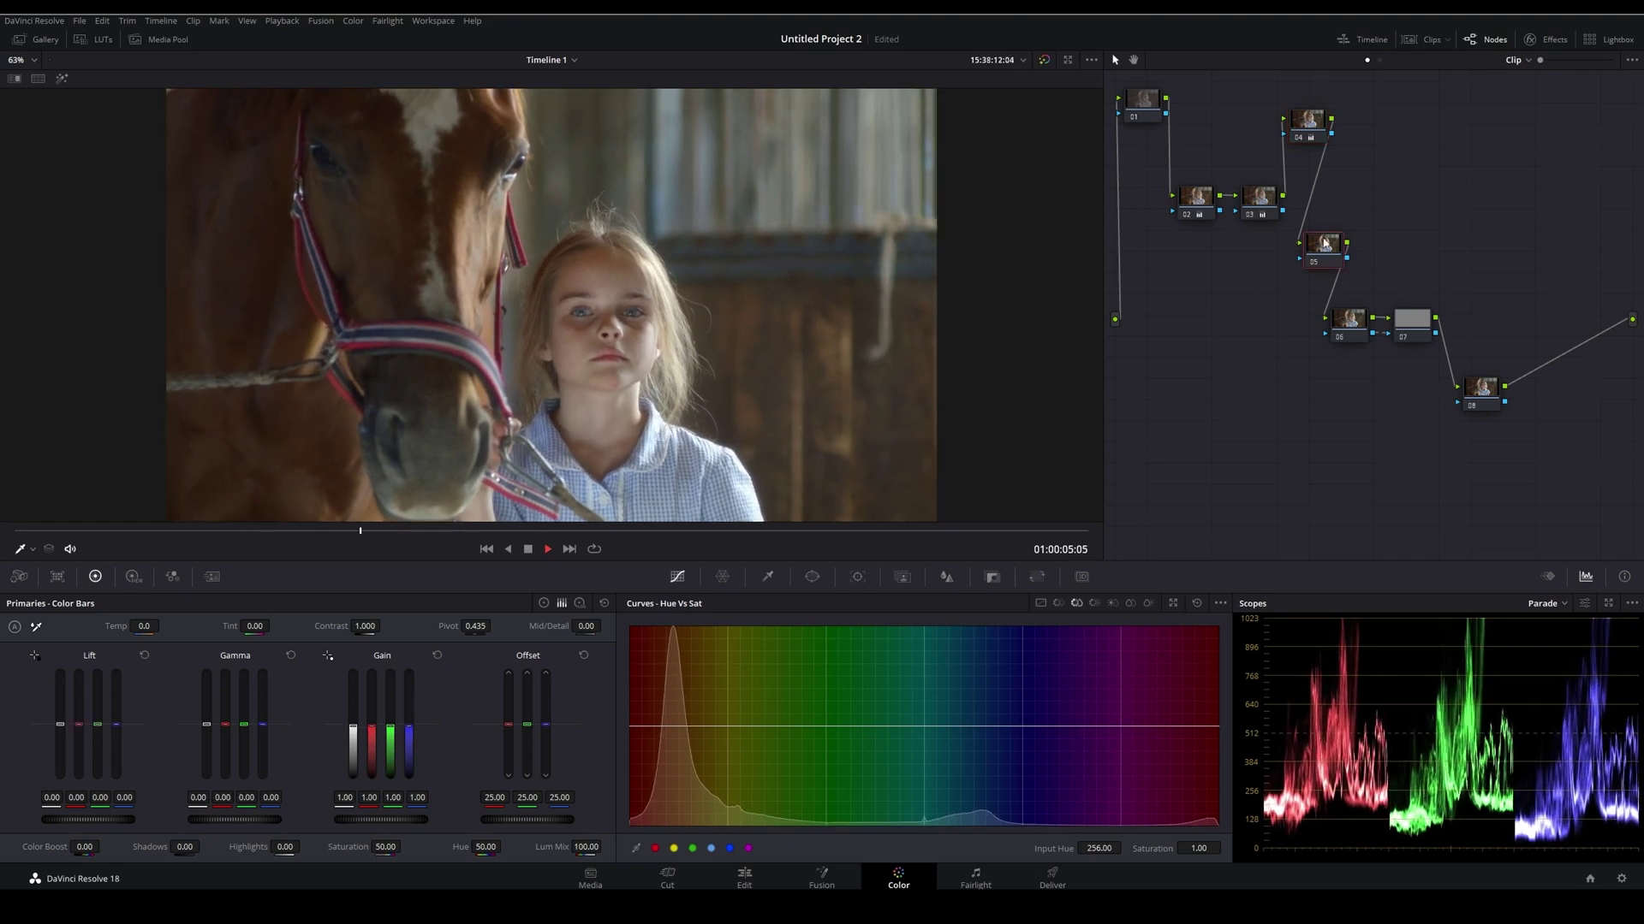
{"action": "left_click_drag", "start_coordinate": [1325, 244], "coordinate": [1360, 195]}
{"action": "left_click_drag", "start_coordinate": [1428, 370], "coordinate": [1407, 269]}
{"action": "left_click", "coordinate": [1408, 269]}
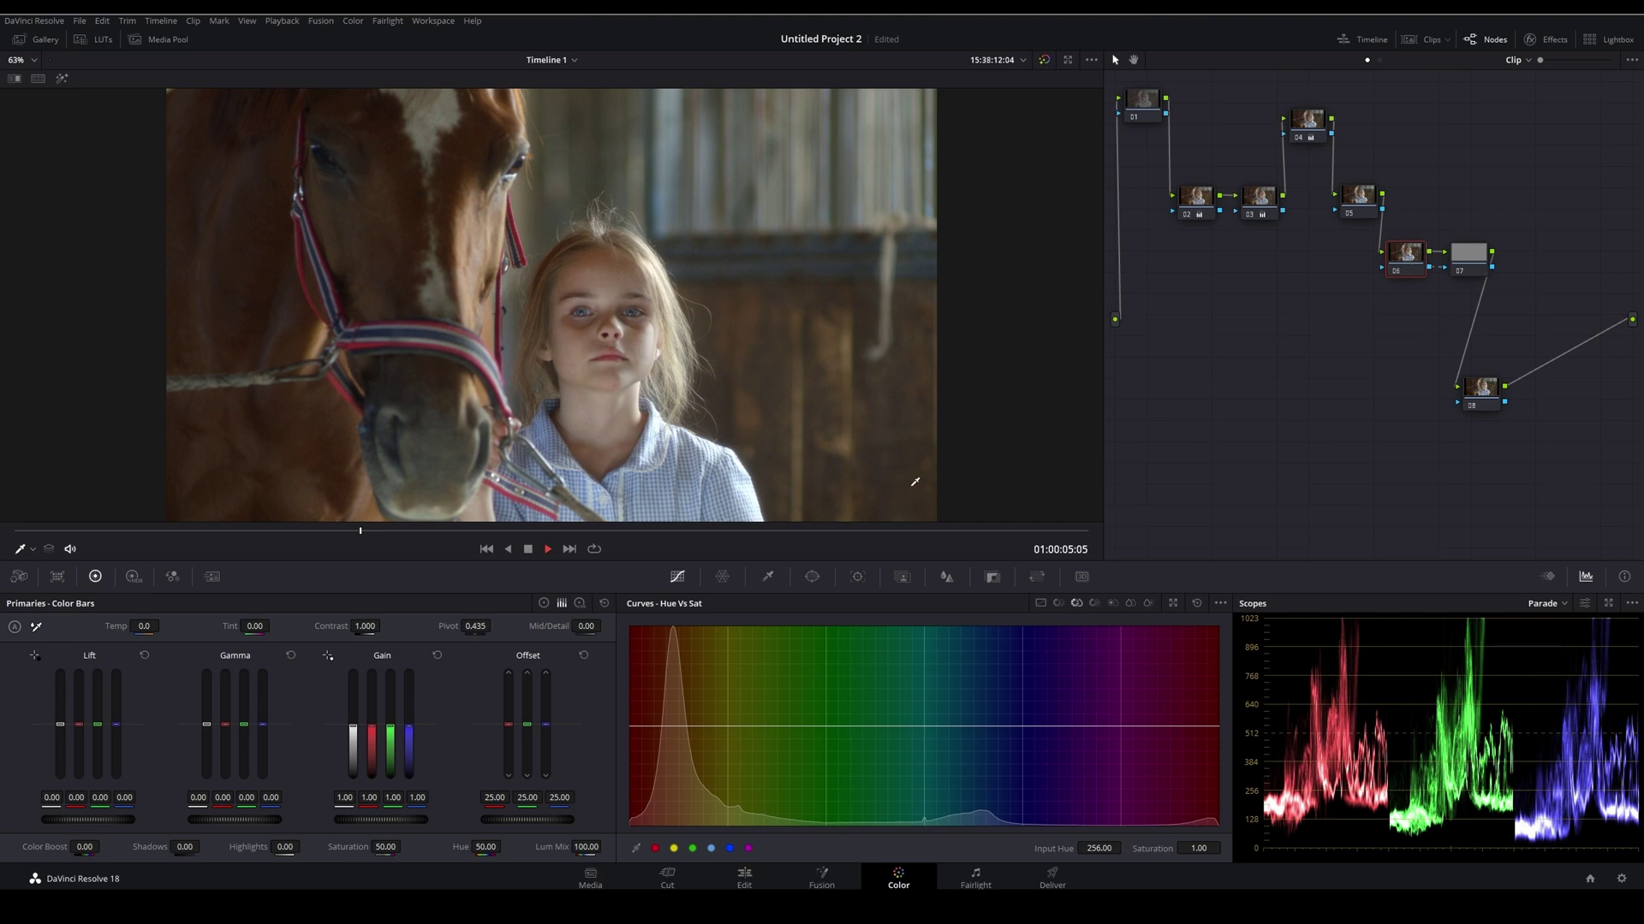
- Add a circle window to node 06 and shape it into a narrow tilted ellipse centered on the girl
{"action": "scroll", "coordinate": [727, 175], "scroll_direction": "down", "scroll_amount": 2}
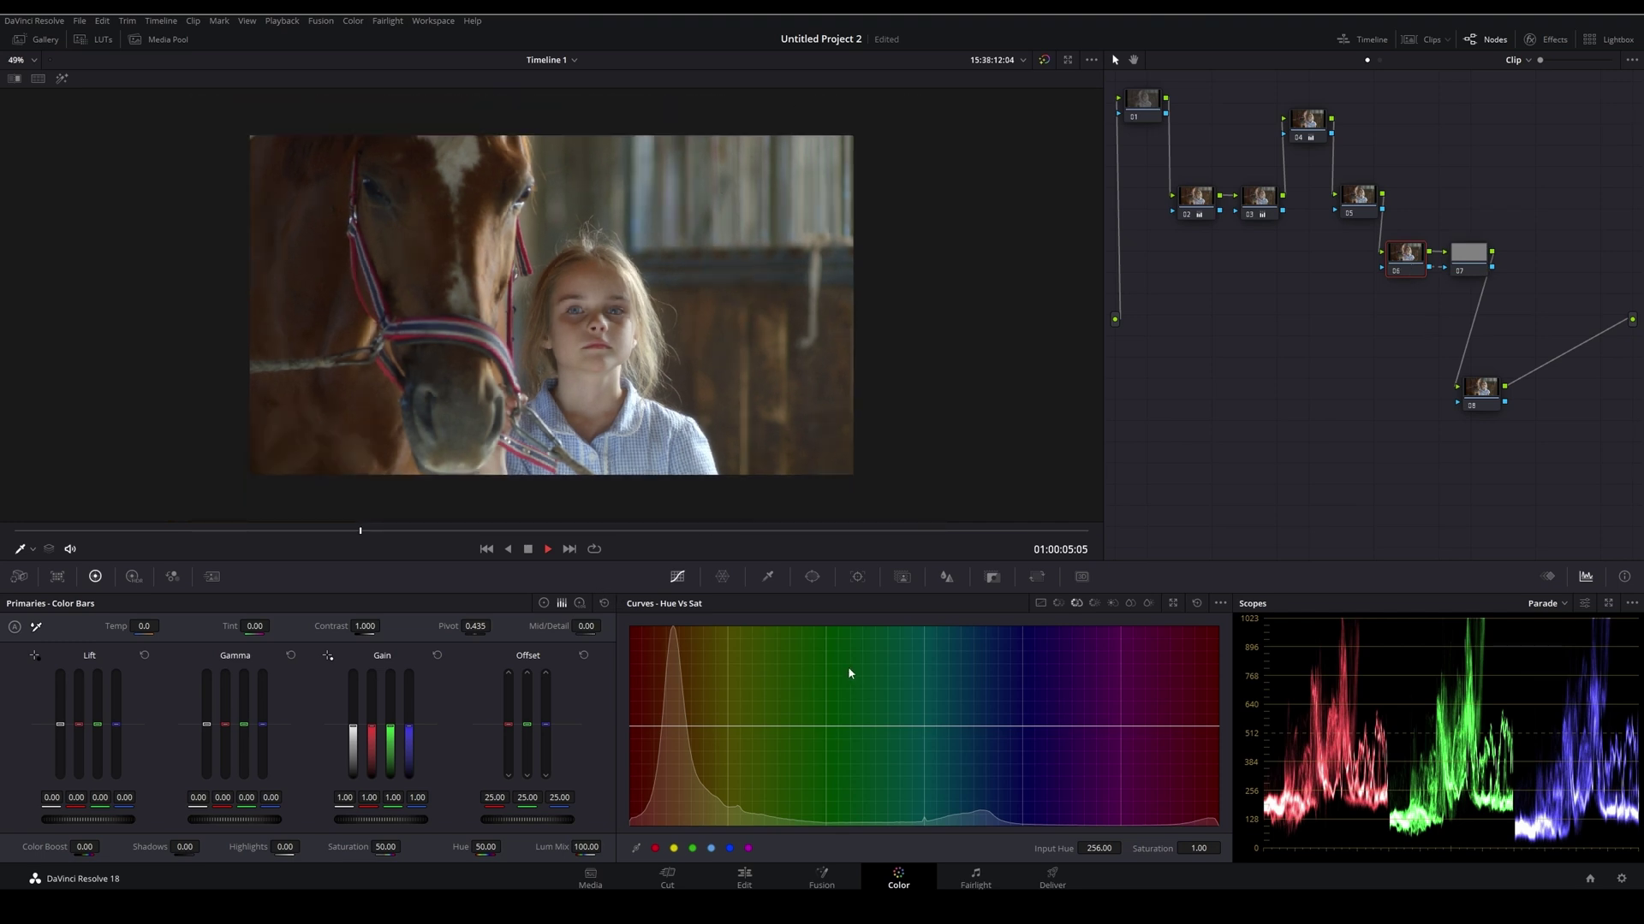
{"action": "left_click", "coordinate": [812, 577]}
{"action": "left_click", "coordinate": [644, 694]}
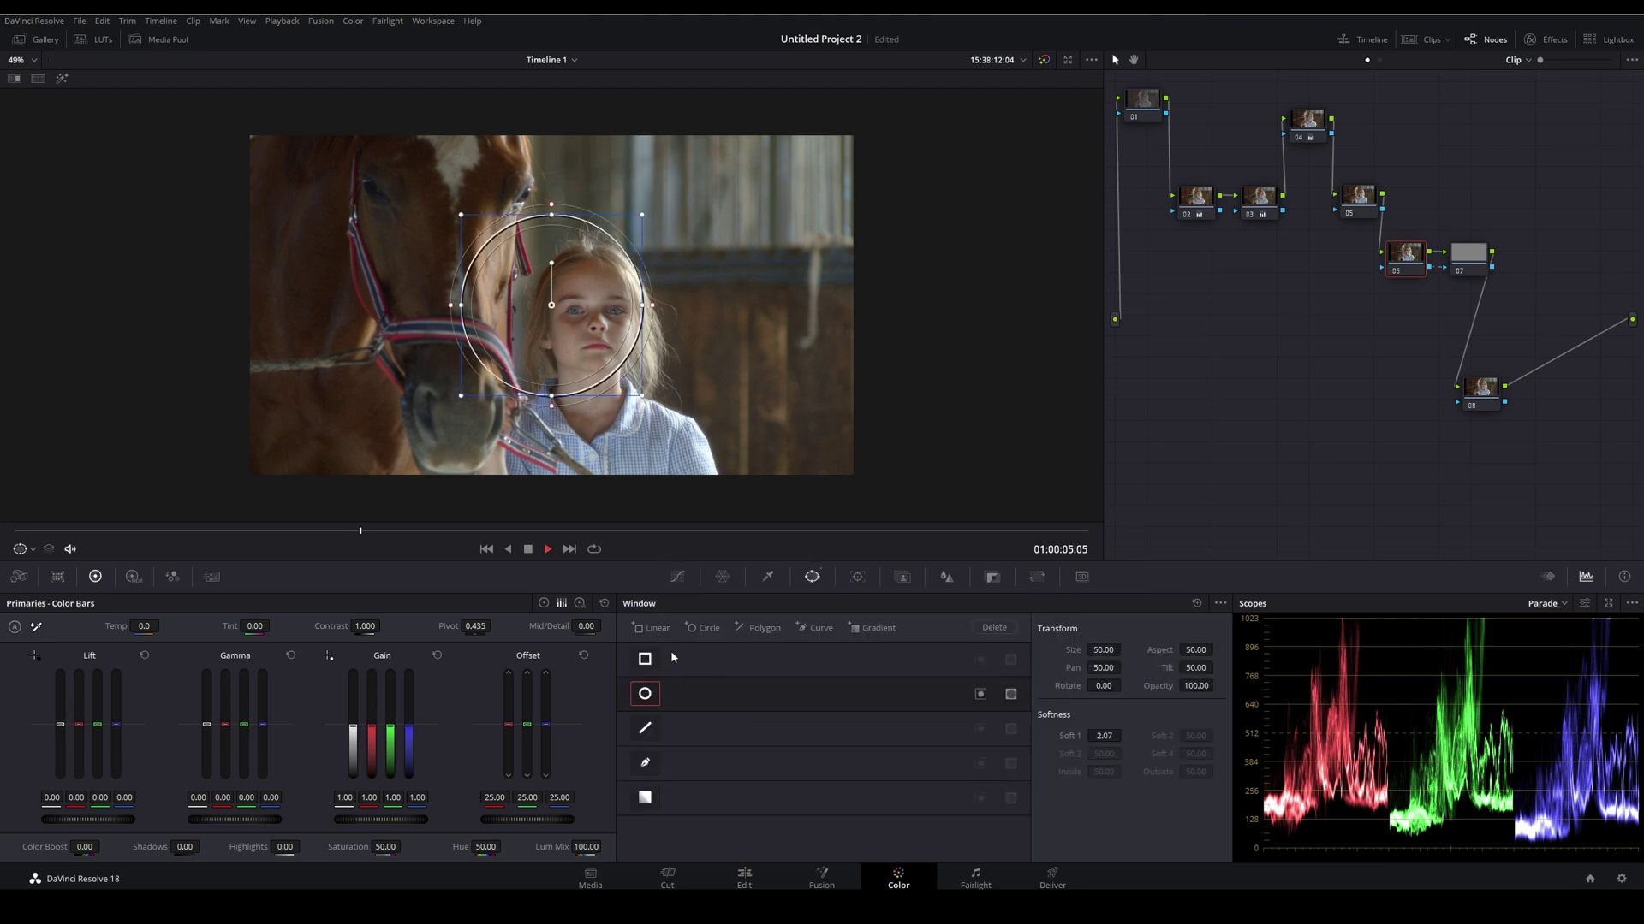
{"action": "scroll", "coordinate": [554, 278], "scroll_direction": "down", "scroll_amount": 2}
{"action": "left_click_drag", "start_coordinate": [554, 278], "coordinate": [630, 187]}
{"action": "left_click_drag", "start_coordinate": [554, 274], "coordinate": [582, 305]}
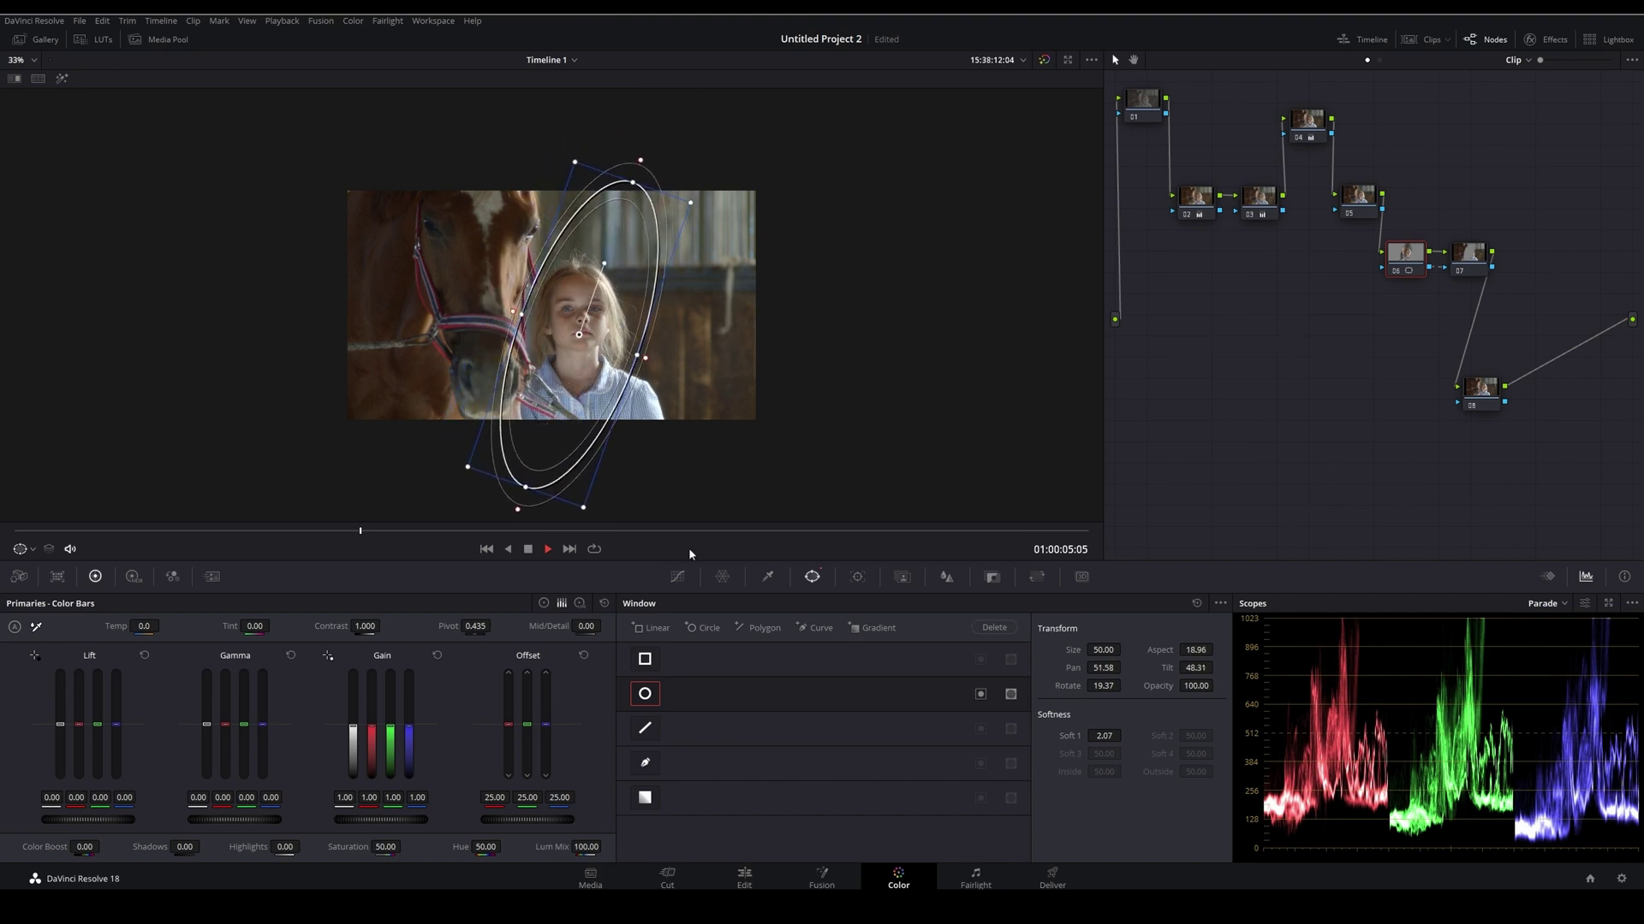
- Set the window's softness to 54.39, rotation to 32.40 and aspect to 12.99, invert it, and lower node 06's gamma to -0.05
{"action": "left_click_drag", "start_coordinate": [1100, 739], "coordinate": [1155, 736]}
{"action": "left_click_drag", "start_coordinate": [604, 264], "coordinate": [619, 270]}
{"action": "left_click_drag", "start_coordinate": [666, 200], "coordinate": [709, 143]}
{"action": "left_click", "coordinate": [981, 694]}
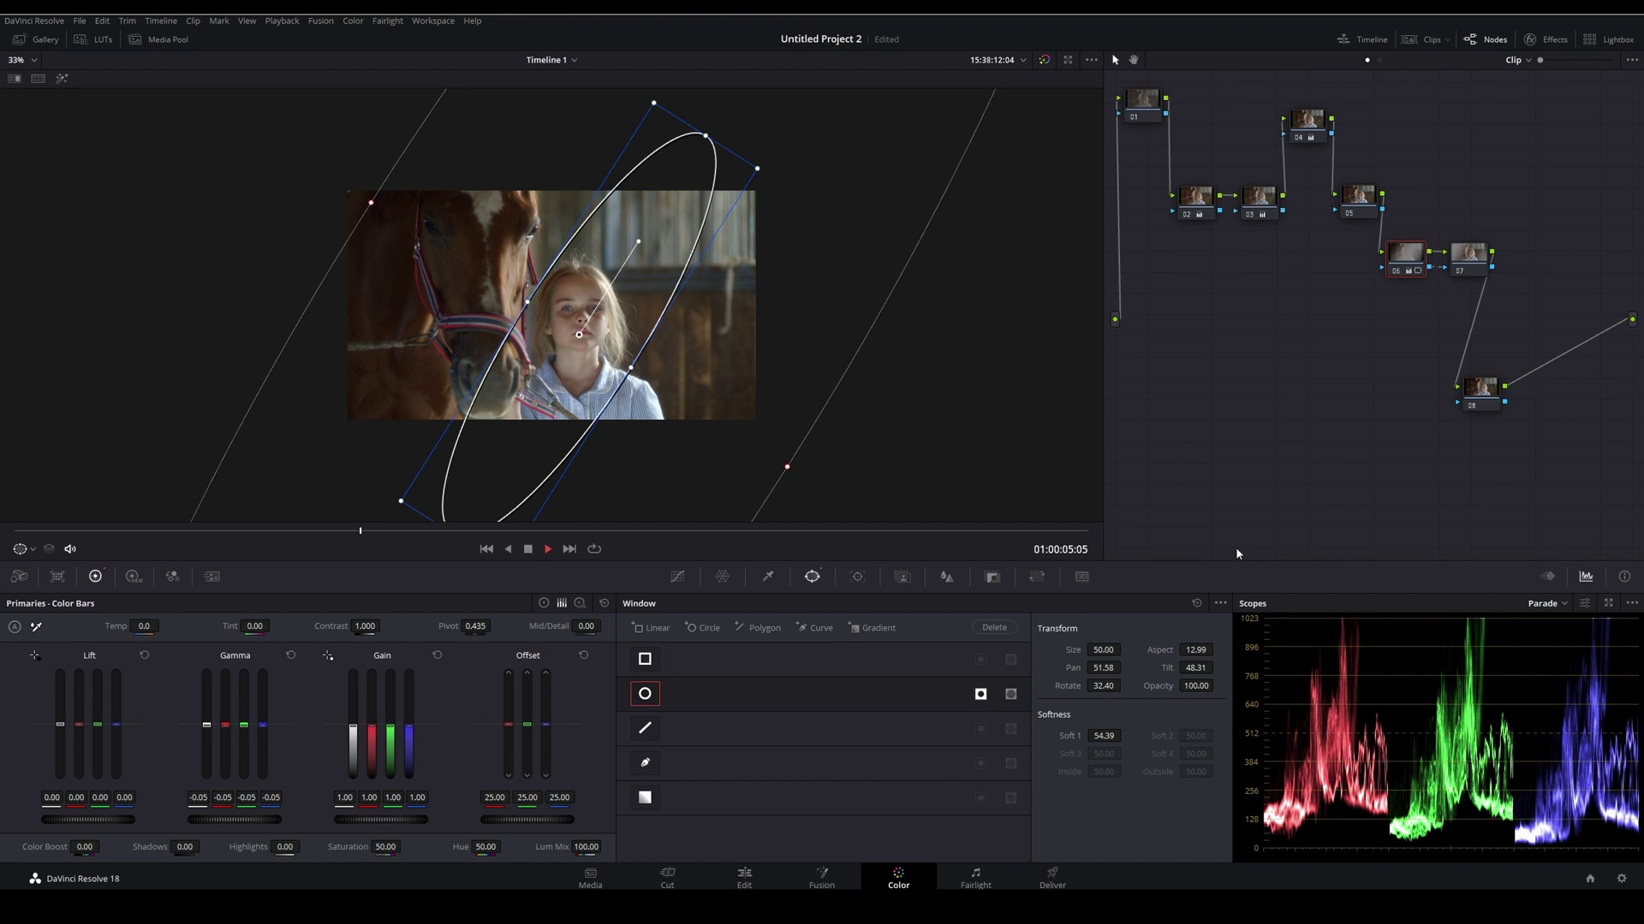
- Raise node 07's gain to 1.16 and lower node 06's gamma to -0.07
{"action": "left_click", "coordinate": [1467, 256]}
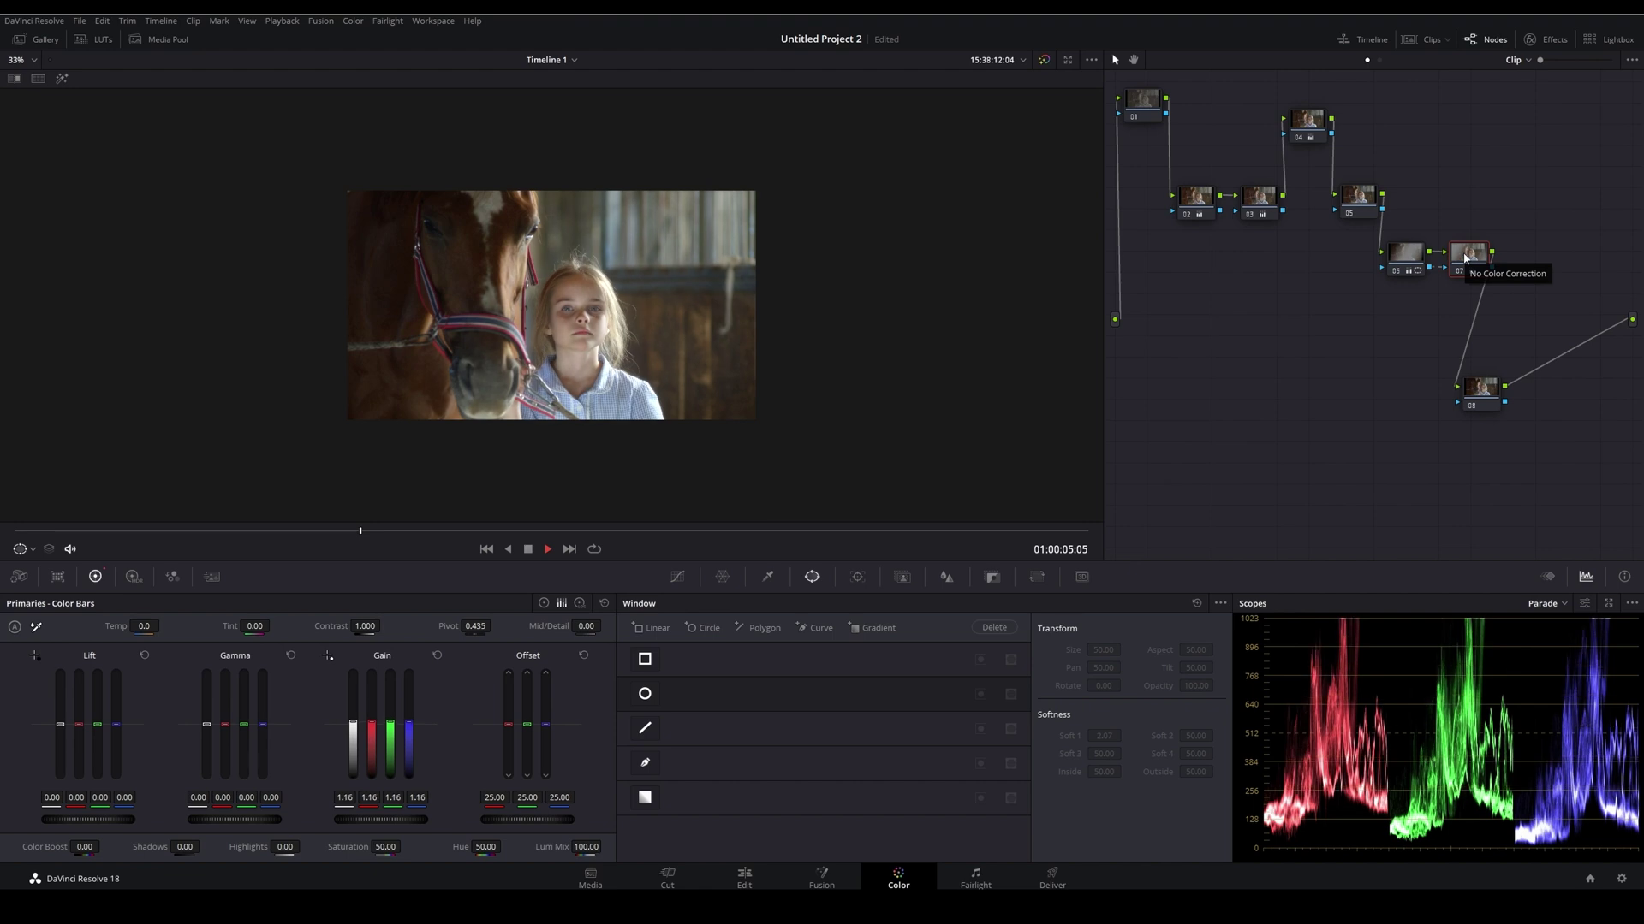
{"action": "left_click", "coordinate": [1396, 265]}
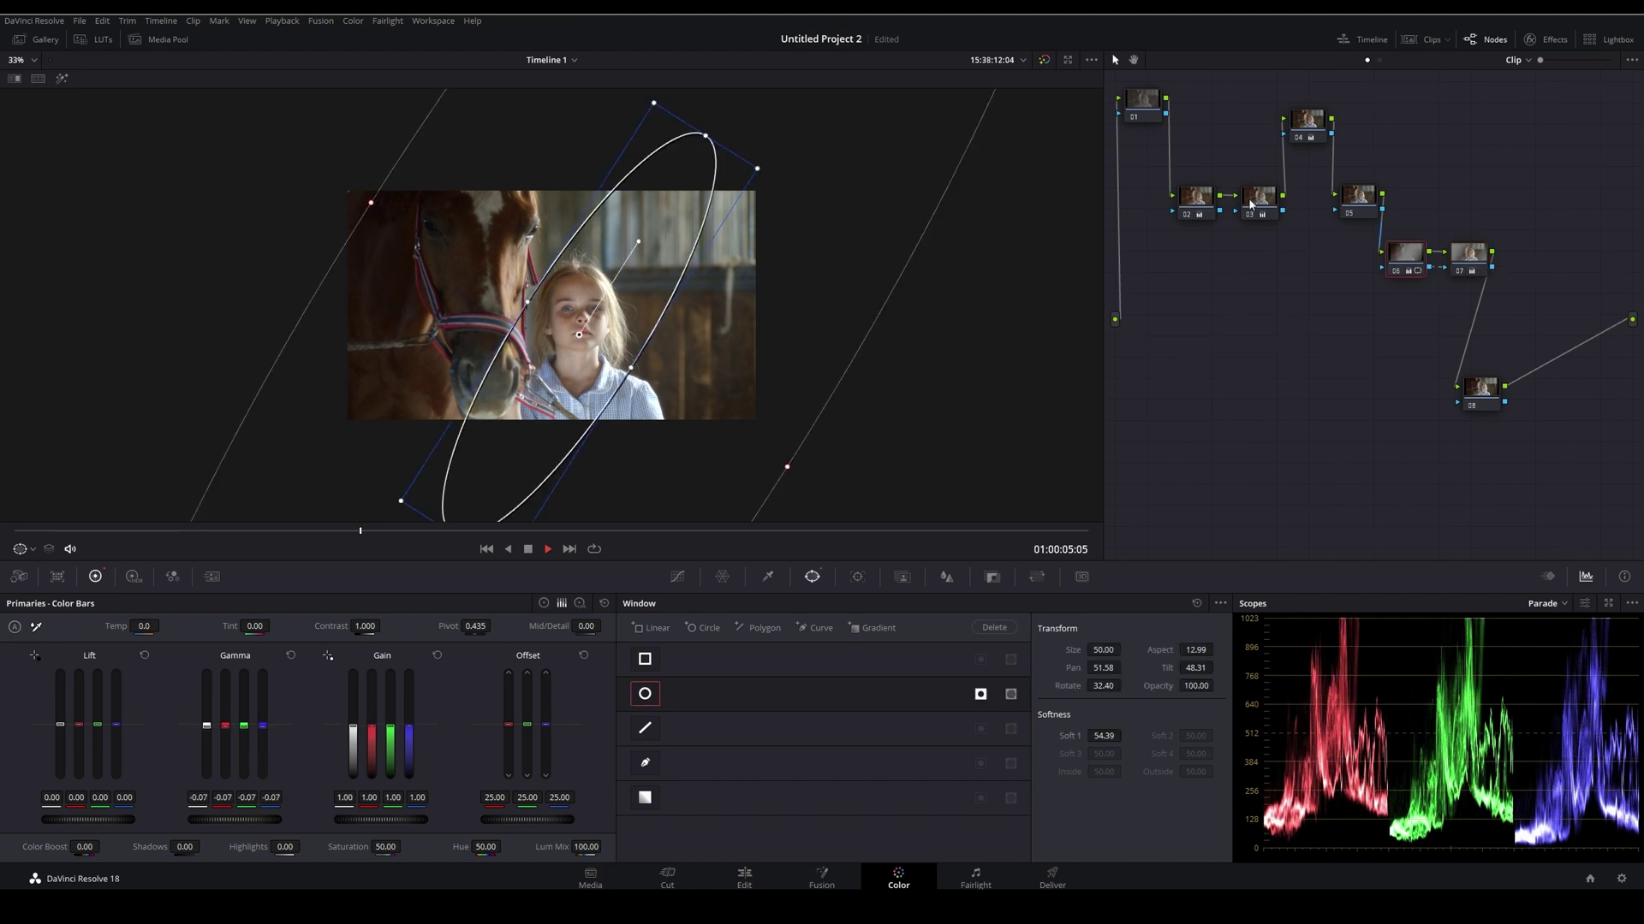
- Fit the image in the viewer, hide the window outline, and toggle nodes 06 and 07 to compare the masked light adjustment
{"action": "left_click", "coordinate": [34, 61]}
{"action": "left_click", "coordinate": [32, 83]}
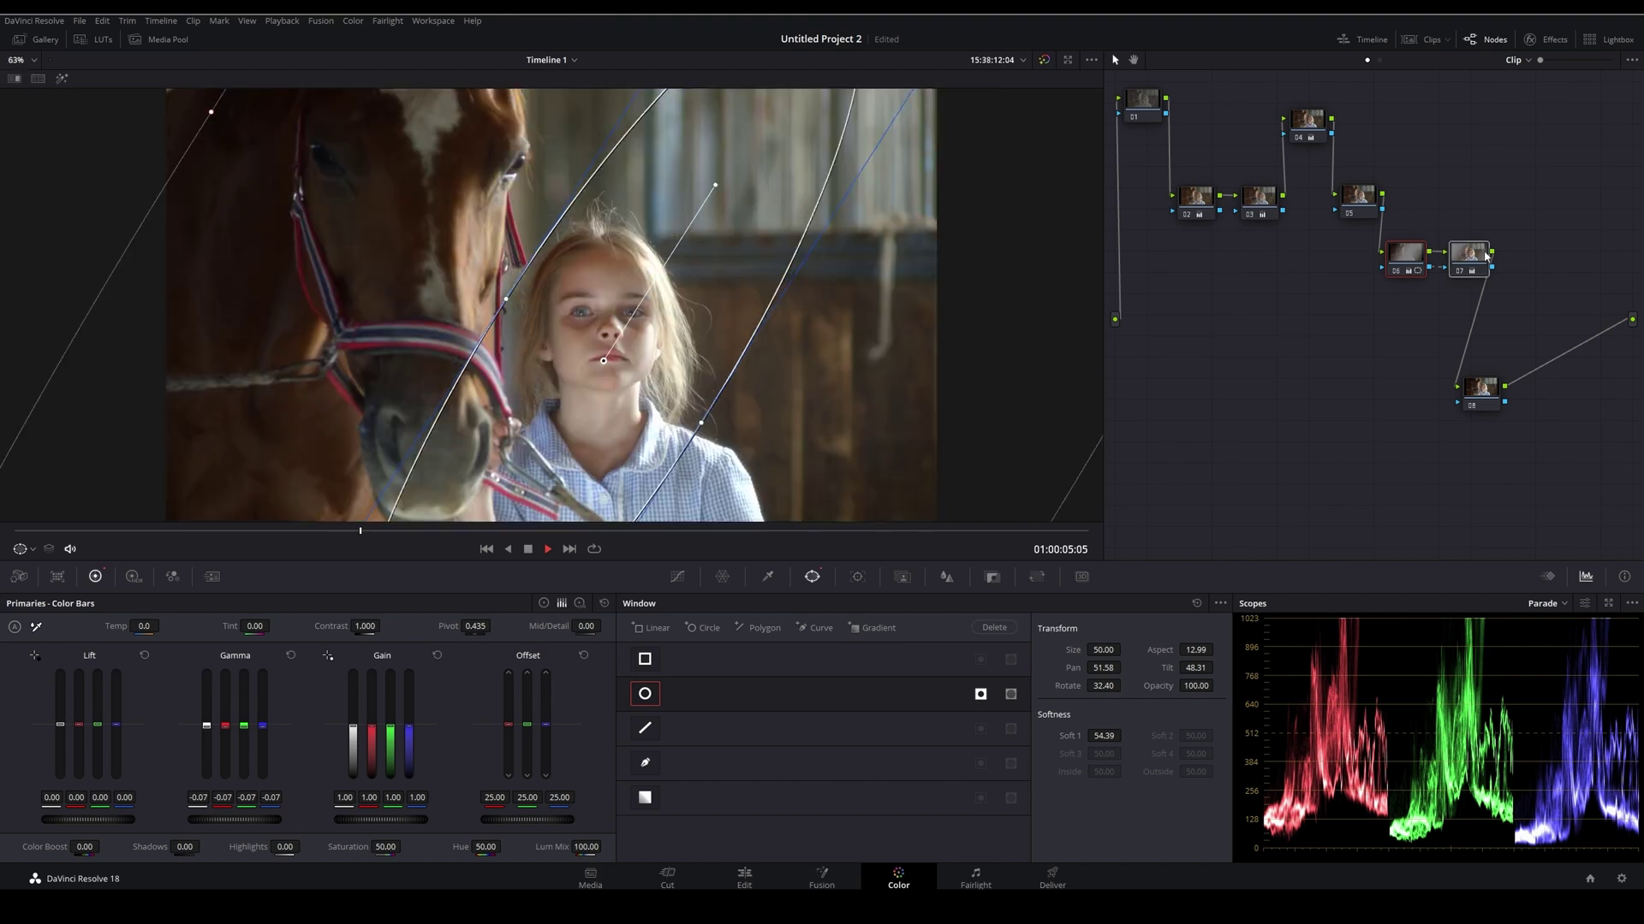
{"action": "left_click", "coordinate": [32, 550]}
{"action": "left_click", "coordinate": [41, 571]}
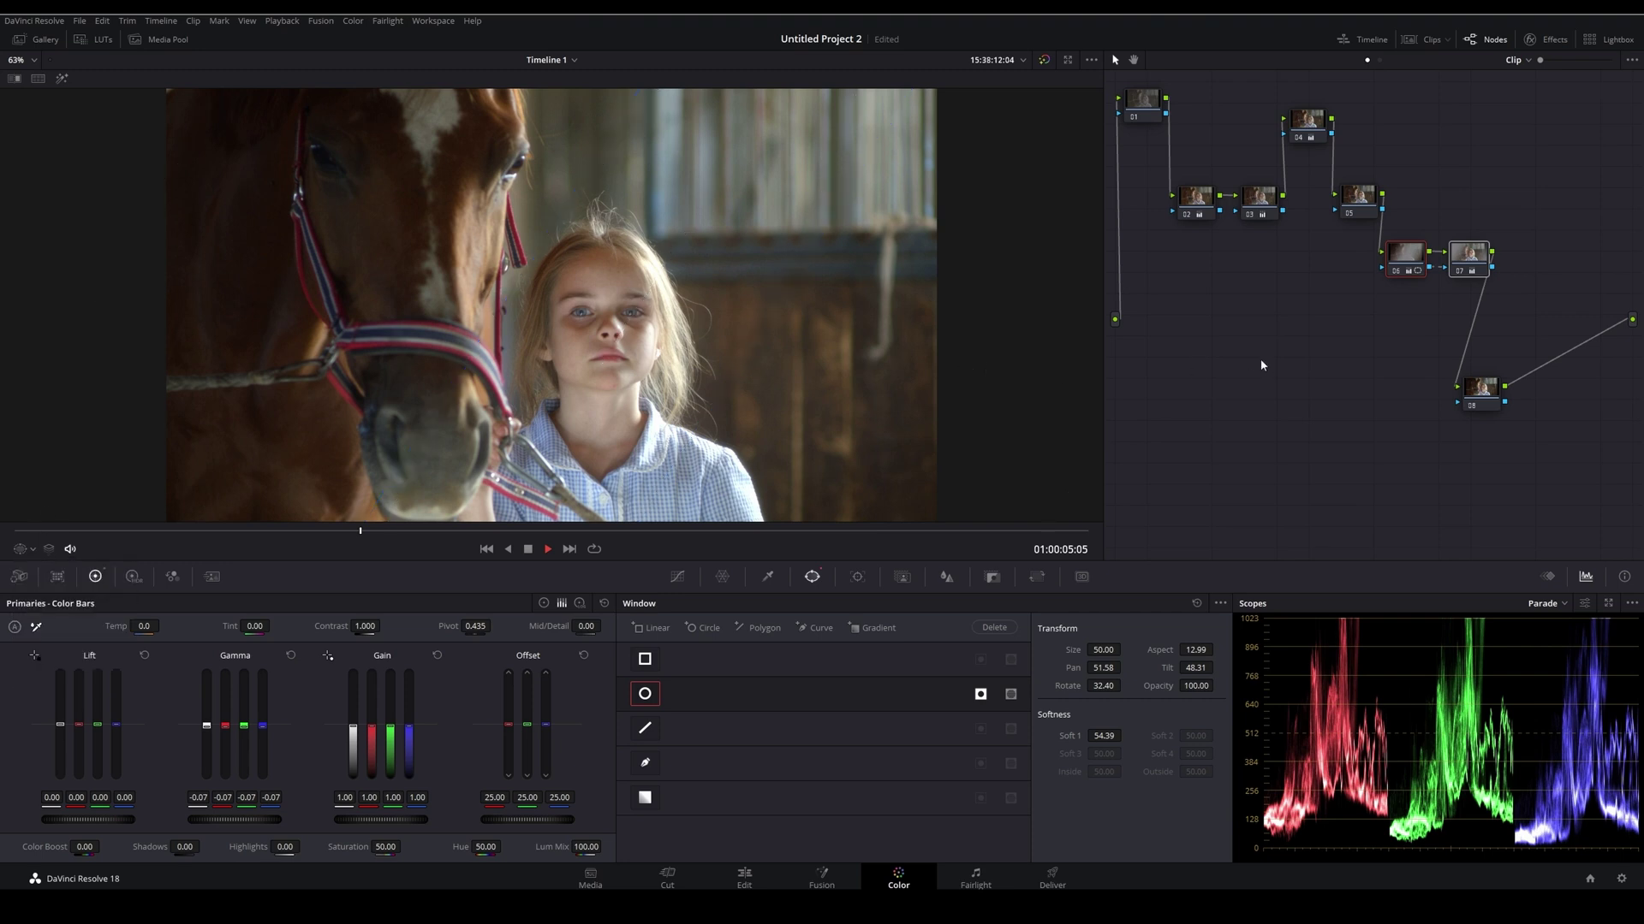
{"action": "key", "text": "ctrl+d"}
{"action": "key", "text": "ctrl+d"}
{"action": "key", "text": "ctrl+d"}
{"action": "key", "text": "ctrl+d"}
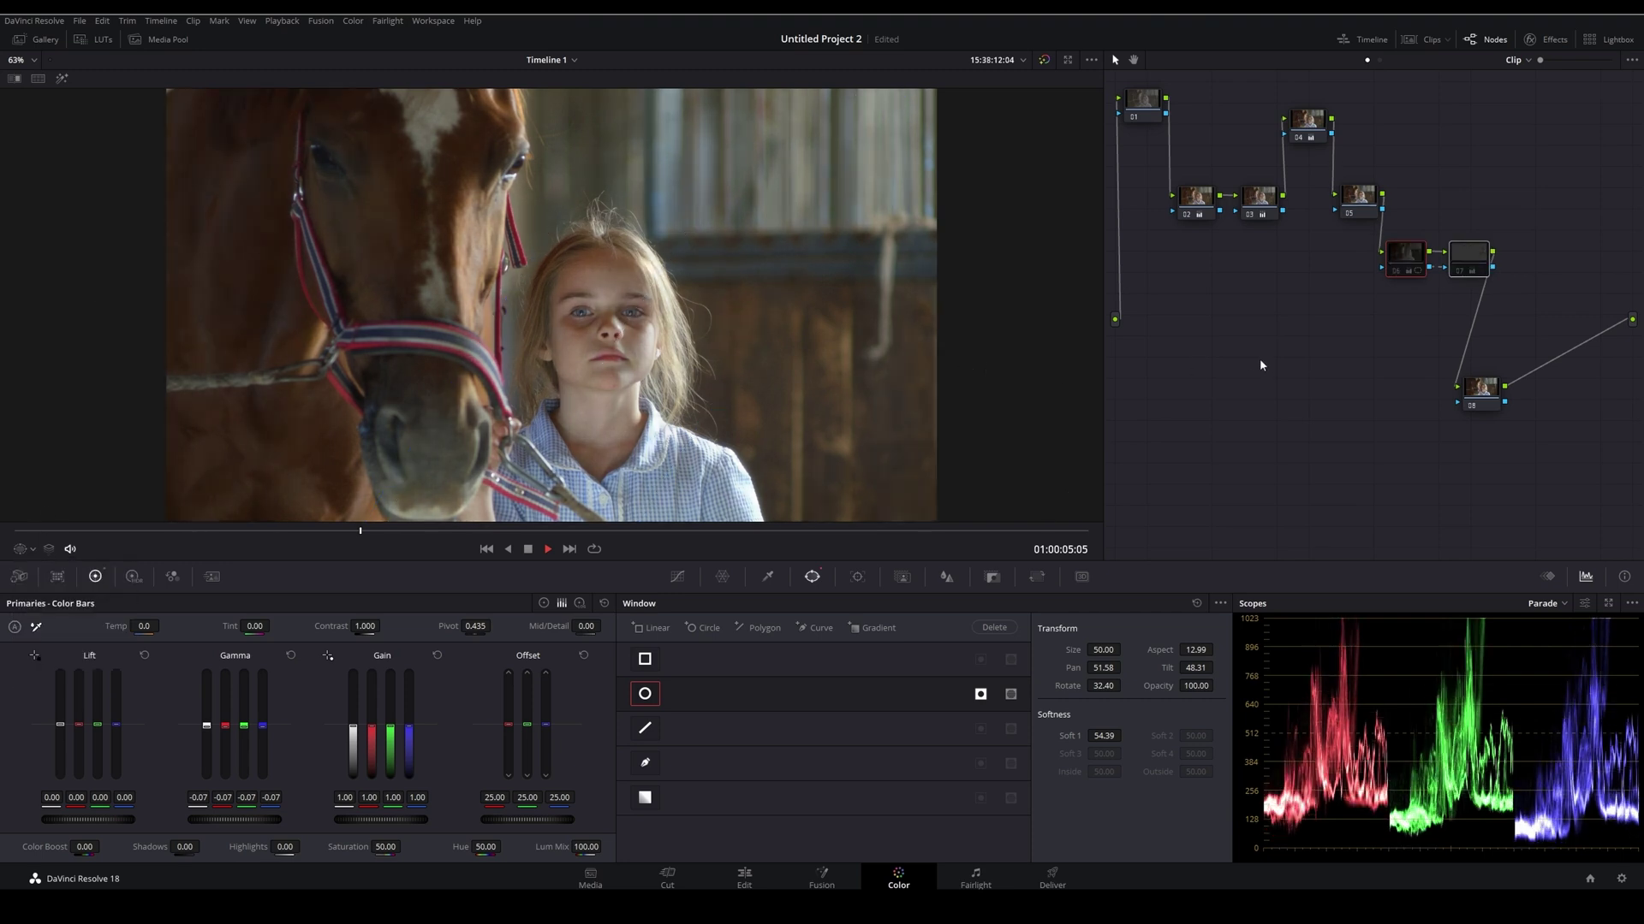
- Find the Face Refinement effect in the library by searching for "face" and apply it to node 05
{"action": "left_click", "coordinate": [1409, 330]}
{"action": "left_click", "coordinate": [1356, 202]}
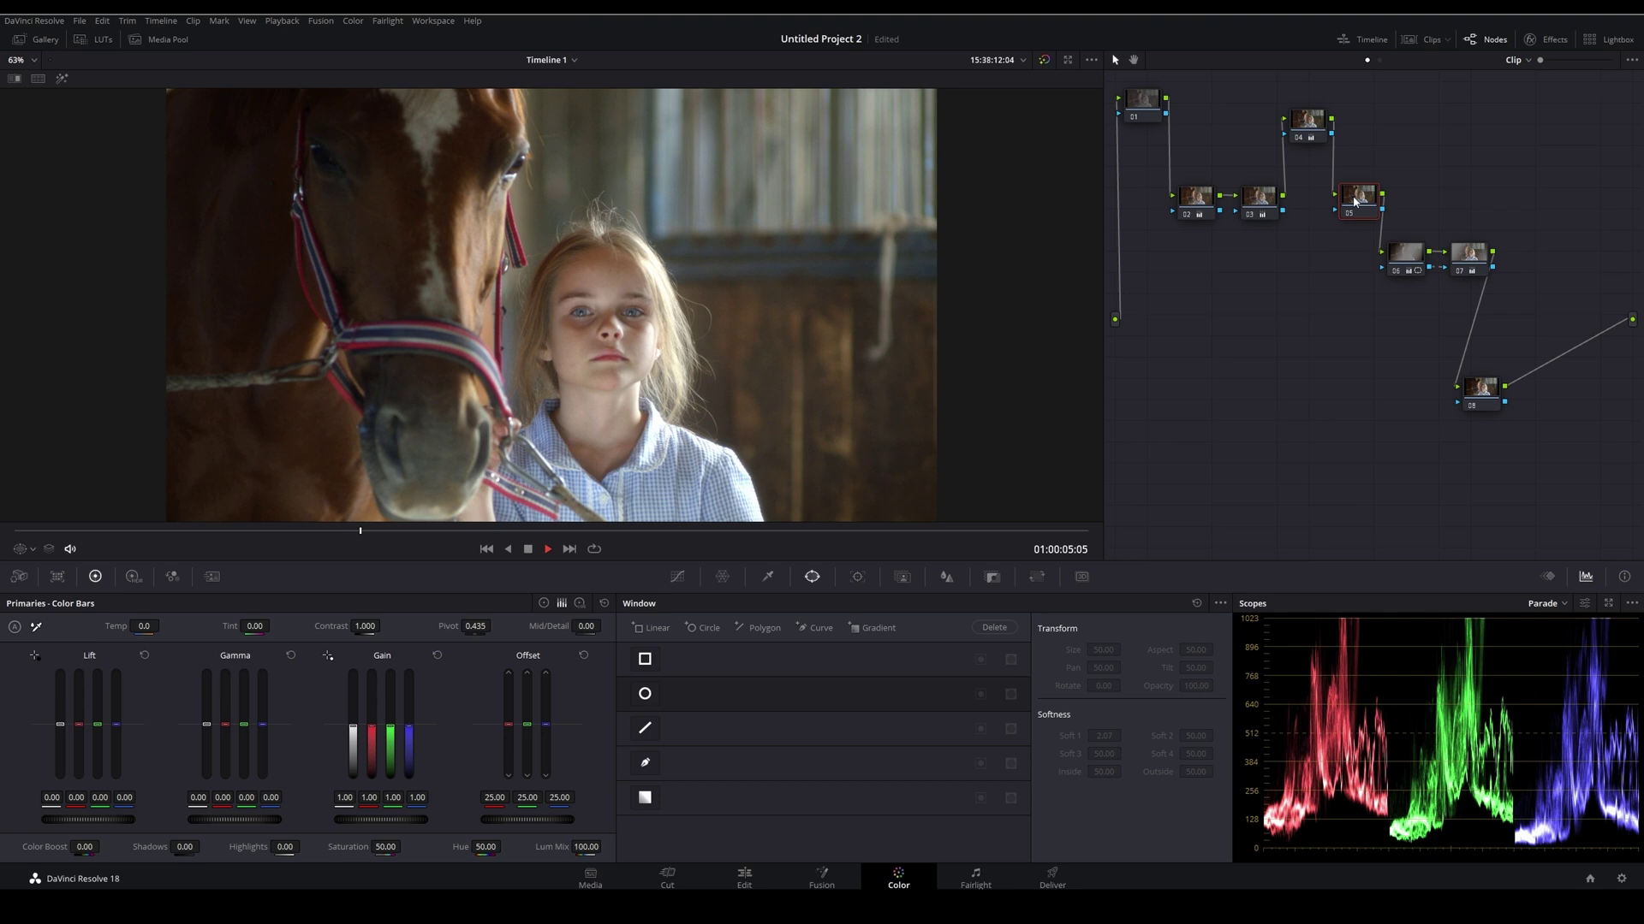
{"action": "left_click", "coordinate": [1541, 44]}
{"action": "left_click", "coordinate": [1496, 86]}
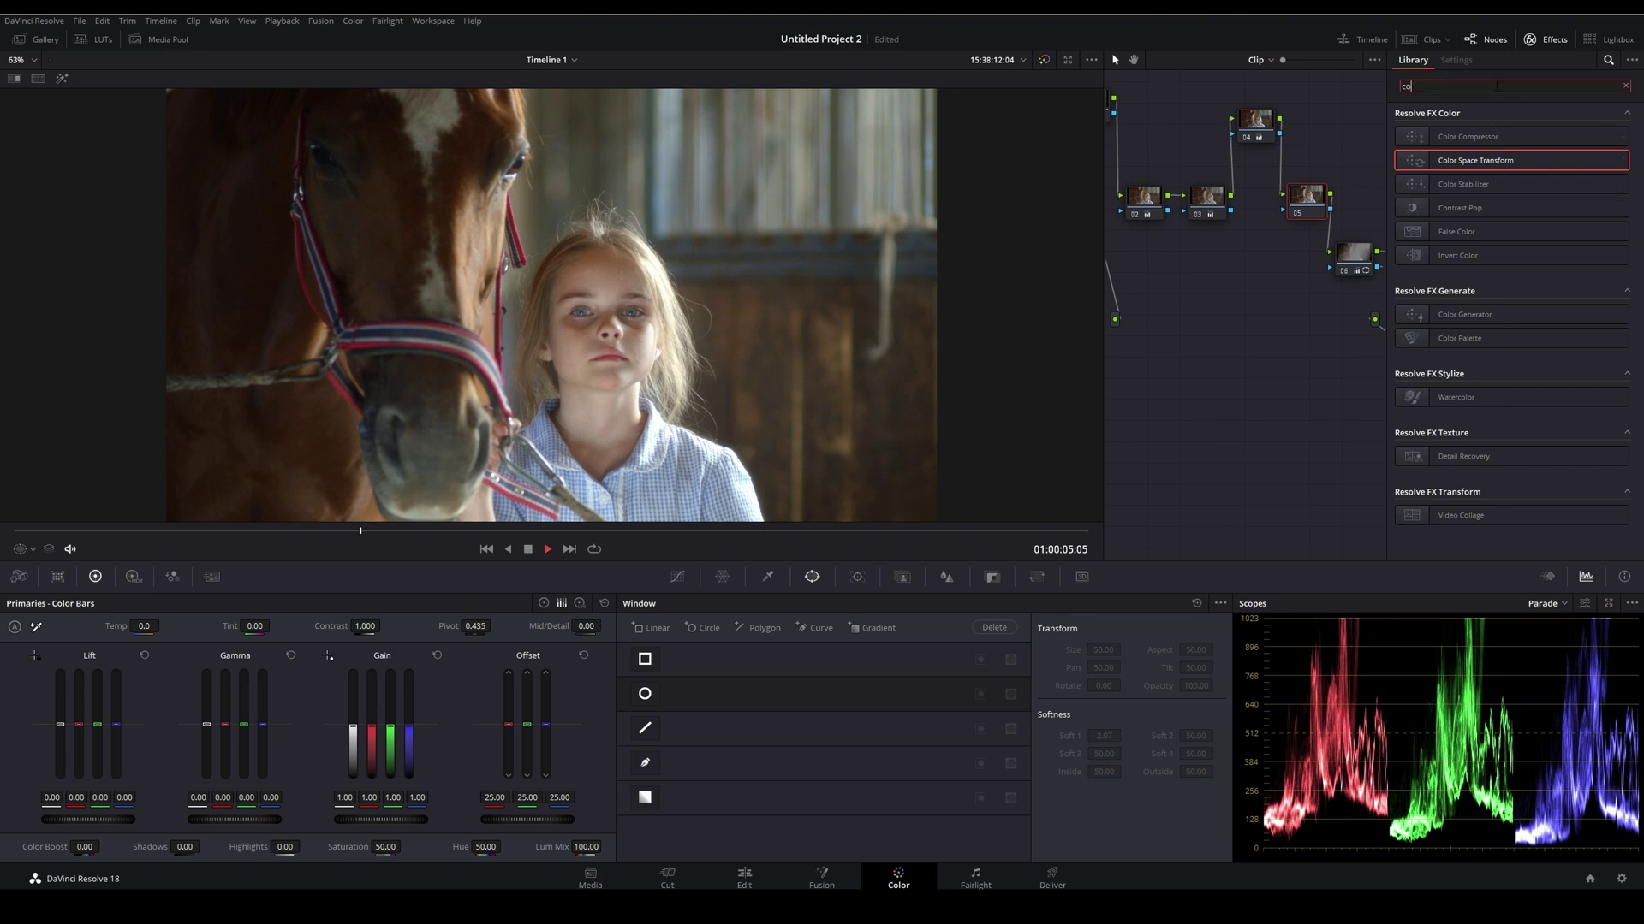
{"action": "key", "text": "BackSpace"}
{"action": "key", "text": "BackSpace"}
{"action": "type", "text": "face"}
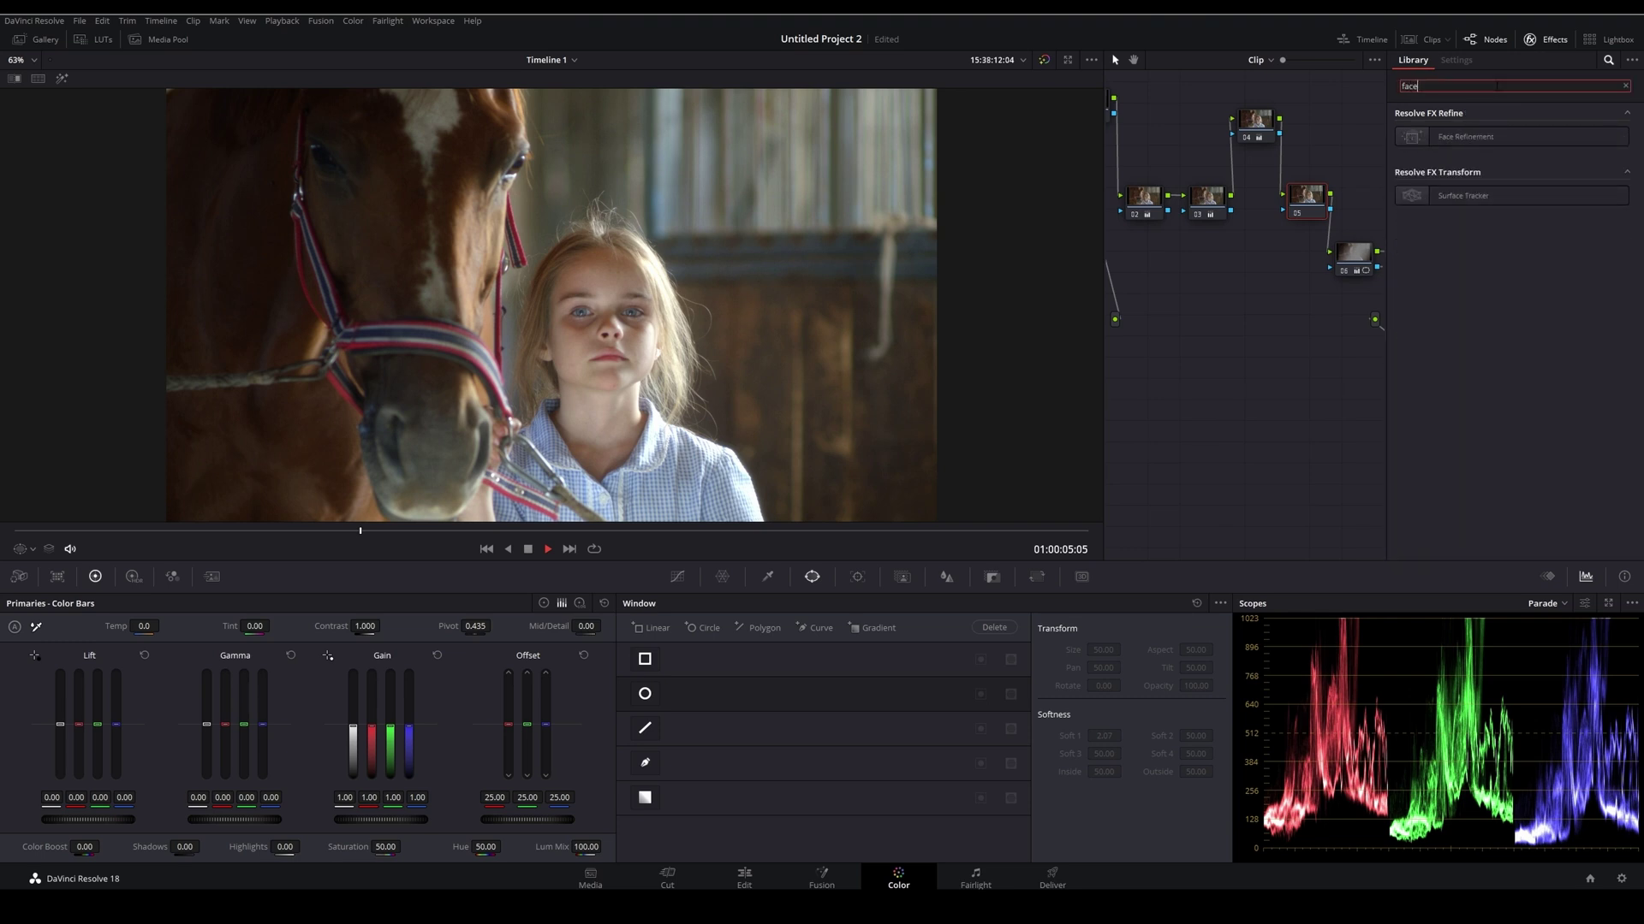
{"action": "left_click_drag", "start_coordinate": [1464, 136], "coordinate": [1299, 208]}
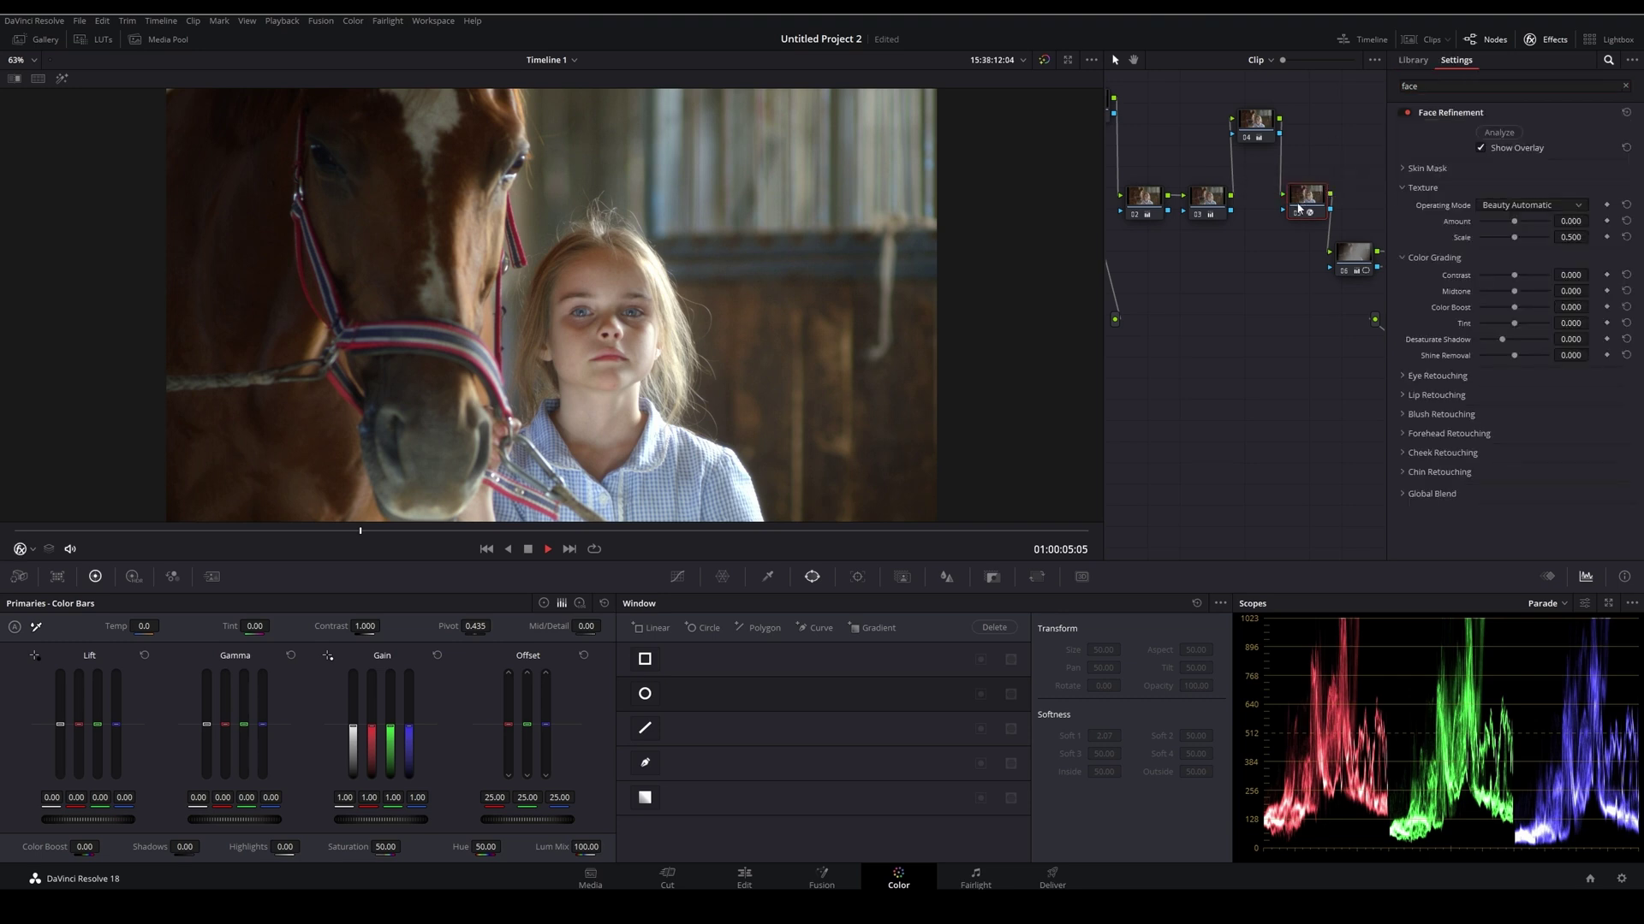
- Analyze the girl's face with Face Refinement and hide the tracking overlay
{"action": "left_click", "coordinate": [1518, 138]}
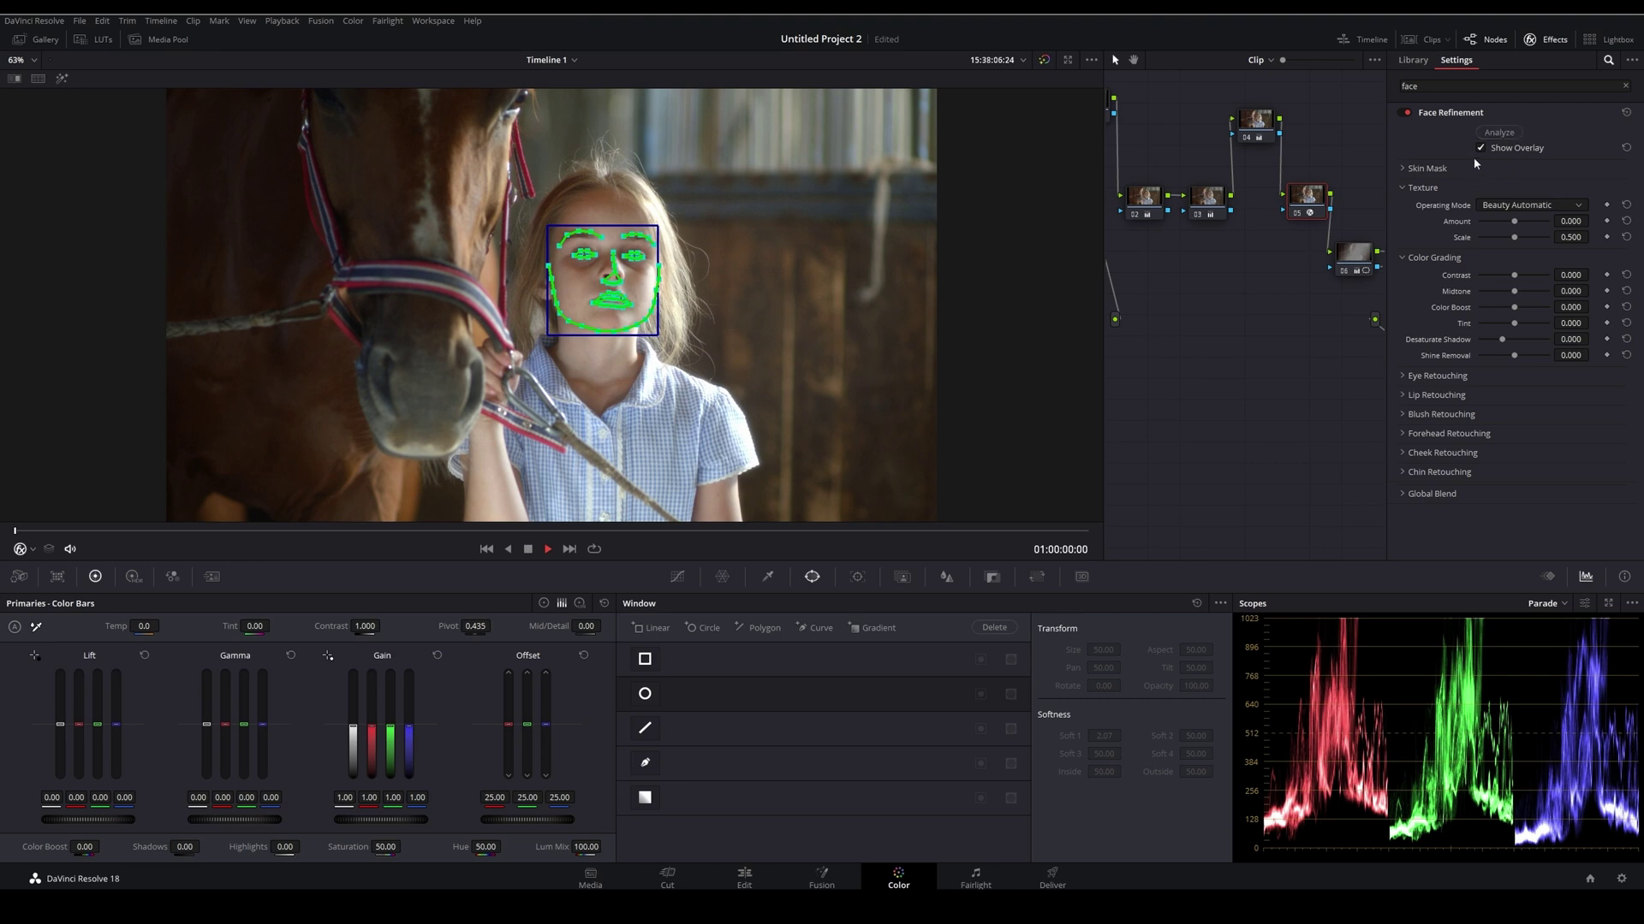
{"action": "left_click", "coordinate": [1480, 149]}
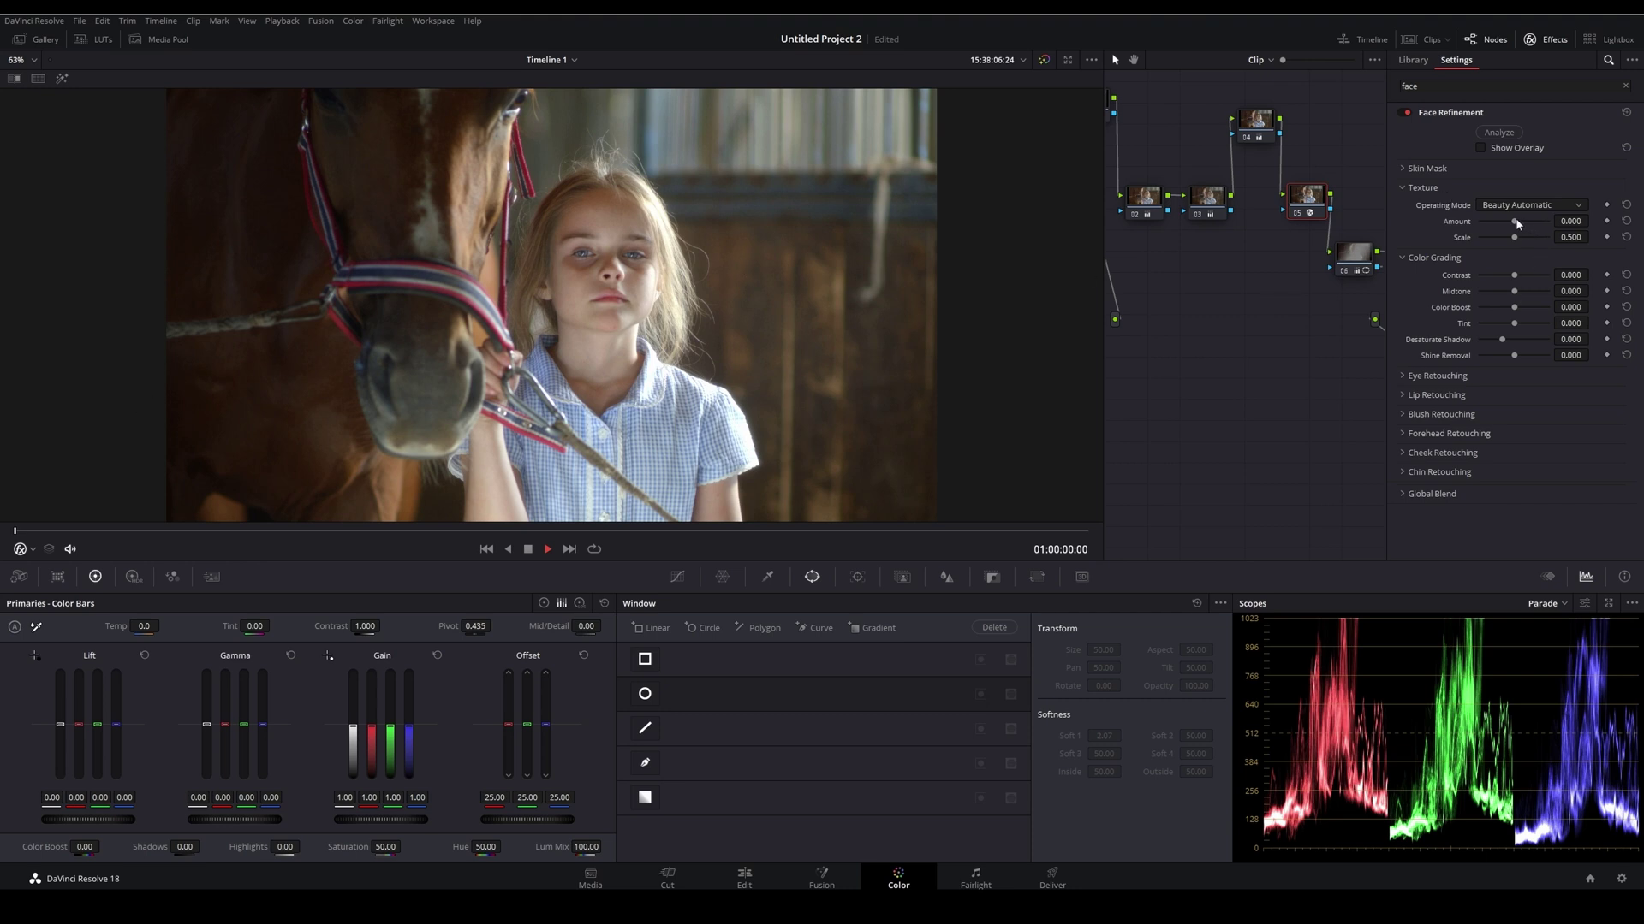
- Set Face Refinement's texture amount to 0.426, eyebag removal to 1.000 and eye sharpening to 0.175
{"action": "left_click_drag", "start_coordinate": [1514, 221], "coordinate": [1524, 222]}
{"action": "left_click", "coordinate": [1427, 376]}
{"action": "left_click_drag", "start_coordinate": [1479, 441], "coordinate": [1552, 444]}
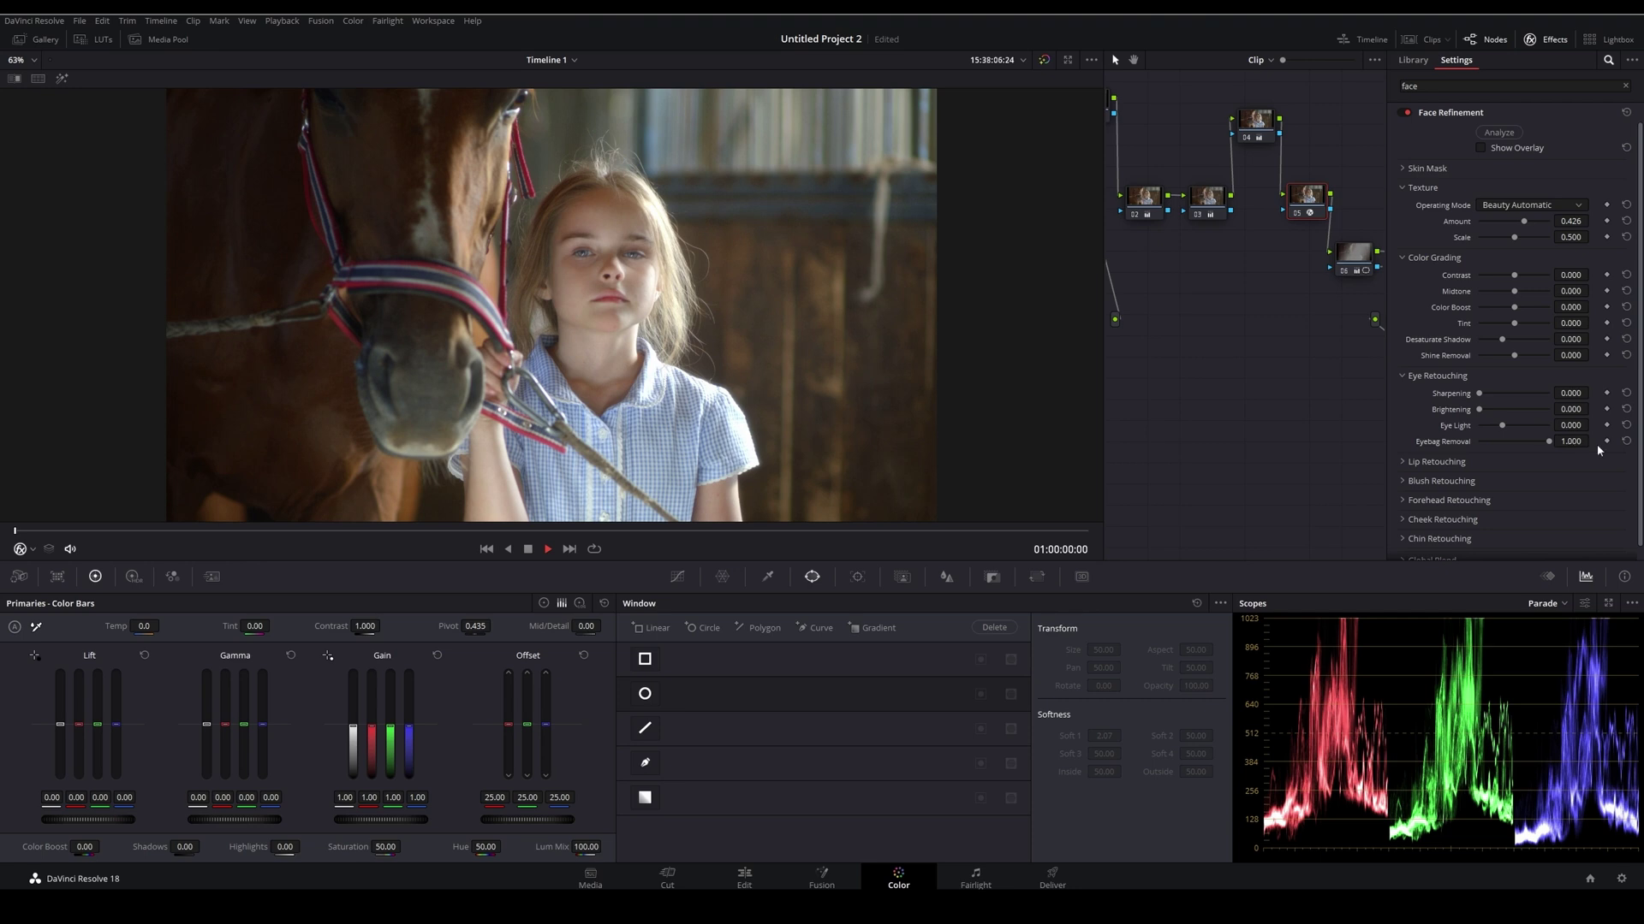
{"action": "left_click_drag", "start_coordinate": [1480, 397], "coordinate": [1492, 396]}
- Set Face Refinement's color grading to tint 0.119, color boost 0.229, contrast -0.009 and midtone 0.009
{"action": "left_click_drag", "start_coordinate": [1517, 328], "coordinate": [1519, 332]}
{"action": "left_click_drag", "start_coordinate": [1513, 309], "coordinate": [1527, 311]}
{"action": "left_click_drag", "start_coordinate": [1518, 278], "coordinate": [1520, 279]}
{"action": "left_click_drag", "start_coordinate": [1527, 276], "coordinate": [1514, 292]}
- Set the blush retouching hue to 0.706 and saturation to 0.174, and increase the forehead smoothing
{"action": "scroll", "coordinate": [1508, 342], "scroll_direction": "down", "scroll_amount": 1}
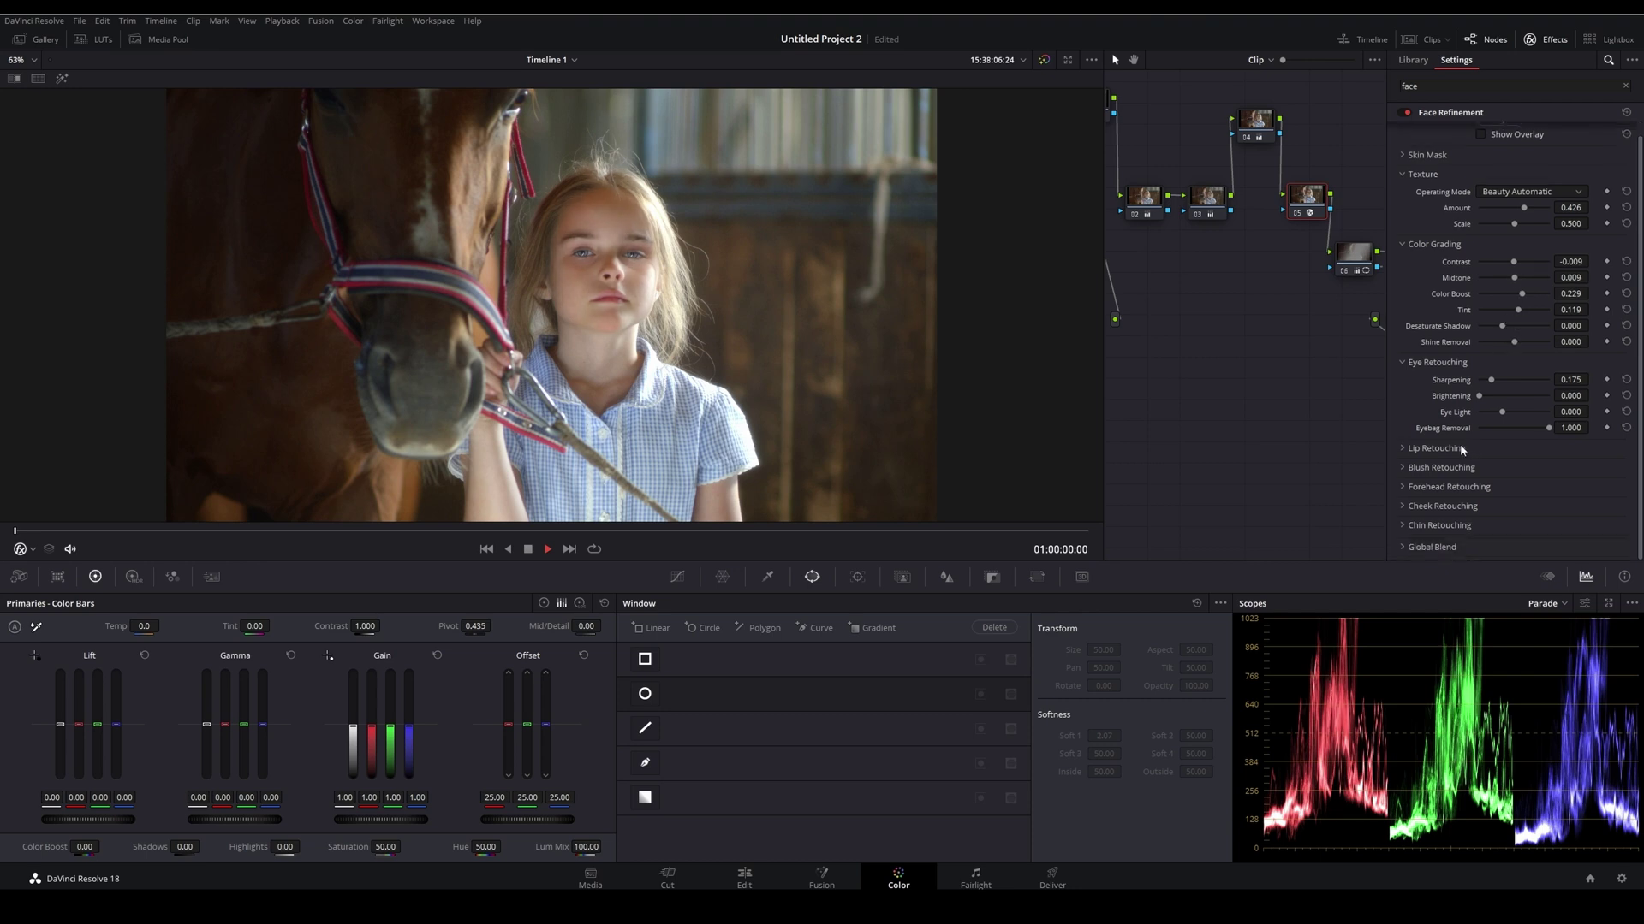
{"action": "left_click", "coordinate": [1457, 470]}
{"action": "scroll", "coordinate": [1479, 414], "scroll_direction": "down", "scroll_amount": 2}
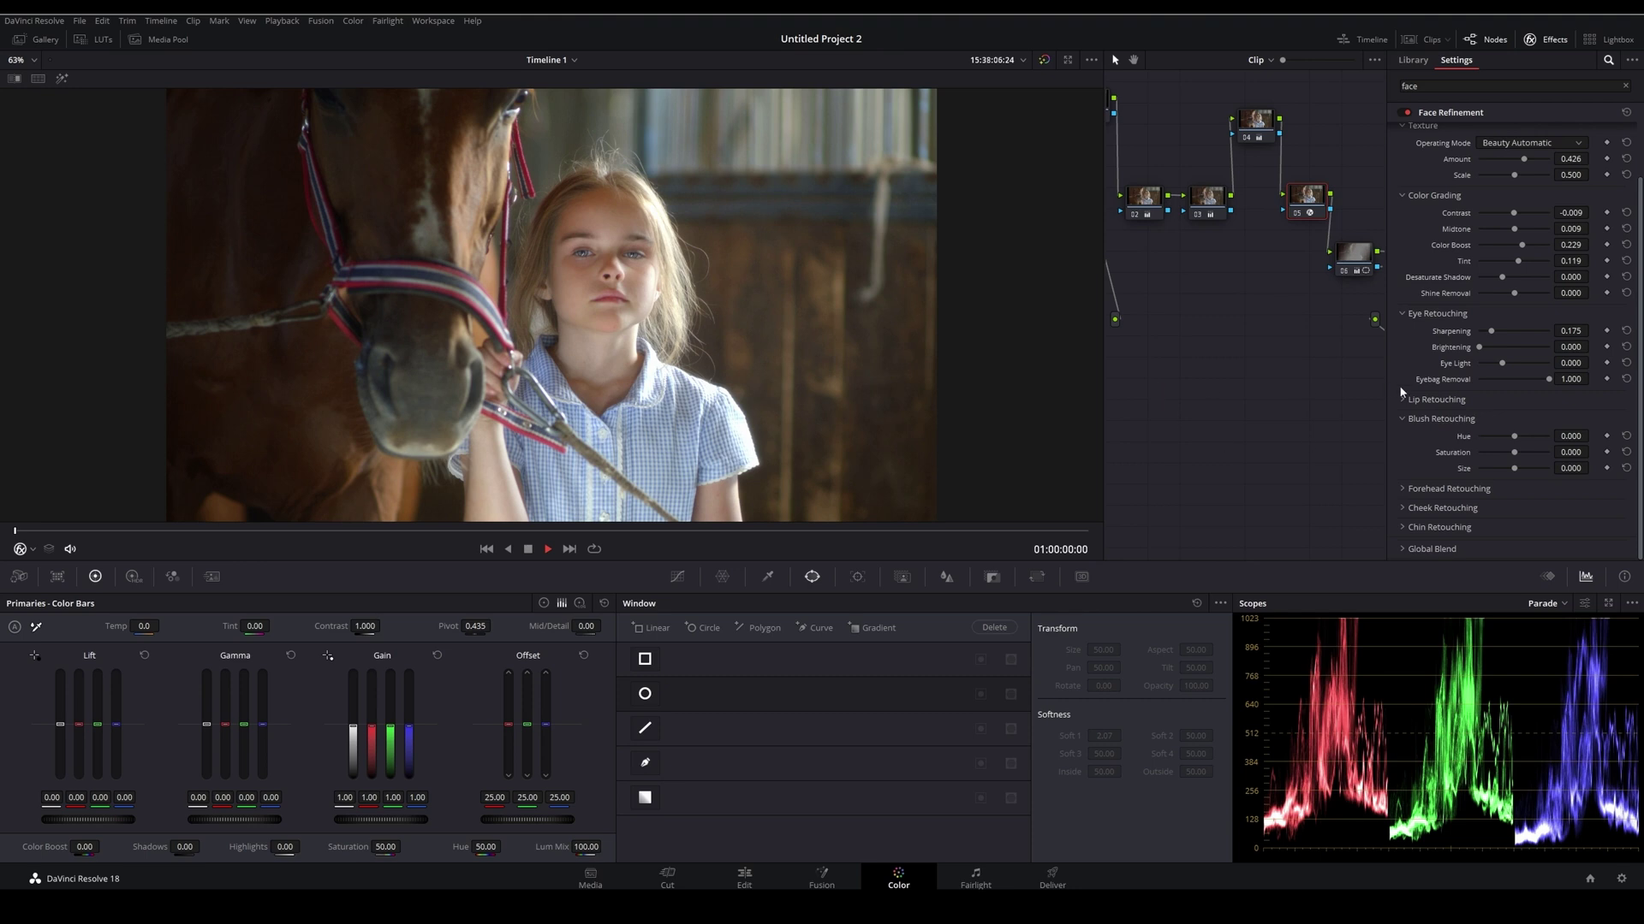
{"action": "mouse_move", "coordinate": [1519, 438]}
{"action": "left_mouse_down"}
{"action": "mouse_move", "coordinate": [1539, 438]}
{"action": "mouse_move", "coordinate": [1498, 455]}
{"action": "mouse_move", "coordinate": [1521, 456]}
{"action": "left_mouse_up"}
{"action": "left_click", "coordinate": [1522, 490]}
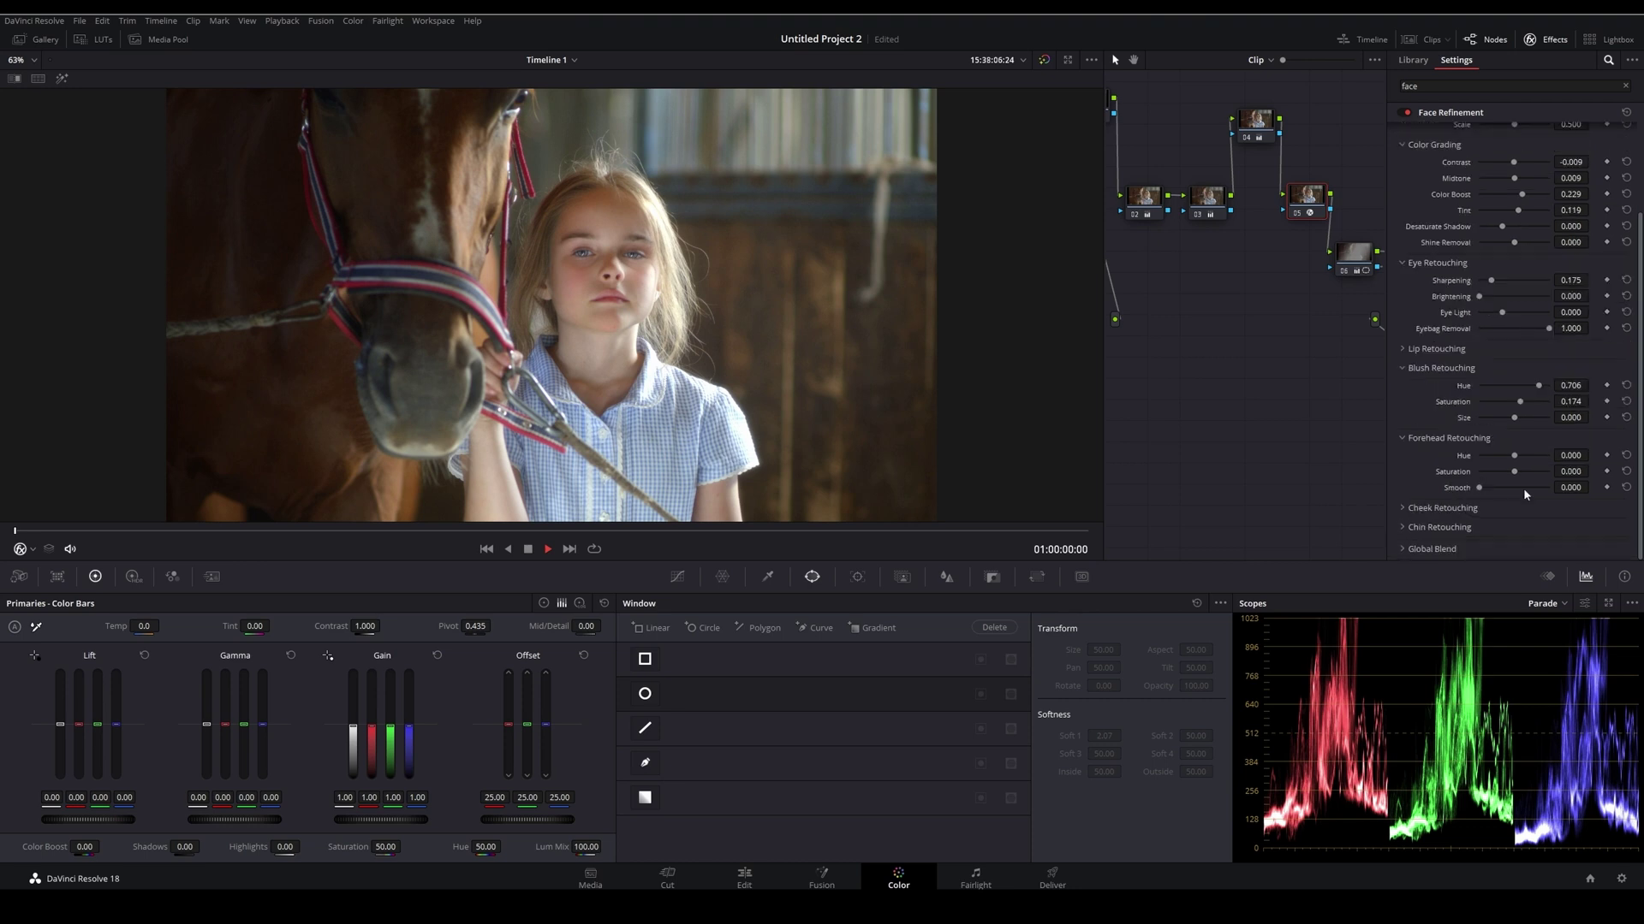
{"action": "left_click_drag", "start_coordinate": [1480, 487], "coordinate": [1517, 489]}
- Raise the Face Refinement contrast slightly, close the effects library and toggle node 05 to compare the retouched face
{"action": "scroll", "coordinate": [1504, 407], "scroll_direction": "up", "scroll_amount": 3}
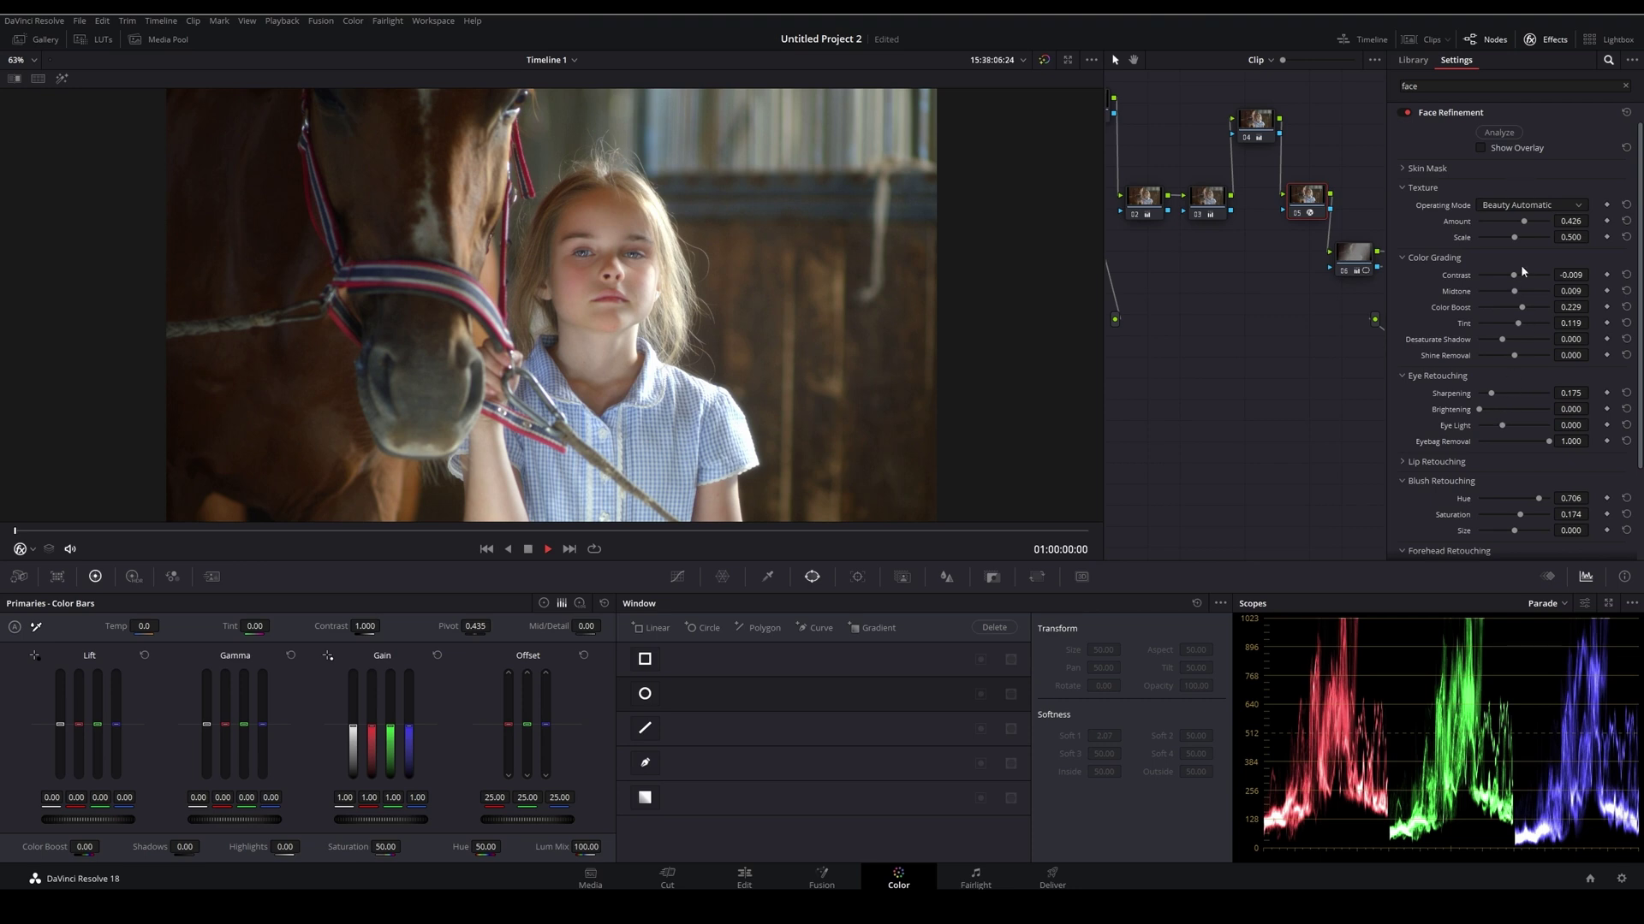
{"action": "left_click_drag", "start_coordinate": [1513, 276], "coordinate": [1520, 278]}
{"action": "left_click", "coordinate": [1531, 40]}
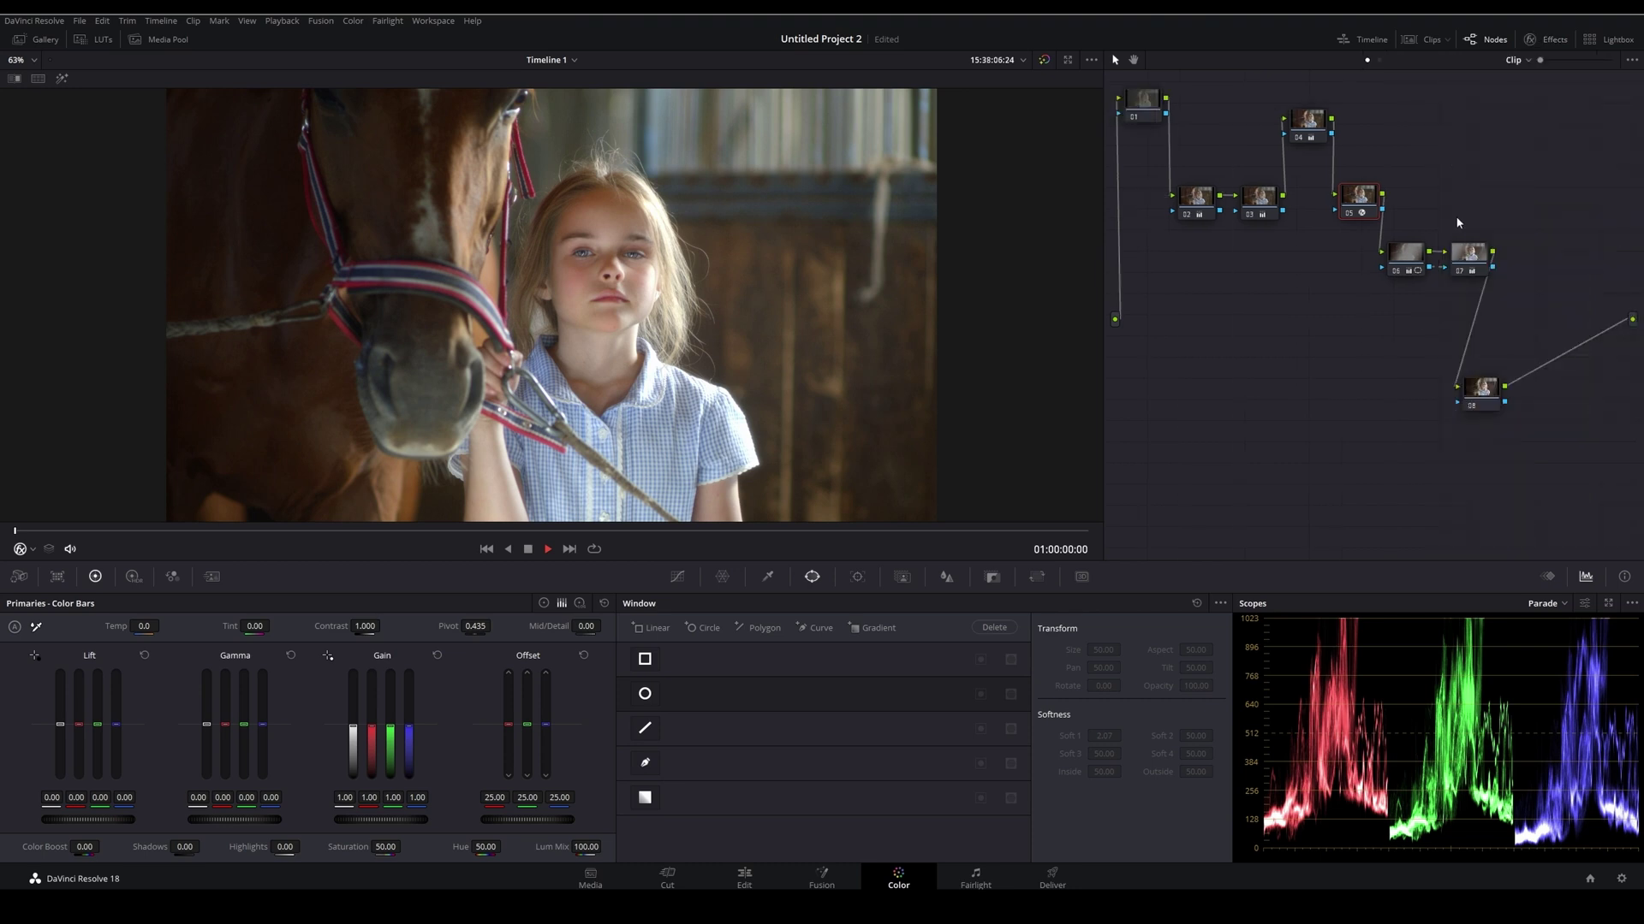
{"action": "left_click", "coordinate": [1352, 215]}
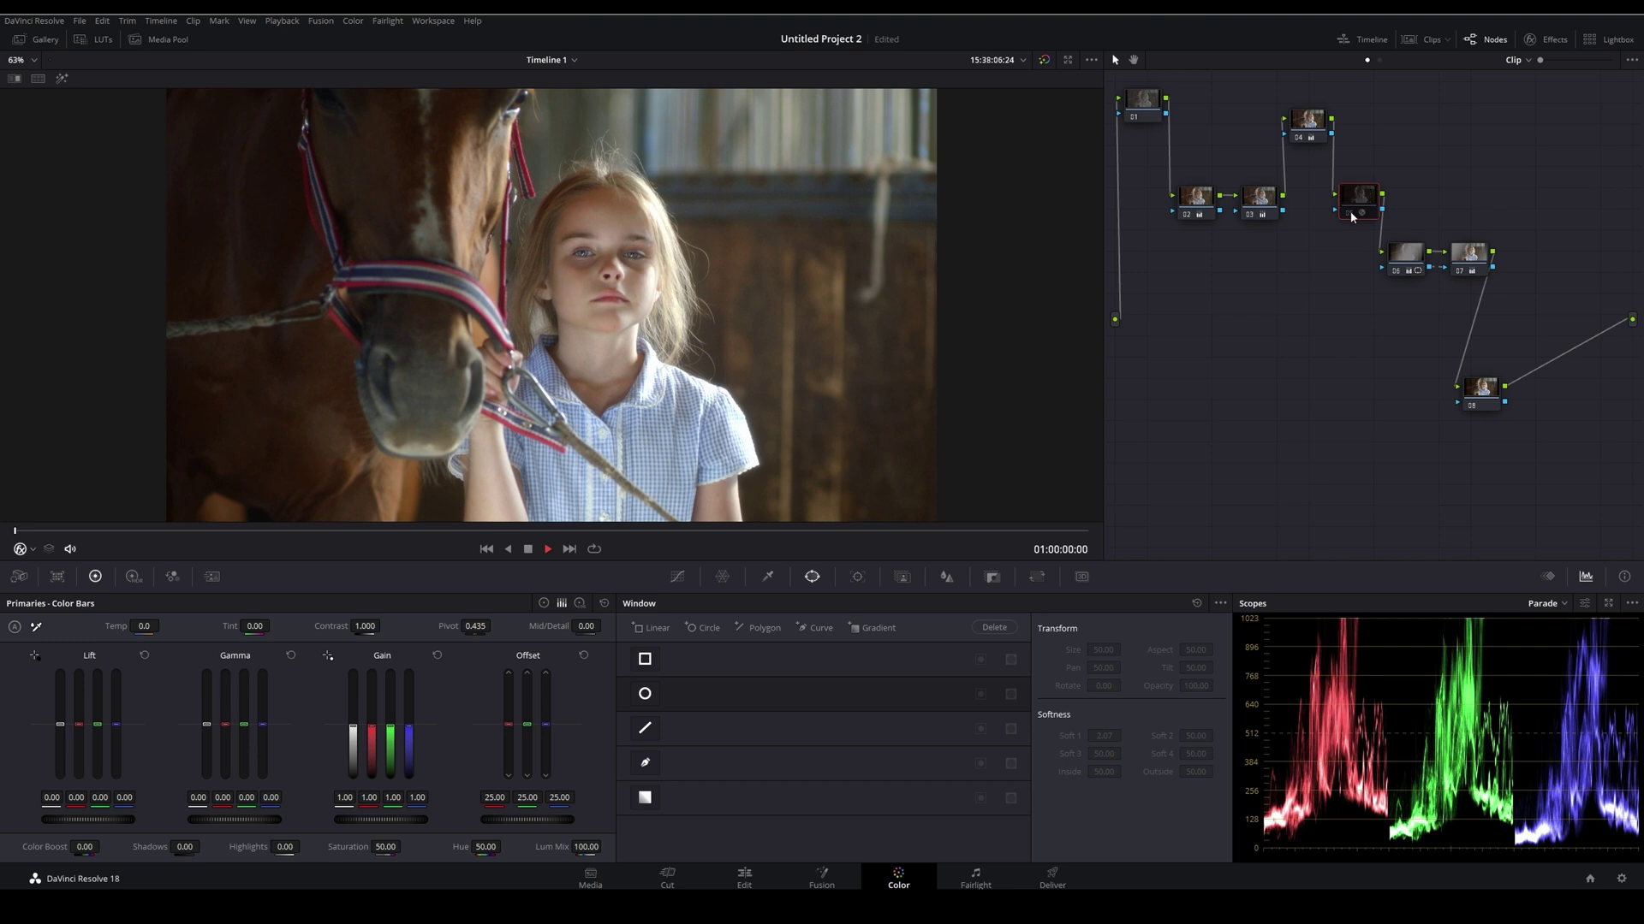
{"action": "left_click", "coordinate": [1351, 215]}
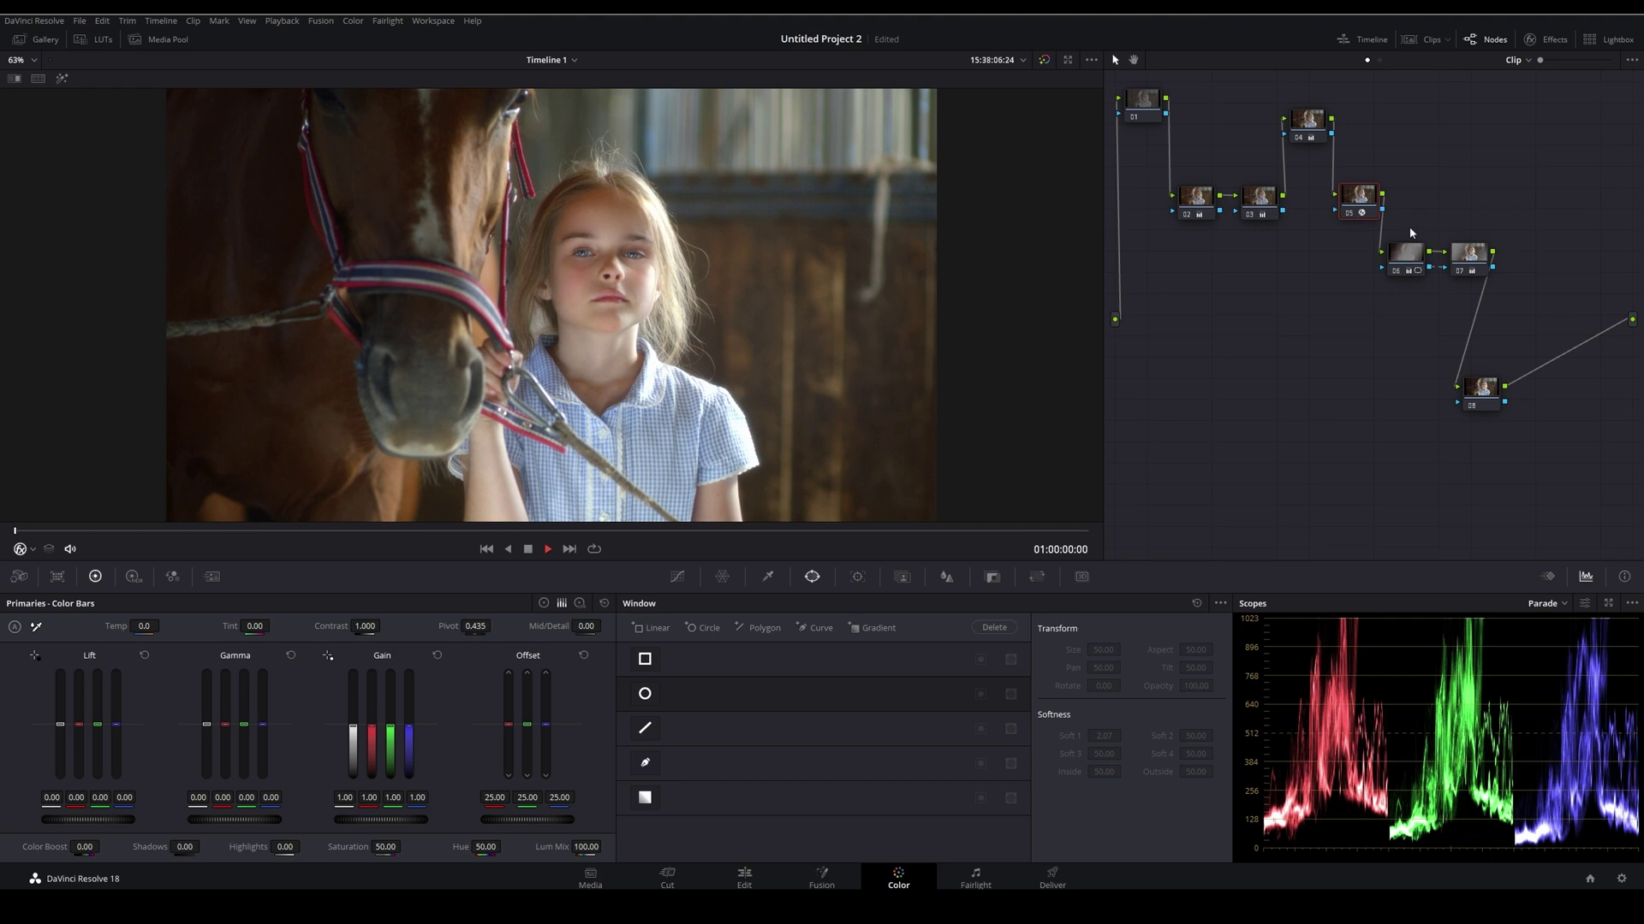
- Toggle nodes 02 to 07 off and on together to compare the grade before and after
{"action": "left_click_drag", "start_coordinate": [1195, 76], "coordinate": [1490, 272]}
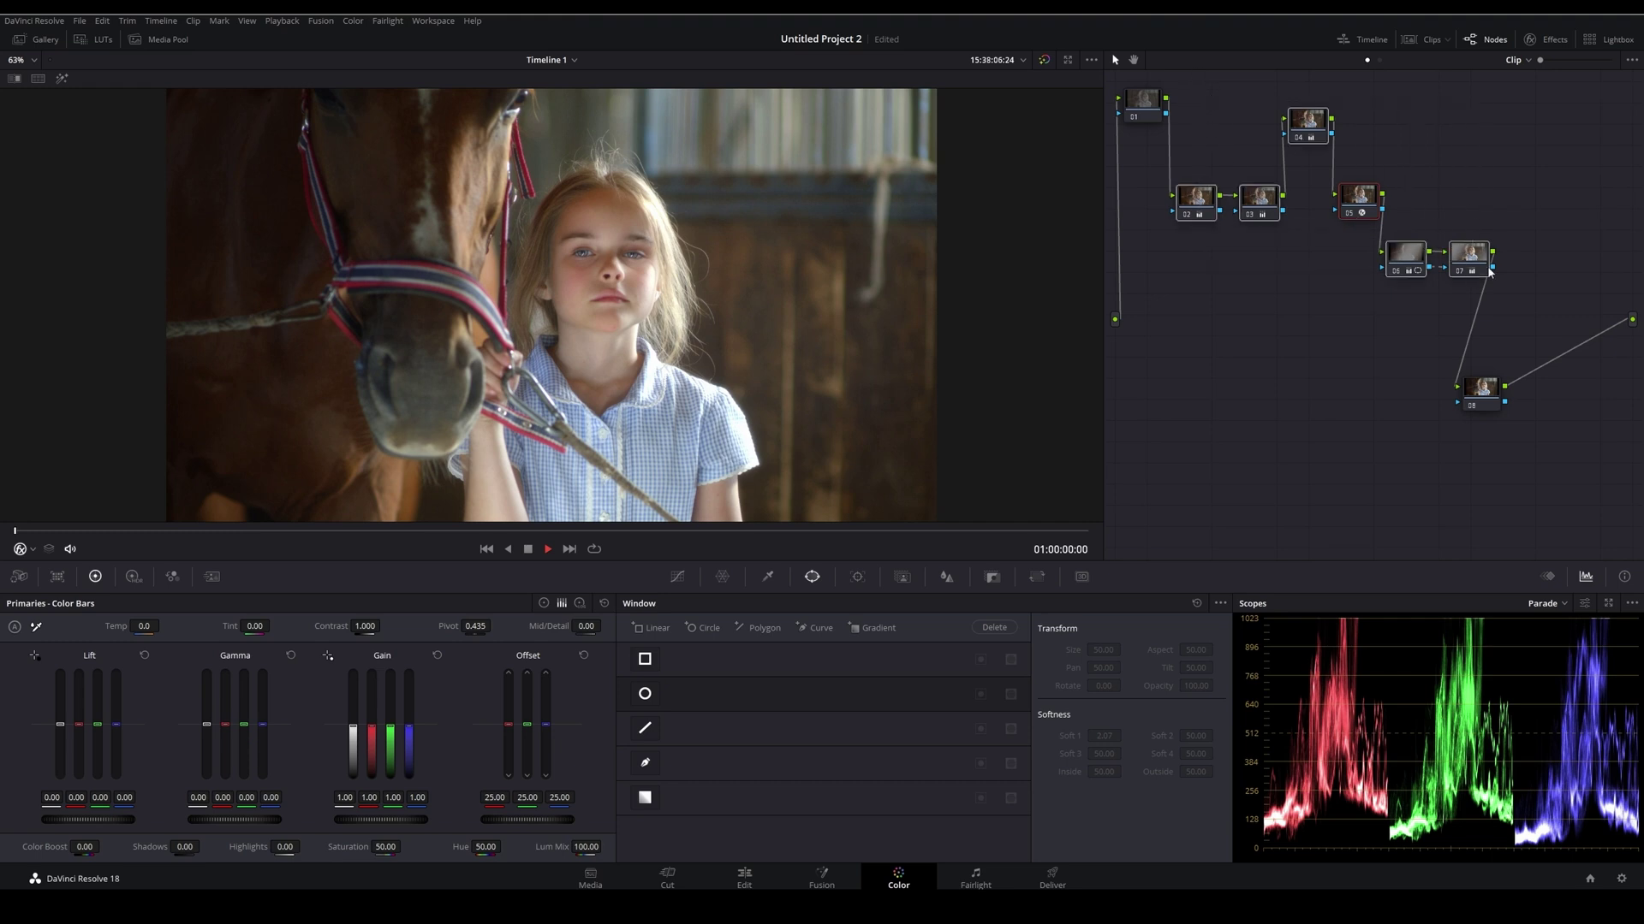
{"action": "key", "text": "ctrl+d"}
{"action": "key", "text": "ctrl+d"}
{"action": "left_click", "coordinate": [1346, 389]}
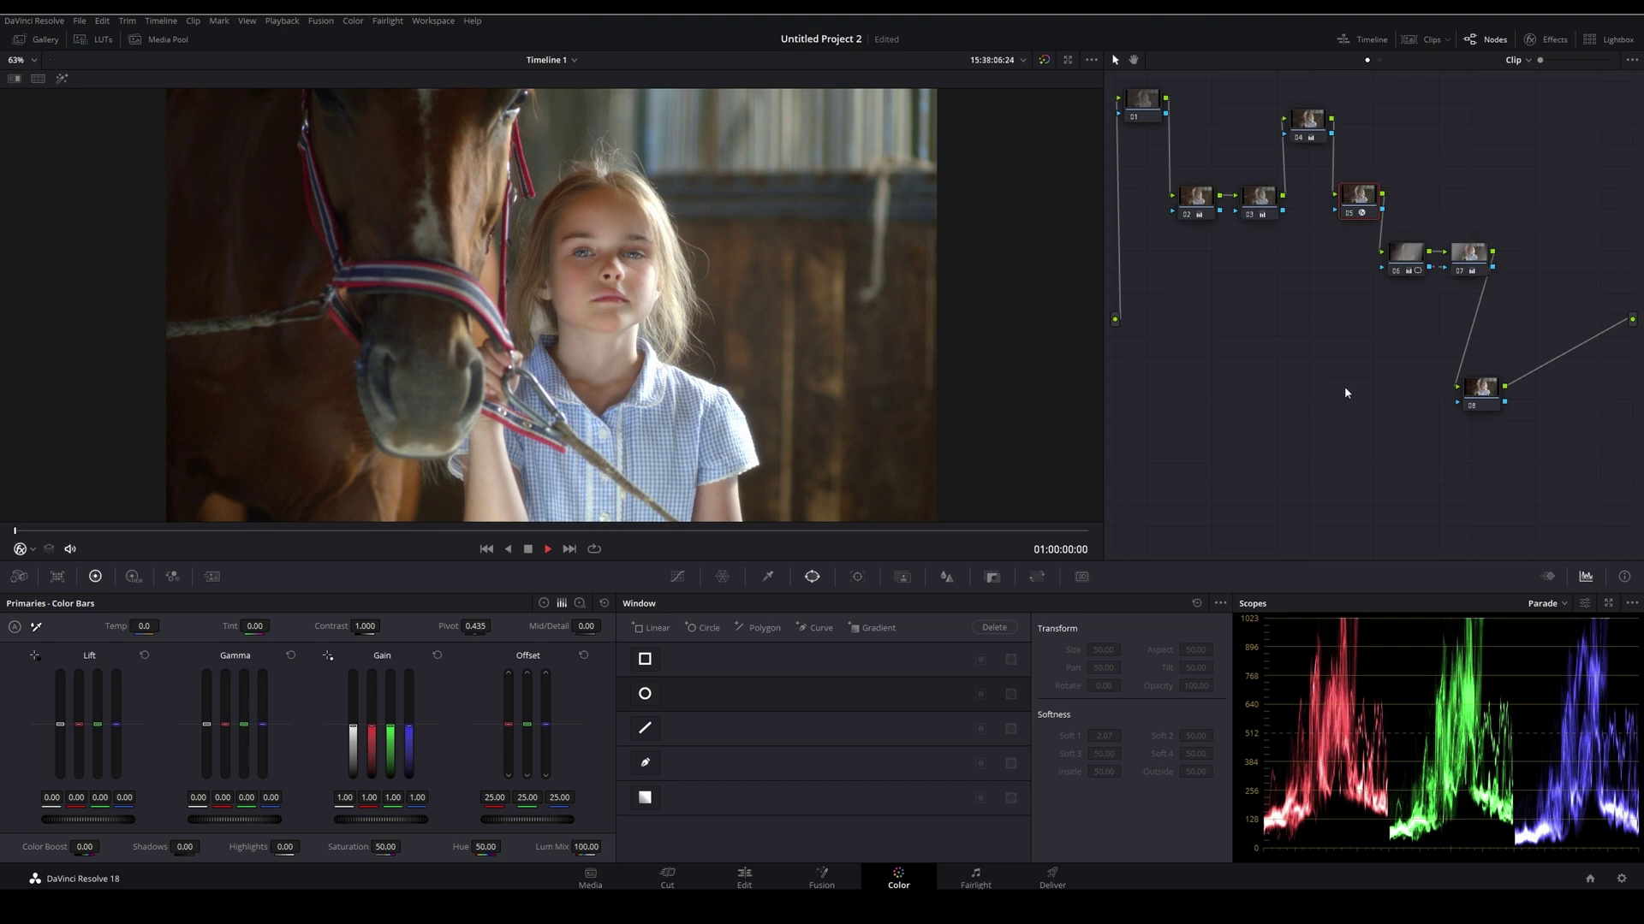
- On node 08, shift gamma to 0.02/-0.01/-0.03, gain to 0.99/0.99/1.03 and lift to -0.02/0.02/0.01 in red, green and blue
{"action": "left_click_drag", "start_coordinate": [1485, 400], "coordinate": [1520, 392]}
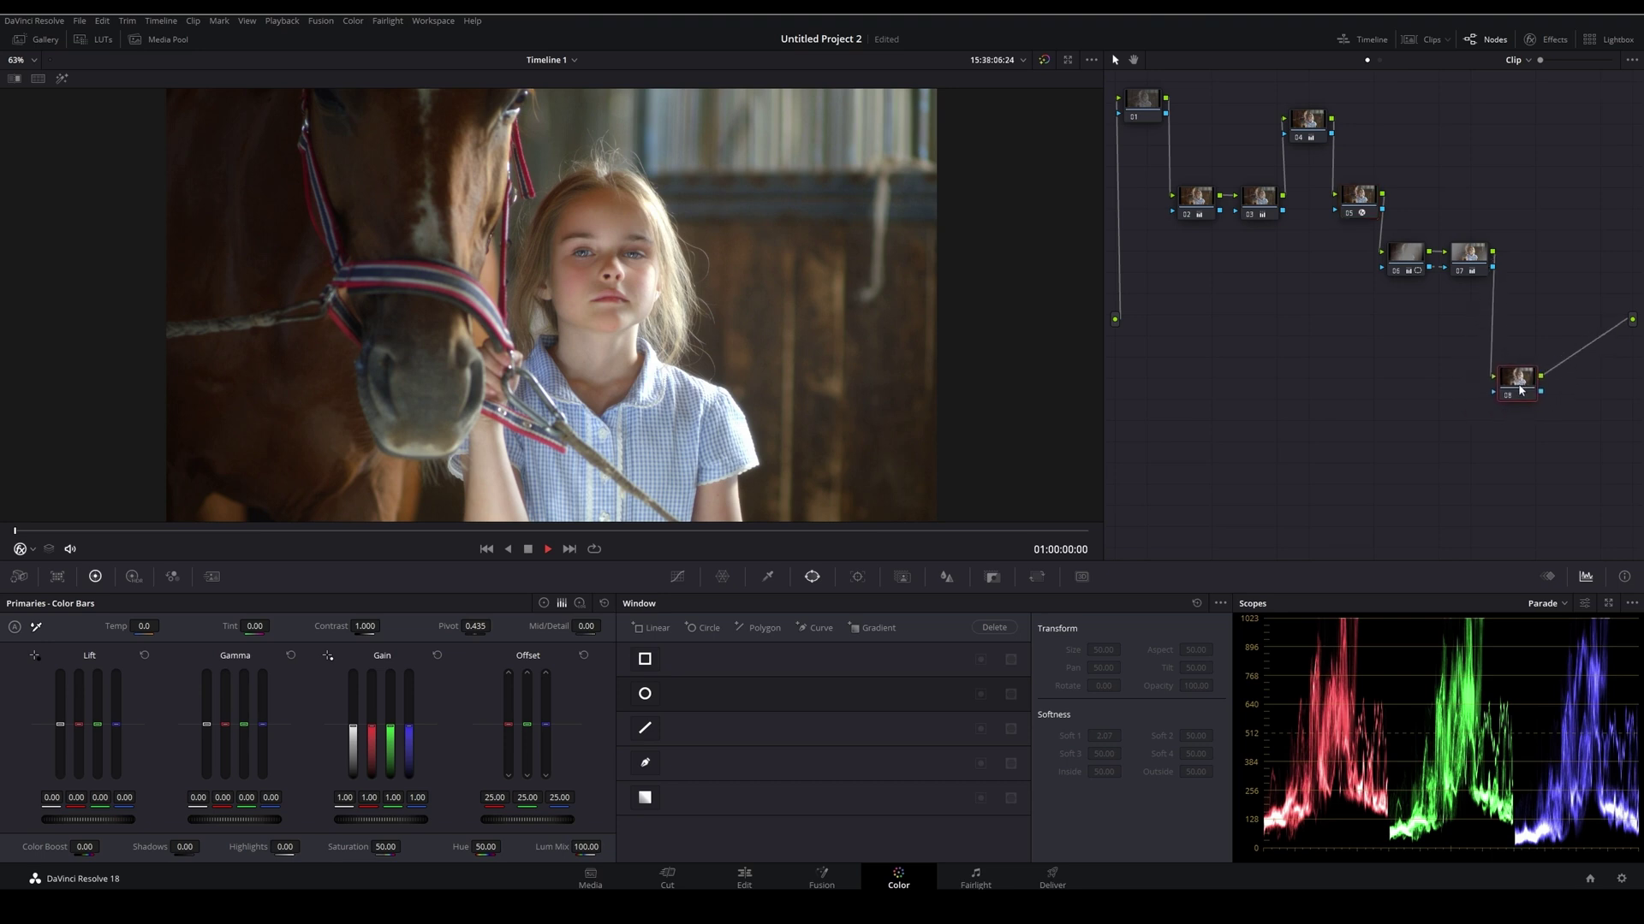
{"action": "left_click", "coordinate": [542, 603]}
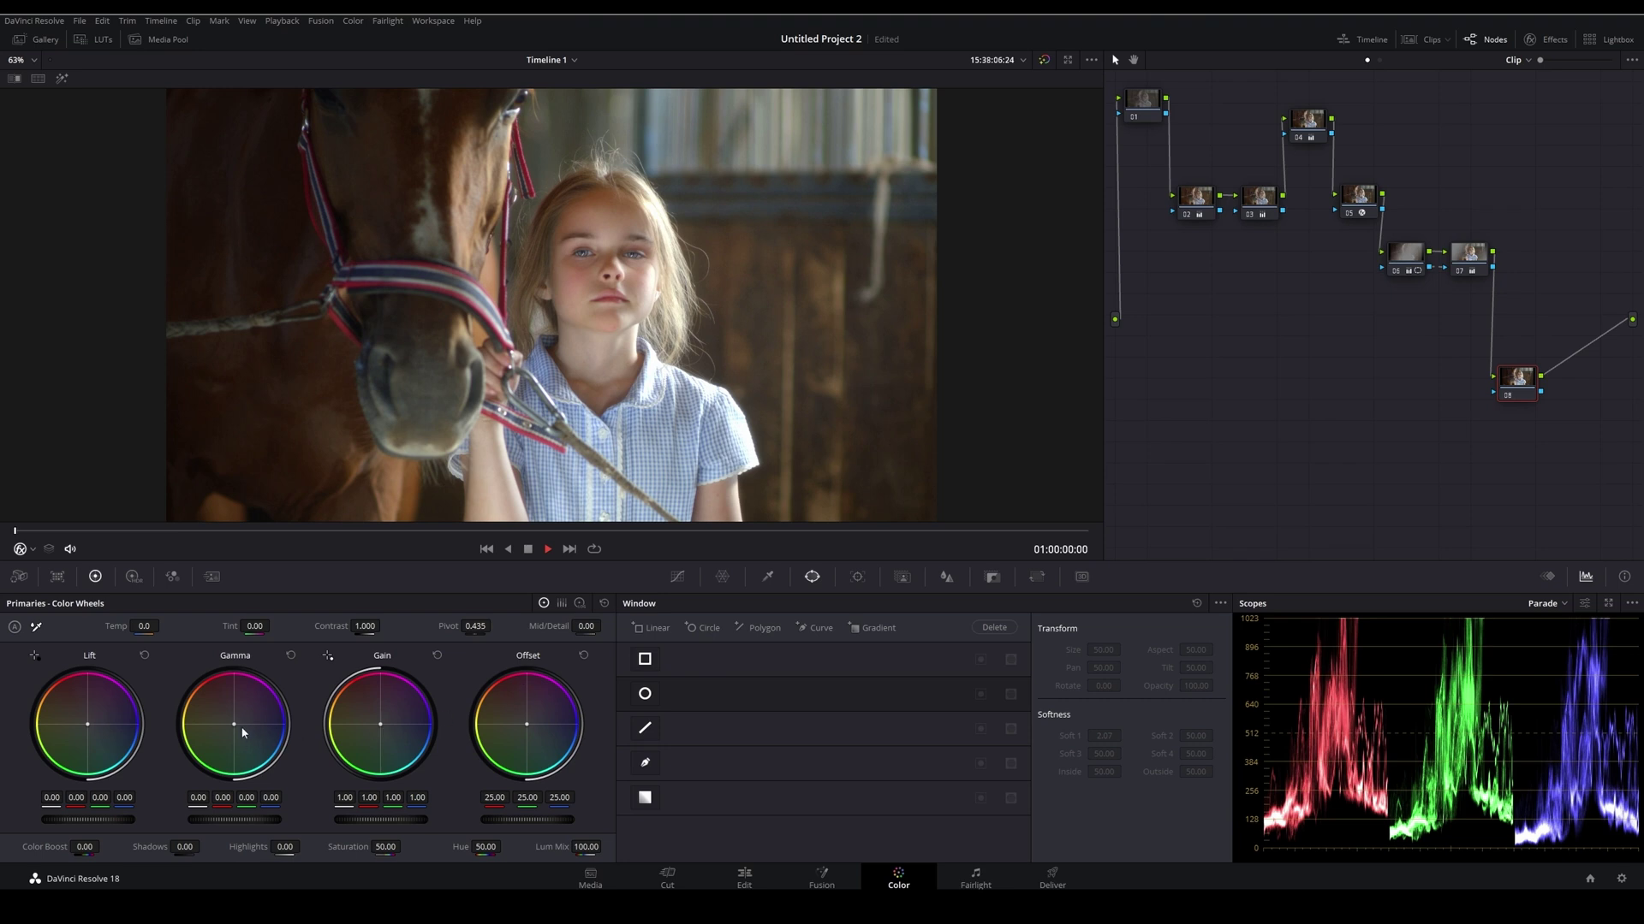
{"action": "left_click_drag", "start_coordinate": [241, 732], "coordinate": [238, 729]}
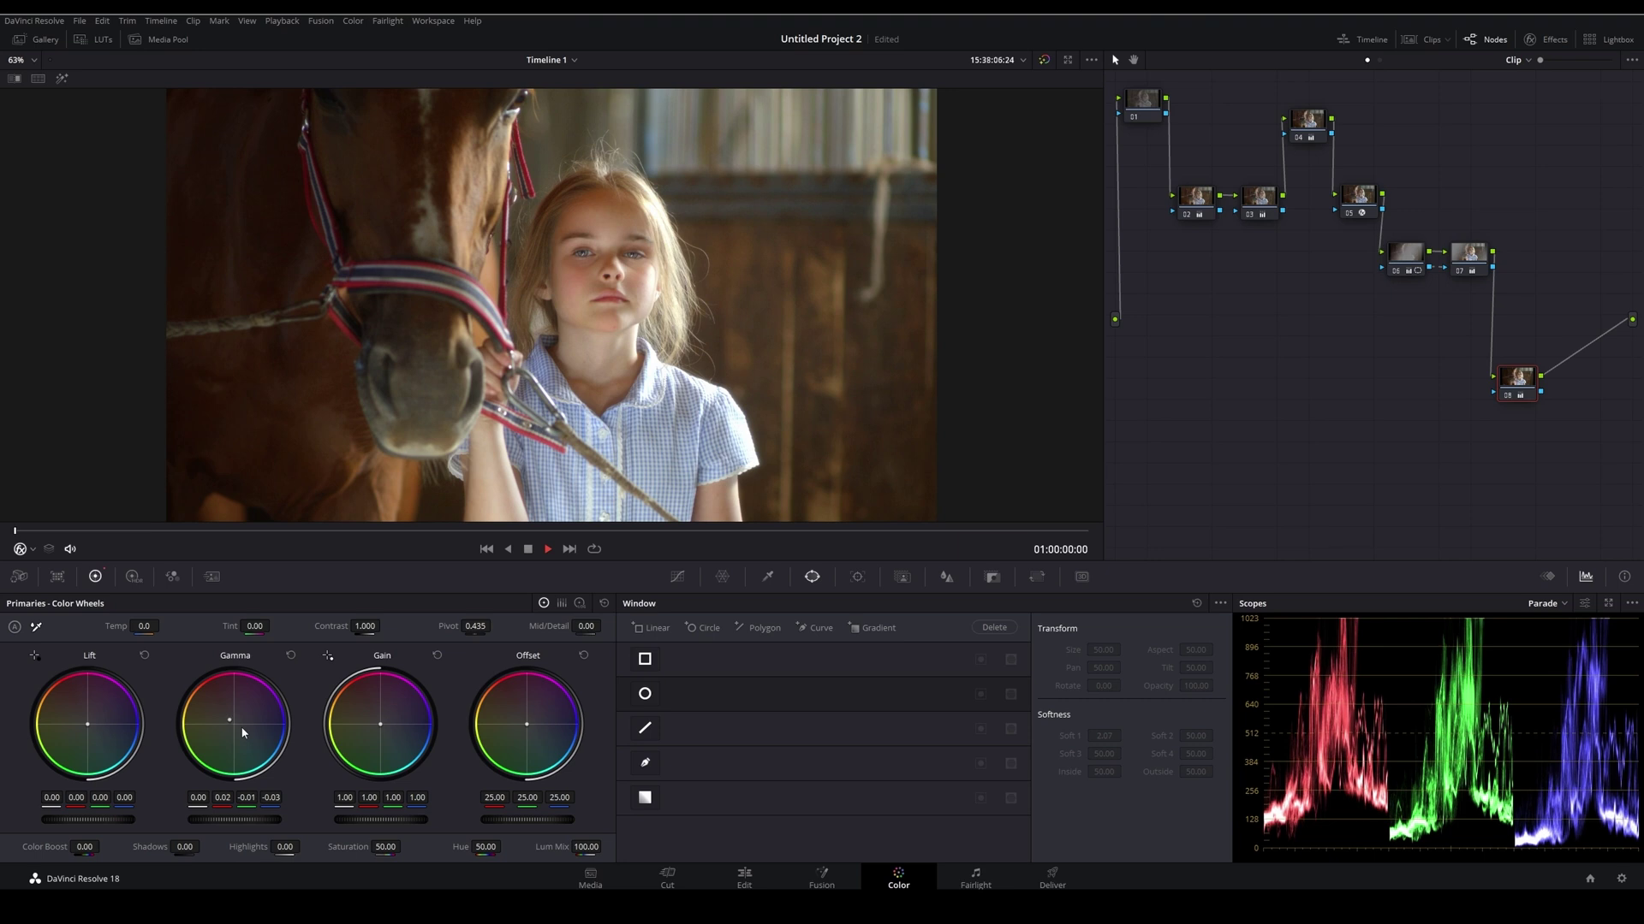
{"action": "left_click_drag", "start_coordinate": [386, 725], "coordinate": [386, 728]}
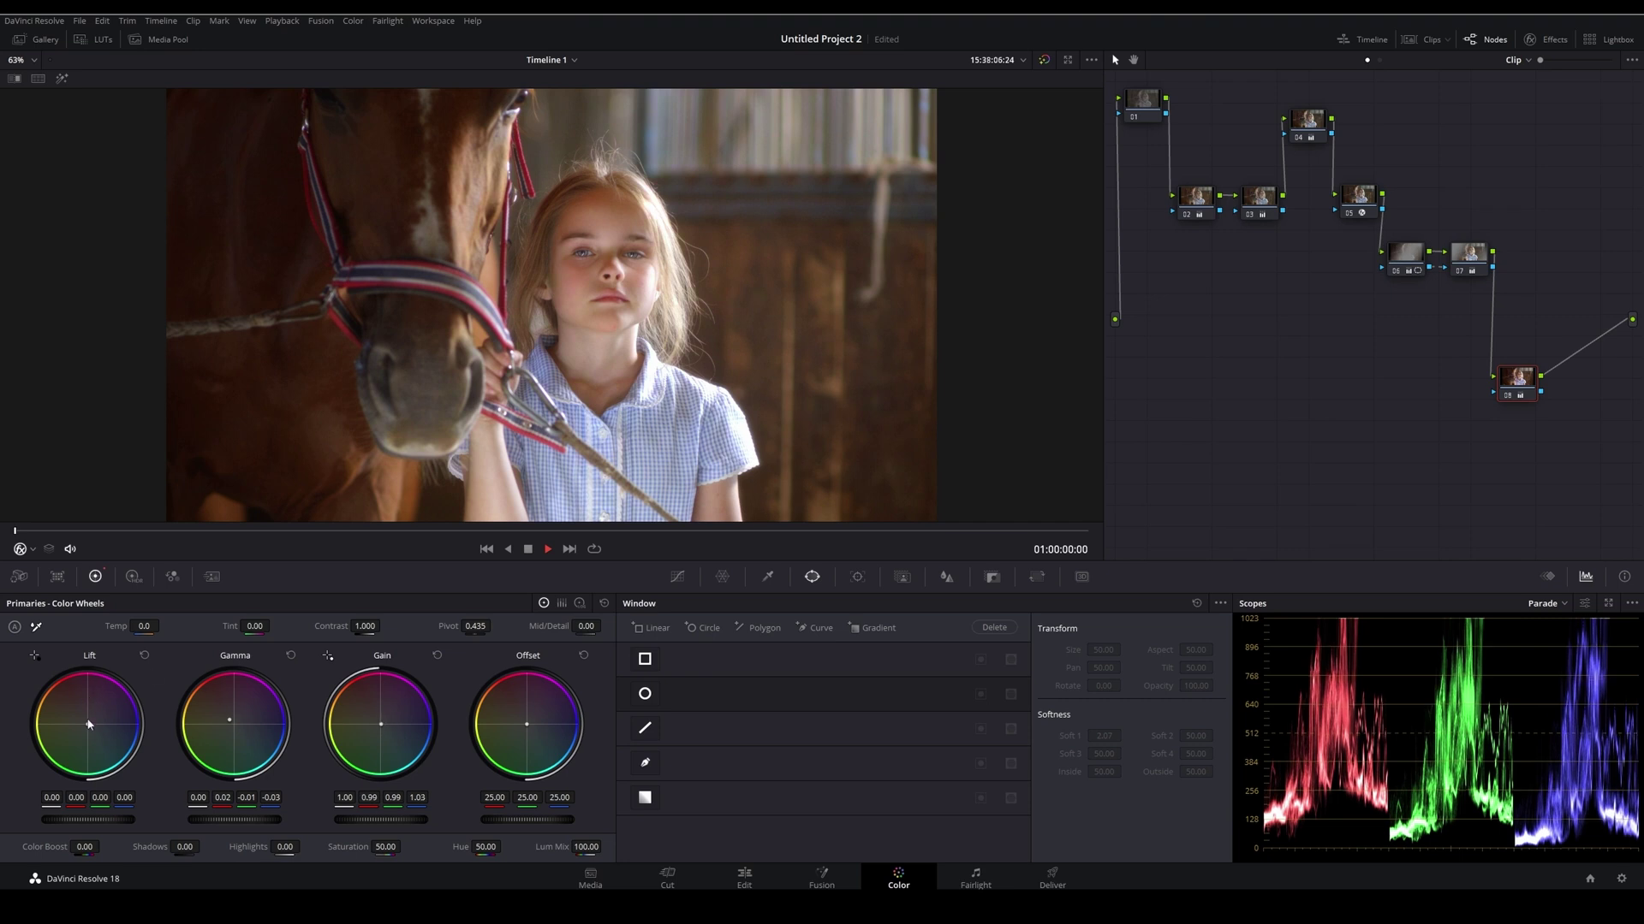
{"action": "left_click_drag", "start_coordinate": [90, 723], "coordinate": [92, 726]}
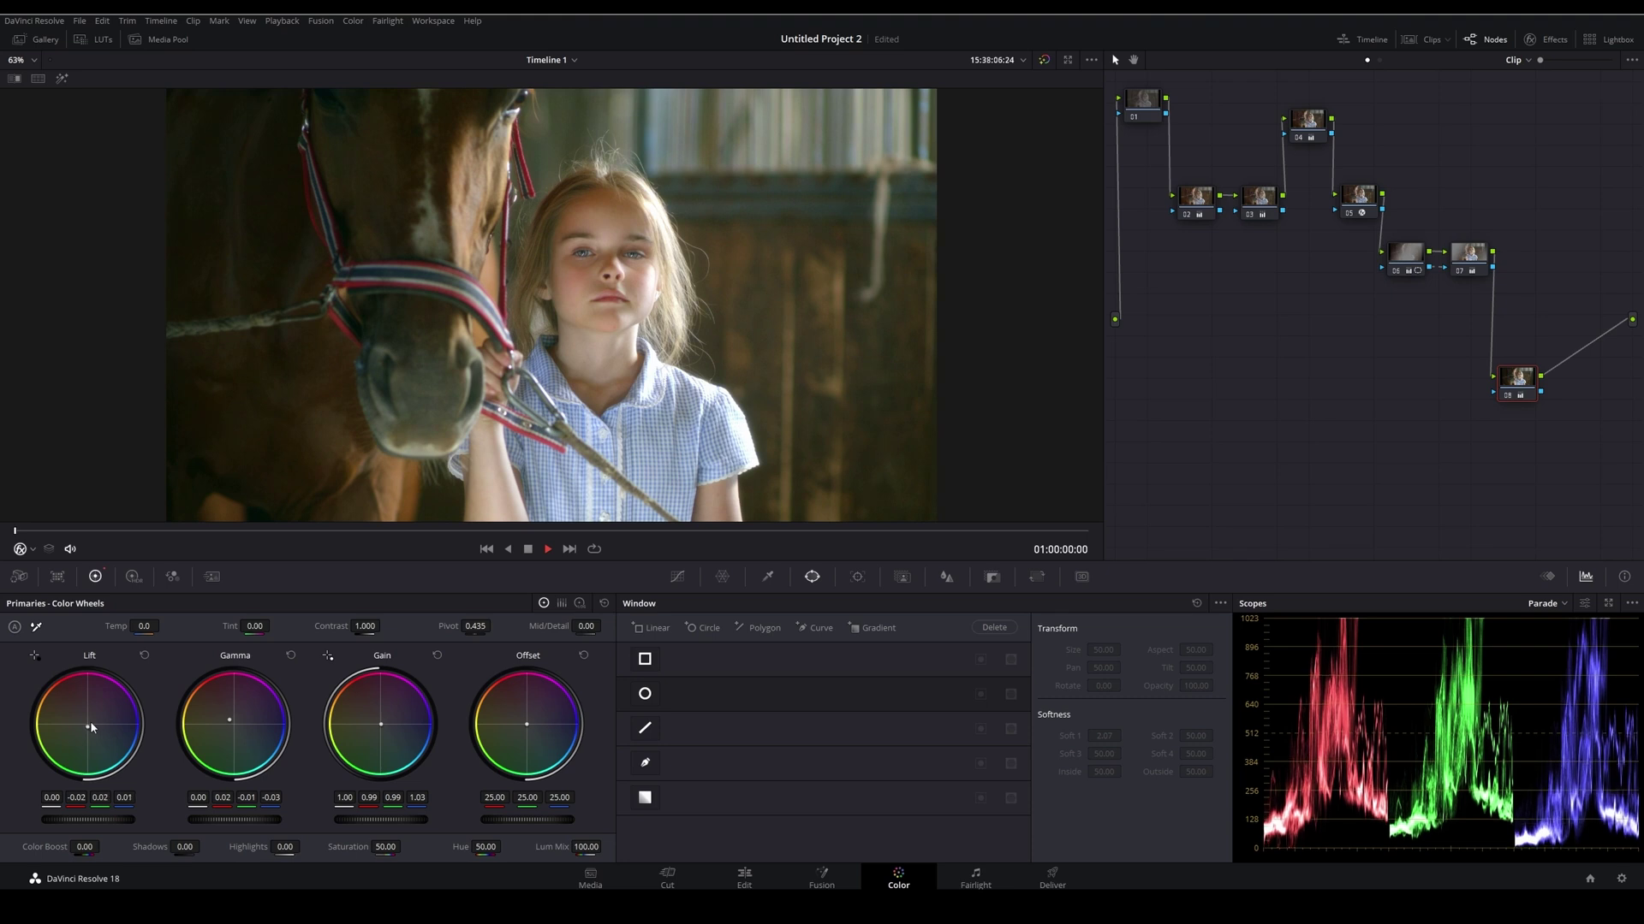
- Toggle node 08 to compare the color look, lowering its master gamma to -0.01 and raising its master gain to 1.01
{"action": "left_click", "coordinate": [1509, 395]}
{"action": "left_click", "coordinate": [1509, 396]}
{"action": "left_click", "coordinate": [1510, 398]}
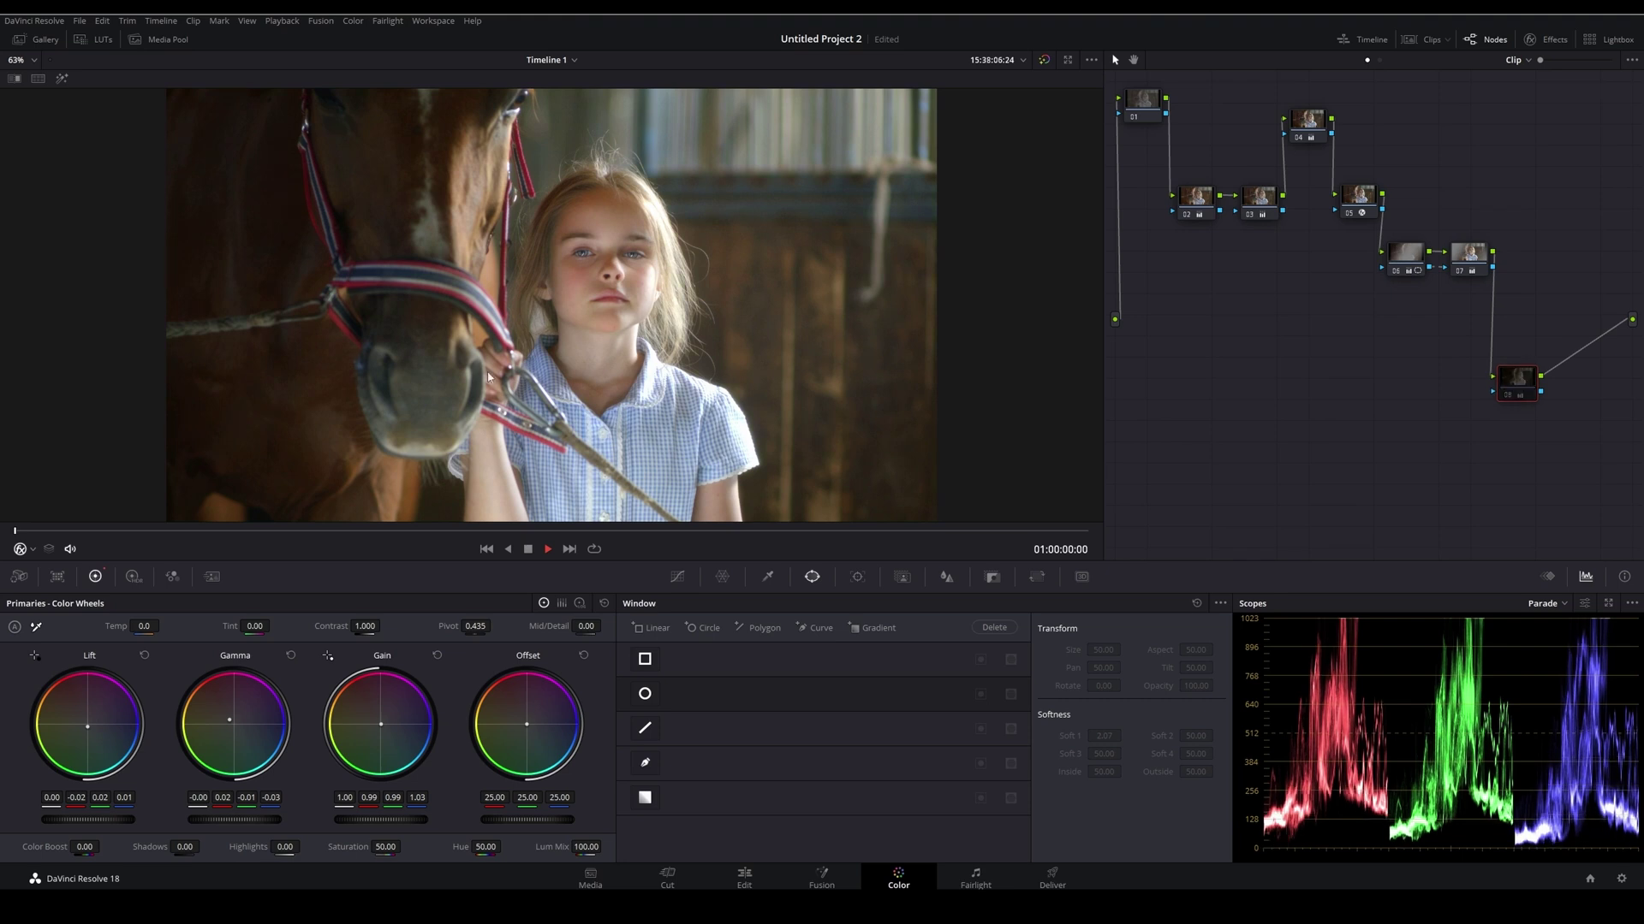
{"action": "left_click", "coordinate": [1506, 397]}
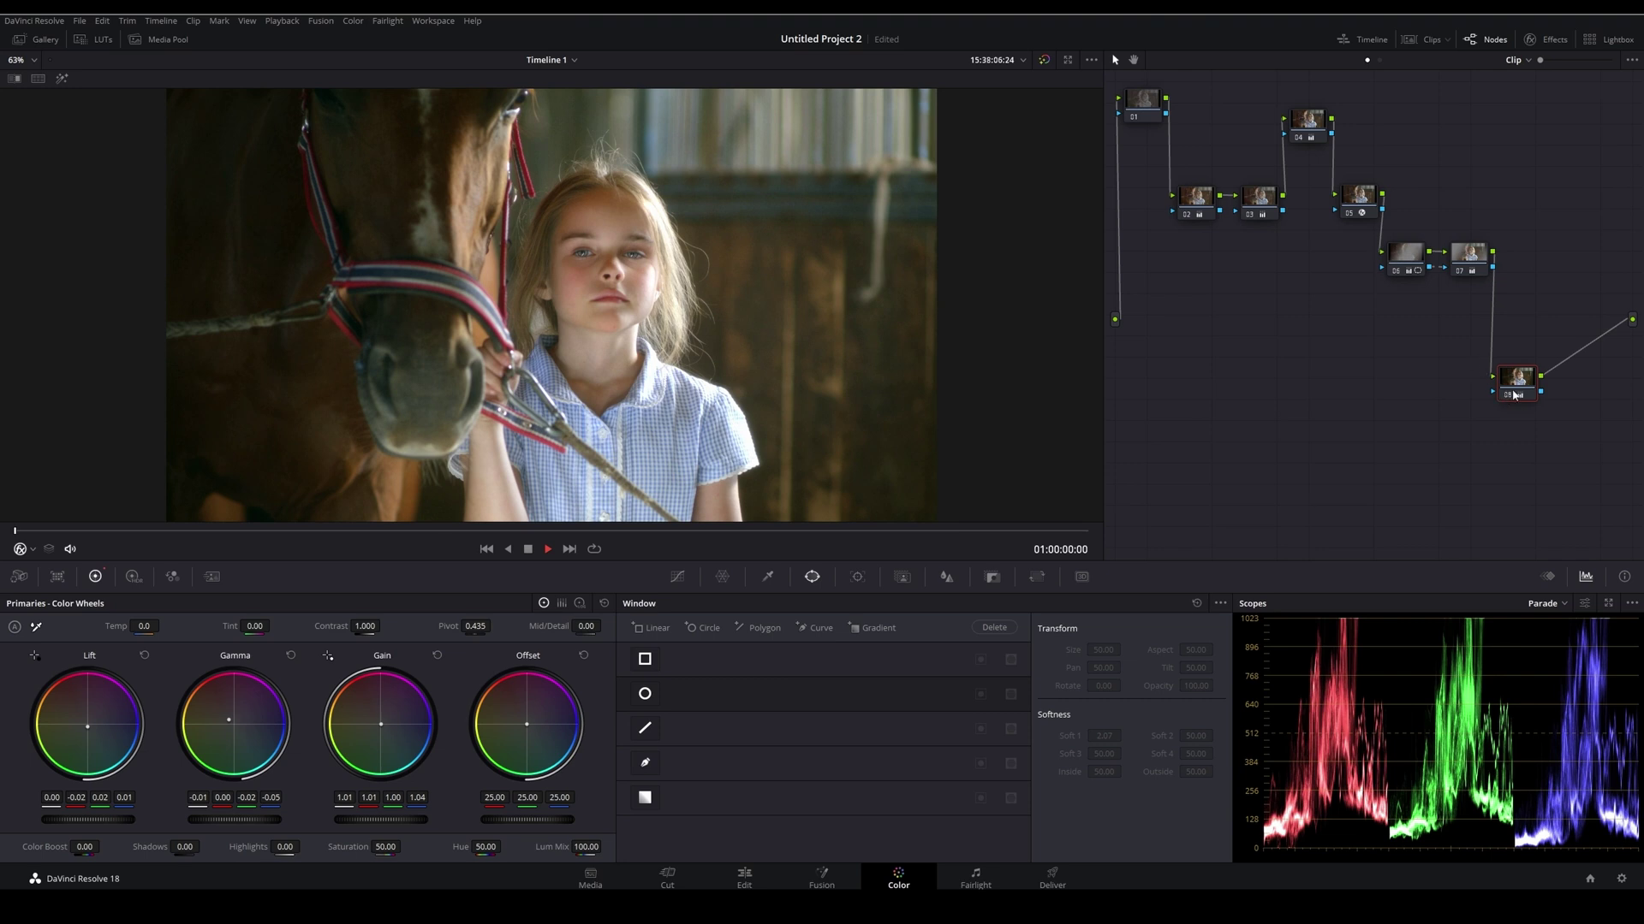
{"action": "left_click", "coordinate": [1507, 396]}
{"action": "left_click", "coordinate": [1507, 395]}
{"action": "left_click", "coordinate": [1506, 395]}
{"action": "left_click", "coordinate": [1507, 395]}
- Add a serial node after node 08 and place it in the empty graph area below node 02
{"action": "key", "text": "alt+s"}
{"action": "left_click_drag", "start_coordinate": [1572, 394], "coordinate": [1198, 401]}
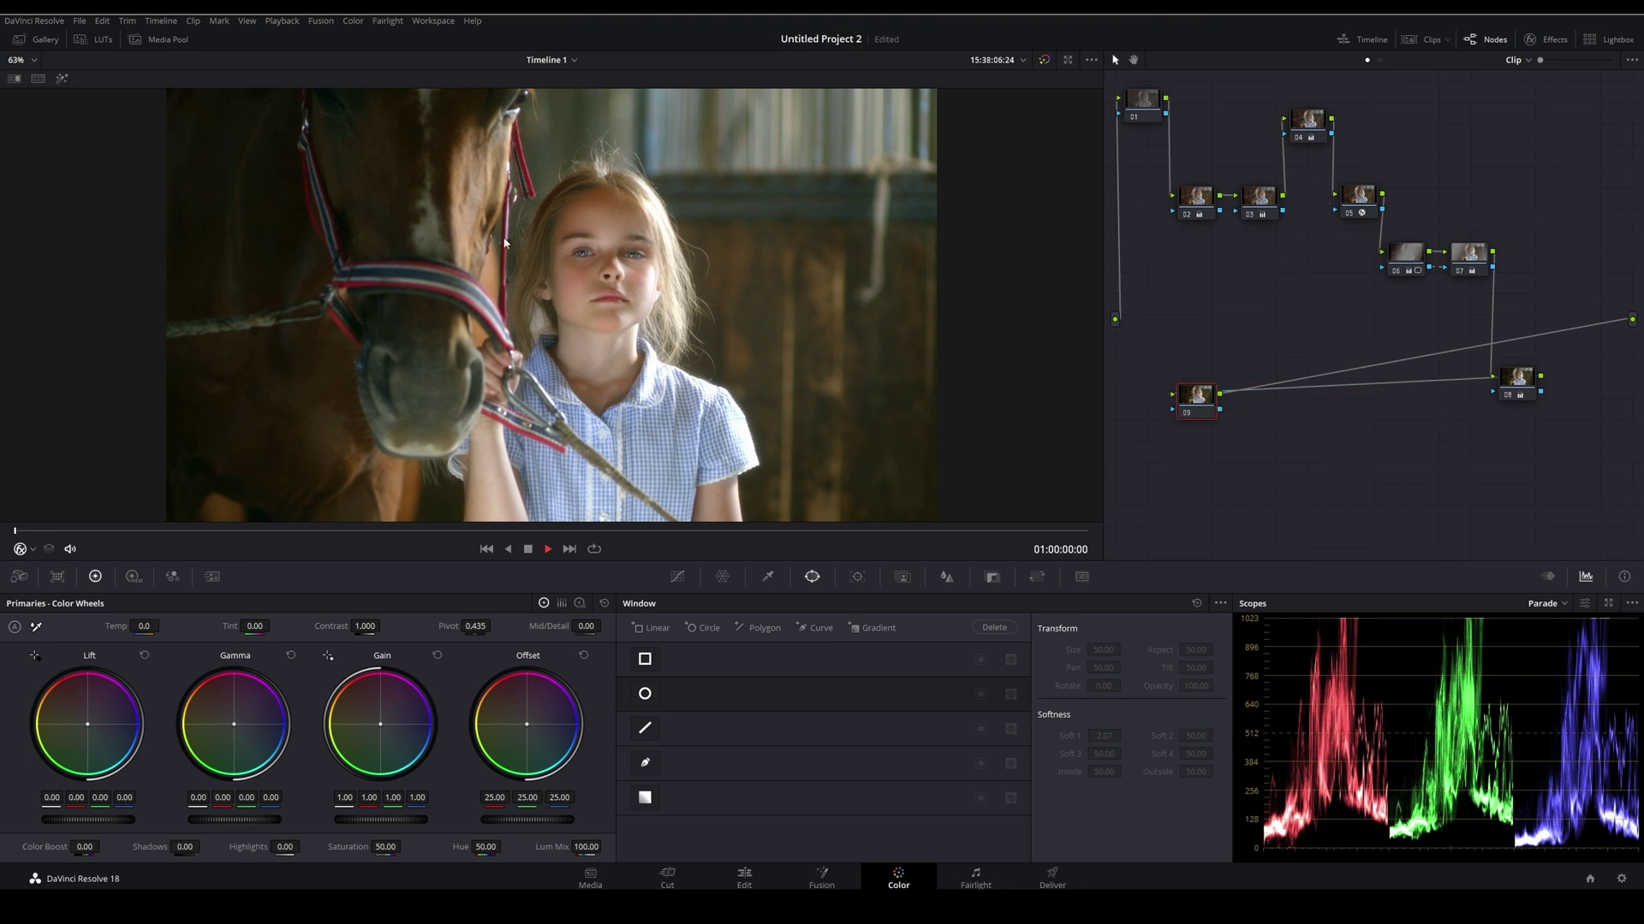
{"action": "scroll", "coordinate": [599, 288], "scroll_direction": "up", "scroll_amount": 5}
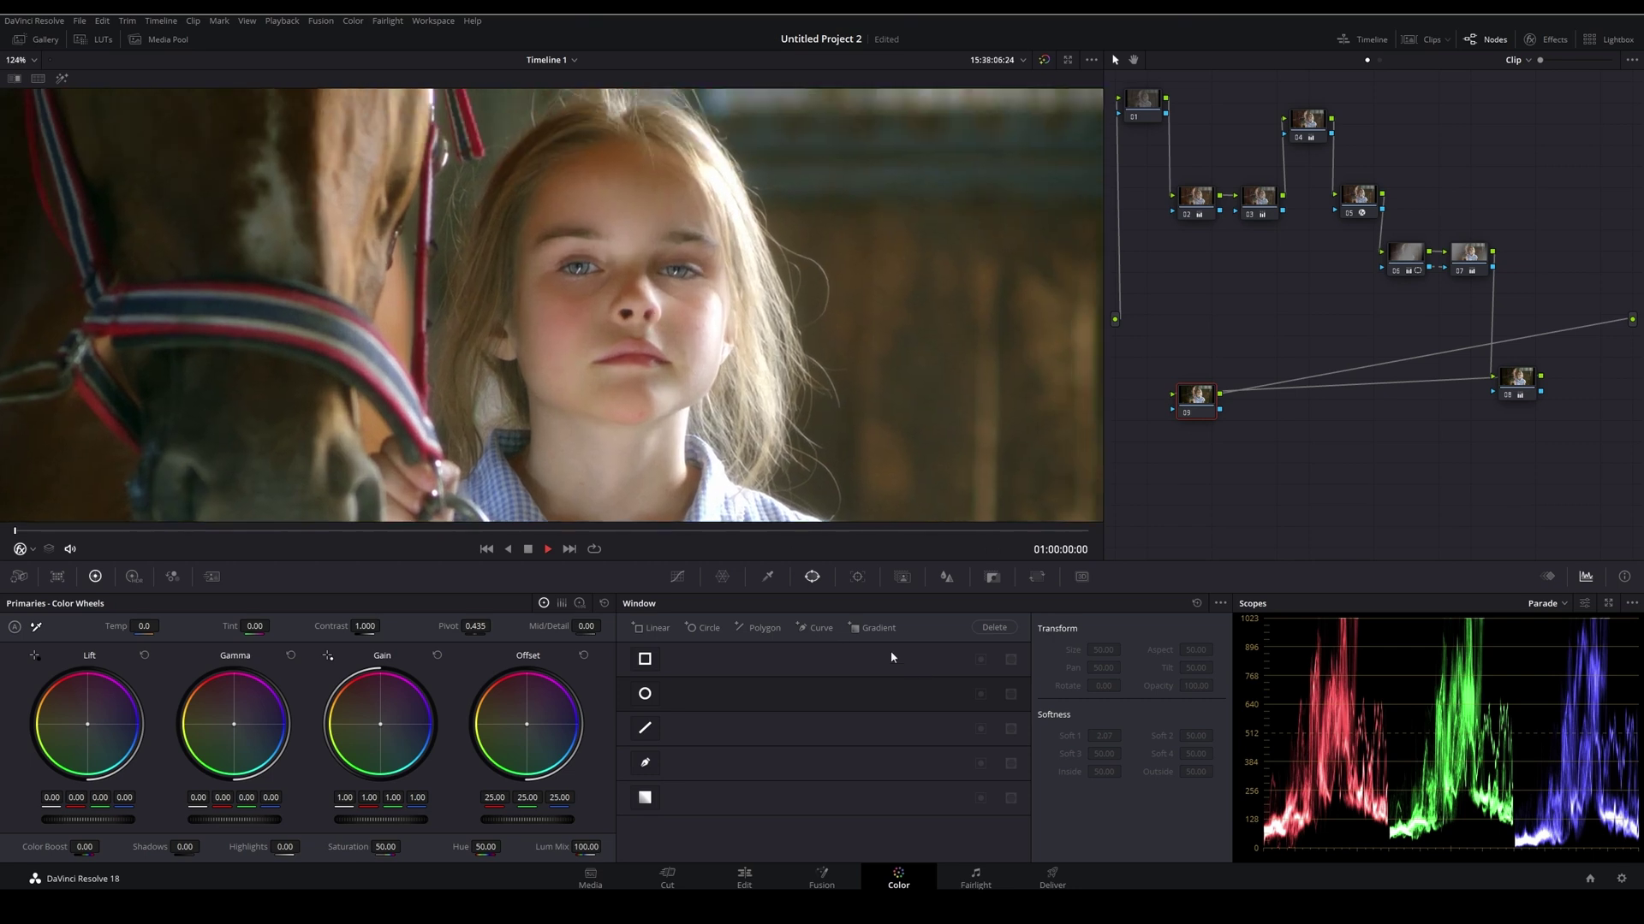
{"action": "left_click", "coordinate": [808, 633]}
{"action": "left_click", "coordinate": [548, 261]}
{"action": "left_click", "coordinate": [595, 259]}
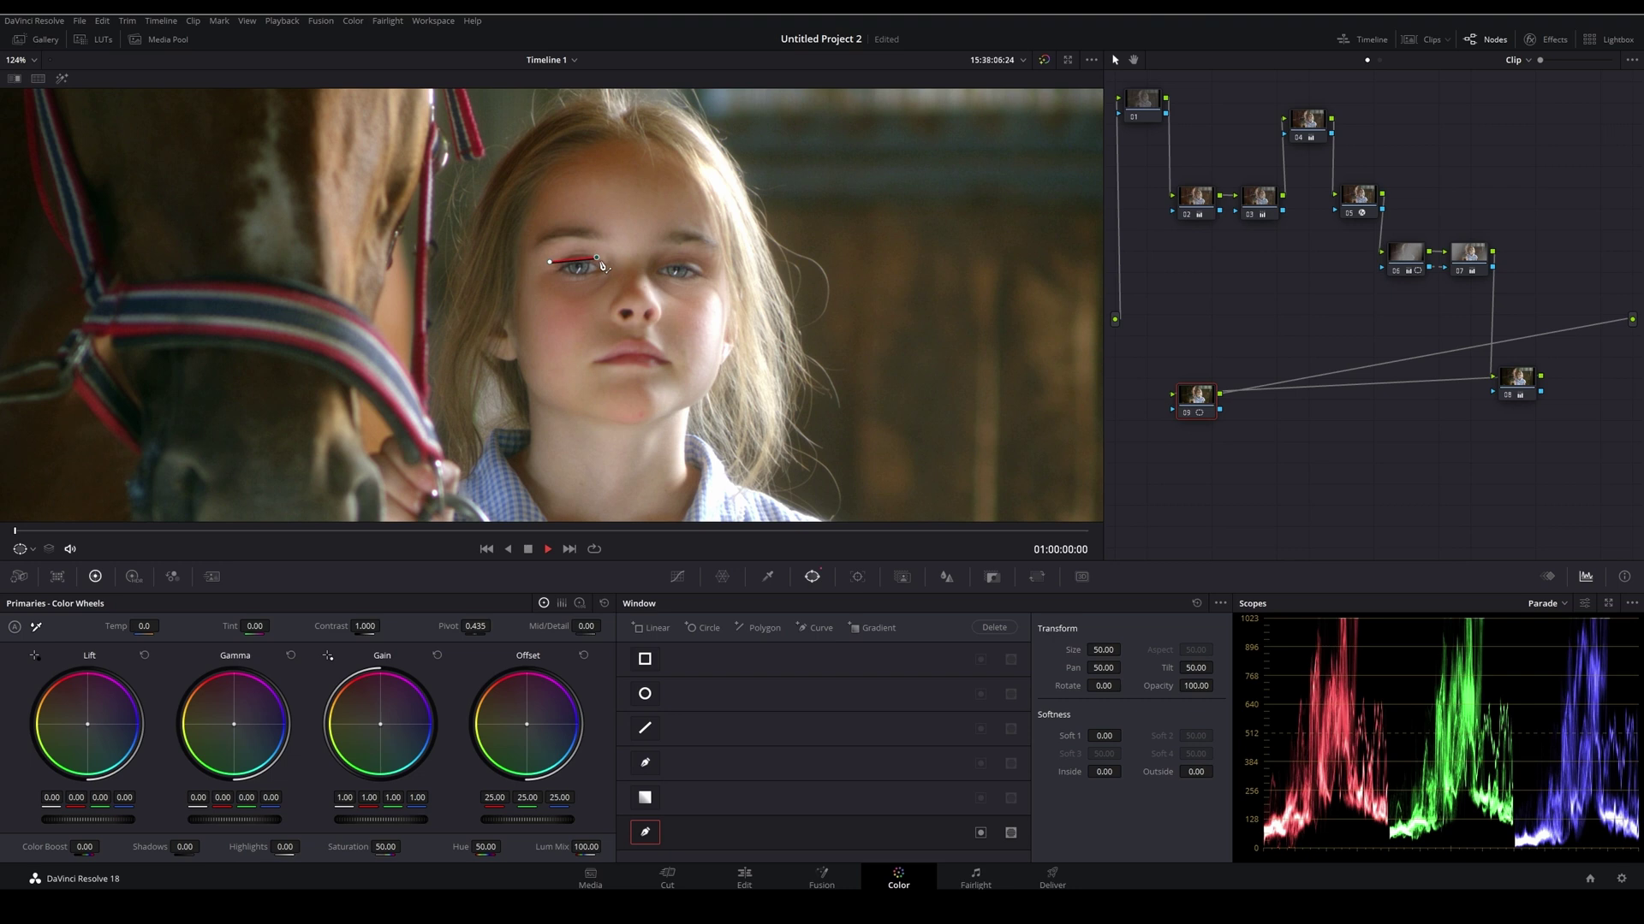
{"action": "key", "text": "ctrl+z"}
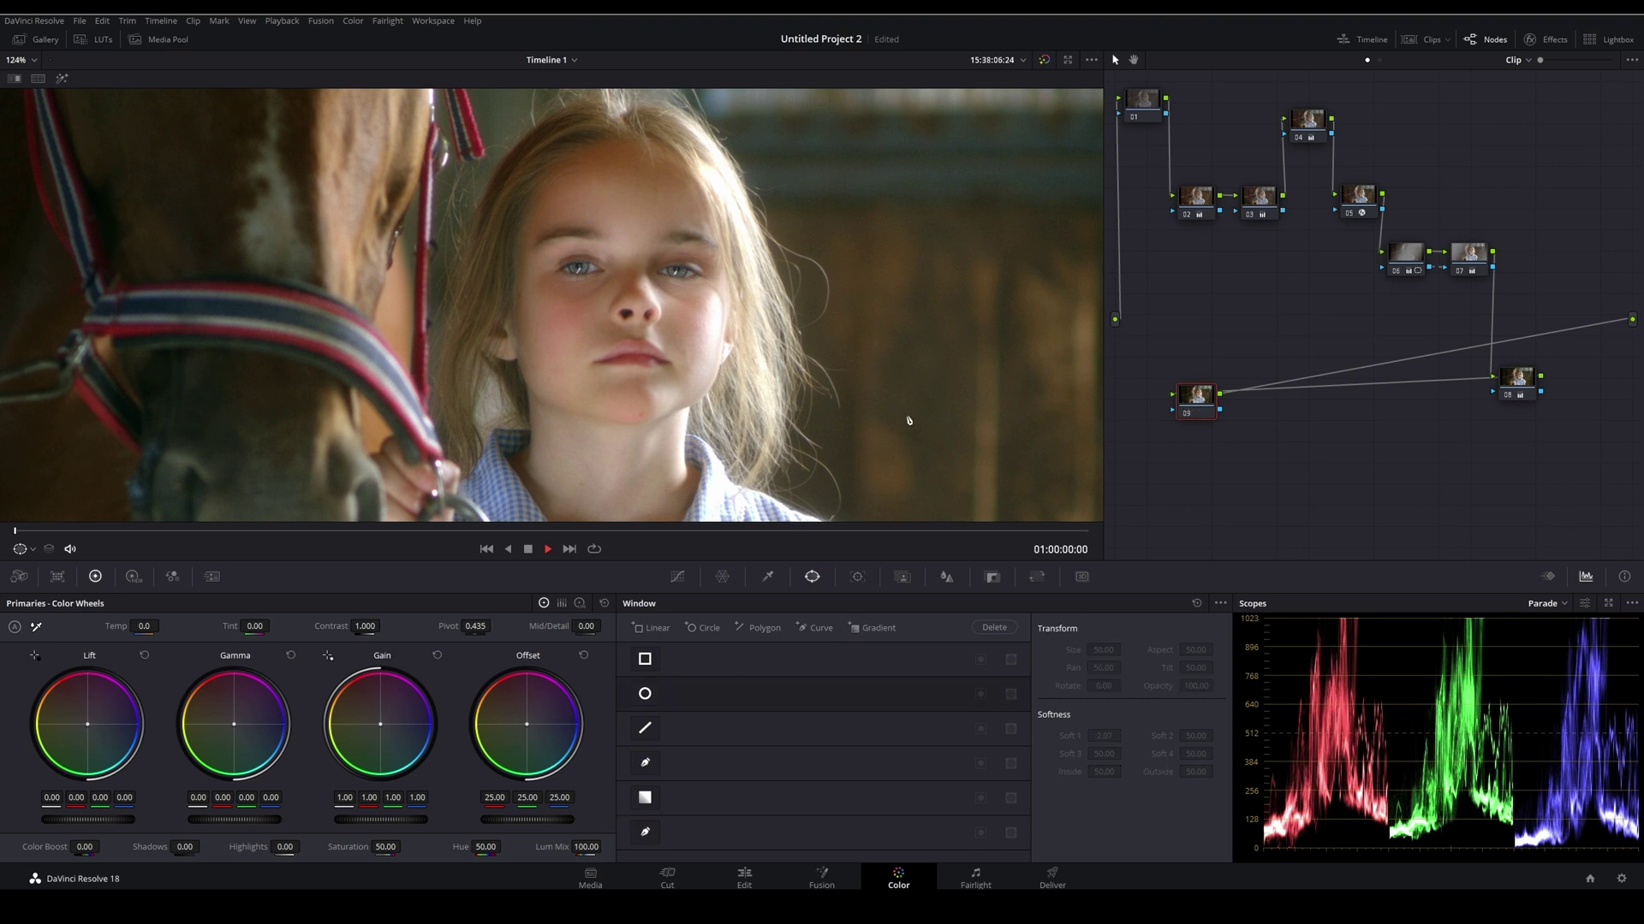
- Draw a closed curve window on the new node around the girl's eye nearest the horse
{"action": "left_click", "coordinate": [644, 764]}
{"action": "left_click", "coordinate": [643, 765]}
{"action": "left_click", "coordinate": [552, 266]}
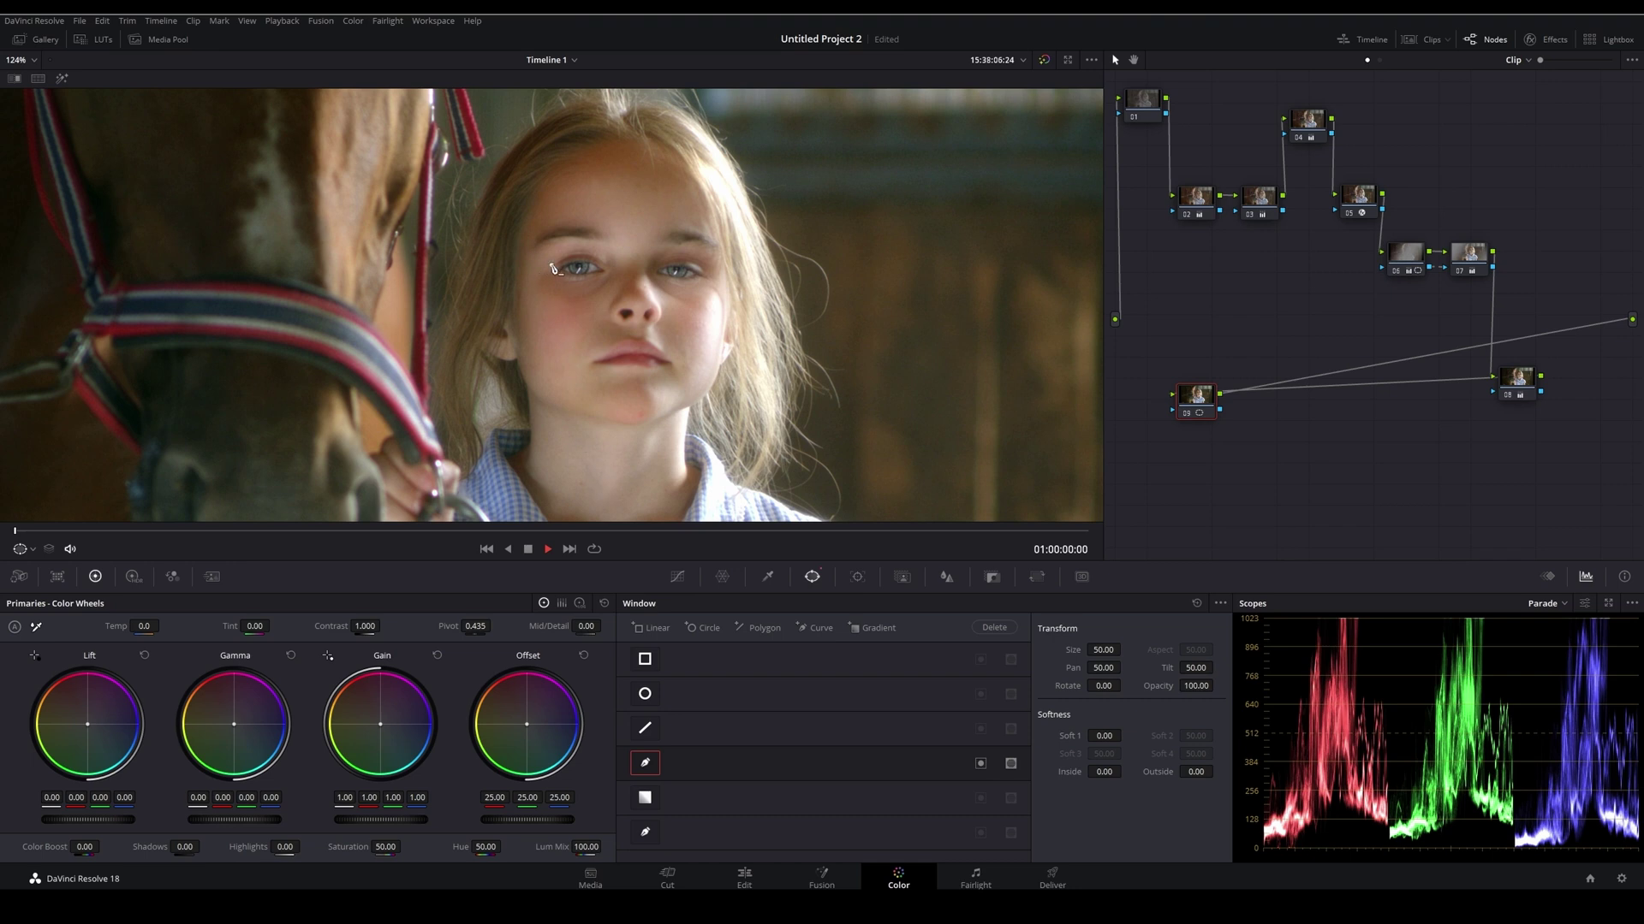
{"action": "left_click_drag", "start_coordinate": [604, 257], "coordinate": [547, 270]}
{"action": "left_click", "coordinate": [607, 272]}
{"action": "left_click", "coordinate": [563, 280]}
{"action": "left_click", "coordinate": [551, 267]}
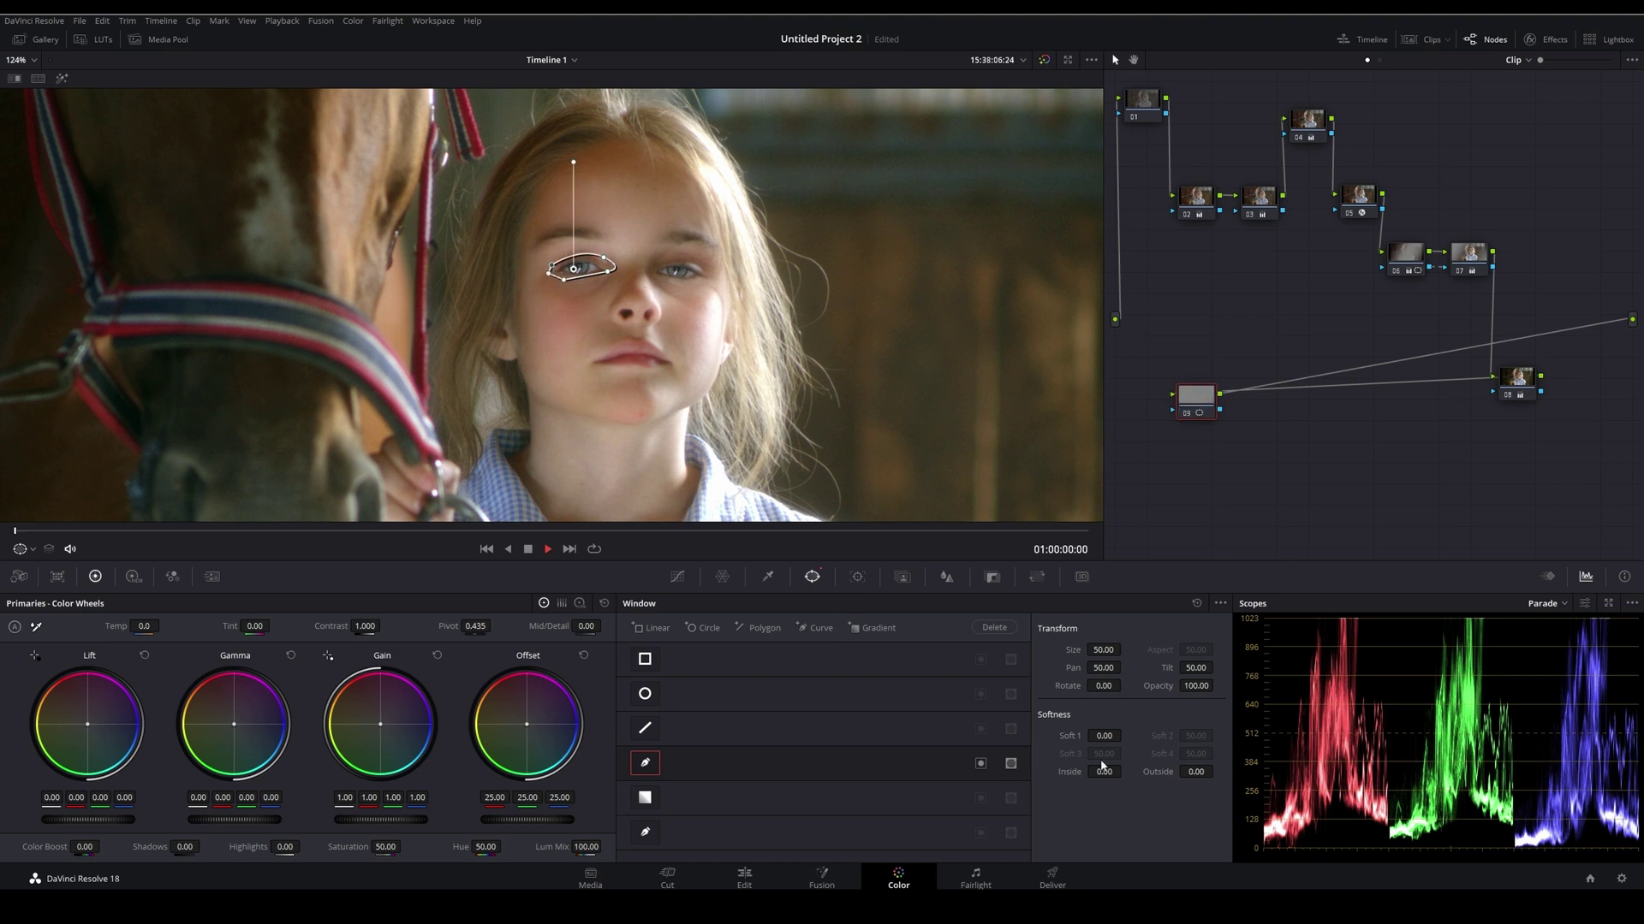
- Refine the eye window's outline and set its Soft 1 to 2.50, checking the isolated area with the highlight view
{"action": "left_click_drag", "start_coordinate": [564, 280], "coordinate": [604, 277]}
{"action": "key", "text": "shift+h"}
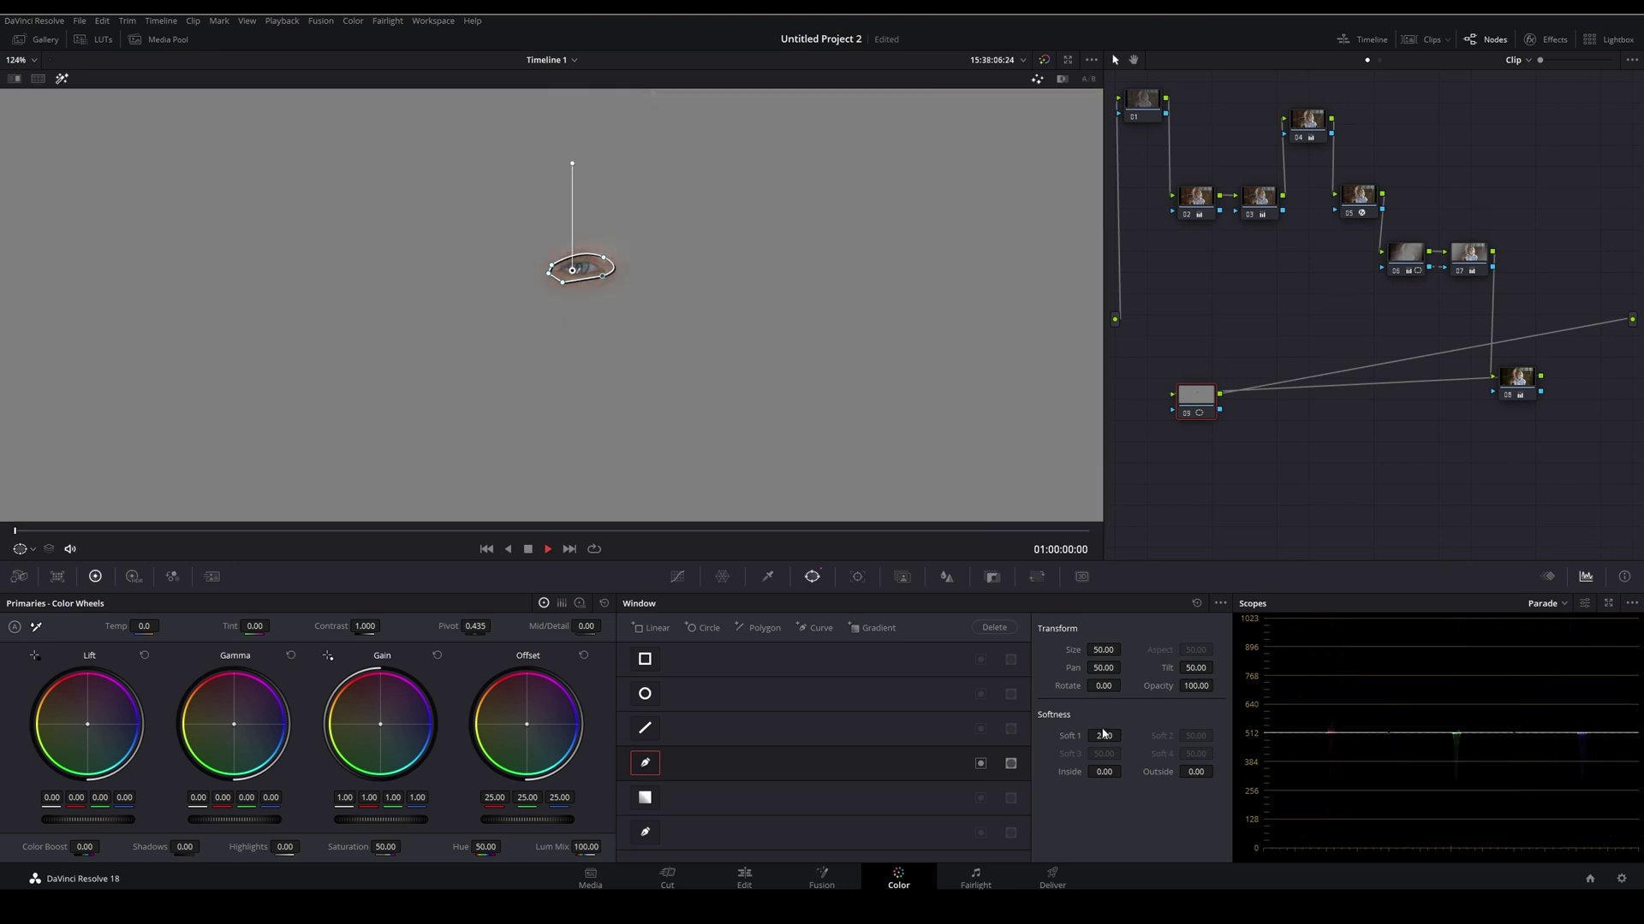
{"action": "key", "text": "shift+h"}
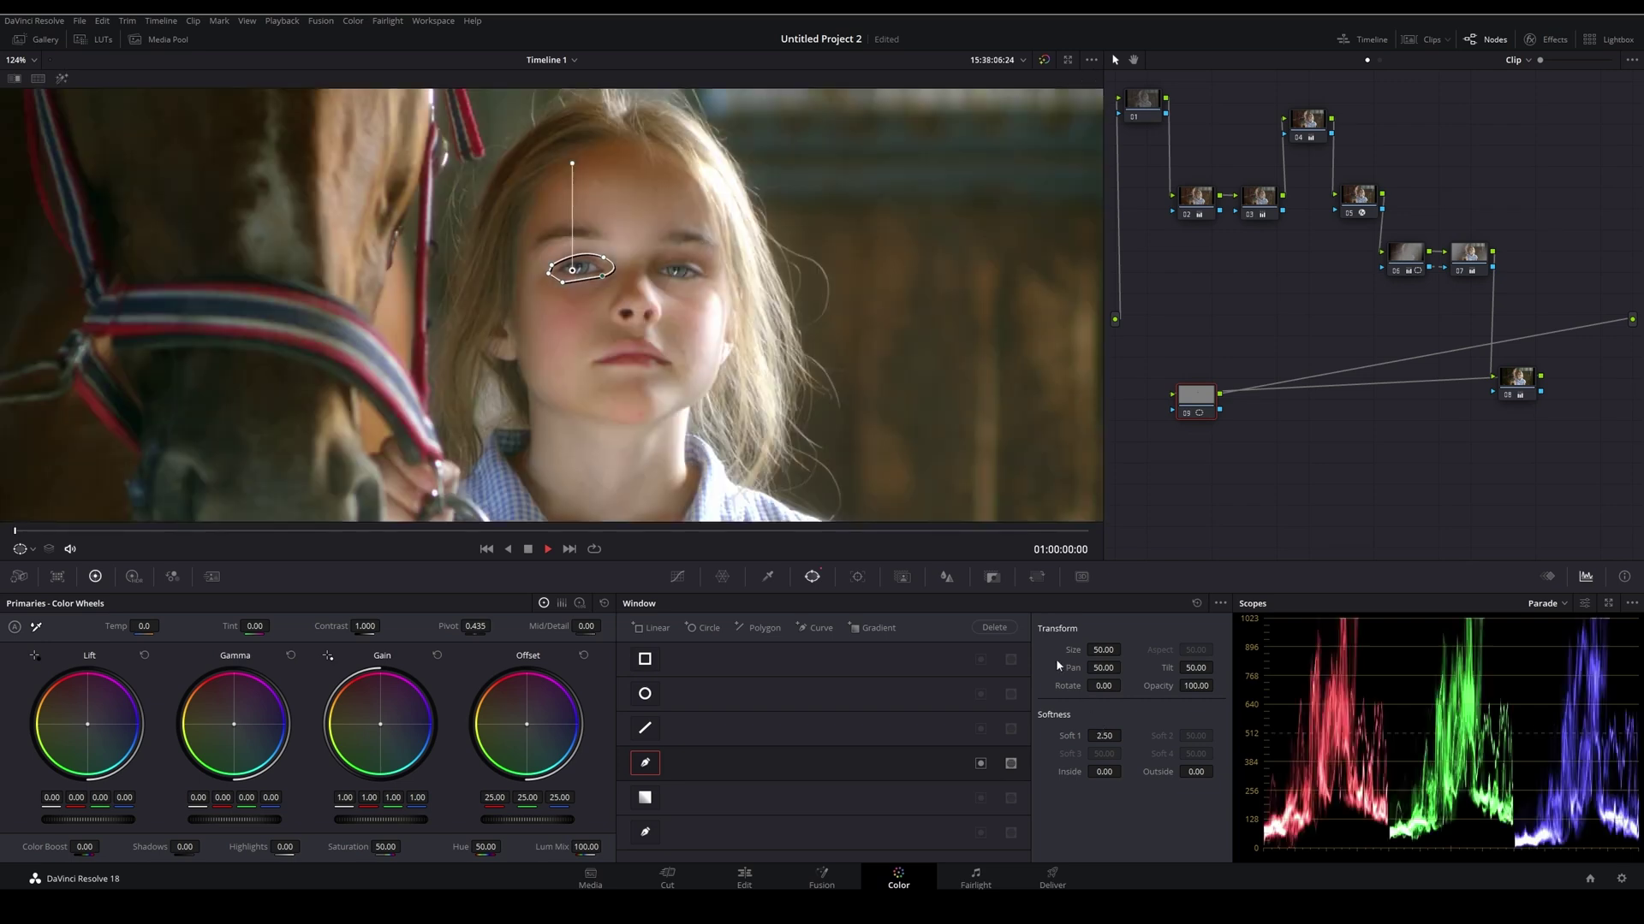
- Hide the window outline and tint the eye with lift -0.05/0.05/0.05 and gain 1.02/0.99/0.98 in red, green and blue
{"action": "left_click", "coordinate": [32, 549]}
{"action": "left_click", "coordinate": [37, 570]}
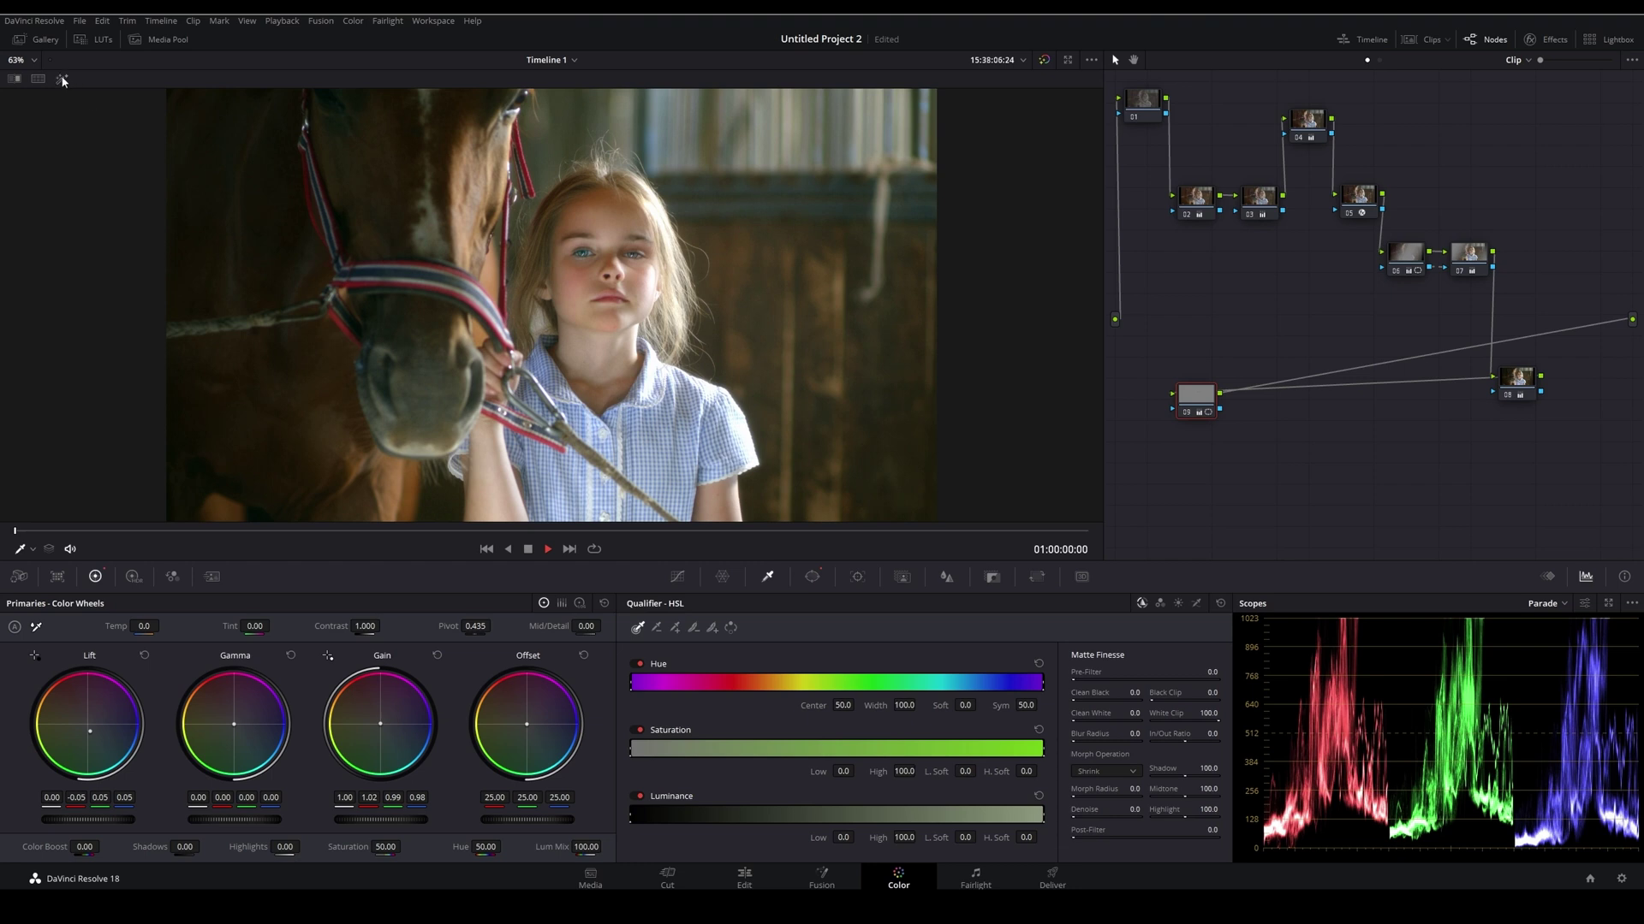
- Turn on the highlight view, close in on the masked eye and sample its iris colour with the HSL qualifier
{"action": "key", "text": "shift+h"}
{"action": "scroll", "coordinate": [660, 316], "scroll_direction": "up", "scroll_amount": 1}
{"action": "left_click_drag", "start_coordinate": [719, 223], "coordinate": [656, 364]}
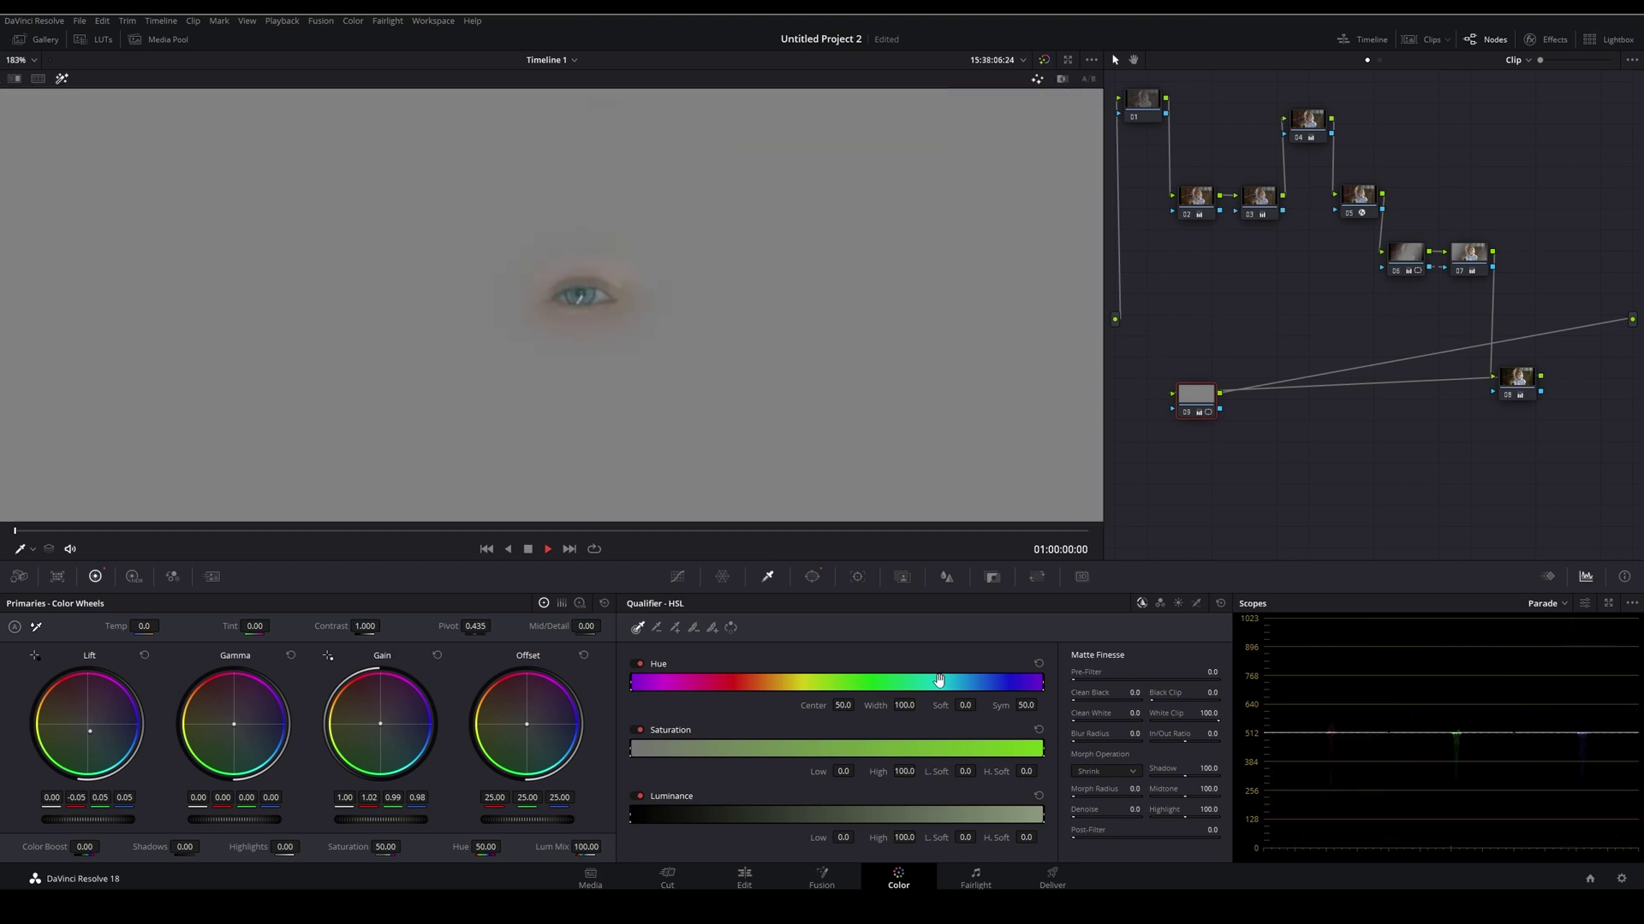
{"action": "left_click_drag", "start_coordinate": [584, 295], "coordinate": [590, 293]}
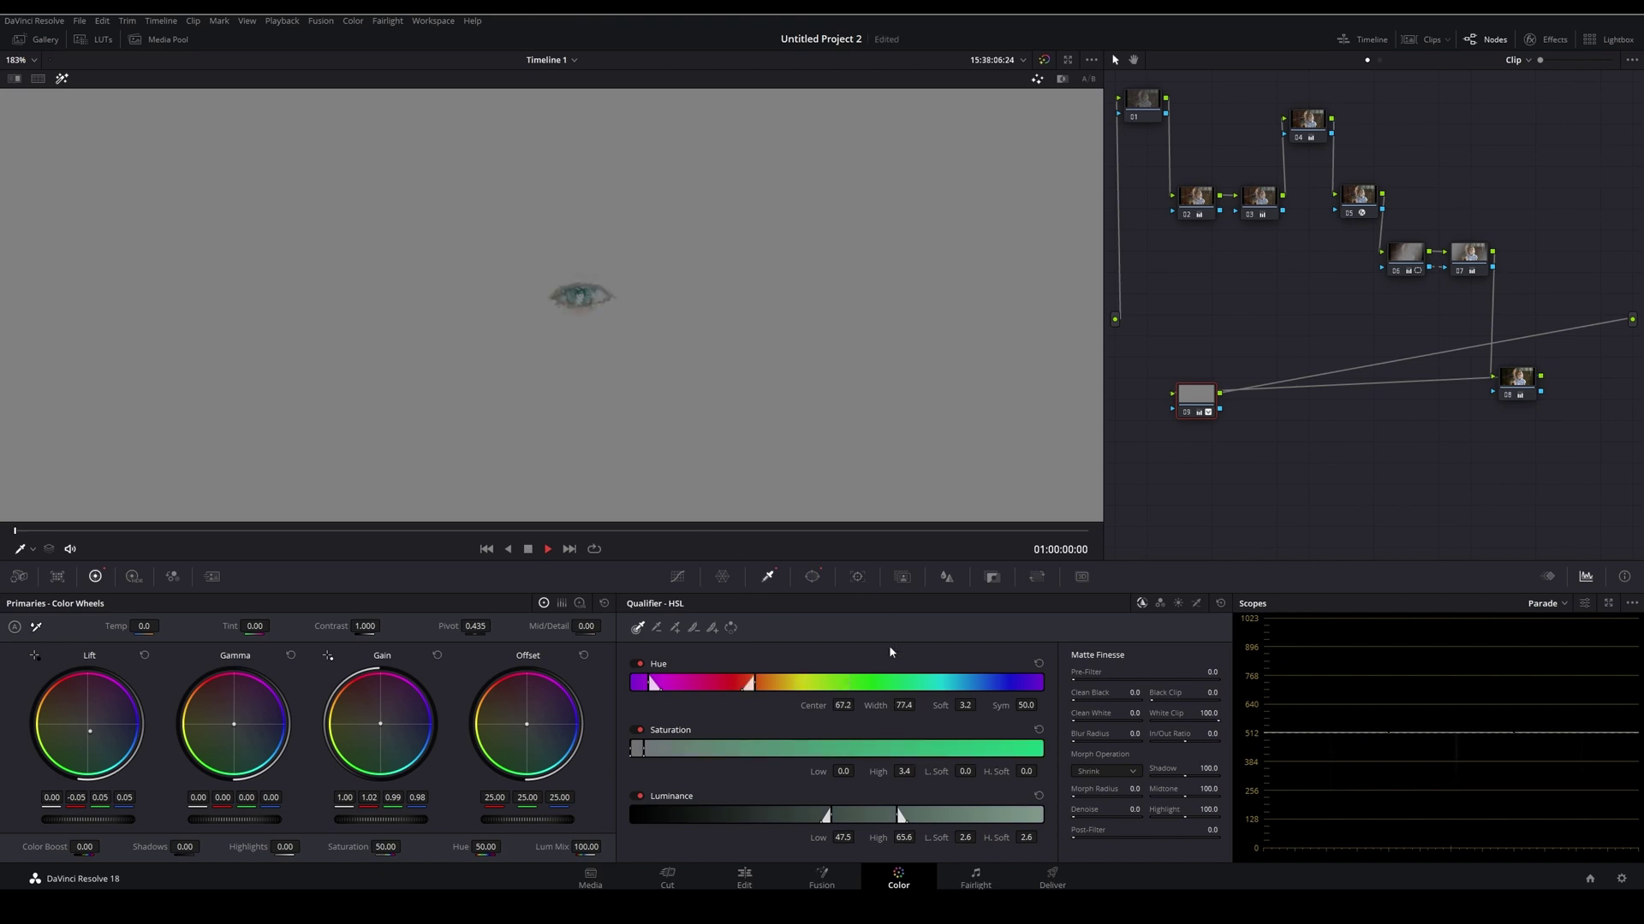
- Refine the iris key to hue center 61.9, width 70.4, saturation high 1.4 and denoise 3.6, and compare the node off and on
{"action": "left_click_drag", "start_coordinate": [850, 704], "coordinate": [905, 703]}
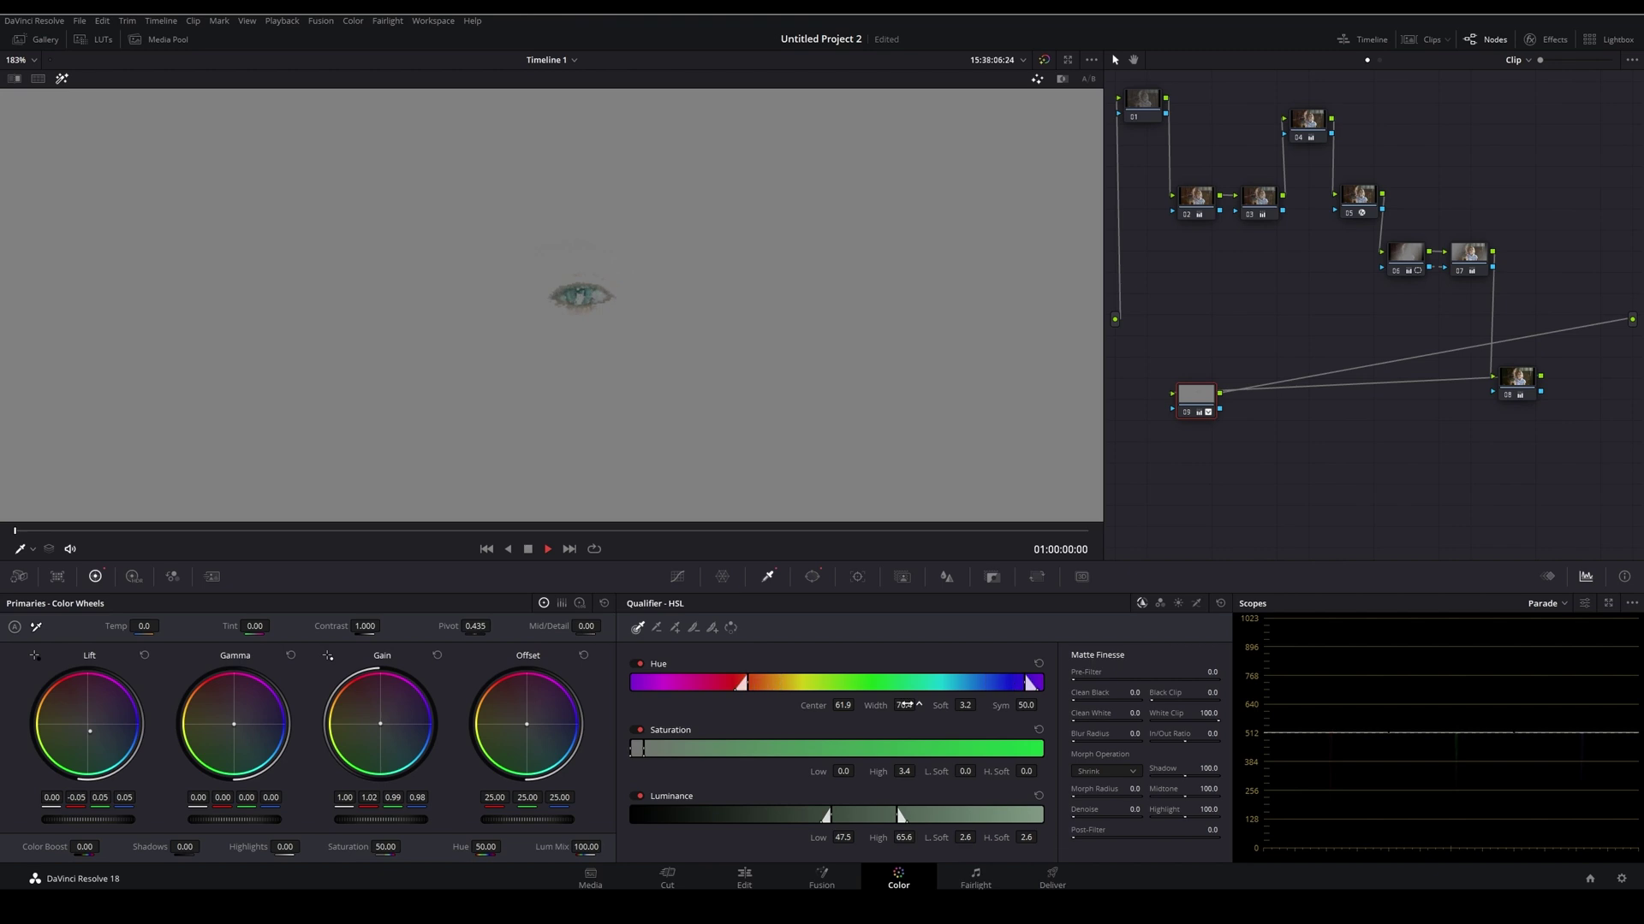
{"action": "left_click_drag", "start_coordinate": [844, 773], "coordinate": [890, 772]}
{"action": "left_click_drag", "start_coordinate": [1135, 810], "coordinate": [1143, 810]}
{"action": "key", "text": "shift+h"}
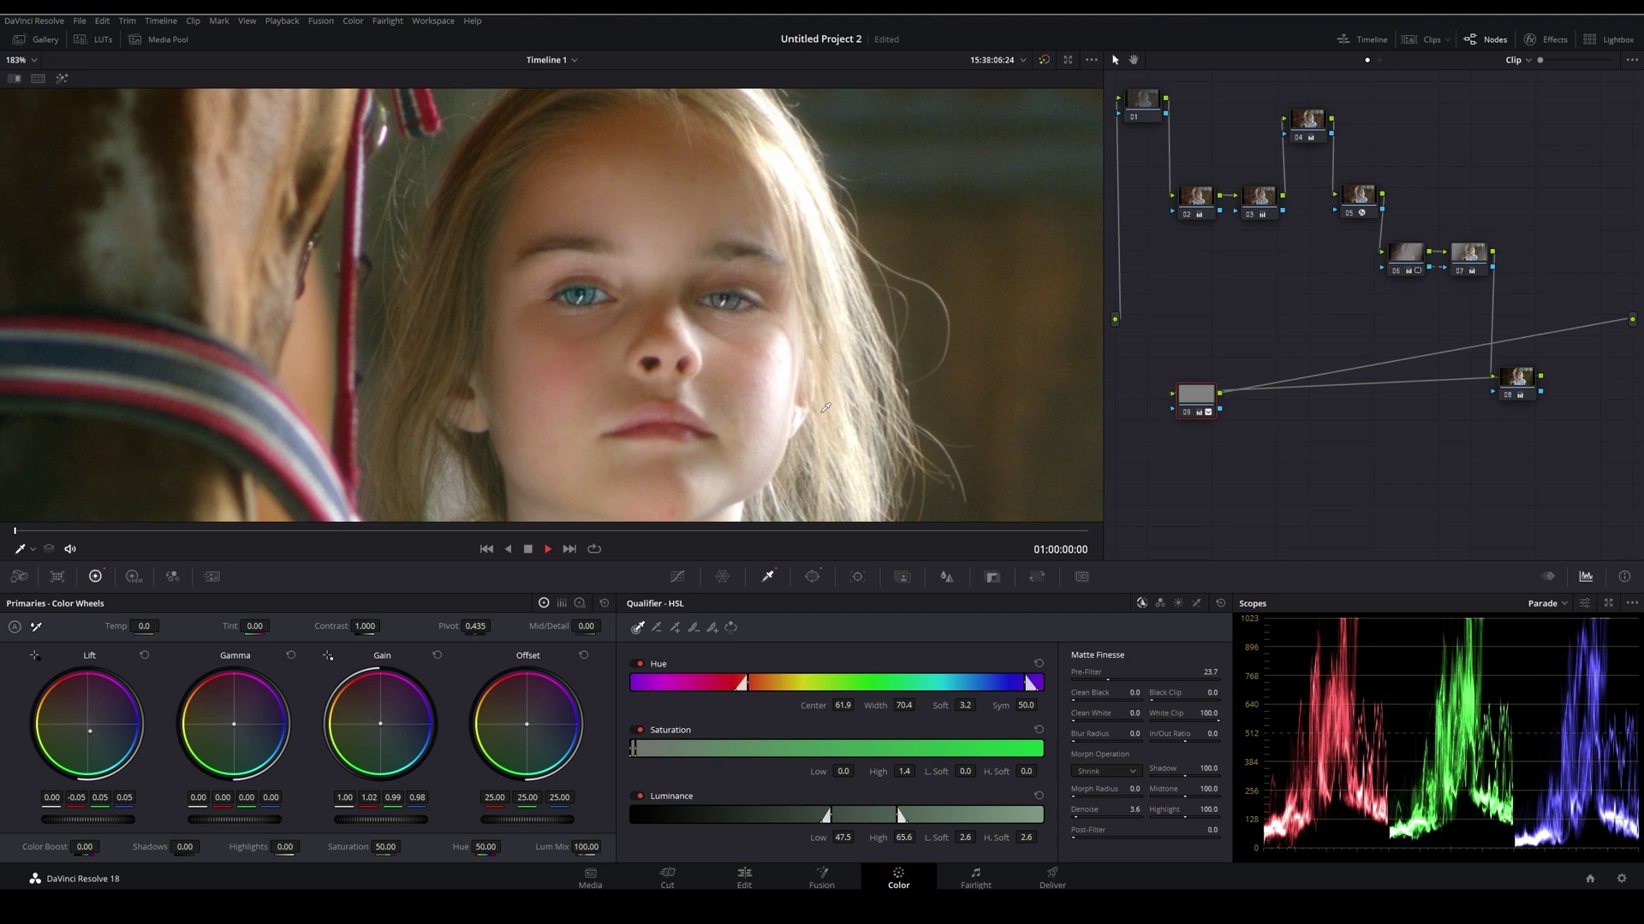
{"action": "left_click", "coordinate": [1186, 414]}
{"action": "left_click", "coordinate": [1186, 413]}
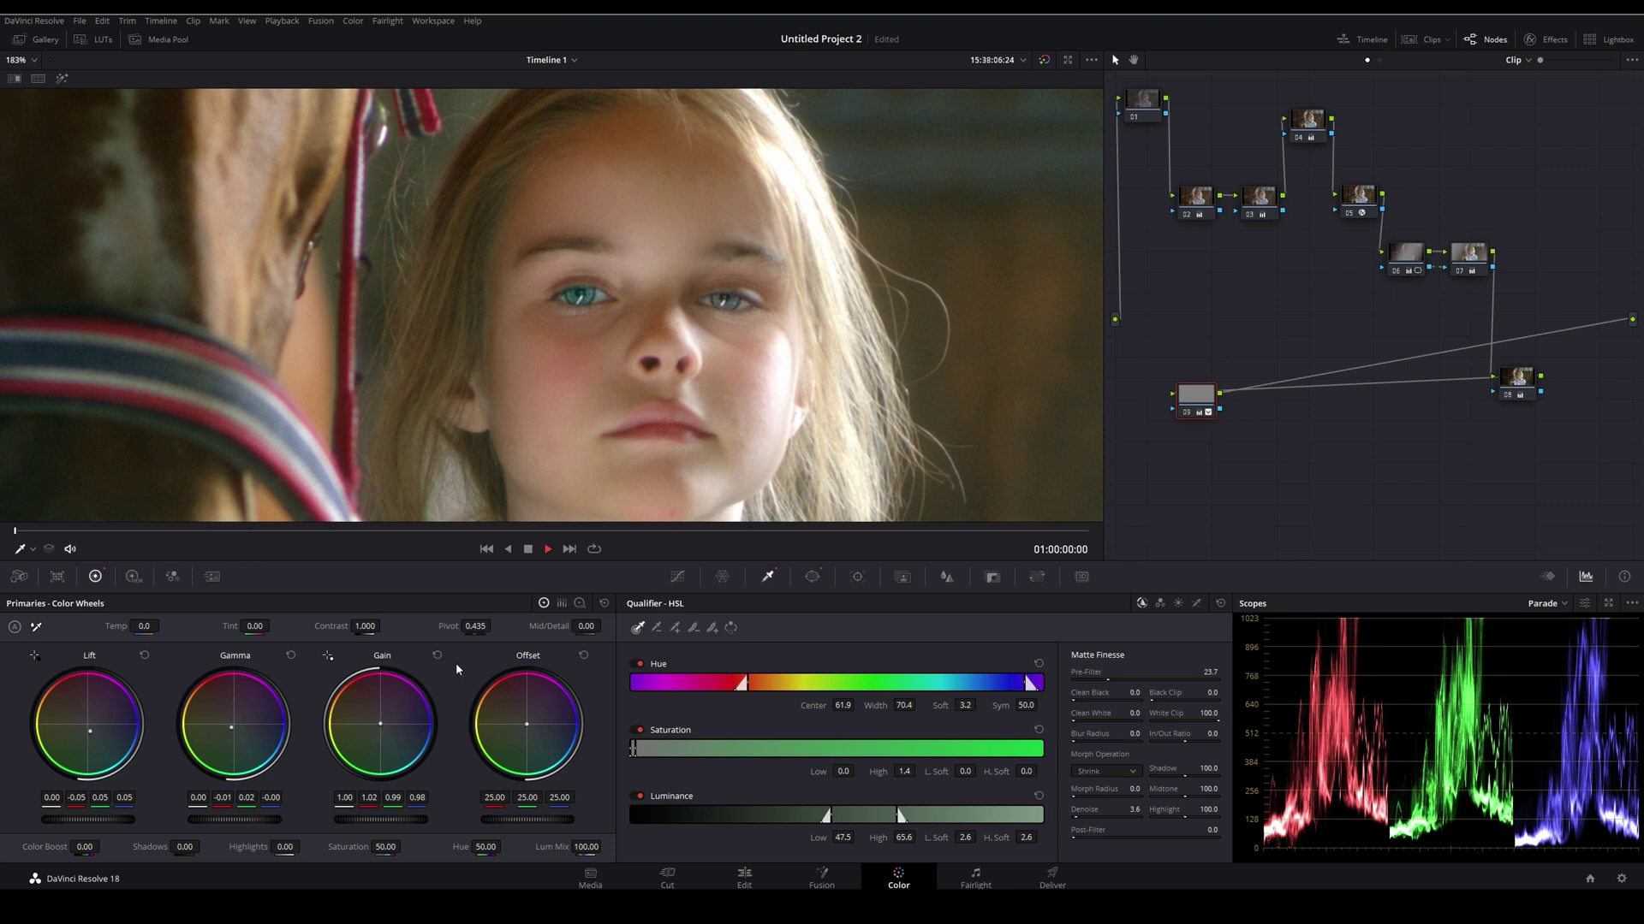
- Add a second closed curve window around the girl's other eye on the same node and check it in the highlight view
{"action": "left_click", "coordinate": [813, 577]}
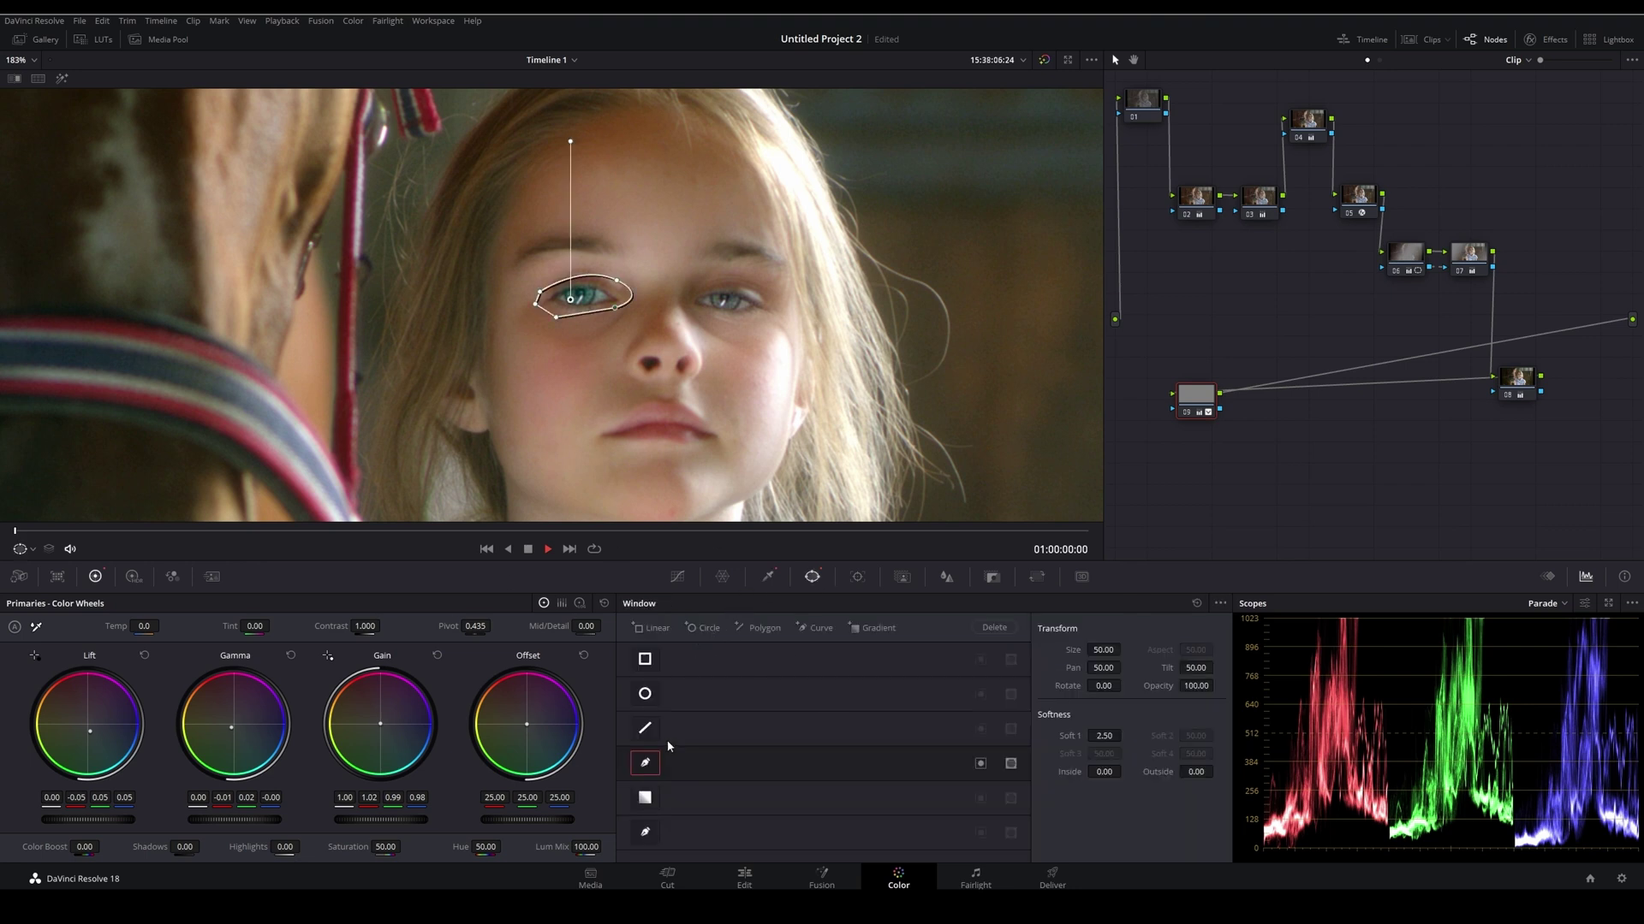
{"action": "left_click", "coordinate": [800, 628]}
{"action": "left_click", "coordinate": [693, 294]}
{"action": "left_click", "coordinate": [731, 286]}
{"action": "left_click", "coordinate": [767, 296]}
{"action": "left_click", "coordinate": [768, 307]}
{"action": "left_click", "coordinate": [739, 312]}
{"action": "left_click", "coordinate": [717, 314]}
{"action": "left_click", "coordinate": [699, 308]}
{"action": "left_click", "coordinate": [695, 294]}
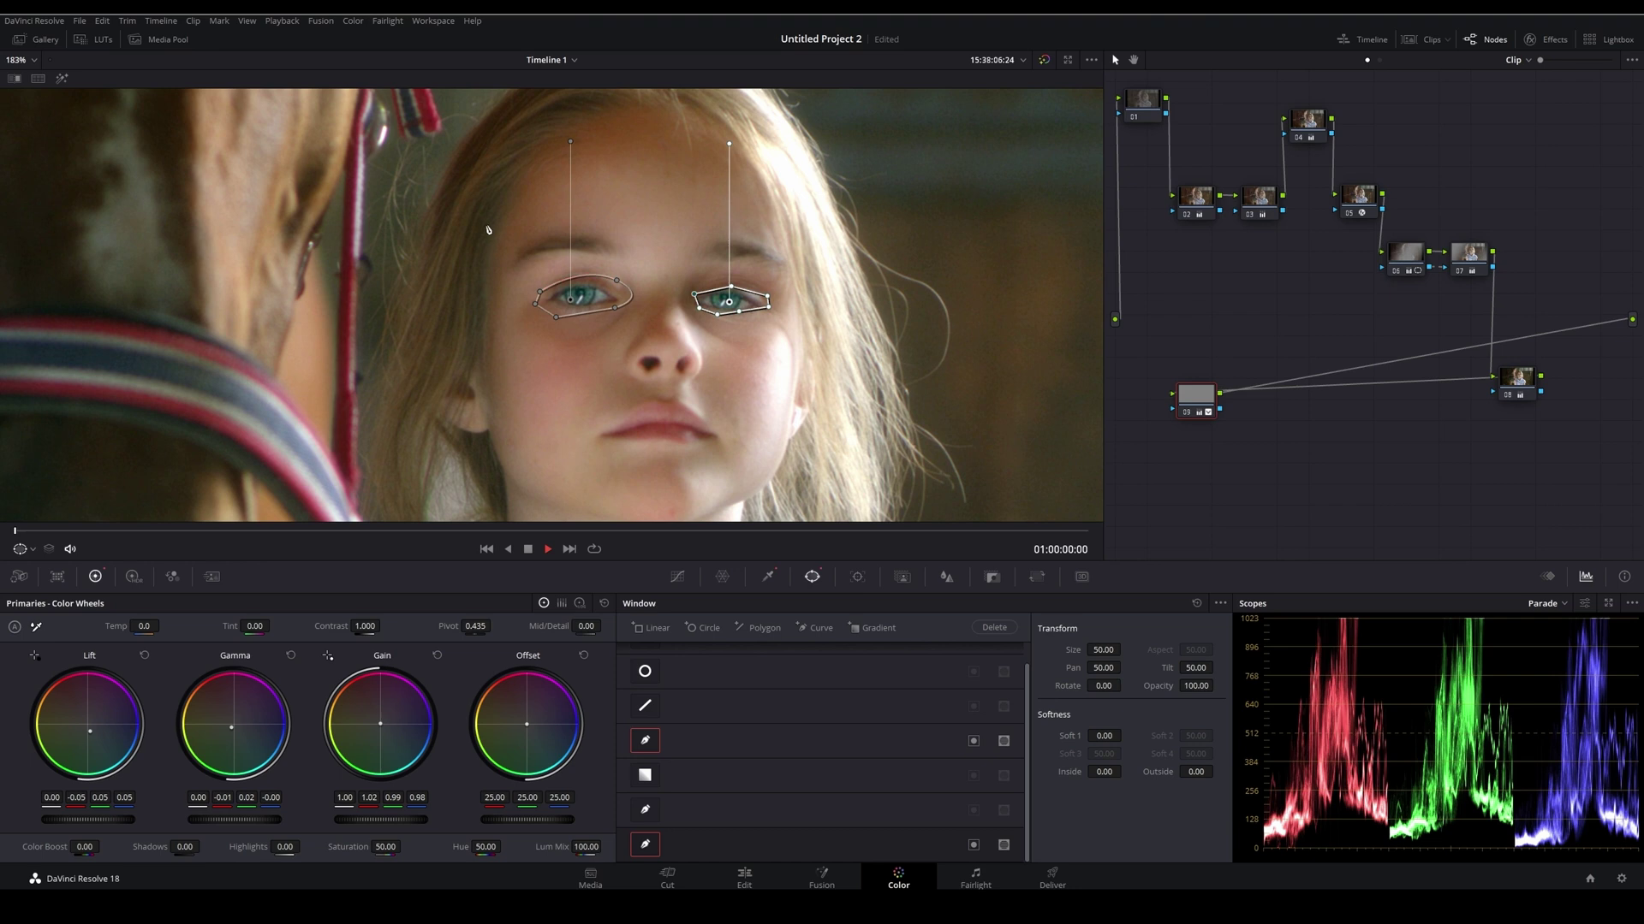
{"action": "left_click", "coordinate": [62, 78]}
{"action": "left_click", "coordinate": [61, 78]}
- Track the second eye window forward through the clip, return to the first frame and track the first eye window forward
{"action": "left_click", "coordinate": [857, 576]}
{"action": "left_click", "coordinate": [712, 627]}
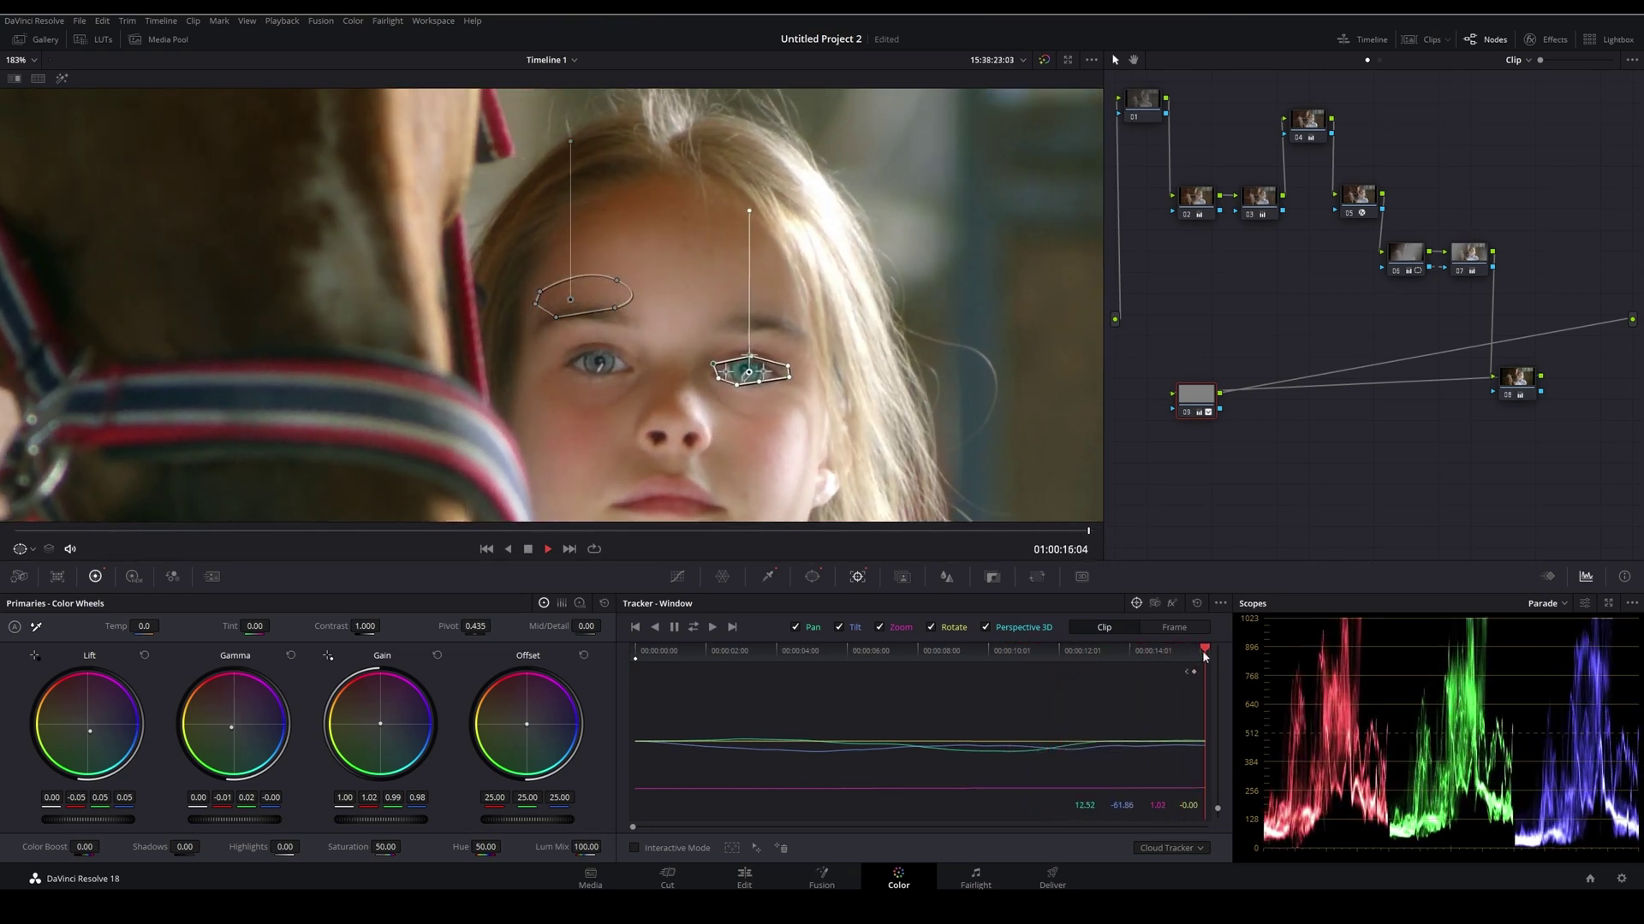
{"action": "left_click_drag", "start_coordinate": [1203, 652], "coordinate": [565, 694]}
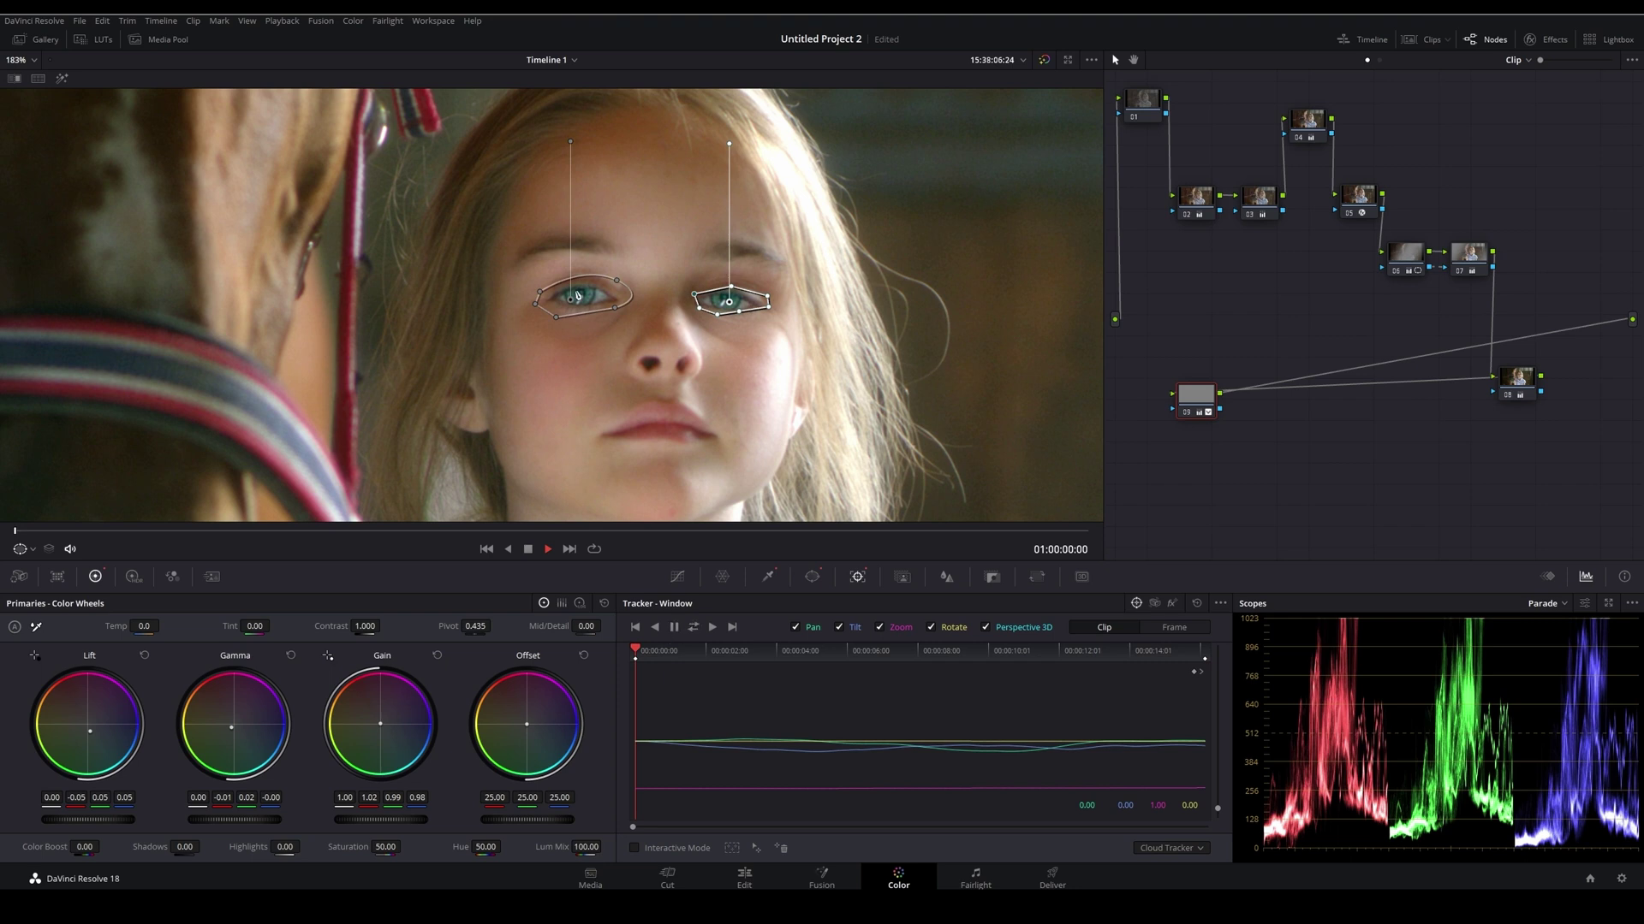
{"action": "left_click", "coordinate": [714, 628]}
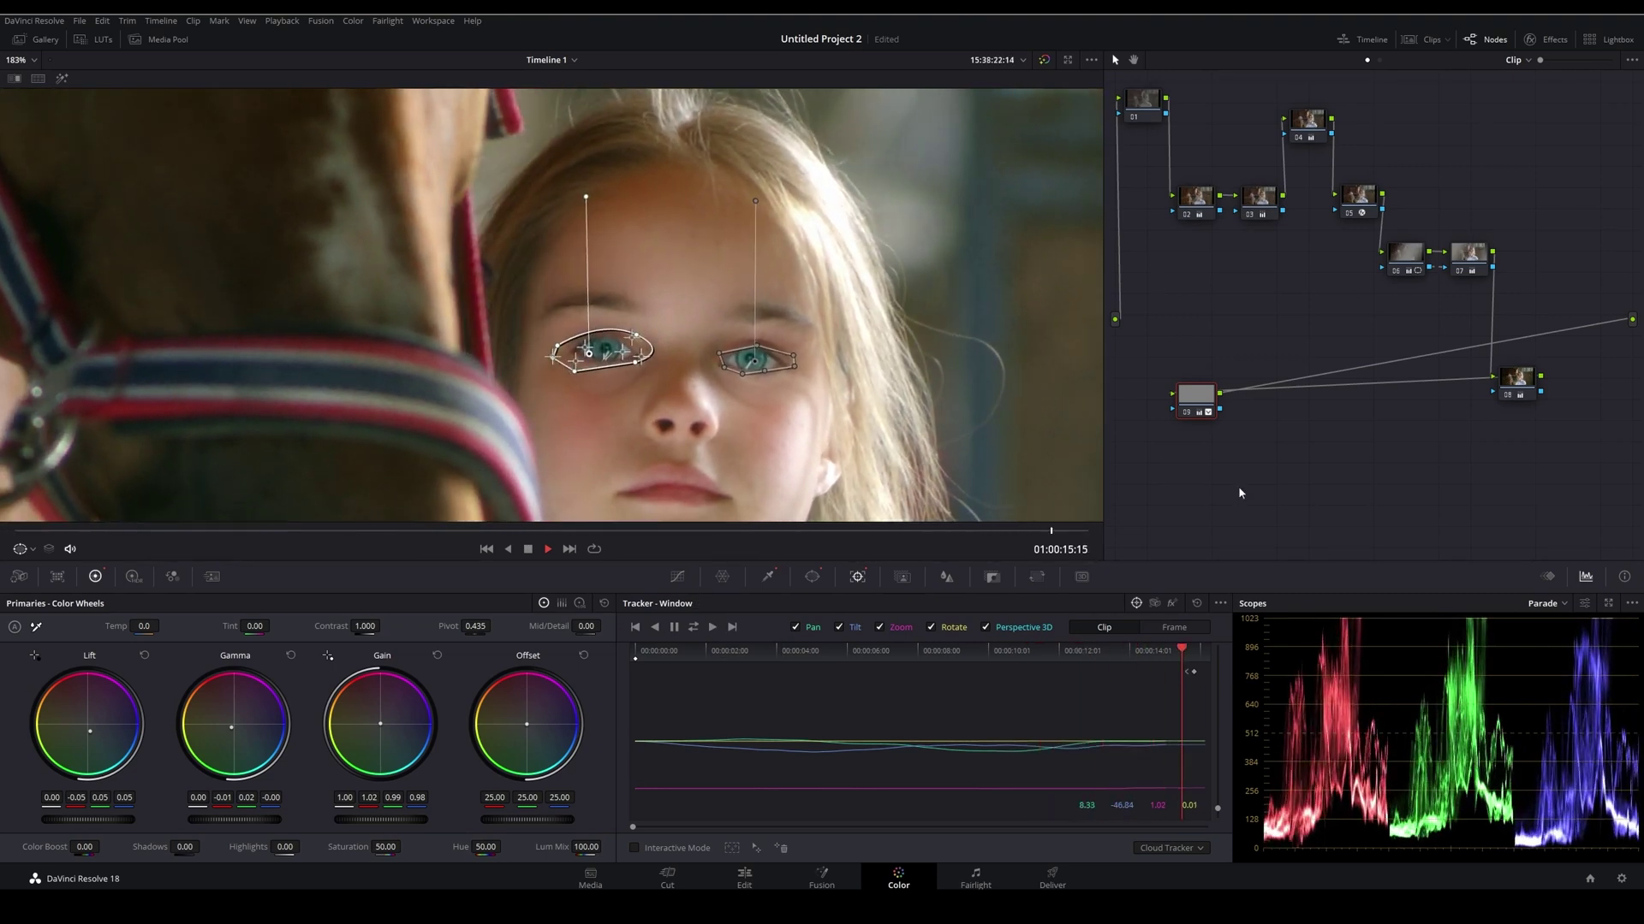
- Fit the whole frame in the viewer, hide the window outlines and compare the image with the eye node off and on
{"action": "left_click", "coordinate": [30, 61]}
{"action": "left_click", "coordinate": [19, 80]}
{"action": "left_click", "coordinate": [33, 550]}
{"action": "left_click", "coordinate": [40, 571]}
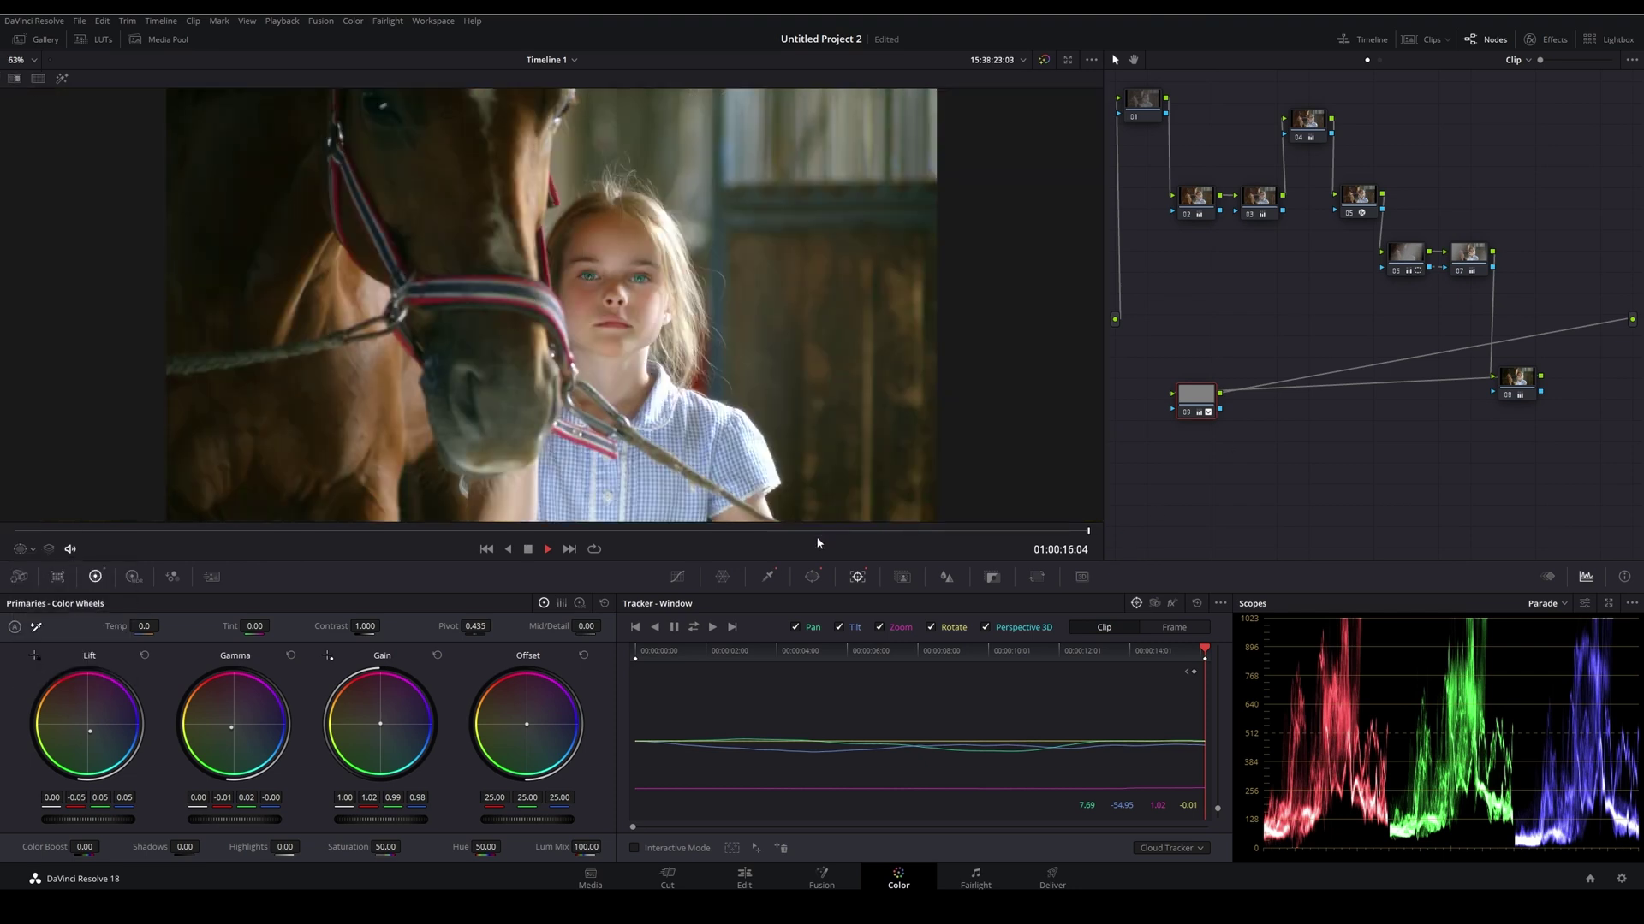
{"action": "left_click", "coordinate": [1188, 415]}
{"action": "left_click", "coordinate": [1187, 416]}
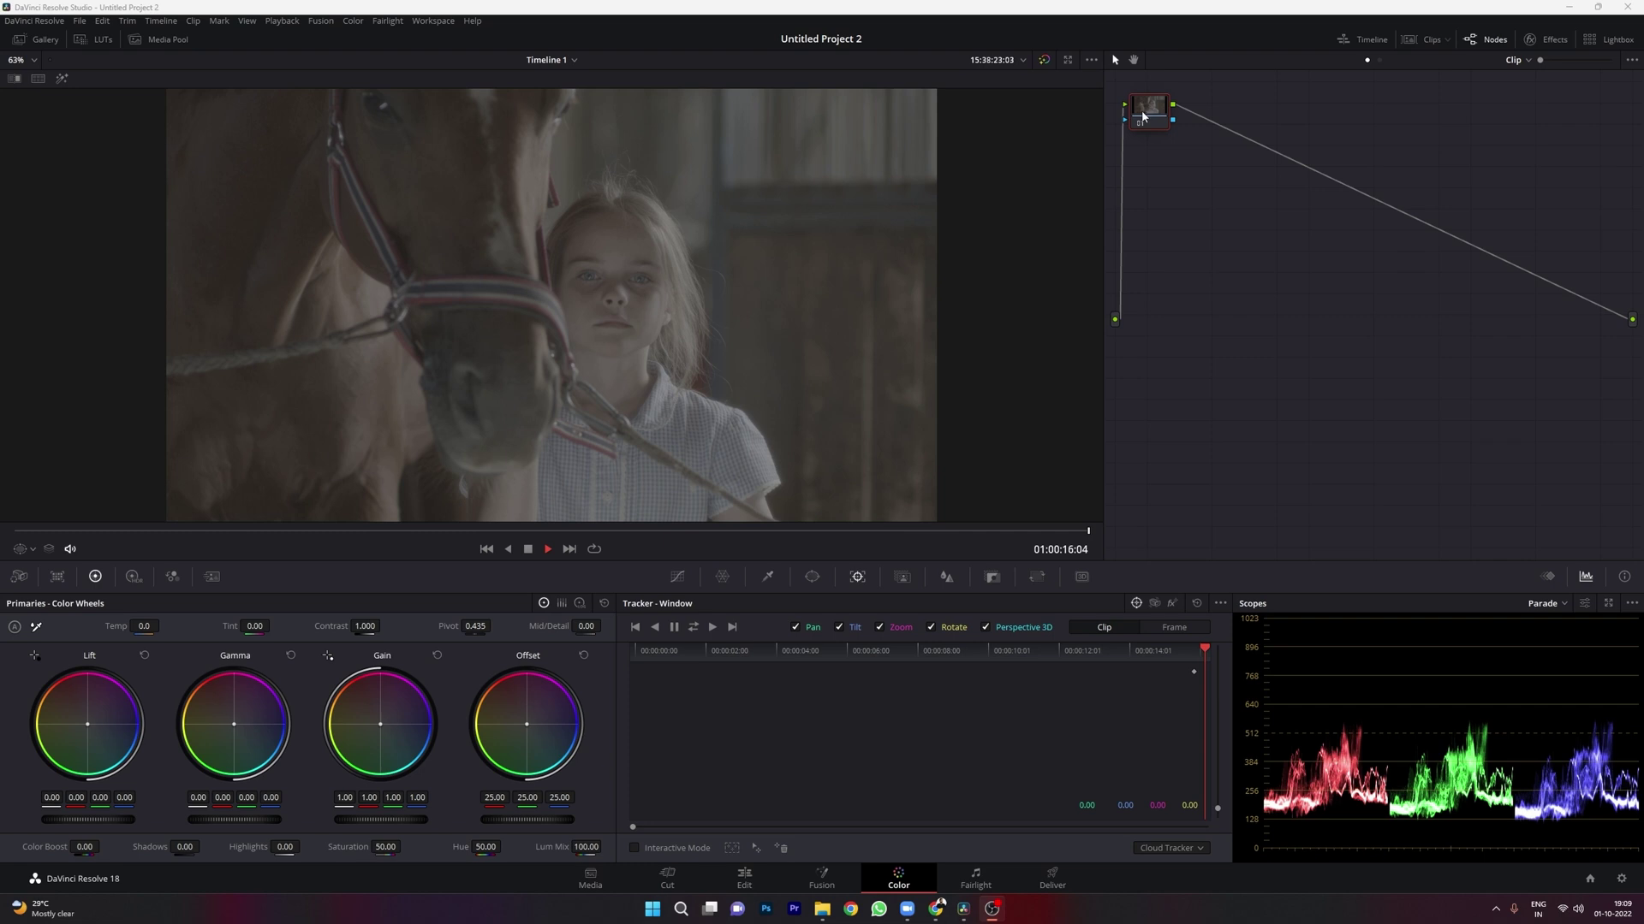
- Add three serial nodes after node 01 on the ungraded clip and place them in a row below it
{"action": "key", "text": "alt+s"}
{"action": "key", "text": "alt+s"}
{"action": "key", "text": "alt+s"}
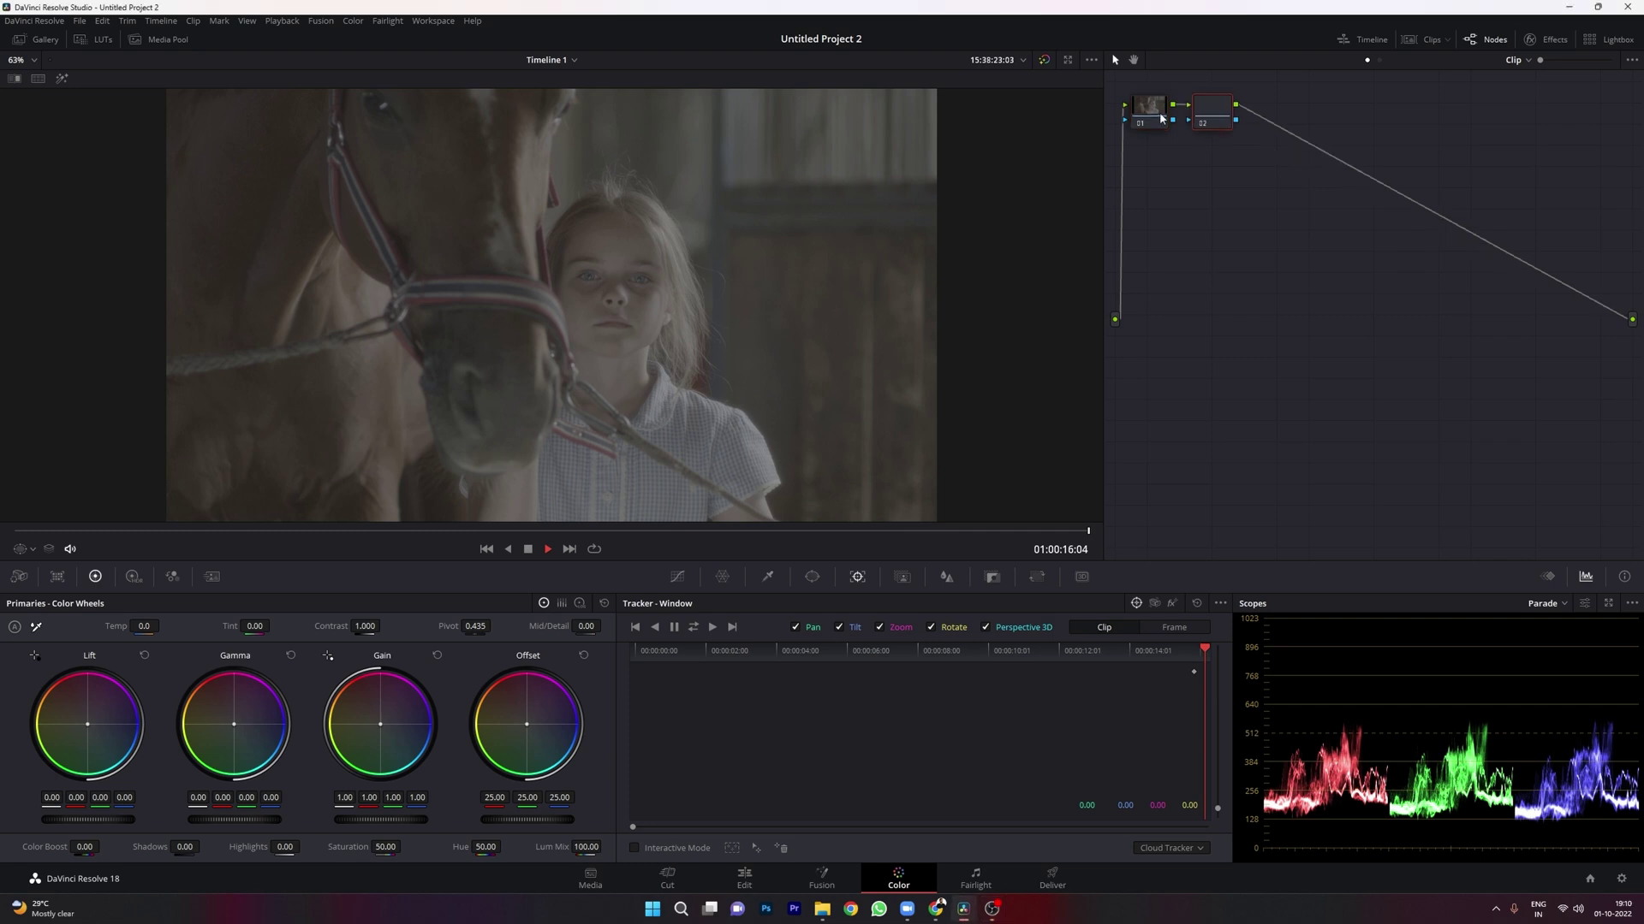
{"action": "left_click_drag", "start_coordinate": [1437, 243], "coordinate": [1206, 243]}
{"action": "left_click", "coordinate": [1329, 237]}
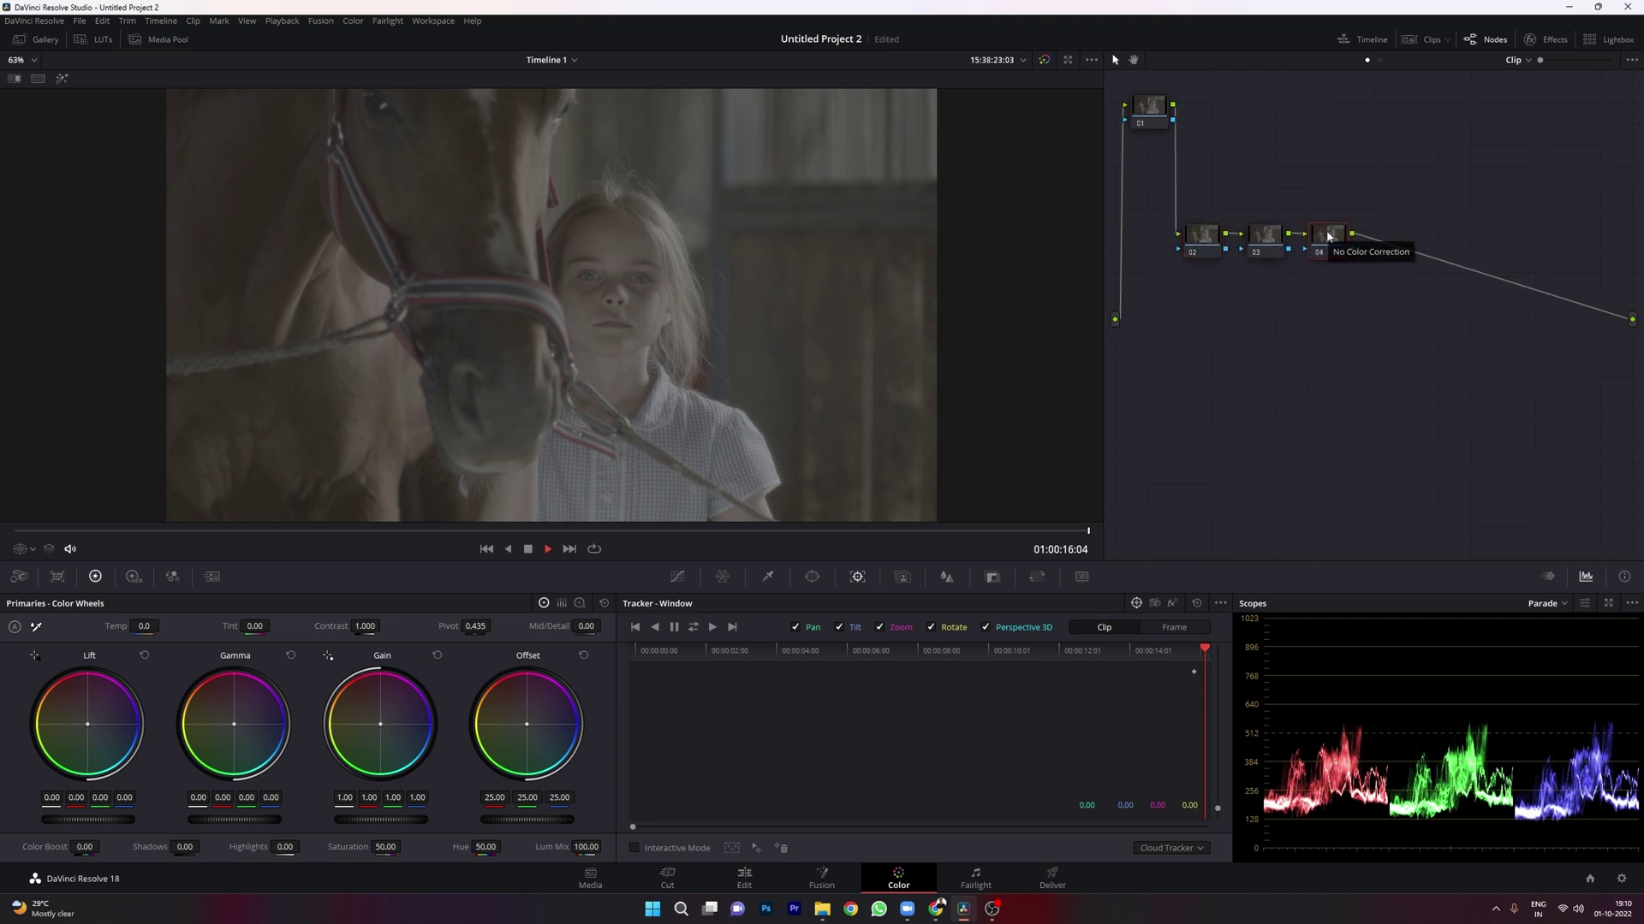
{"action": "left_click", "coordinate": [1259, 239]}
{"action": "left_click", "coordinate": [1201, 239]}
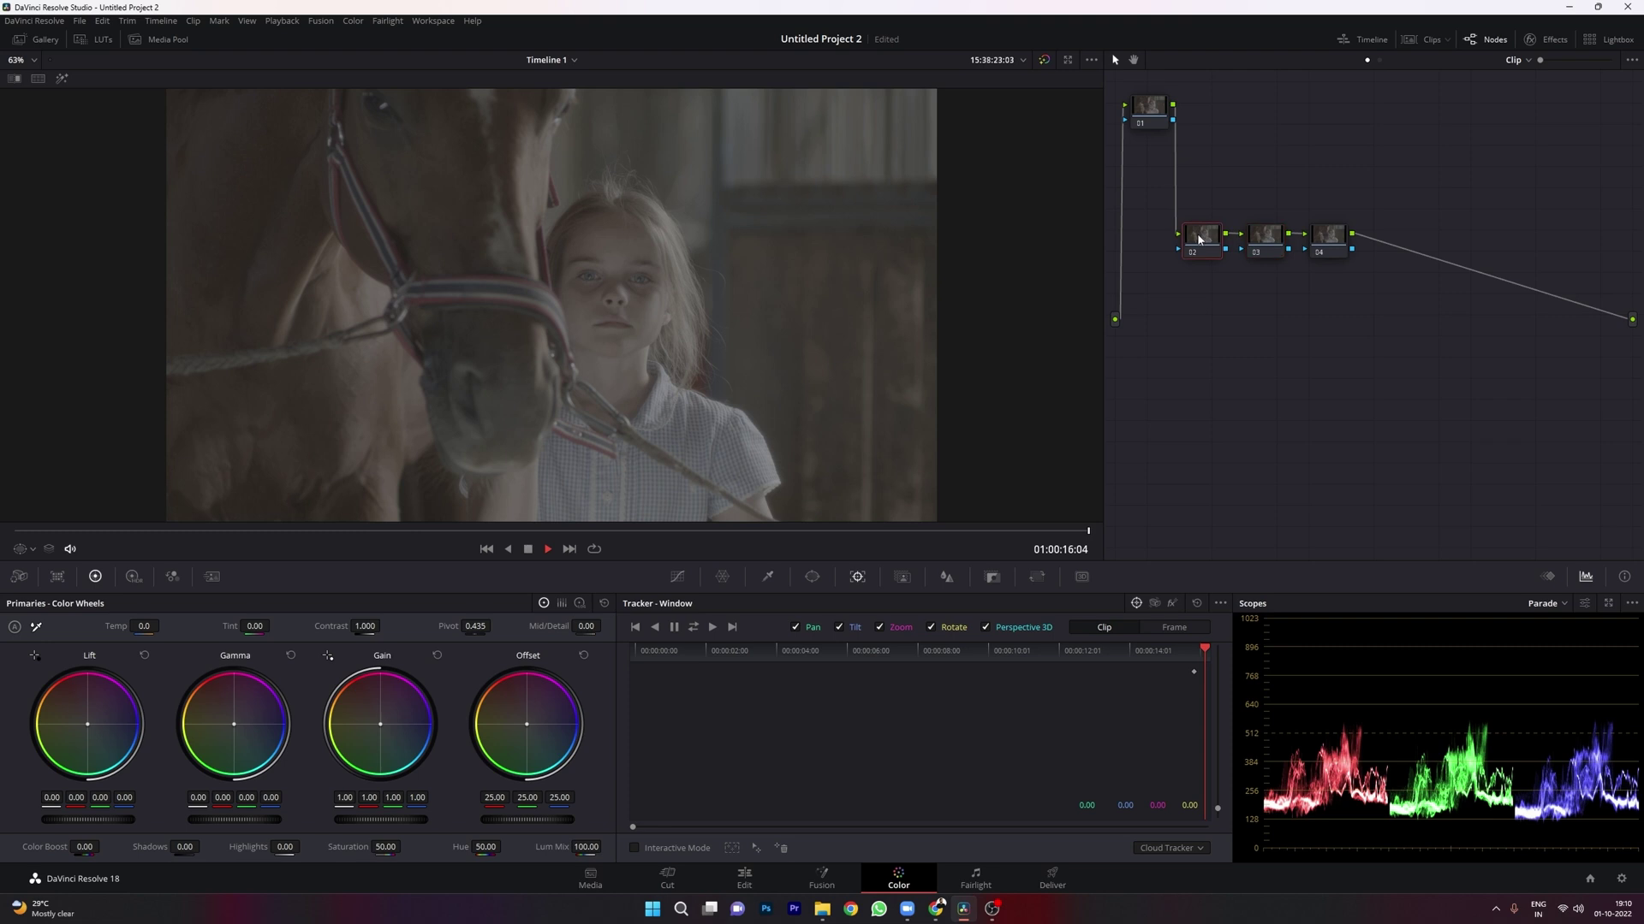
- Add a serial node after node 04, place it lower in the graph and add a parallel node to it
{"action": "left_click", "coordinate": [1321, 241]}
{"action": "key", "text": "alt+s"}
{"action": "left_click_drag", "start_coordinate": [1406, 249], "coordinate": [1396, 329]}
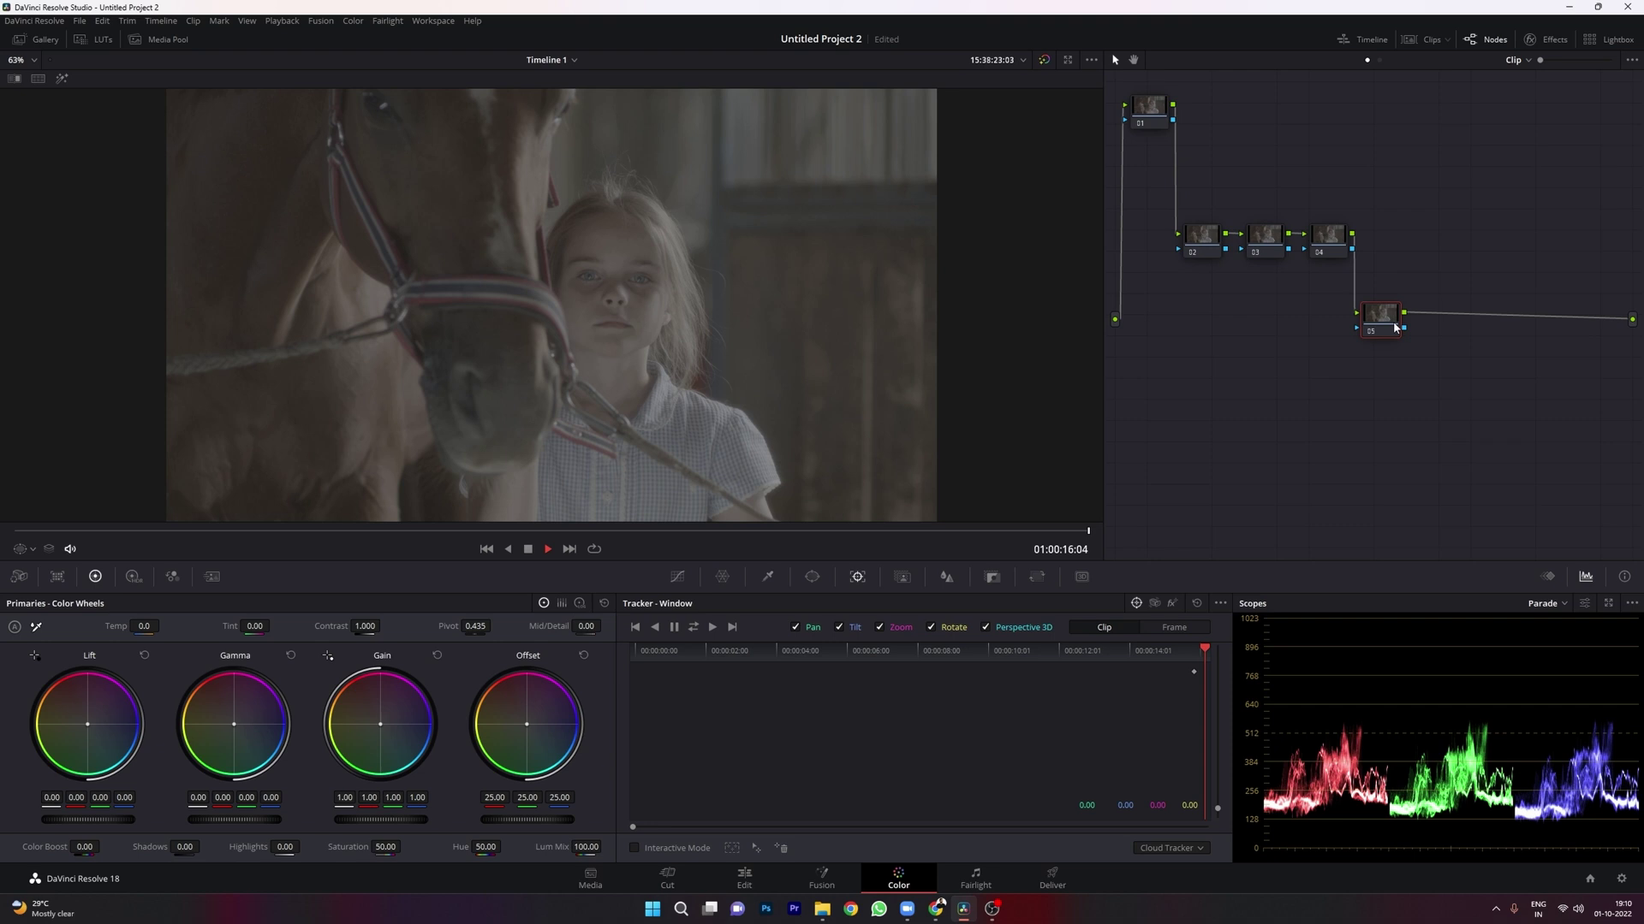
{"action": "right_click", "coordinate": [1386, 318]}
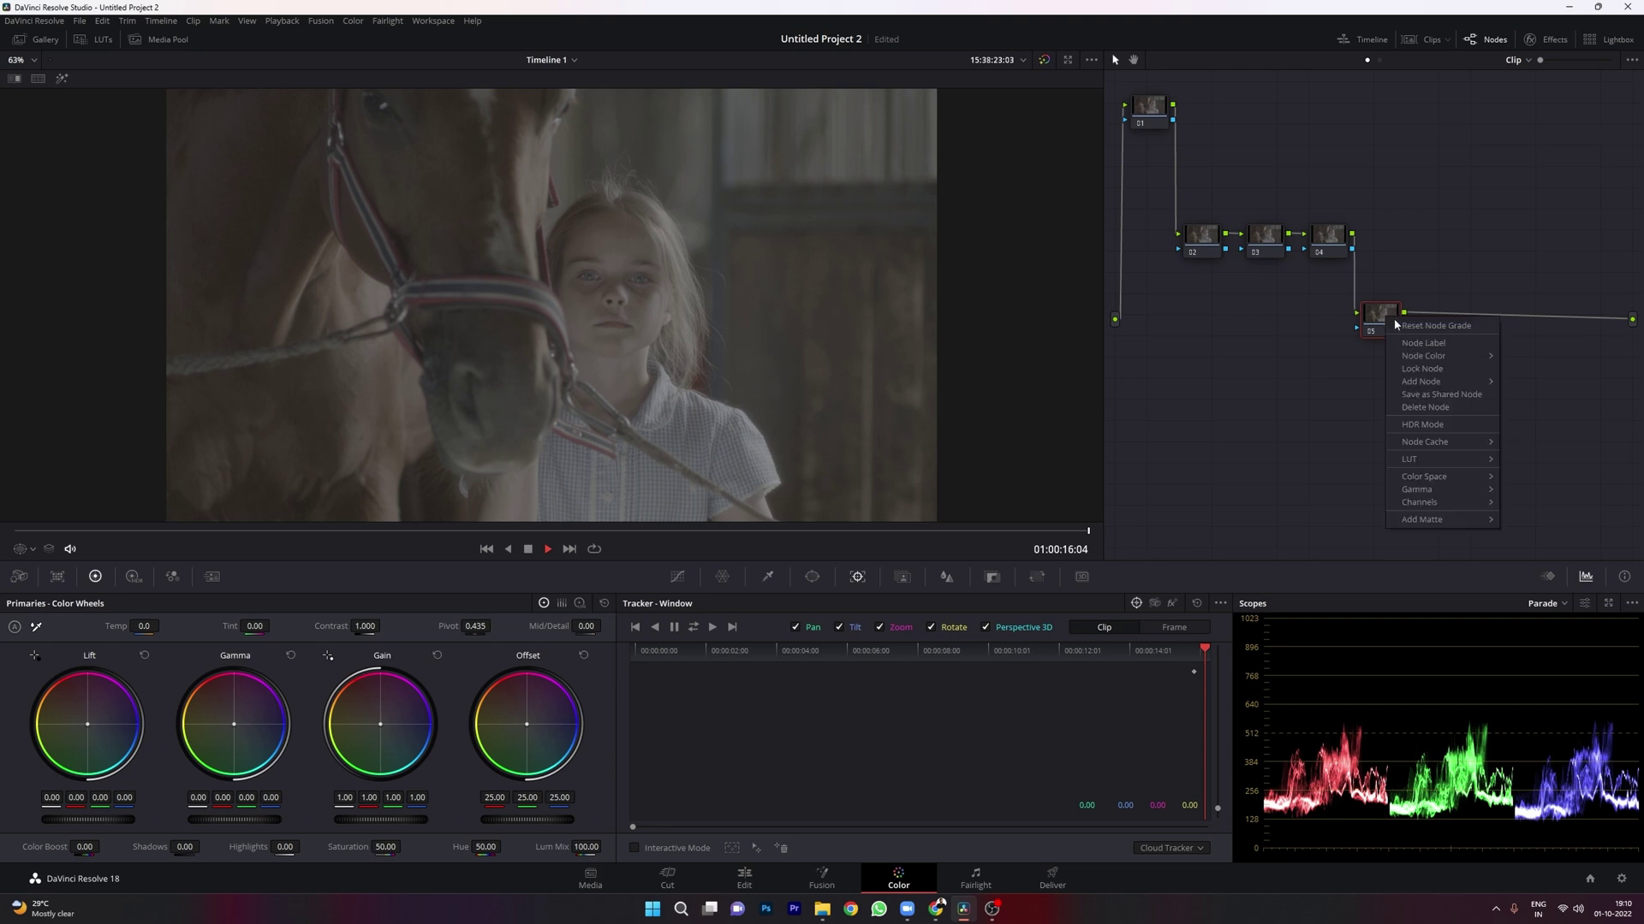
{"action": "mouse_move", "coordinate": [1467, 383]}
{"action": "left_click", "coordinate": [1543, 420]}
{"action": "left_click_drag", "start_coordinate": [1441, 322], "coordinate": [1439, 346]}
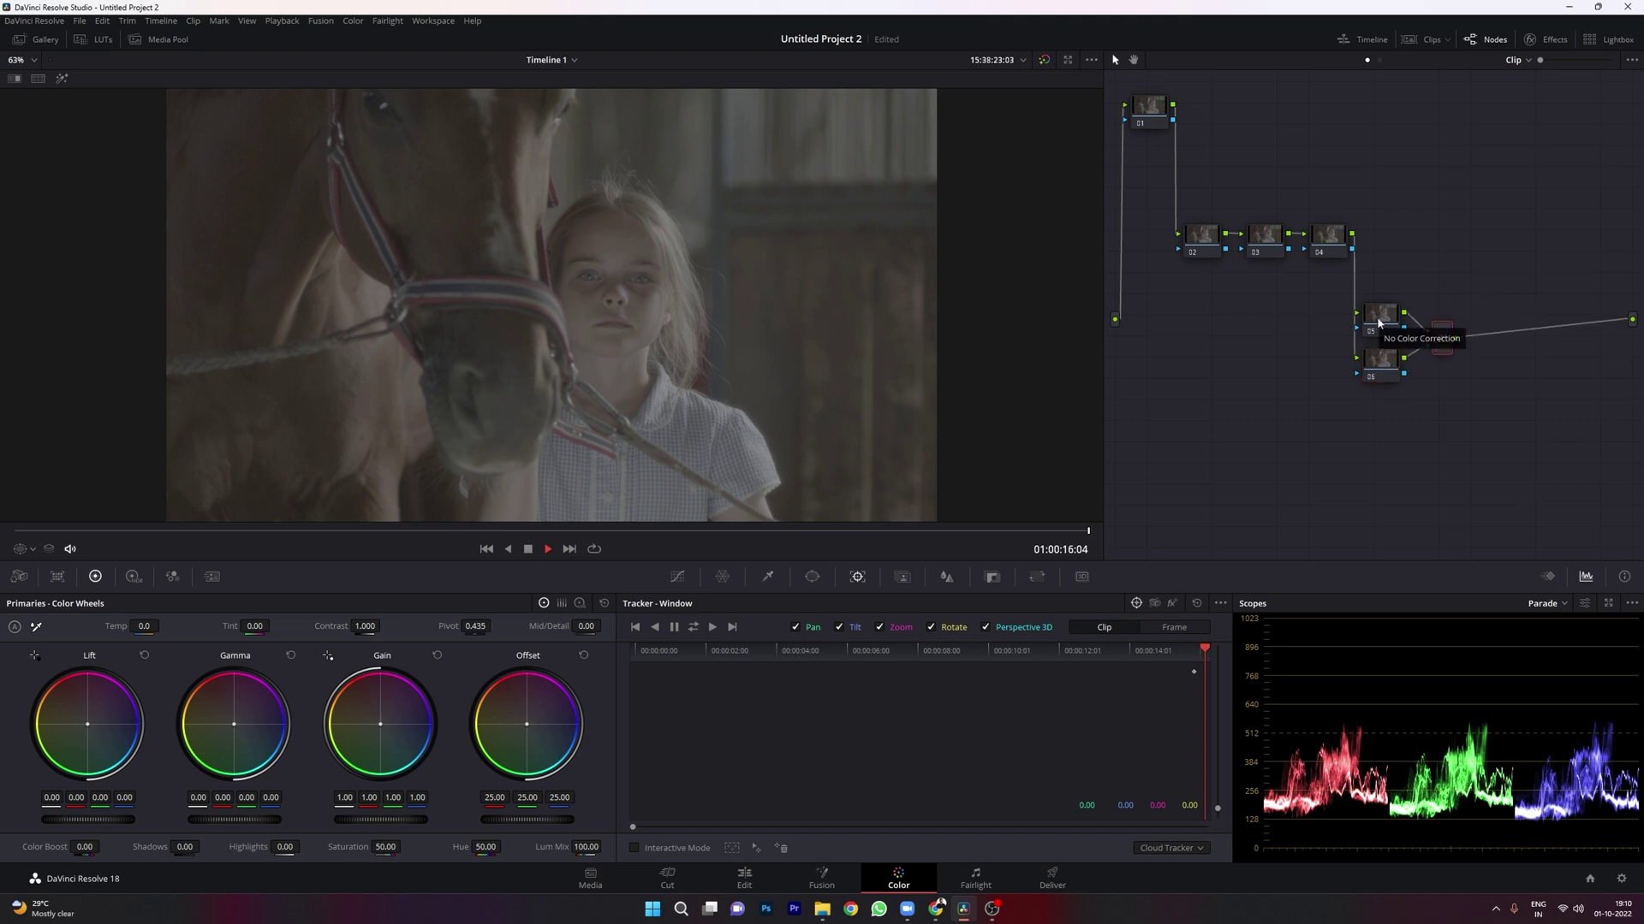
- Add a serial node after the parallel mixer and place it below the mixer, reviewing the node groups
{"action": "key", "text": "alt+s"}
{"action": "left_click_drag", "start_coordinate": [1505, 351], "coordinate": [1489, 439]}
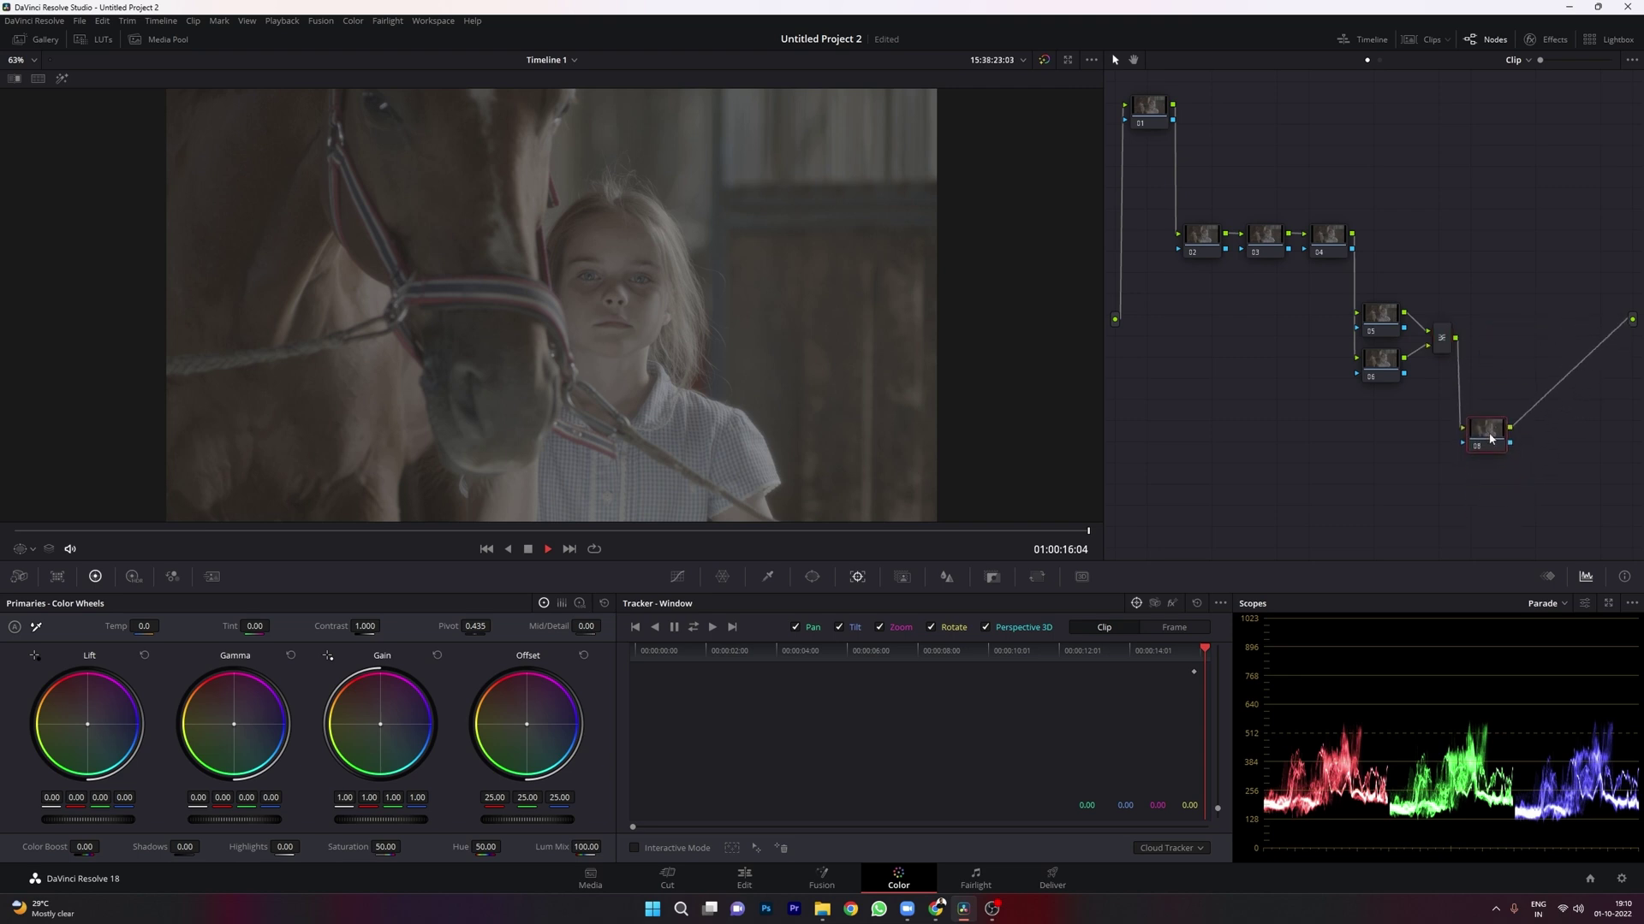
{"action": "left_click_drag", "start_coordinate": [1184, 177], "coordinate": [1501, 449]}
{"action": "left_click", "coordinate": [1501, 375]}
{"action": "left_click_drag", "start_coordinate": [1209, 203], "coordinate": [1449, 382]}
{"action": "left_click", "coordinate": [1526, 325]}
{"action": "left_click", "coordinate": [1157, 120]}
- Apply the Rec709 Kodak 2383 D60 film look LUT to node 04 and close the LUT browser
{"action": "left_click", "coordinate": [1339, 247]}
{"action": "left_click", "coordinate": [96, 39]}
{"action": "left_click", "coordinate": [46, 199]}
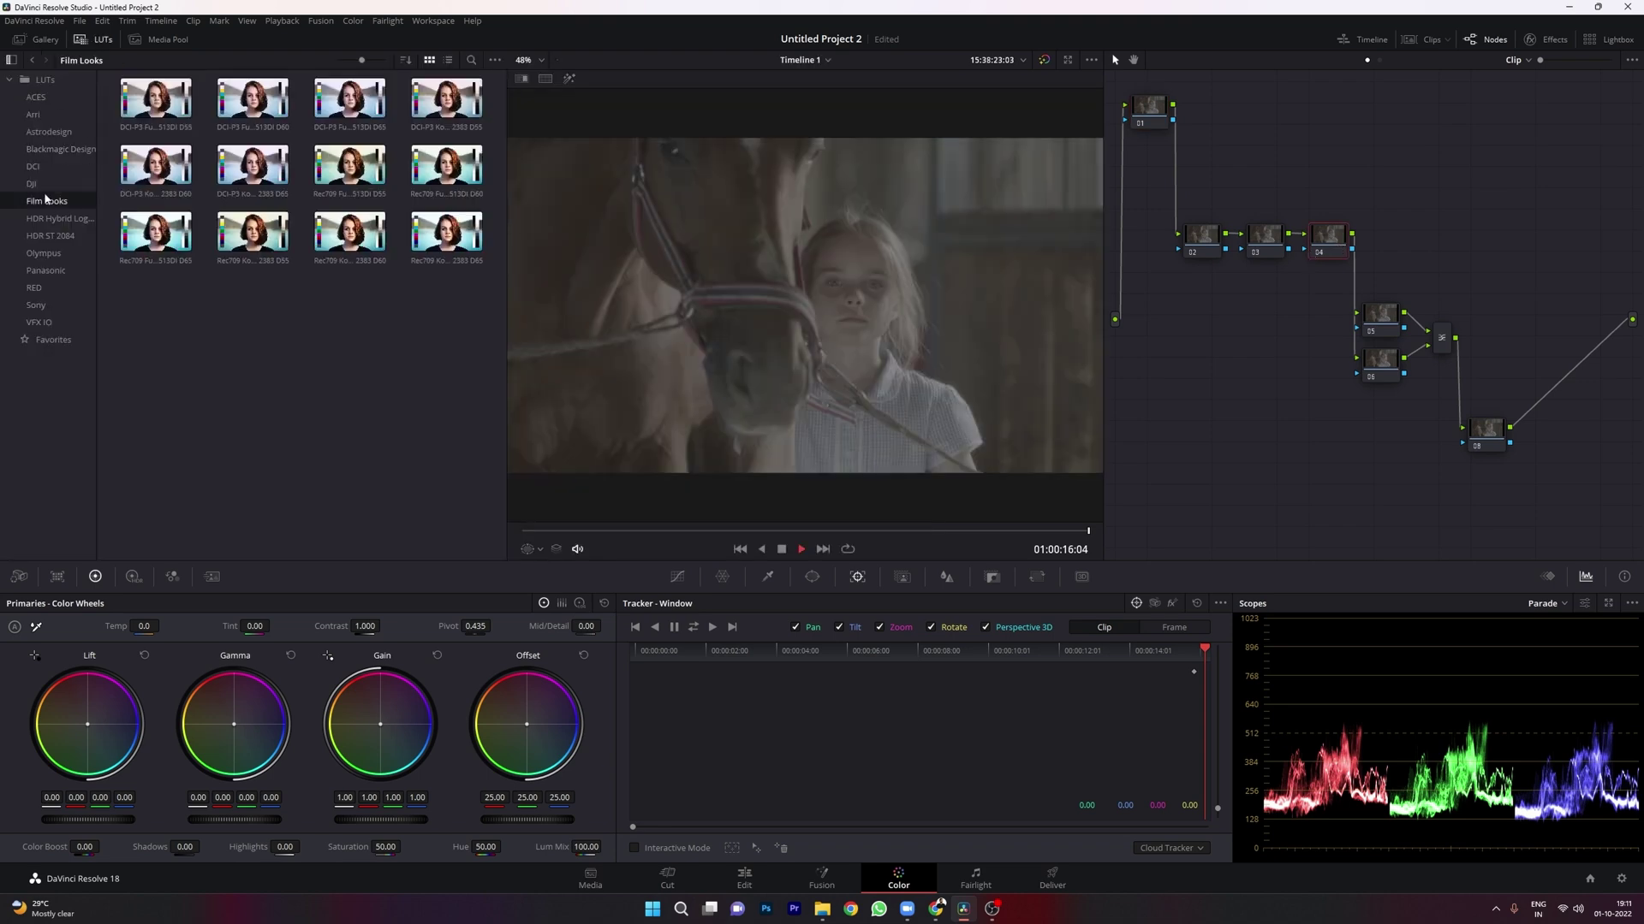
{"action": "mouse_move", "coordinate": [350, 236]}
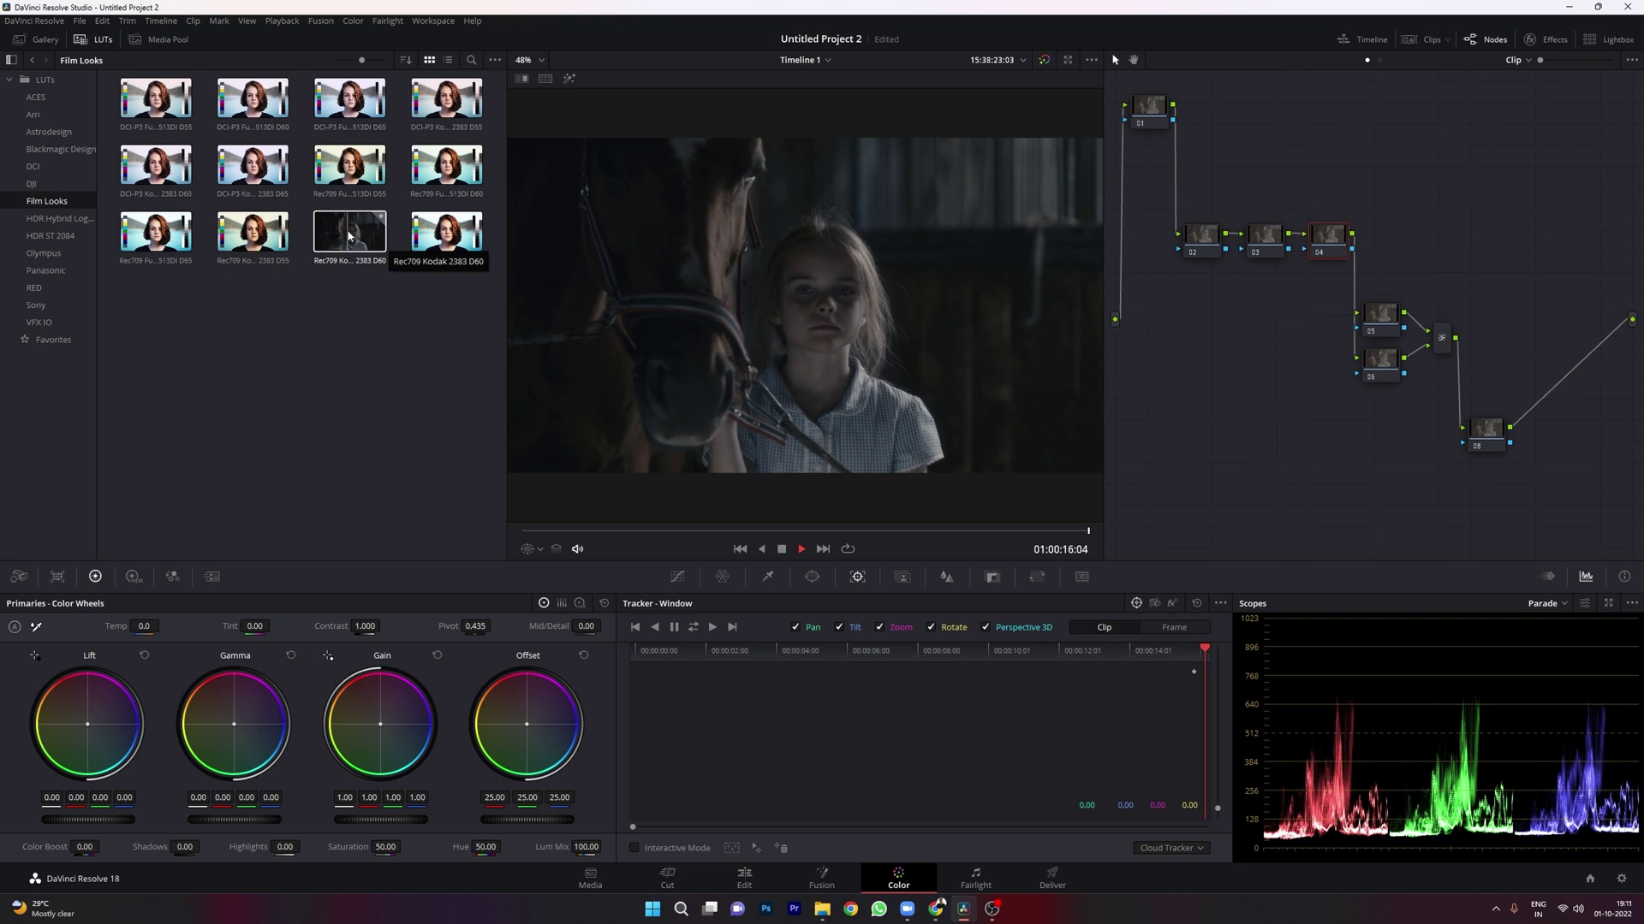
{"action": "left_click_drag", "start_coordinate": [349, 236], "coordinate": [1330, 239]}
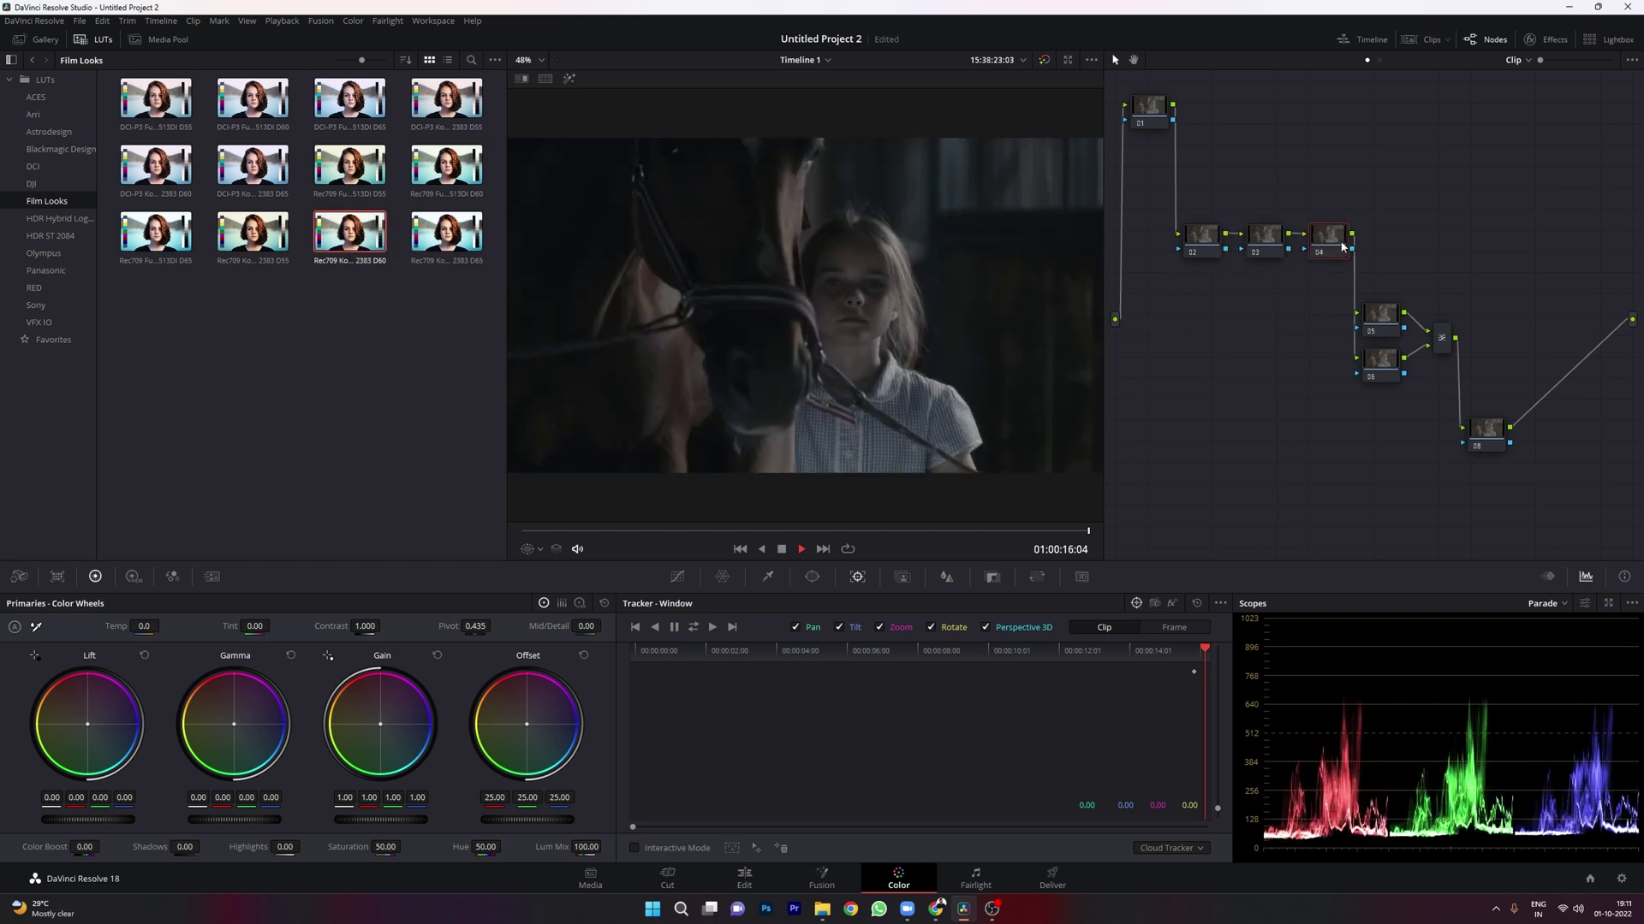
{"action": "left_click", "coordinate": [99, 38]}
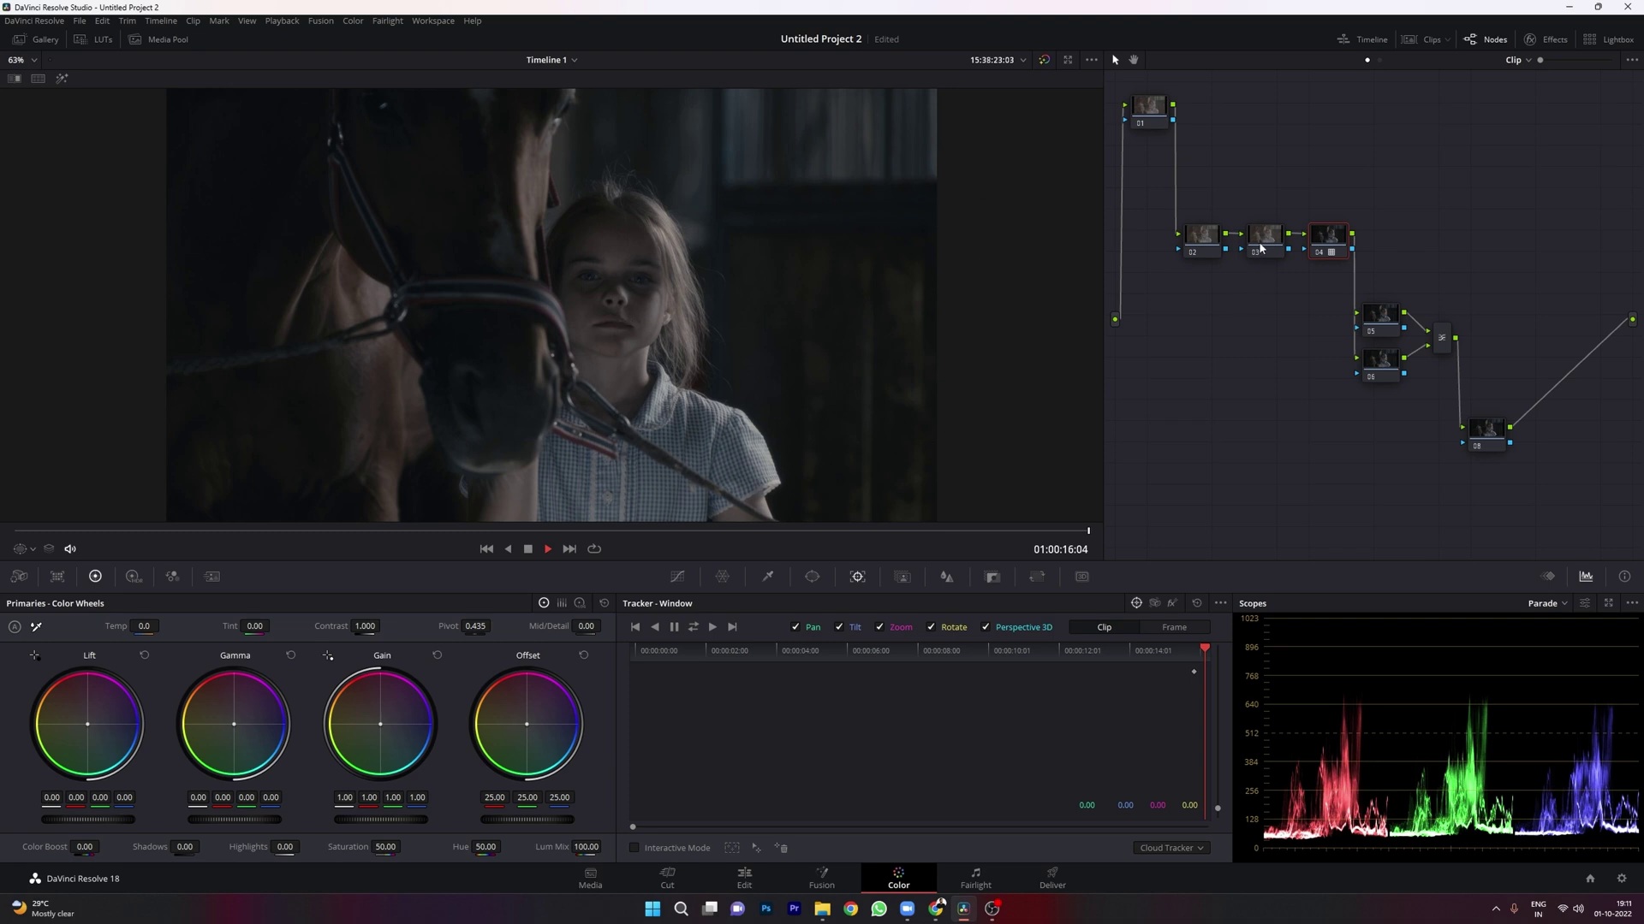
- Brighten the image on node 02 with gamma 0.11 and saturation 76
{"action": "left_click", "coordinate": [1203, 243]}
{"action": "scroll", "coordinate": [229, 822], "scroll_direction": "up", "scroll_amount": 10}
{"action": "scroll", "coordinate": [228, 818], "scroll_direction": "up", "scroll_amount": 1}
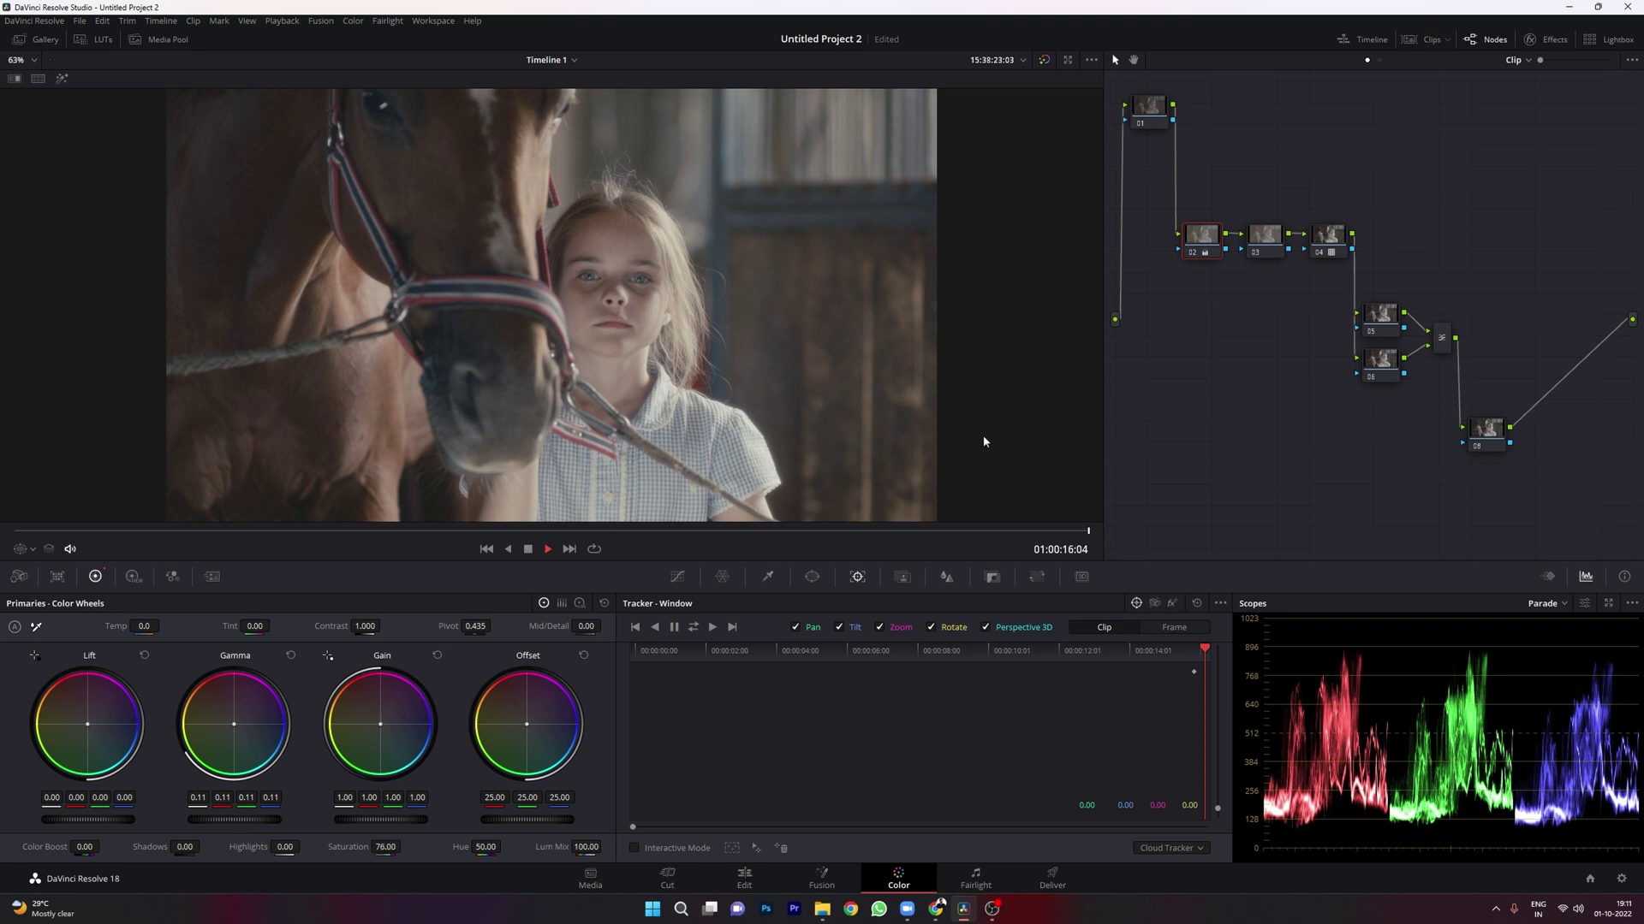
- Balance node 03 with offset 24.40 red, 24.40 green and 23.20 blue using the color bars, and compare it off and on
{"action": "left_click", "coordinate": [1261, 241]}
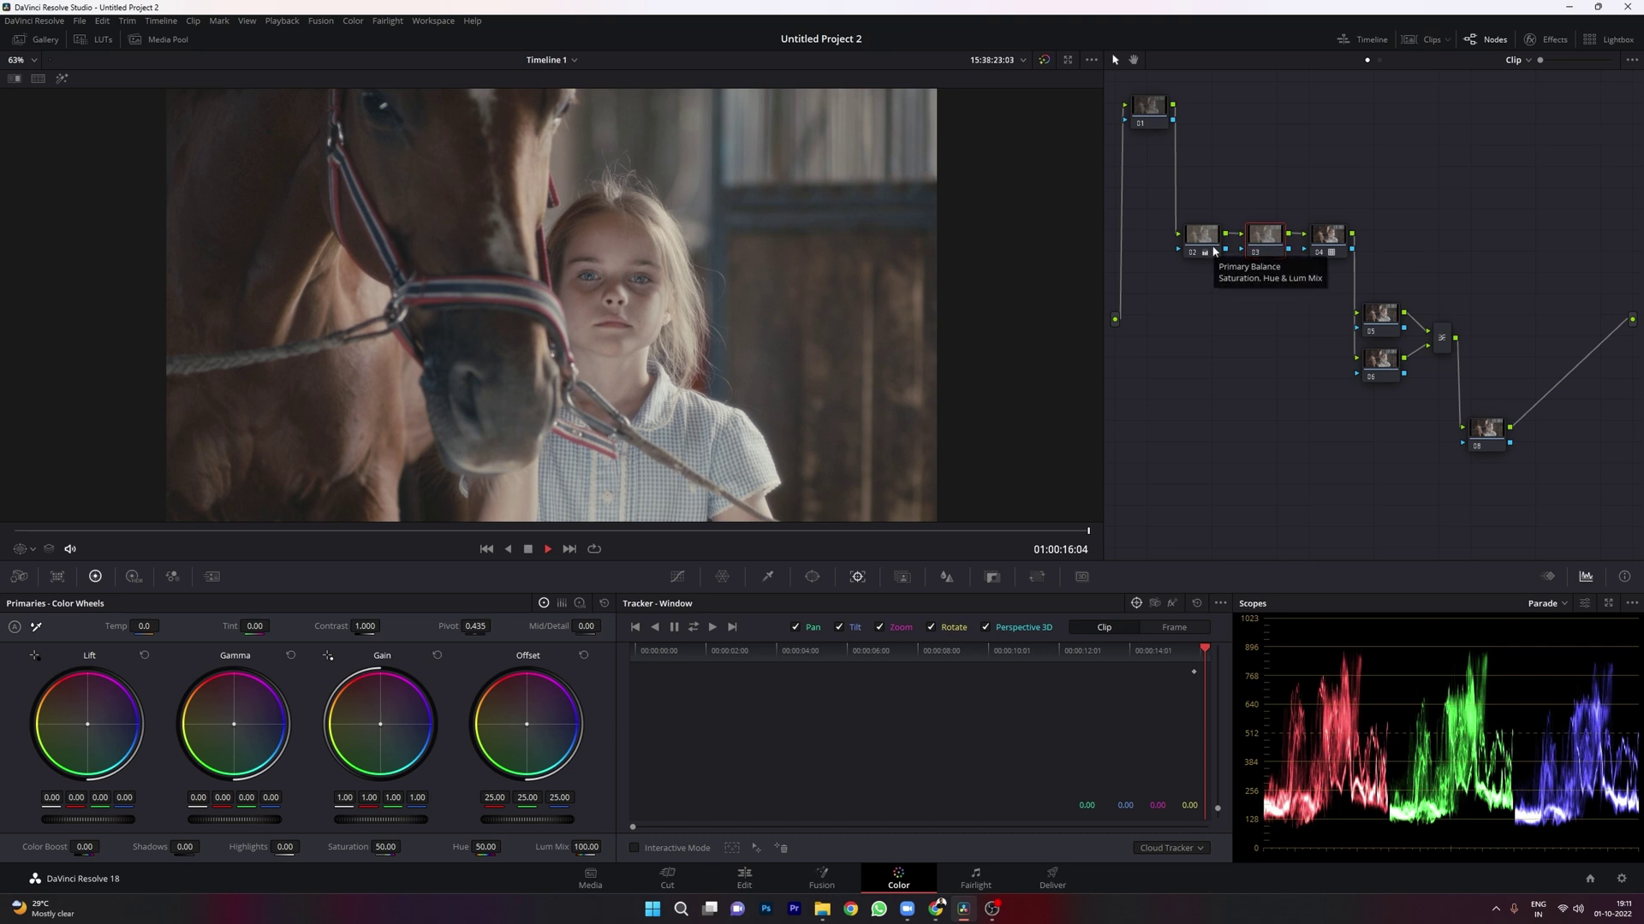
{"action": "left_click", "coordinate": [562, 603]}
{"action": "scroll", "coordinate": [512, 737], "scroll_direction": "down", "scroll_amount": 3}
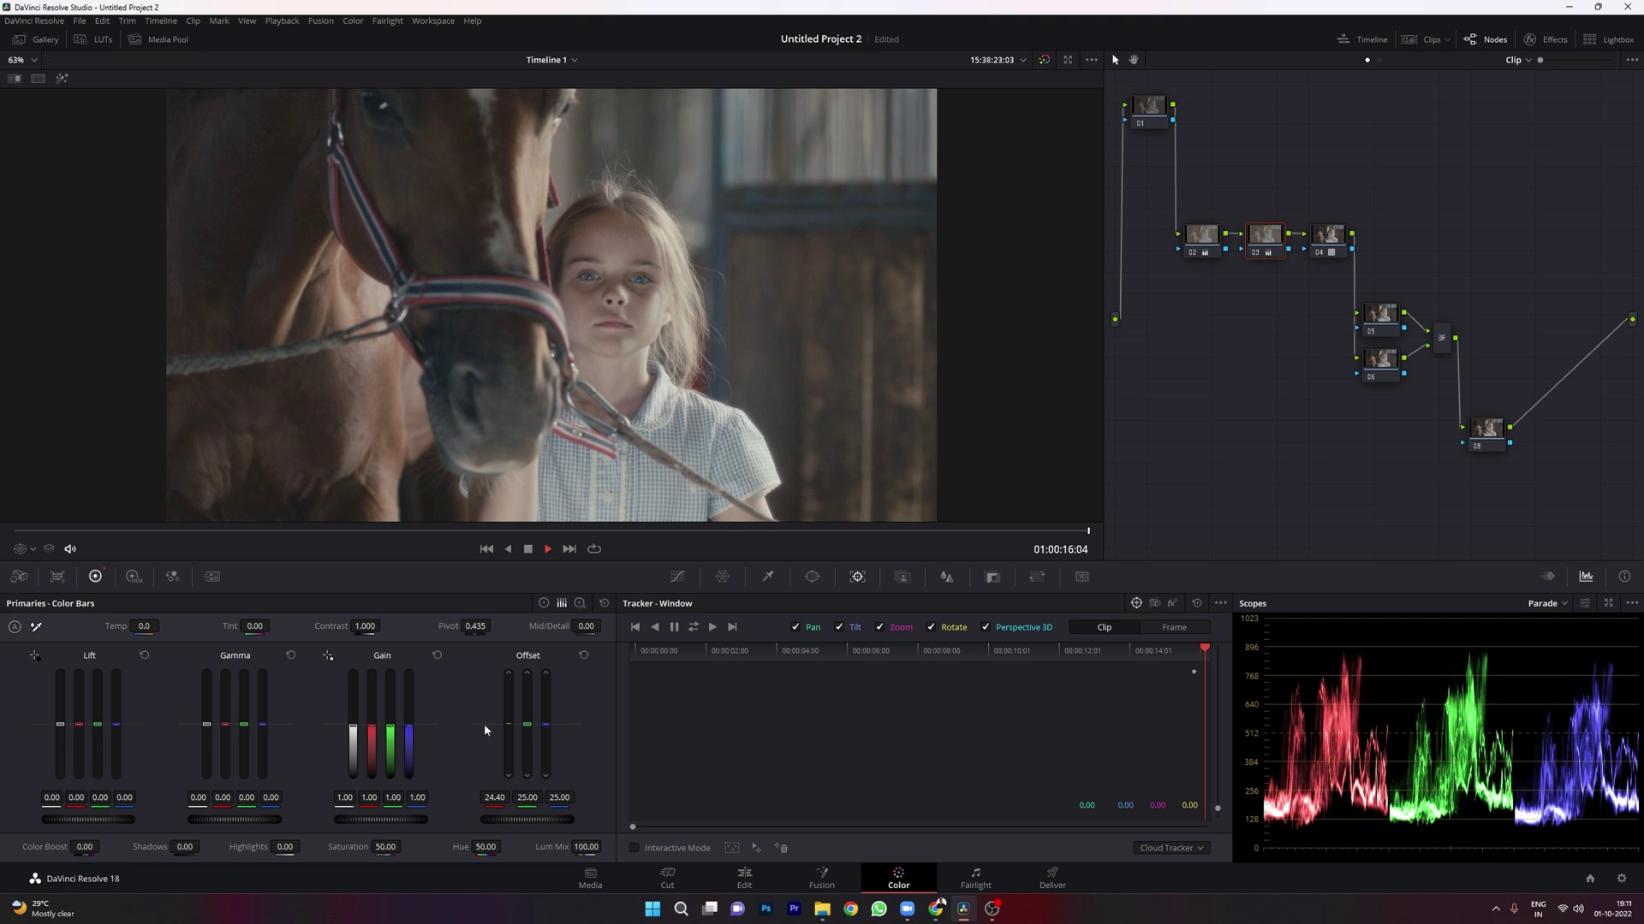
{"action": "scroll", "coordinate": [525, 739], "scroll_direction": "down", "scroll_amount": 3}
{"action": "scroll", "coordinate": [549, 731], "scroll_direction": "down", "scroll_amount": 9}
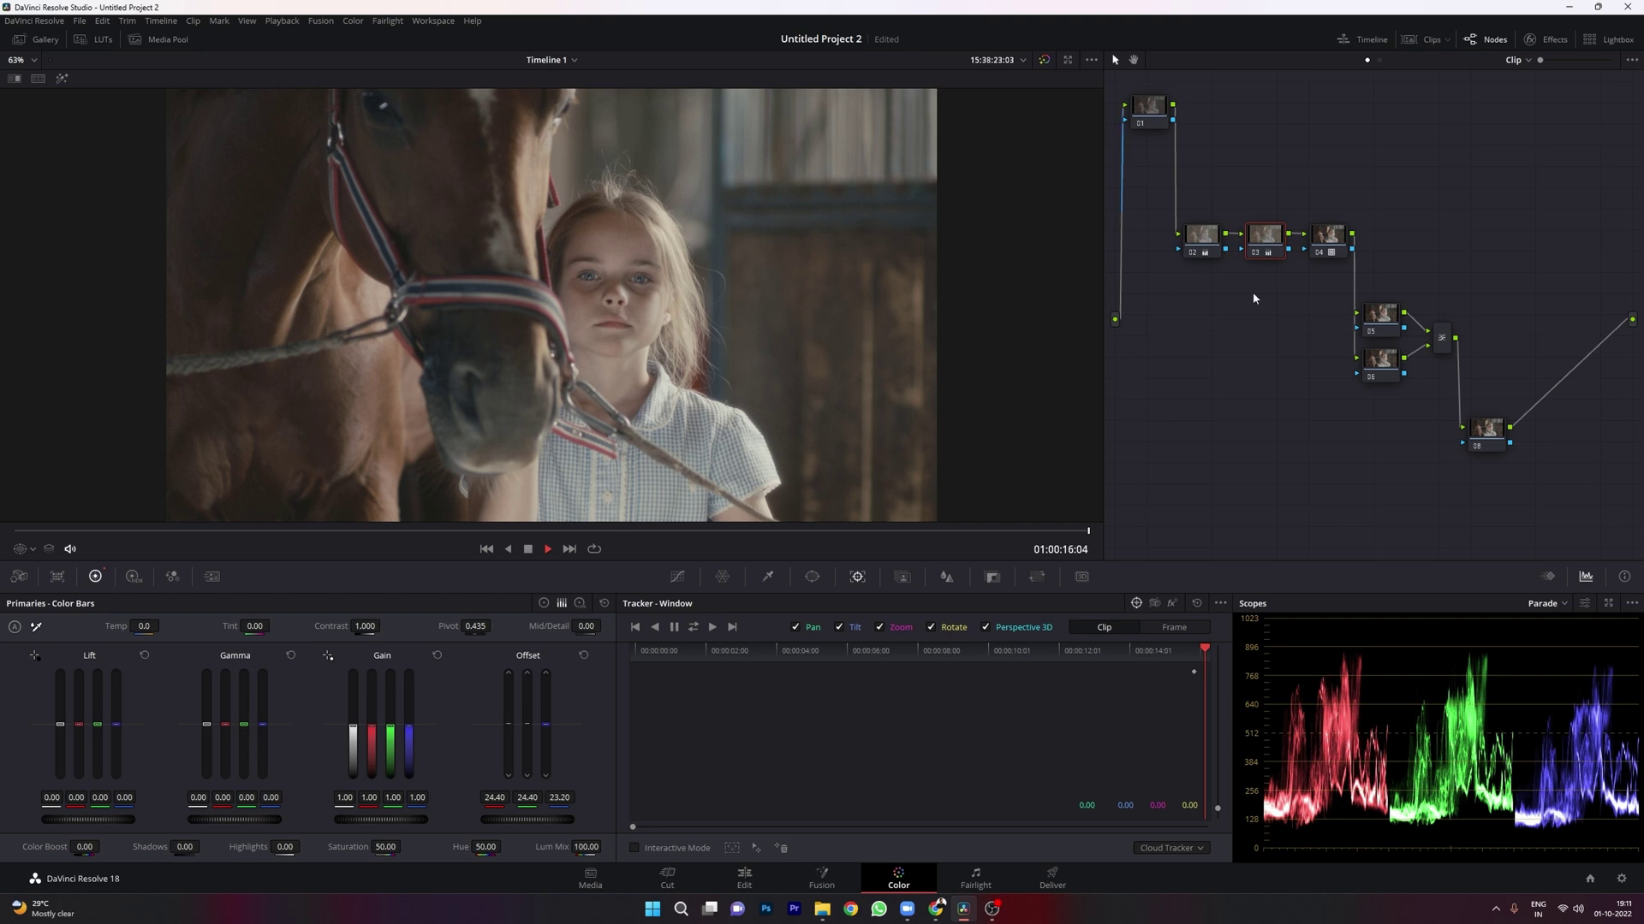
{"action": "left_click", "coordinate": [1254, 255]}
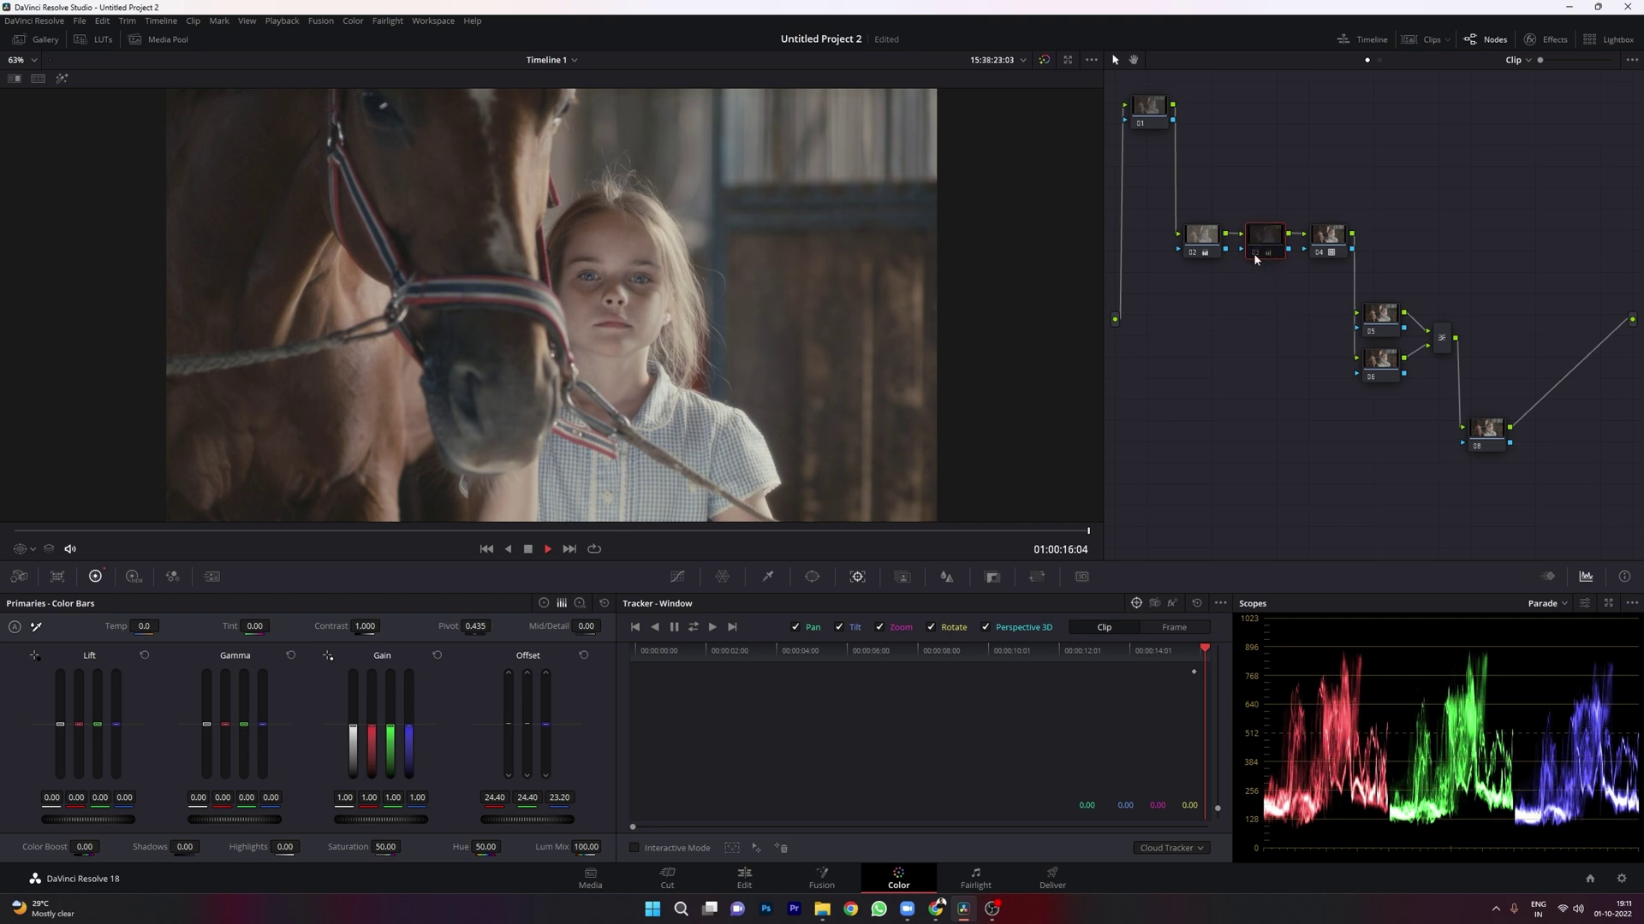
{"action": "left_click", "coordinate": [1253, 253]}
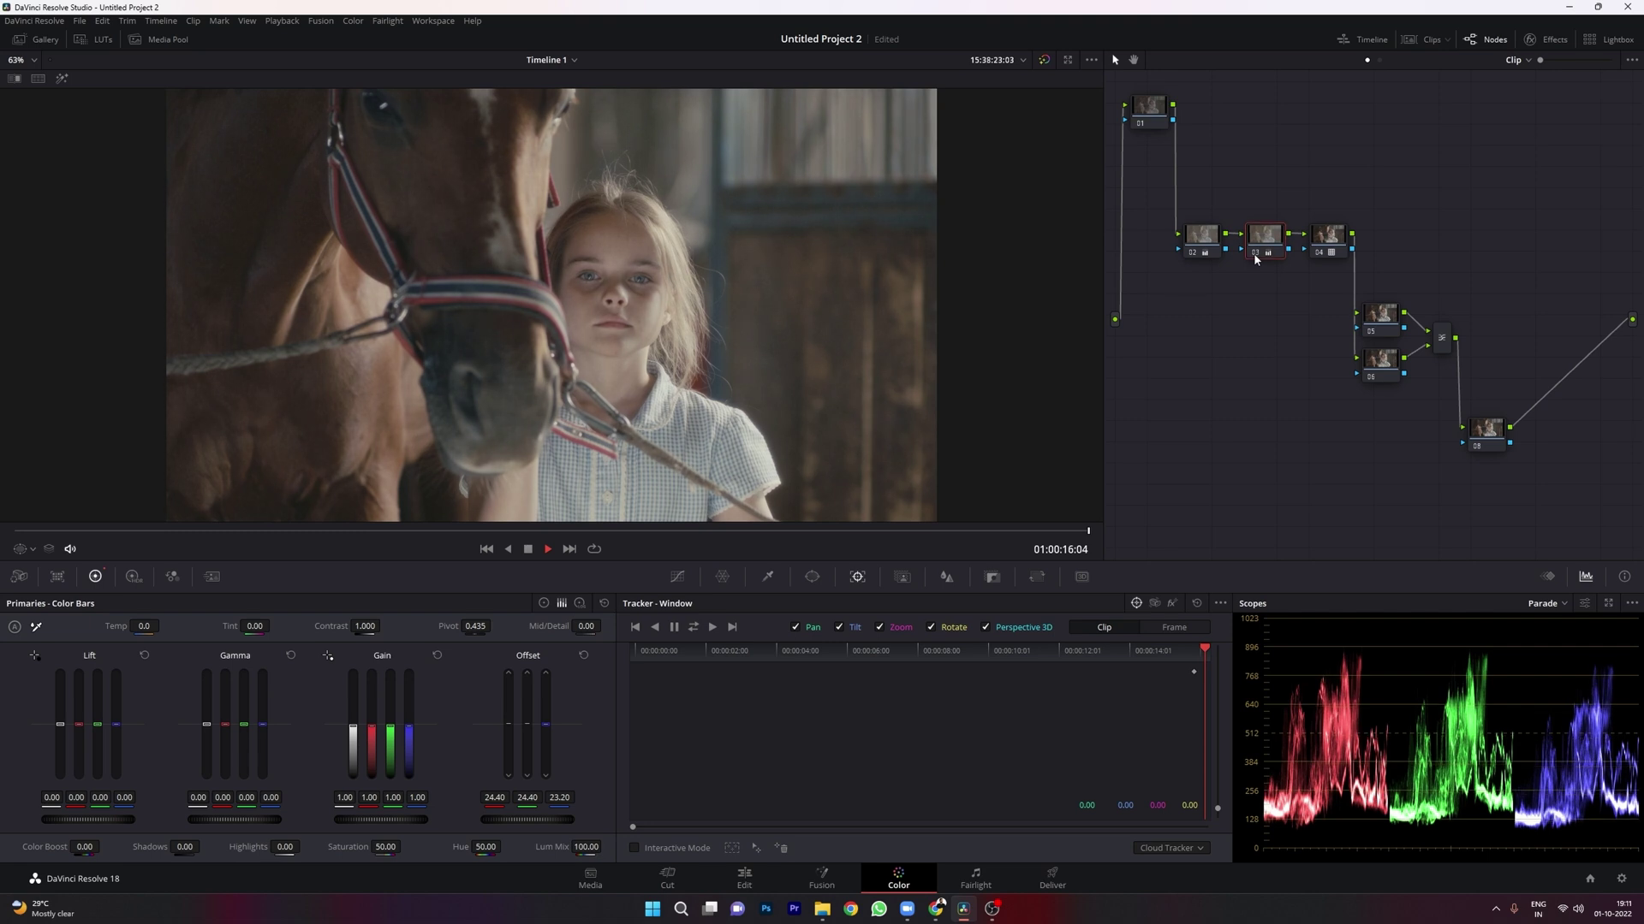
- Set node 02 to lift -0.01, gamma 0.04 and gain 1.36, and compare the image with nodes 02 to 04 off and on
{"action": "left_click", "coordinate": [1202, 239]}
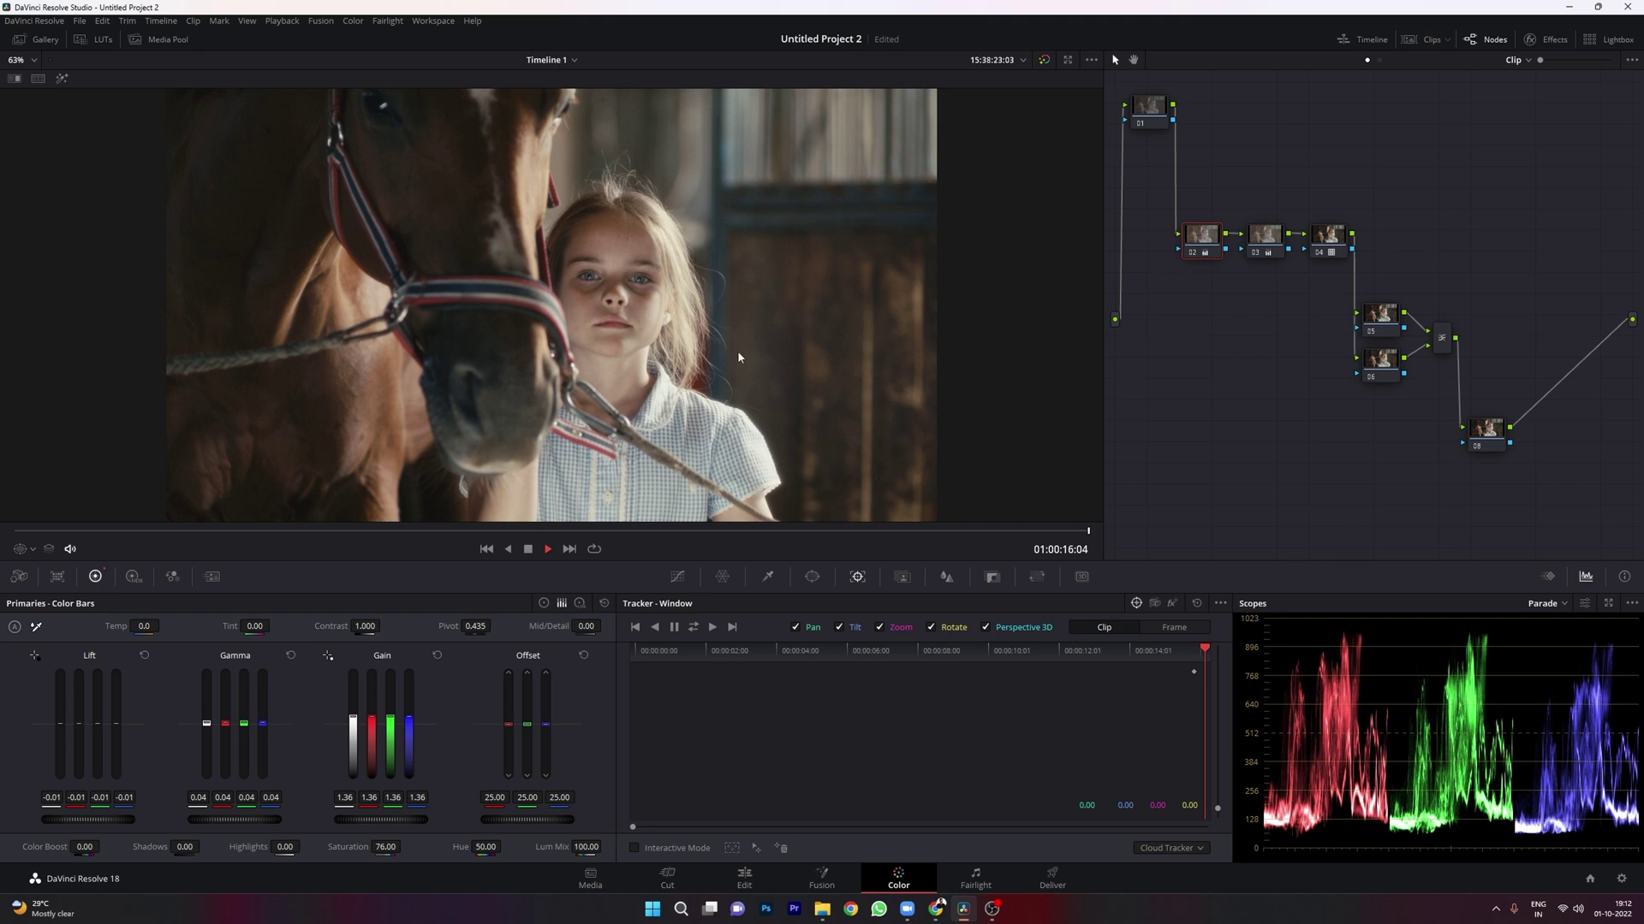
{"action": "left_click_drag", "start_coordinate": [1186, 191], "coordinate": [1326, 243]}
{"action": "key", "text": "ctrl+d"}
{"action": "key", "text": "ctrl+d"}
{"action": "key", "text": "ctrl+d"}
{"action": "key", "text": "ctrl+d"}
- Sample the girl's forehead skin with the HSL qualifier on node 05 and show the key in the highlight view
{"action": "left_click", "coordinate": [1387, 316]}
{"action": "left_click", "coordinate": [768, 577]}
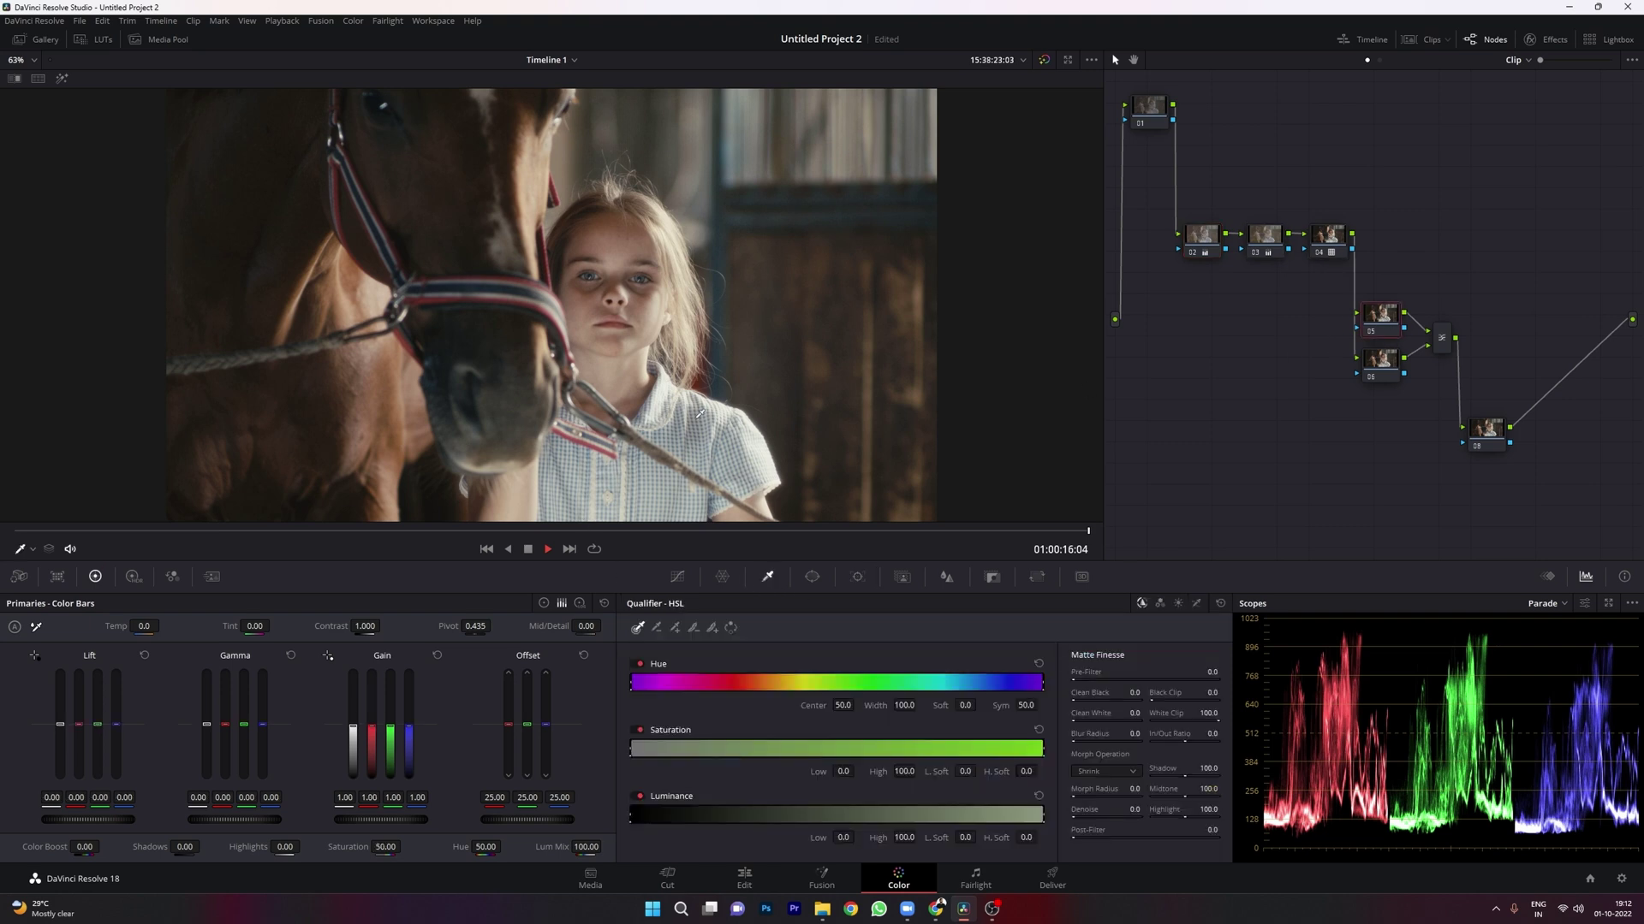
{"action": "scroll", "coordinate": [587, 207], "scroll_direction": "up", "scroll_amount": 6}
{"action": "left_click", "coordinate": [587, 207]}
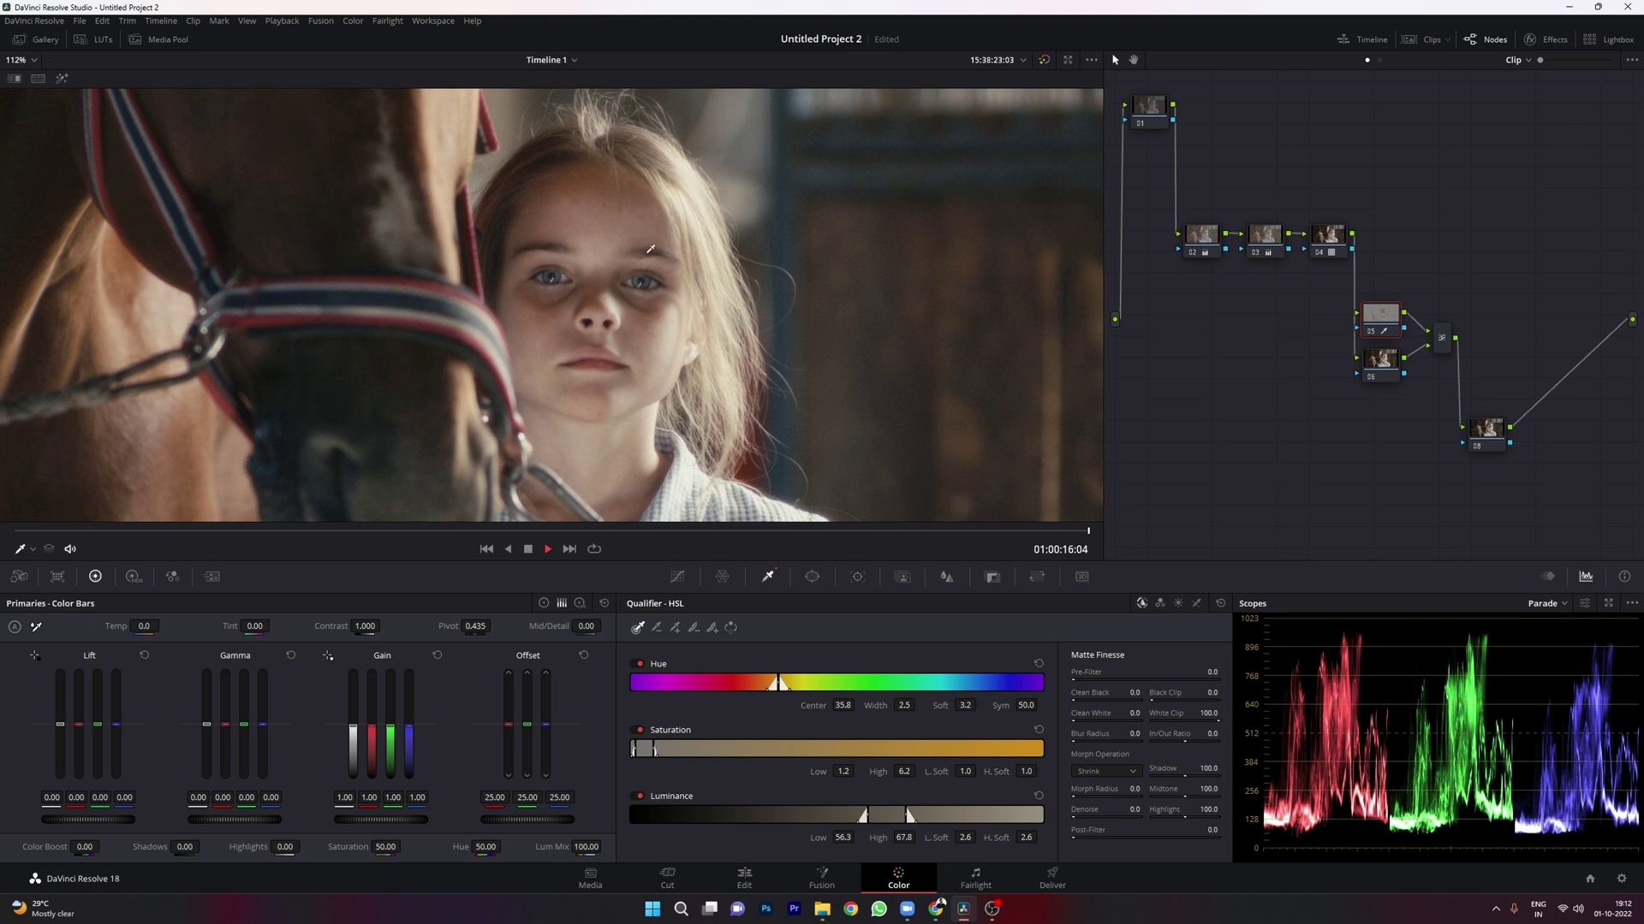
{"action": "left_click", "coordinate": [62, 77]}
{"action": "scroll", "coordinate": [669, 291], "scroll_direction": "down", "scroll_amount": 6}
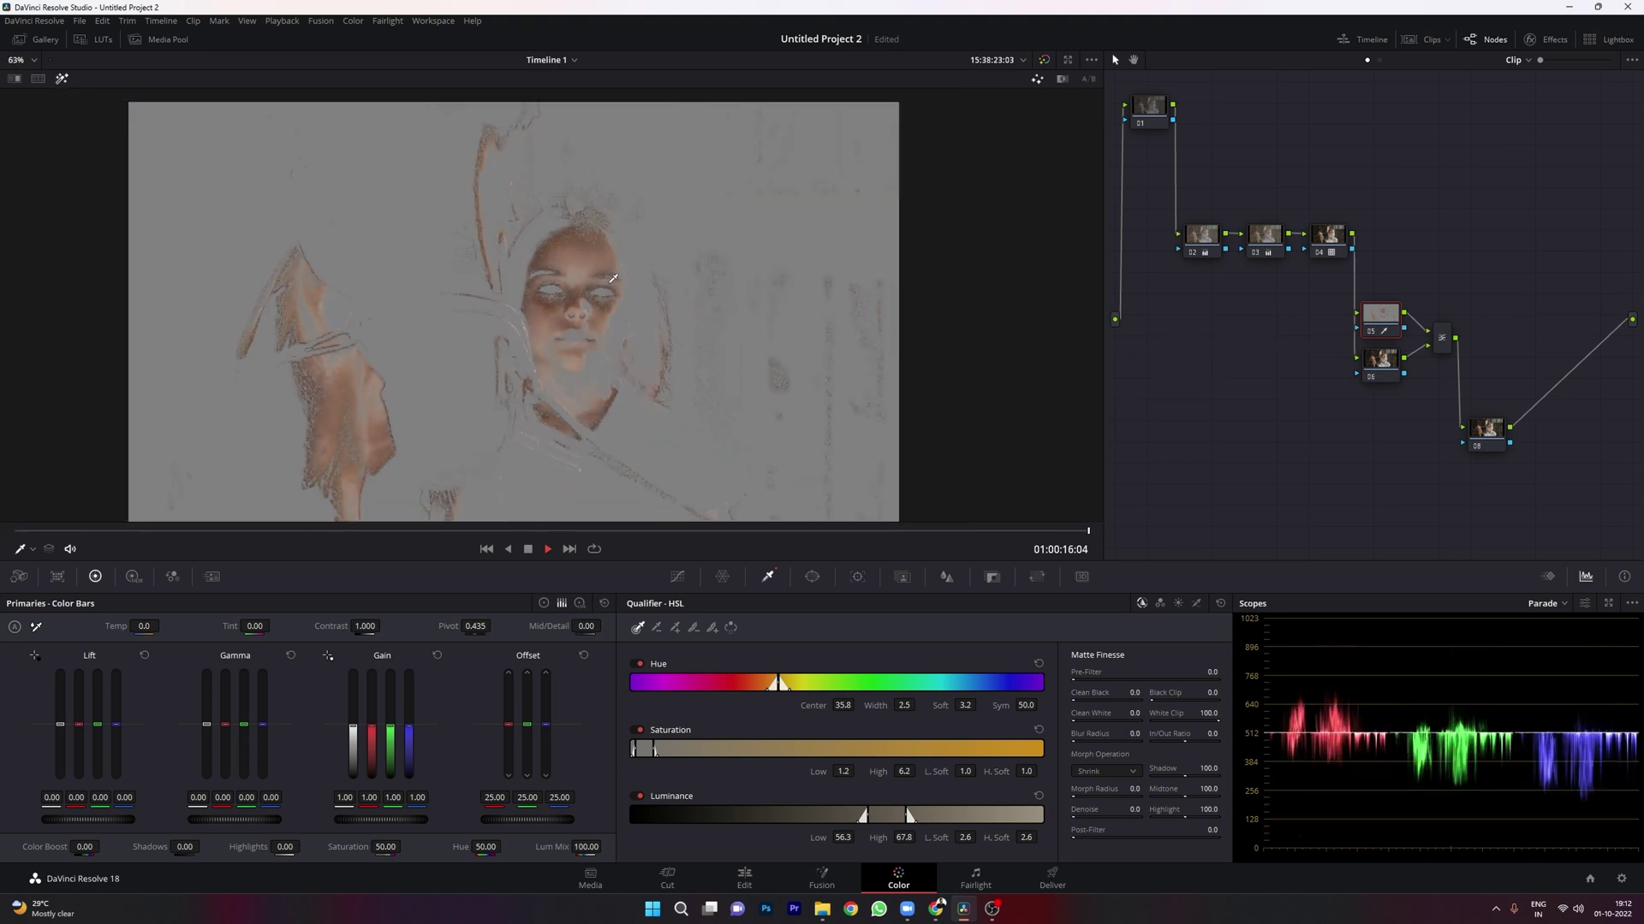
{"action": "left_click", "coordinate": [812, 578]}
{"action": "left_click", "coordinate": [645, 763]}
{"action": "scroll", "coordinate": [552, 137], "scroll_direction": "up", "scroll_amount": 4}
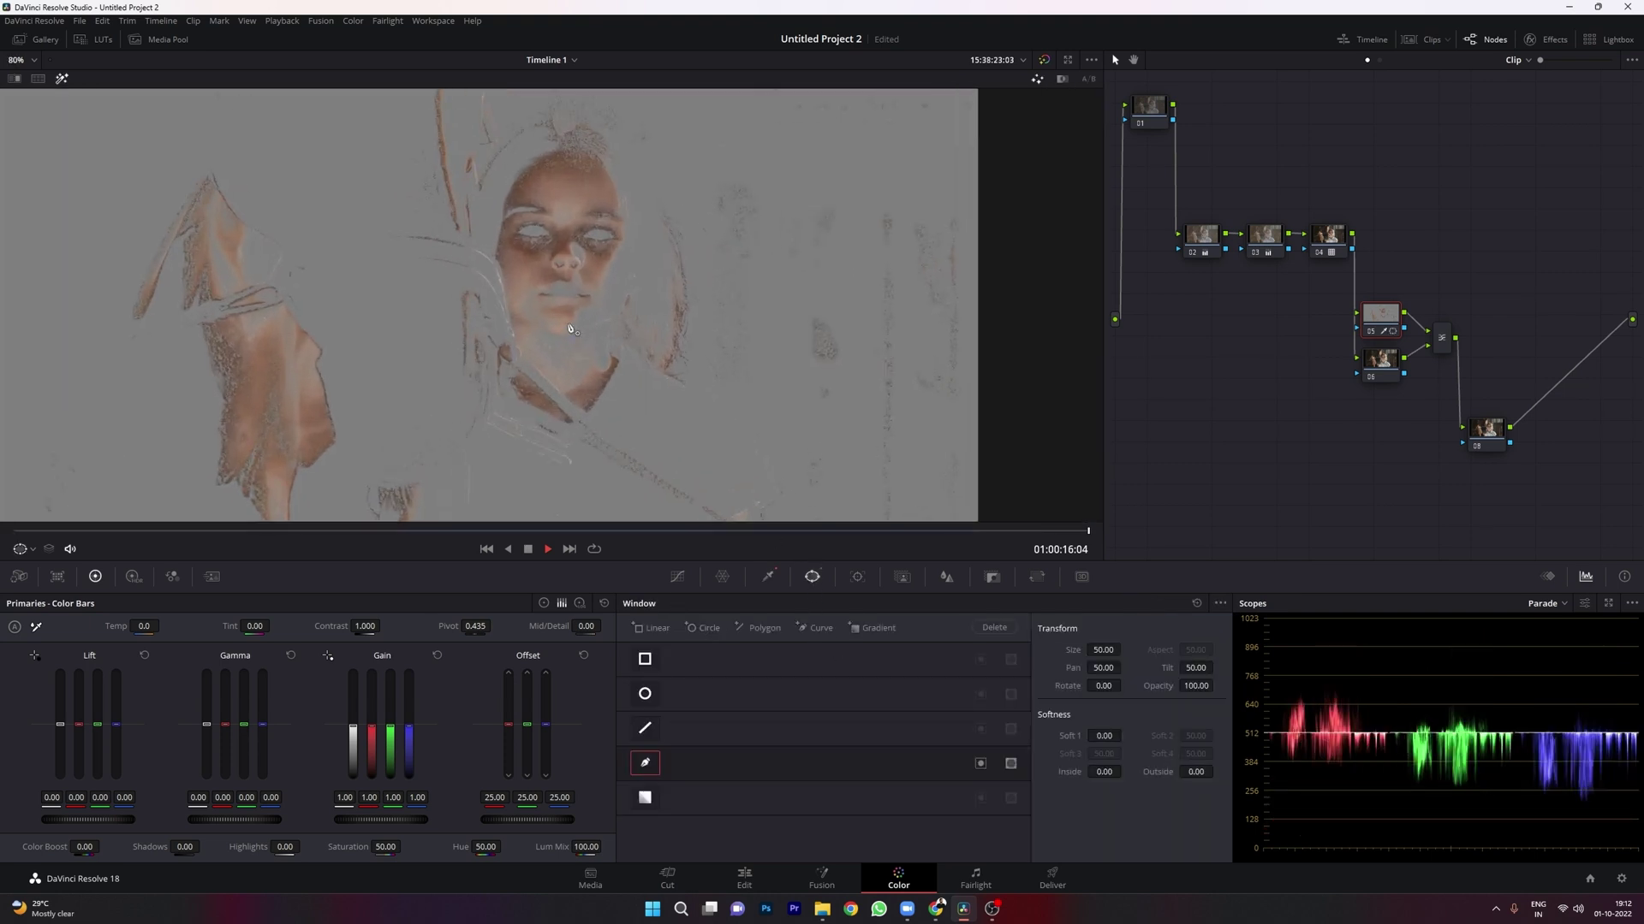
{"action": "scroll", "coordinate": [552, 137], "scroll_direction": "down", "scroll_amount": 1}
{"action": "left_click", "coordinate": [591, 124]}
{"action": "left_click", "coordinate": [532, 135]}
{"action": "left_click", "coordinate": [493, 157]}
{"action": "left_click", "coordinate": [484, 224]}
{"action": "left_click", "coordinate": [484, 283]}
- Draw a closed curve window around the girl's face and neck at 01:00:07:06, softened with Soft 1 7.08, inside 3.70 and outside 2.18
{"action": "left_click_drag", "start_coordinate": [389, 532], "coordinate": [496, 532]}
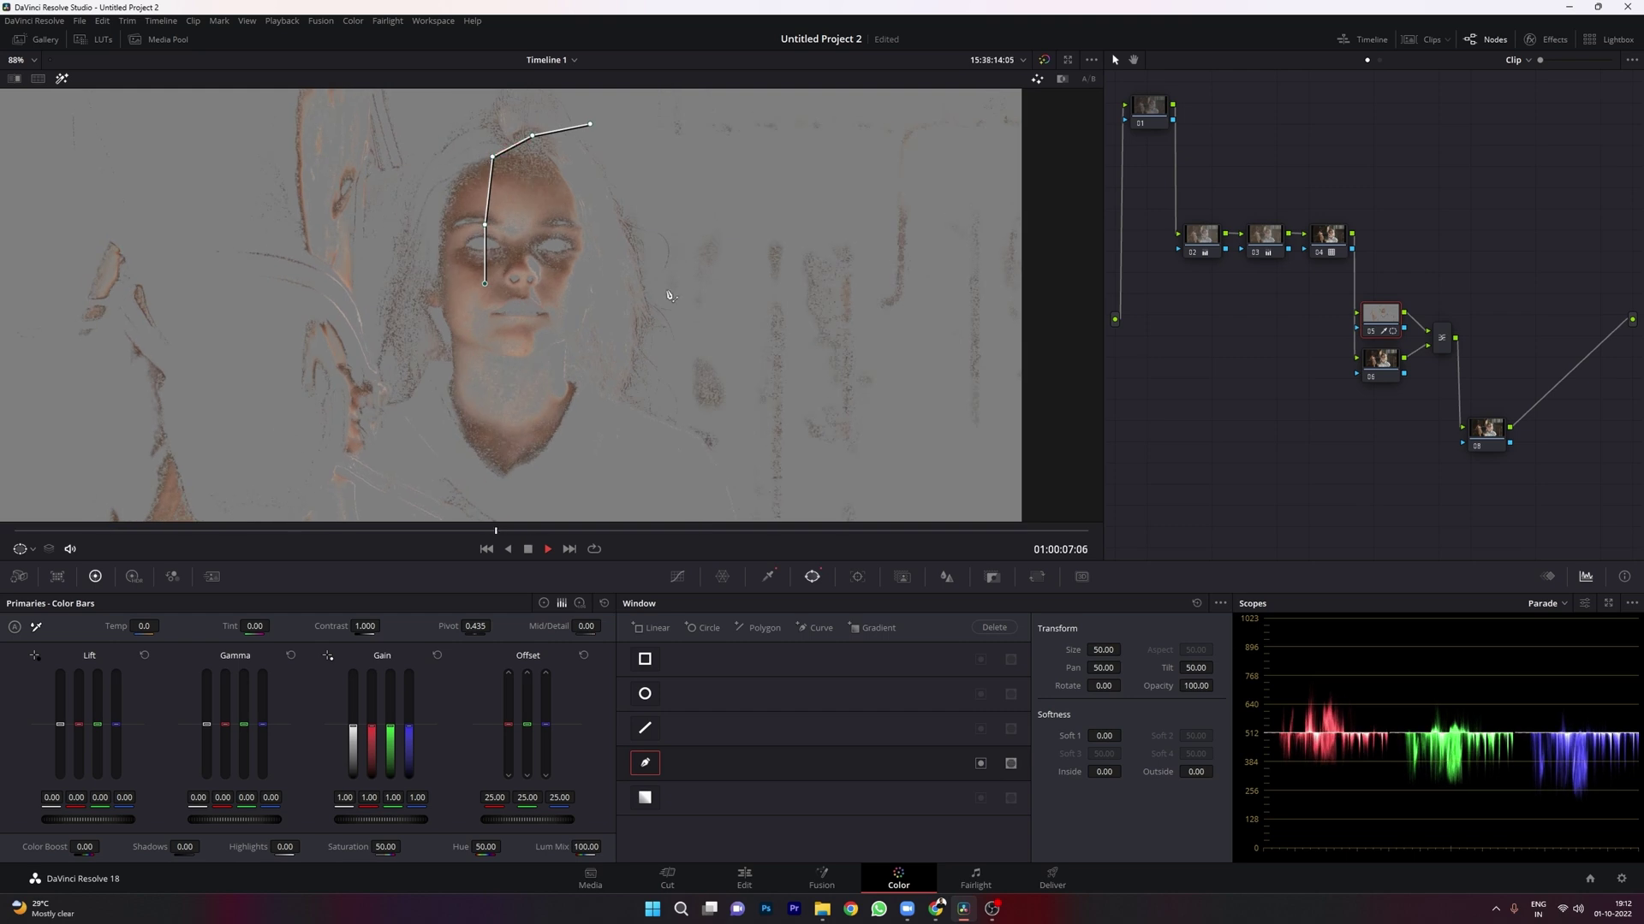
{"action": "left_click", "coordinate": [1196, 603]}
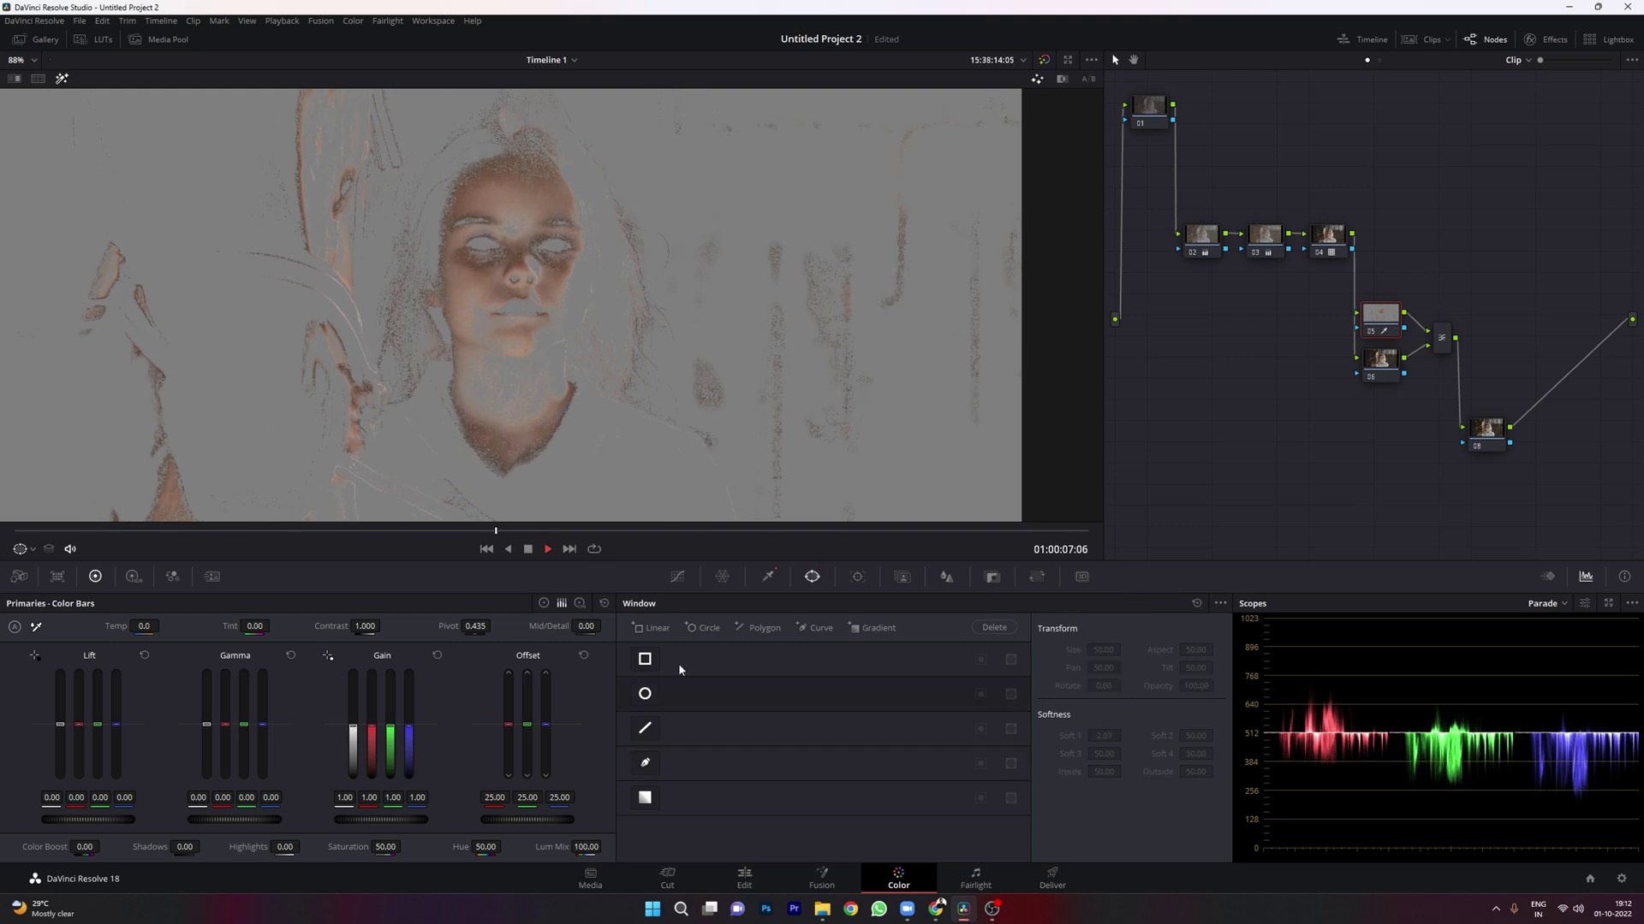
{"action": "left_click", "coordinate": [644, 764]}
{"action": "left_click", "coordinate": [542, 145]}
{"action": "left_click", "coordinate": [450, 155]}
{"action": "left_click", "coordinate": [435, 211]}
{"action": "left_click", "coordinate": [425, 295]}
{"action": "left_click", "coordinate": [431, 367]}
{"action": "left_click", "coordinate": [440, 419]}
{"action": "left_click", "coordinate": [475, 468]}
{"action": "left_click", "coordinate": [506, 478]}
{"action": "left_click", "coordinate": [567, 451]}
{"action": "left_click", "coordinate": [598, 393]}
{"action": "left_click", "coordinate": [610, 285]}
{"action": "left_click", "coordinate": [594, 206]}
{"action": "left_click", "coordinate": [567, 157]}
{"action": "left_click", "coordinate": [543, 145]}
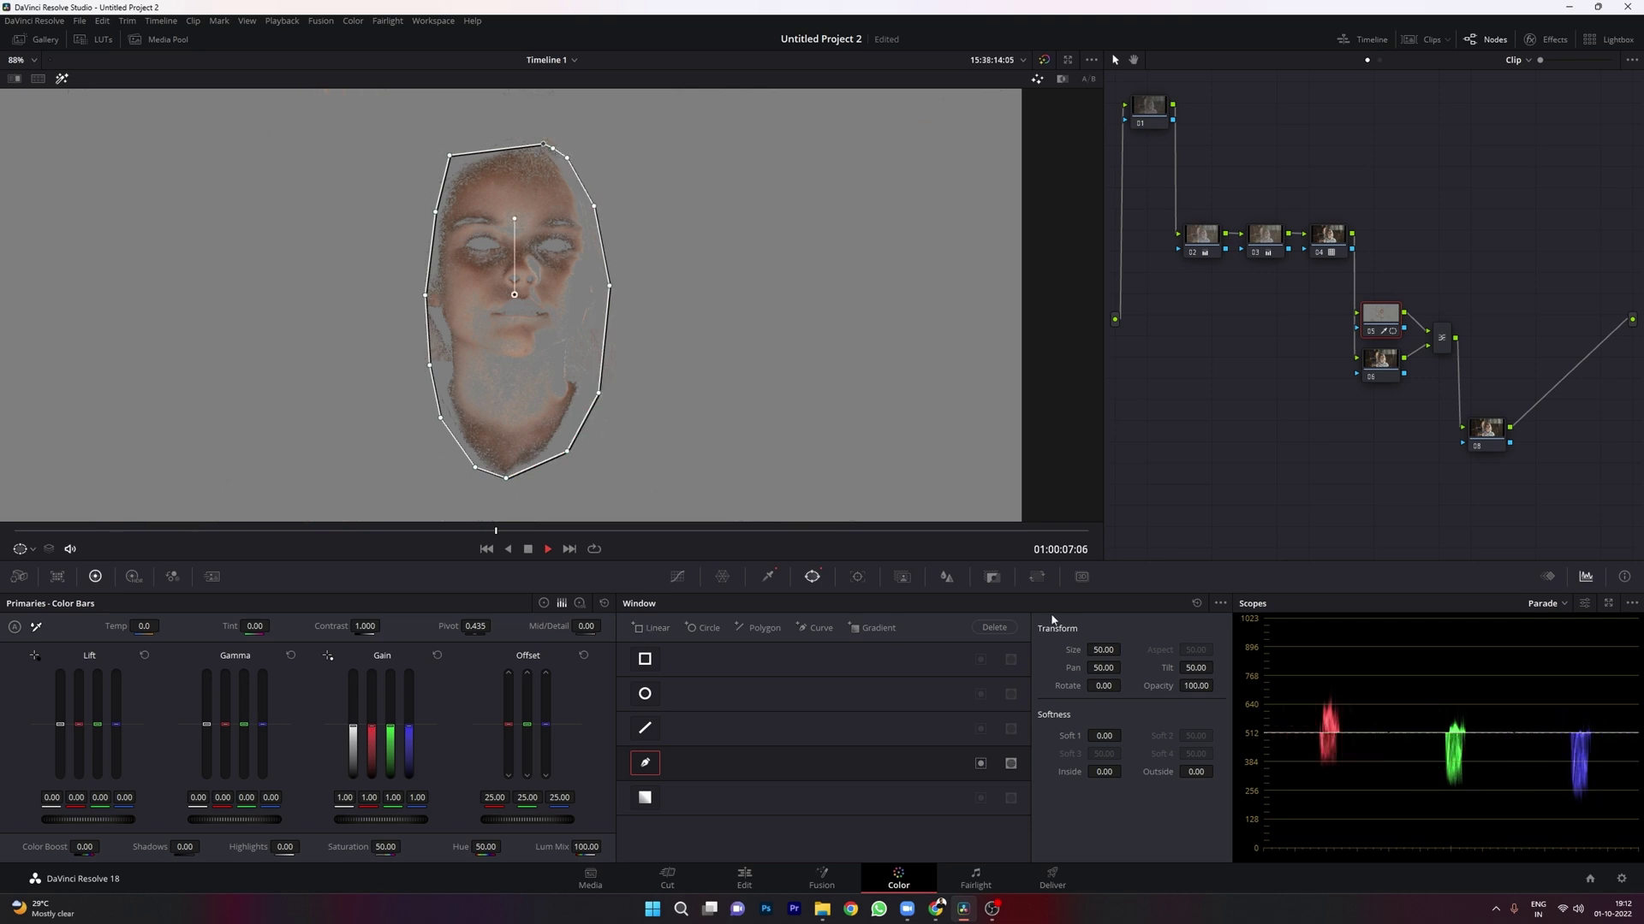
{"action": "left_click_drag", "start_coordinate": [1109, 733], "coordinate": [1219, 769]}
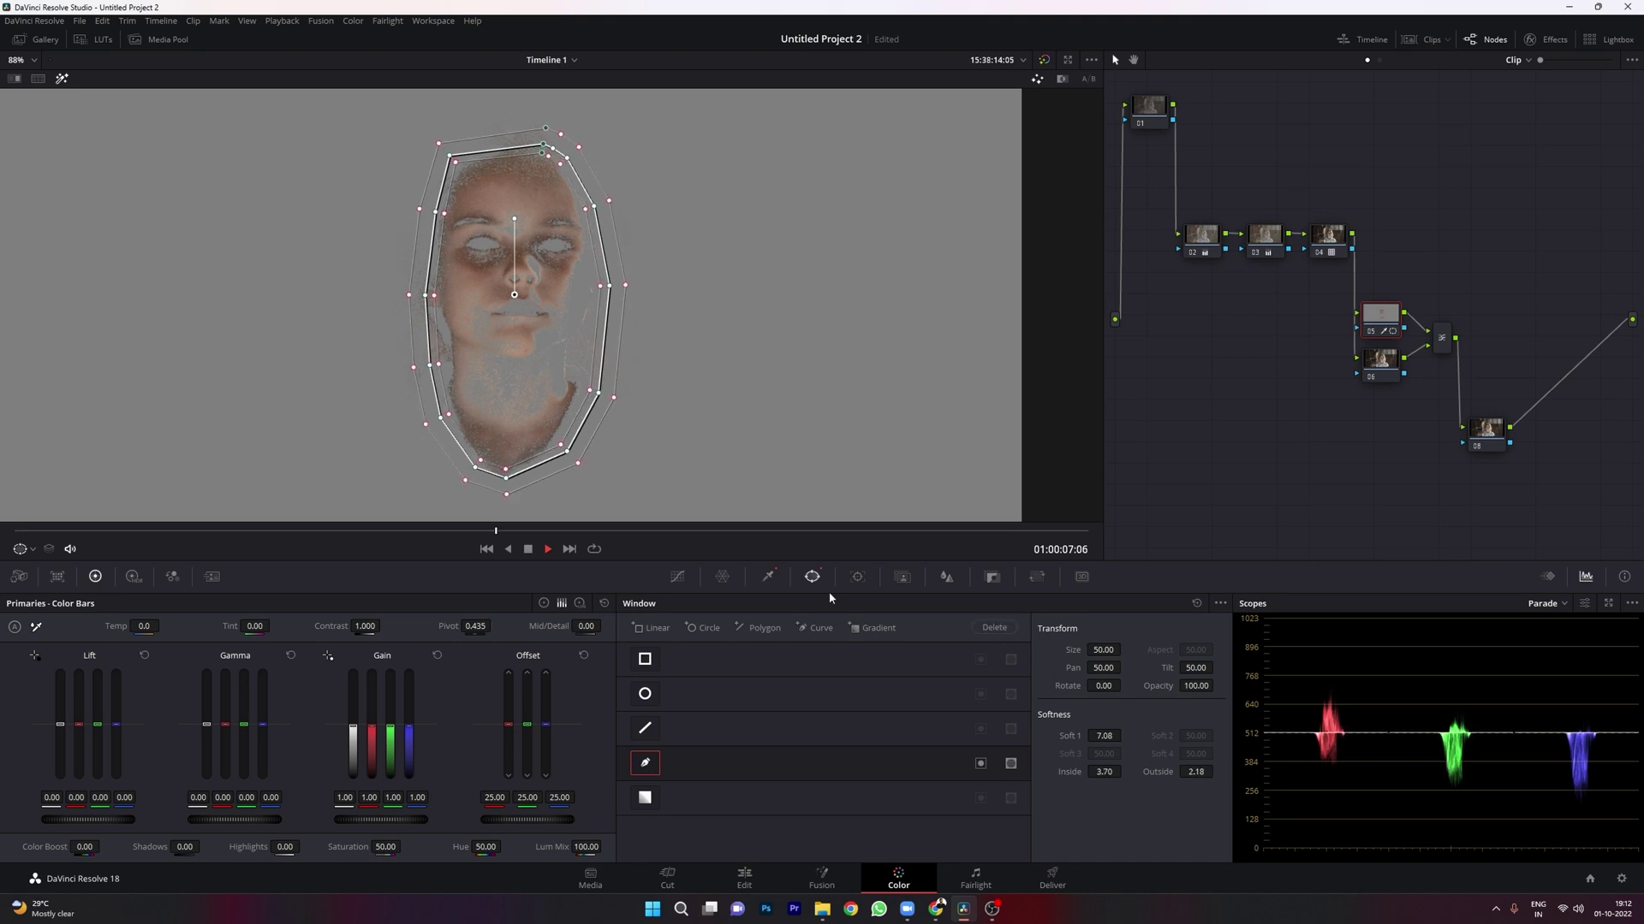
- Widen the skin key to hue width 10.9, luminance high 72.6 and saturation low 1.8
{"action": "left_click", "coordinate": [771, 577]}
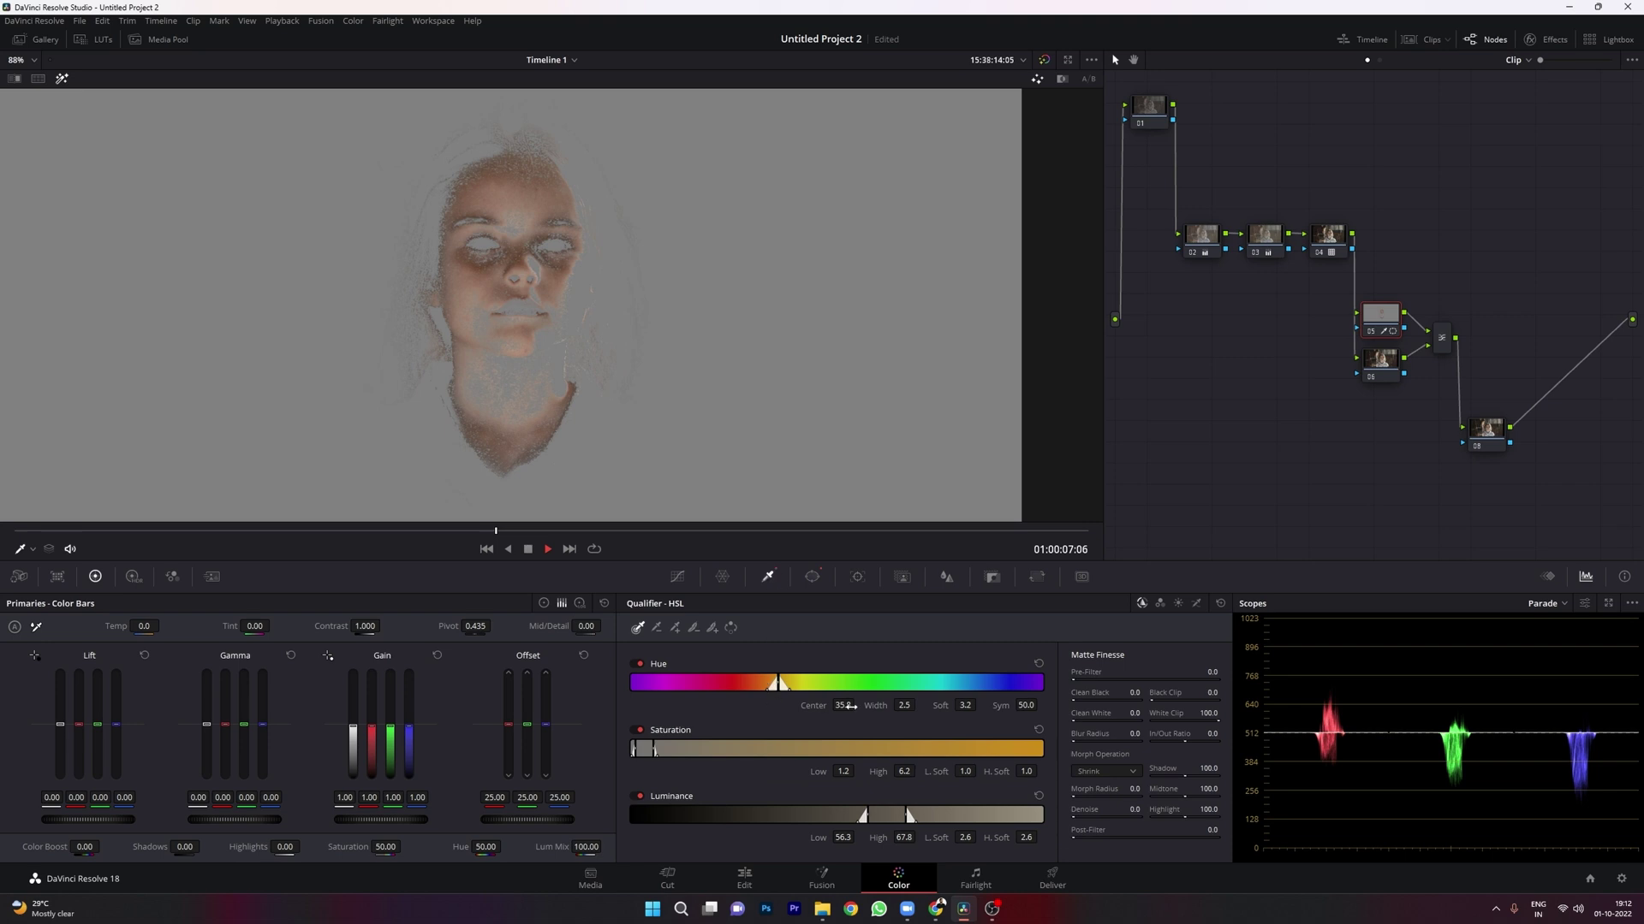
{"action": "left_click_drag", "start_coordinate": [904, 706], "coordinate": [857, 705]}
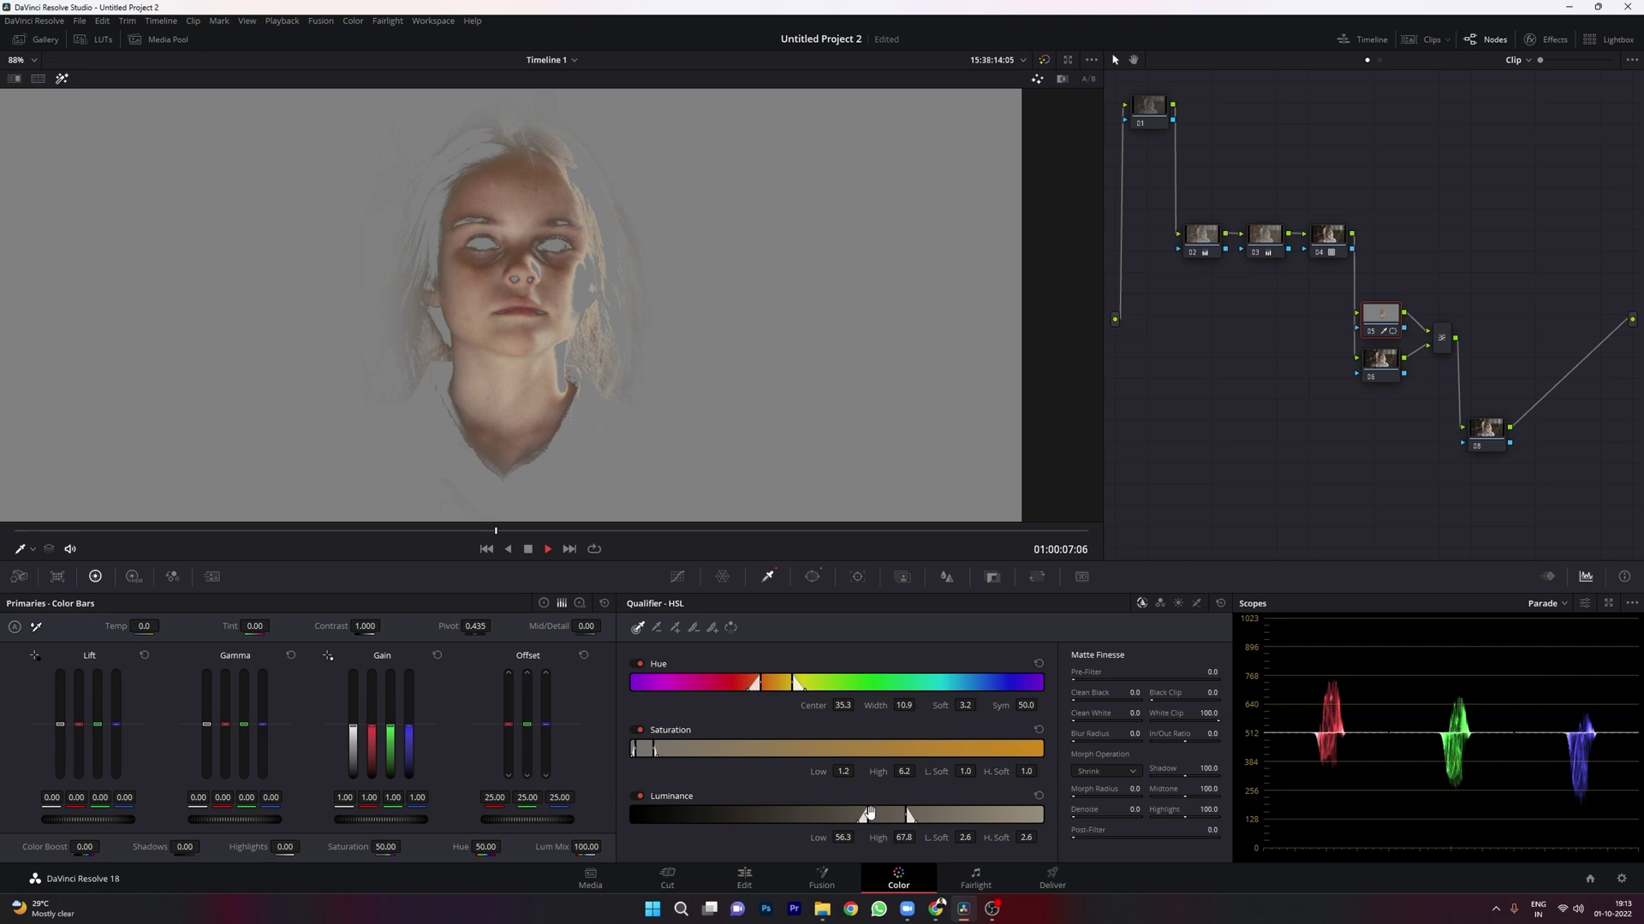
{"action": "left_click_drag", "start_coordinate": [904, 838], "coordinate": [911, 840]}
{"action": "left_click_drag", "start_coordinate": [847, 772], "coordinate": [858, 771]}
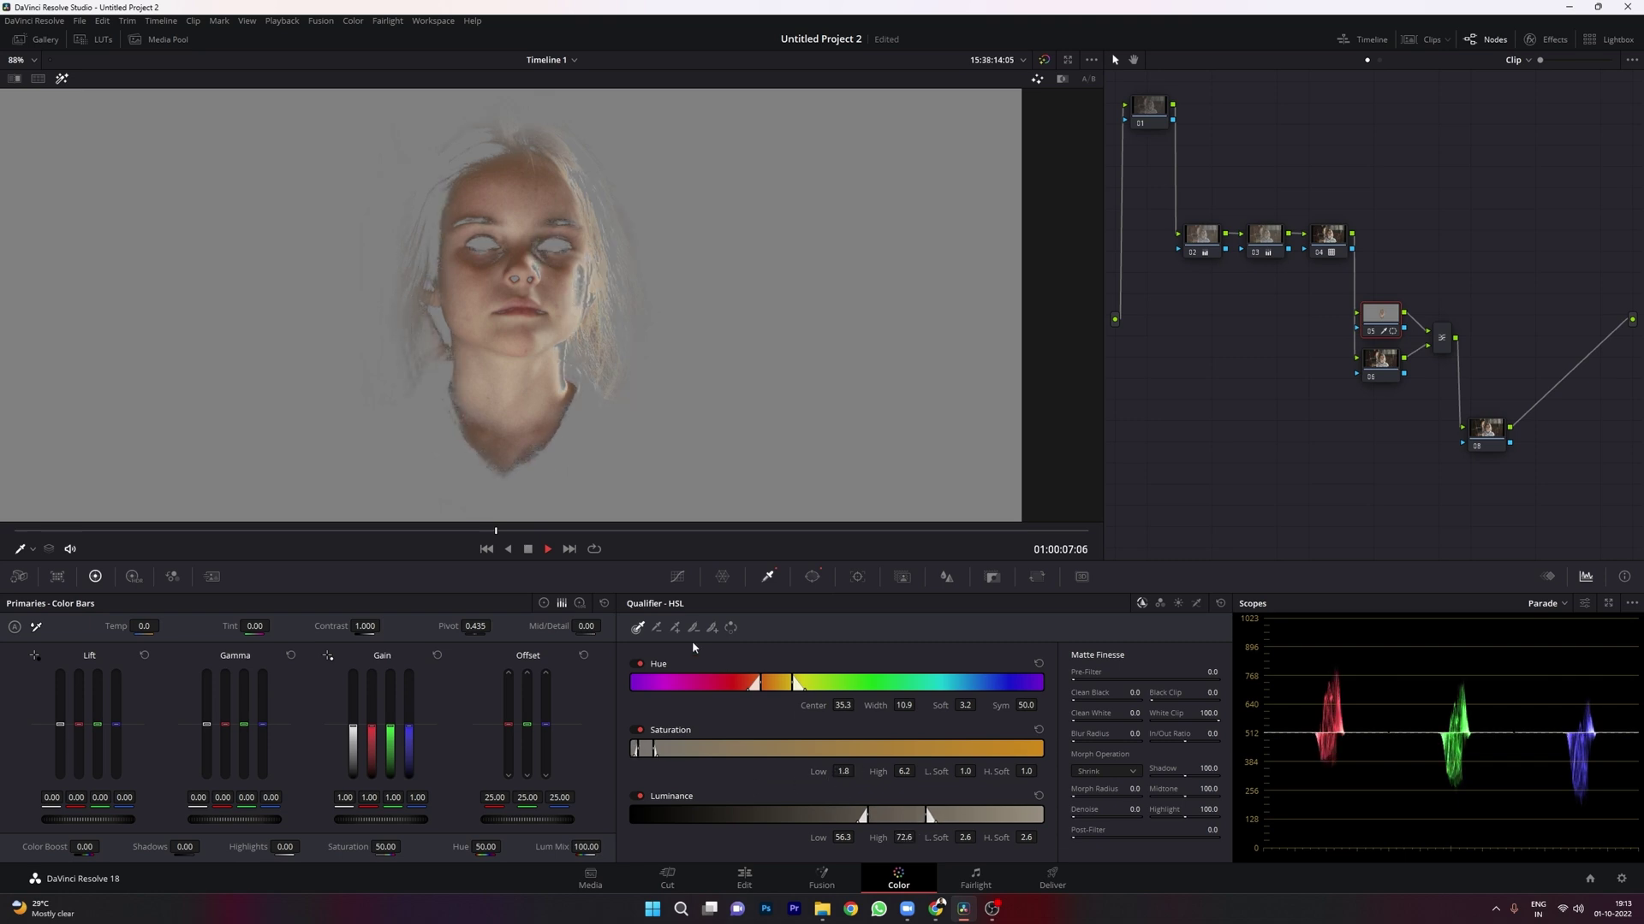
- Resample the skin on the girl's cheek and refine the key to hue width 12.2, saturation 2.1 to 6.4 and luminance low 55.5
{"action": "left_click", "coordinate": [583, 275]}
{"action": "left_click", "coordinate": [565, 272]}
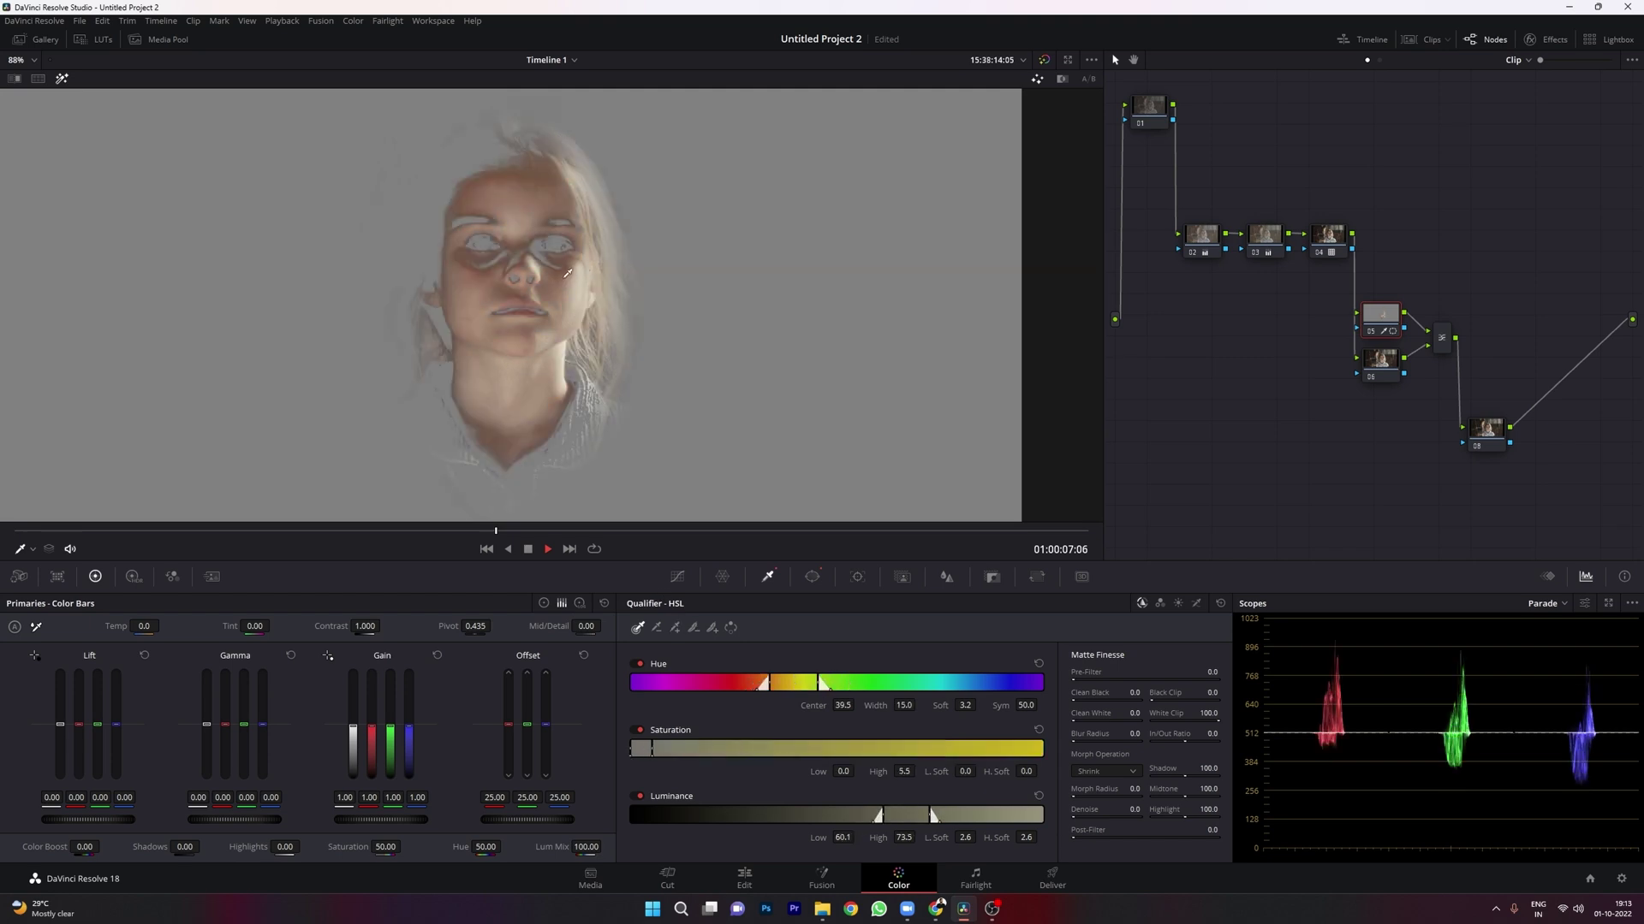
{"action": "left_click_drag", "start_coordinate": [841, 772], "coordinate": [911, 769]}
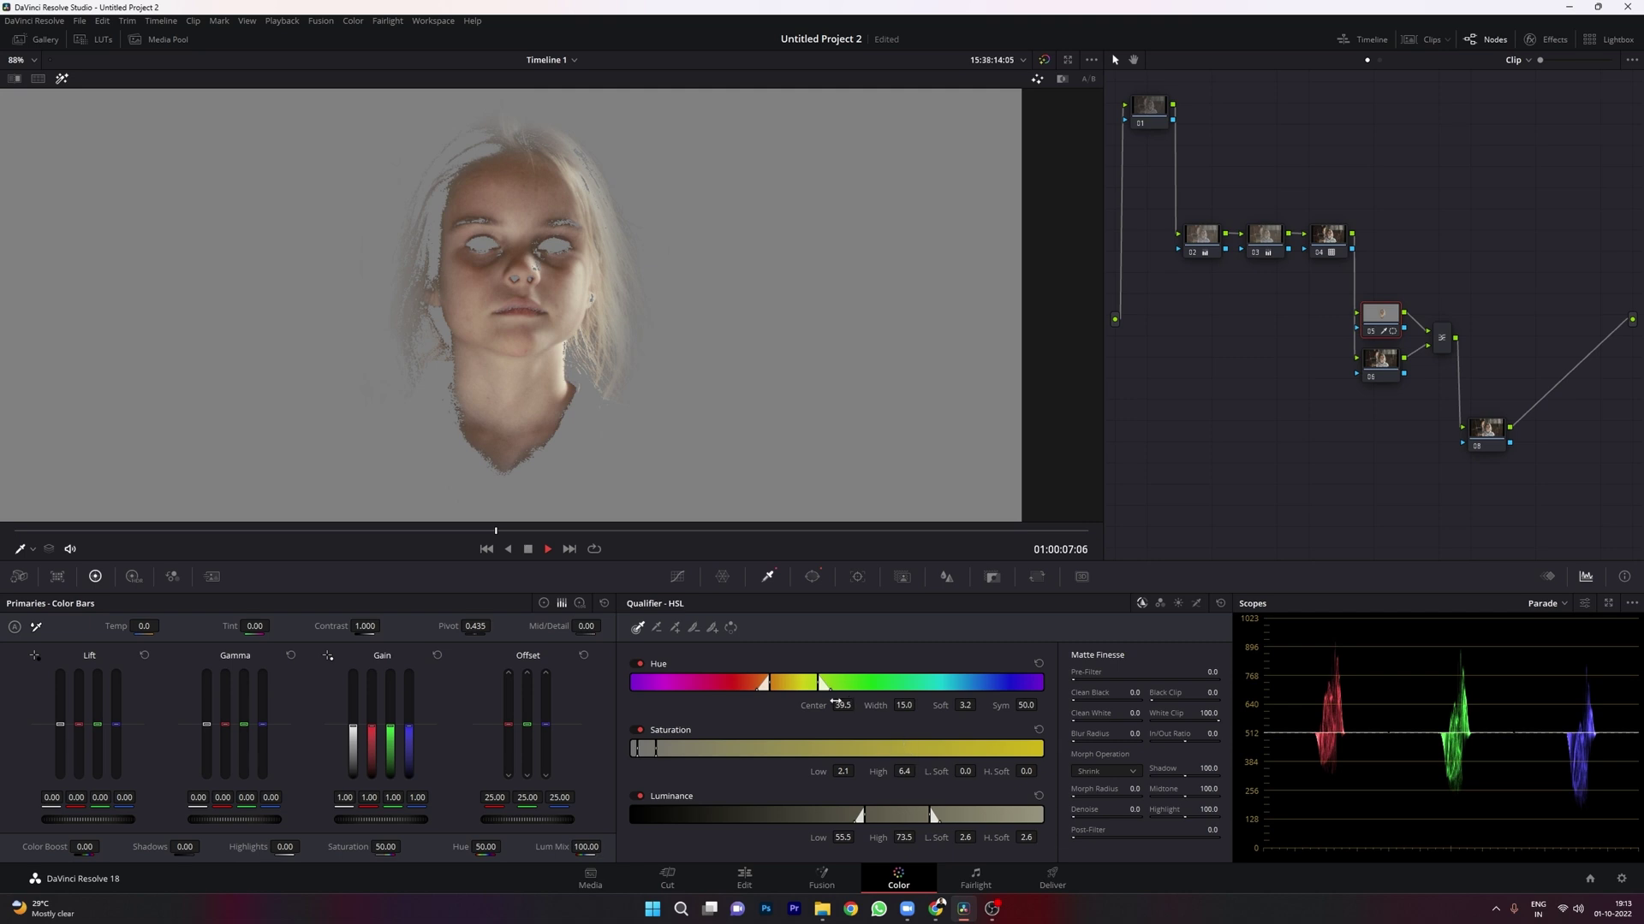
{"action": "mouse_move", "coordinate": [903, 704]}
{"action": "left_mouse_down"}
{"action": "mouse_move", "coordinate": [849, 704]}
{"action": "mouse_move", "coordinate": [879, 704]}
{"action": "left_mouse_up"}
- Smooth the skin matte with pre-filter 47.6, denoise 37.2, a raised blur radius and in/out ratio -31.5
{"action": "left_click_drag", "start_coordinate": [1115, 679], "coordinate": [1139, 679]}
{"action": "left_click_drag", "start_coordinate": [1093, 816], "coordinate": [1119, 816]}
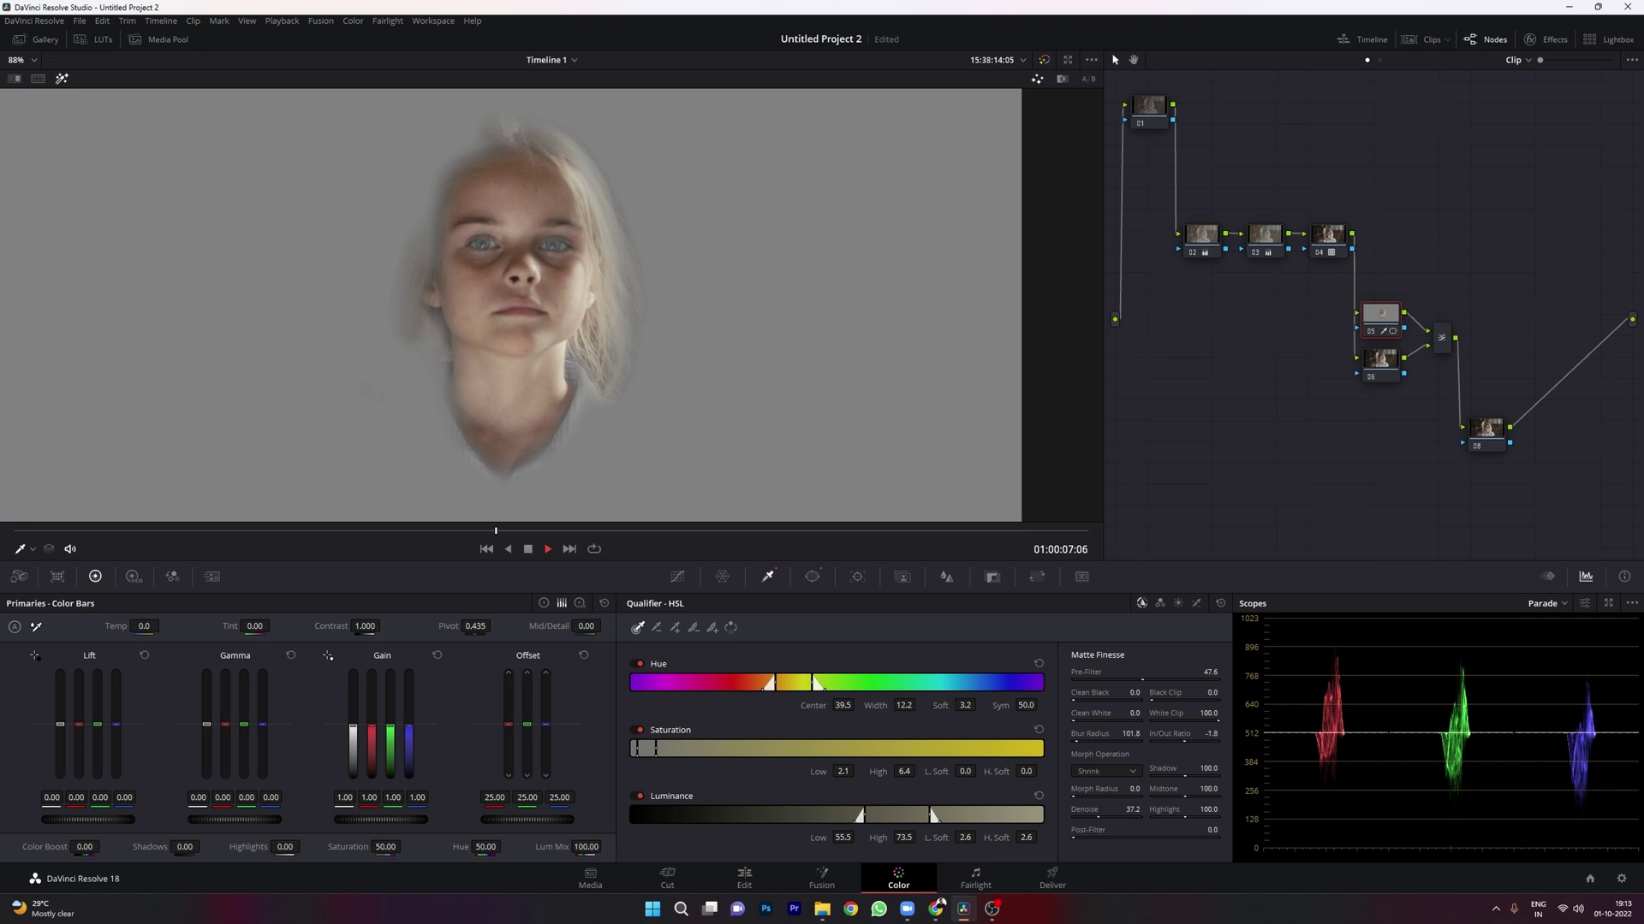
{"action": "left_click_drag", "start_coordinate": [1182, 741], "coordinate": [1174, 741]}
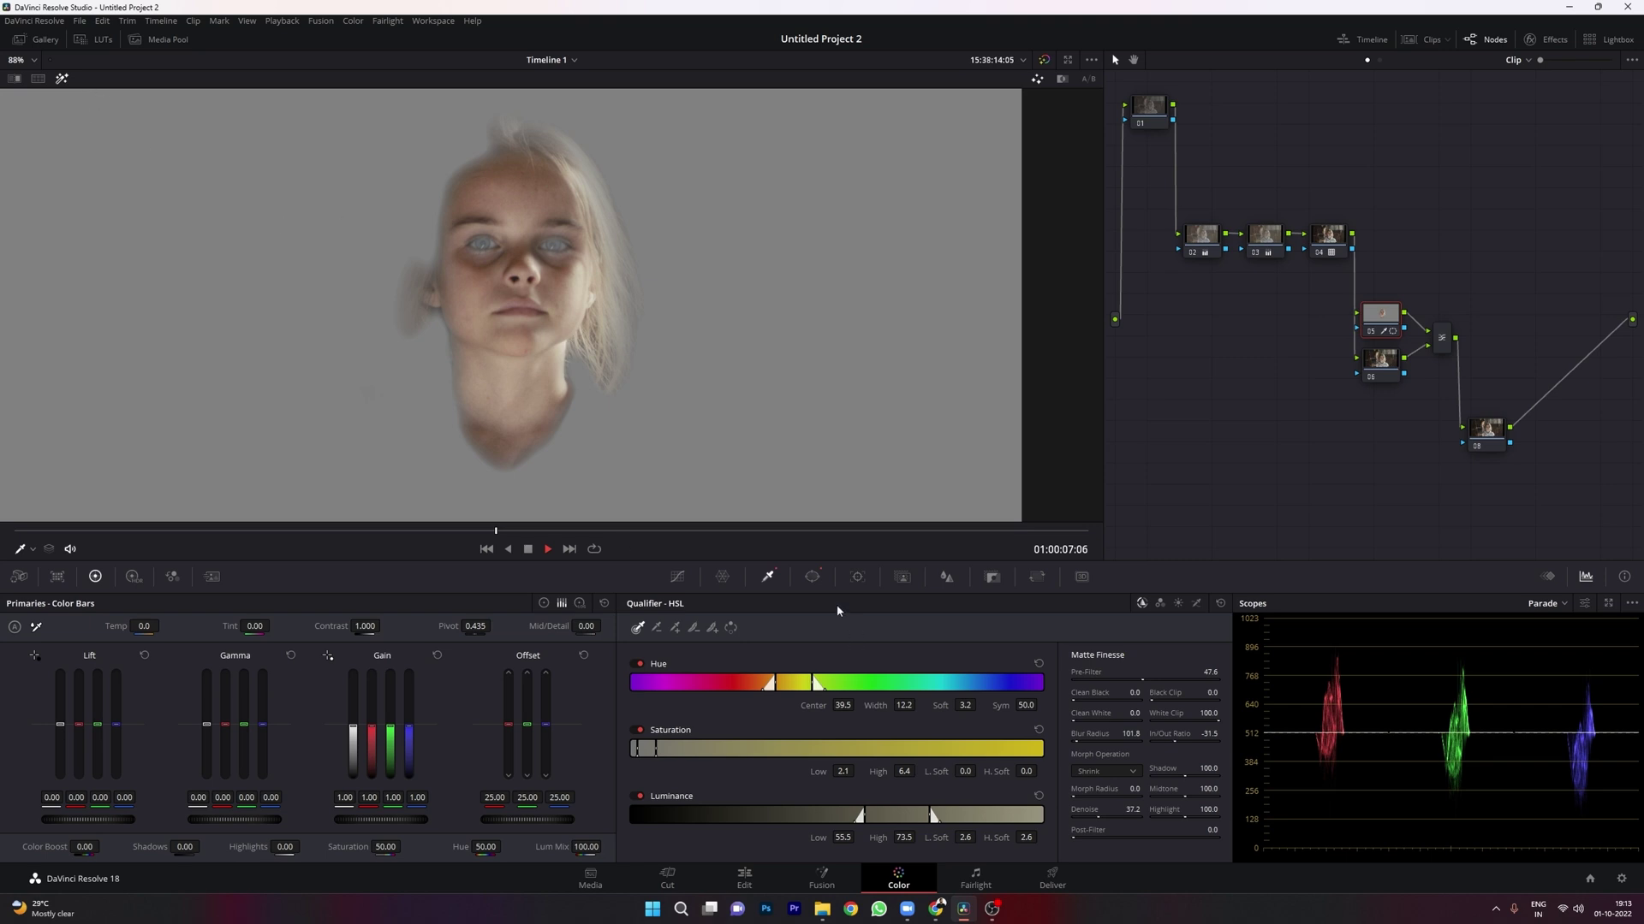
- Track the face window forward and backward through the clip and turn off the highlight view
{"action": "left_click", "coordinate": [813, 577]}
{"action": "left_click", "coordinate": [858, 577]}
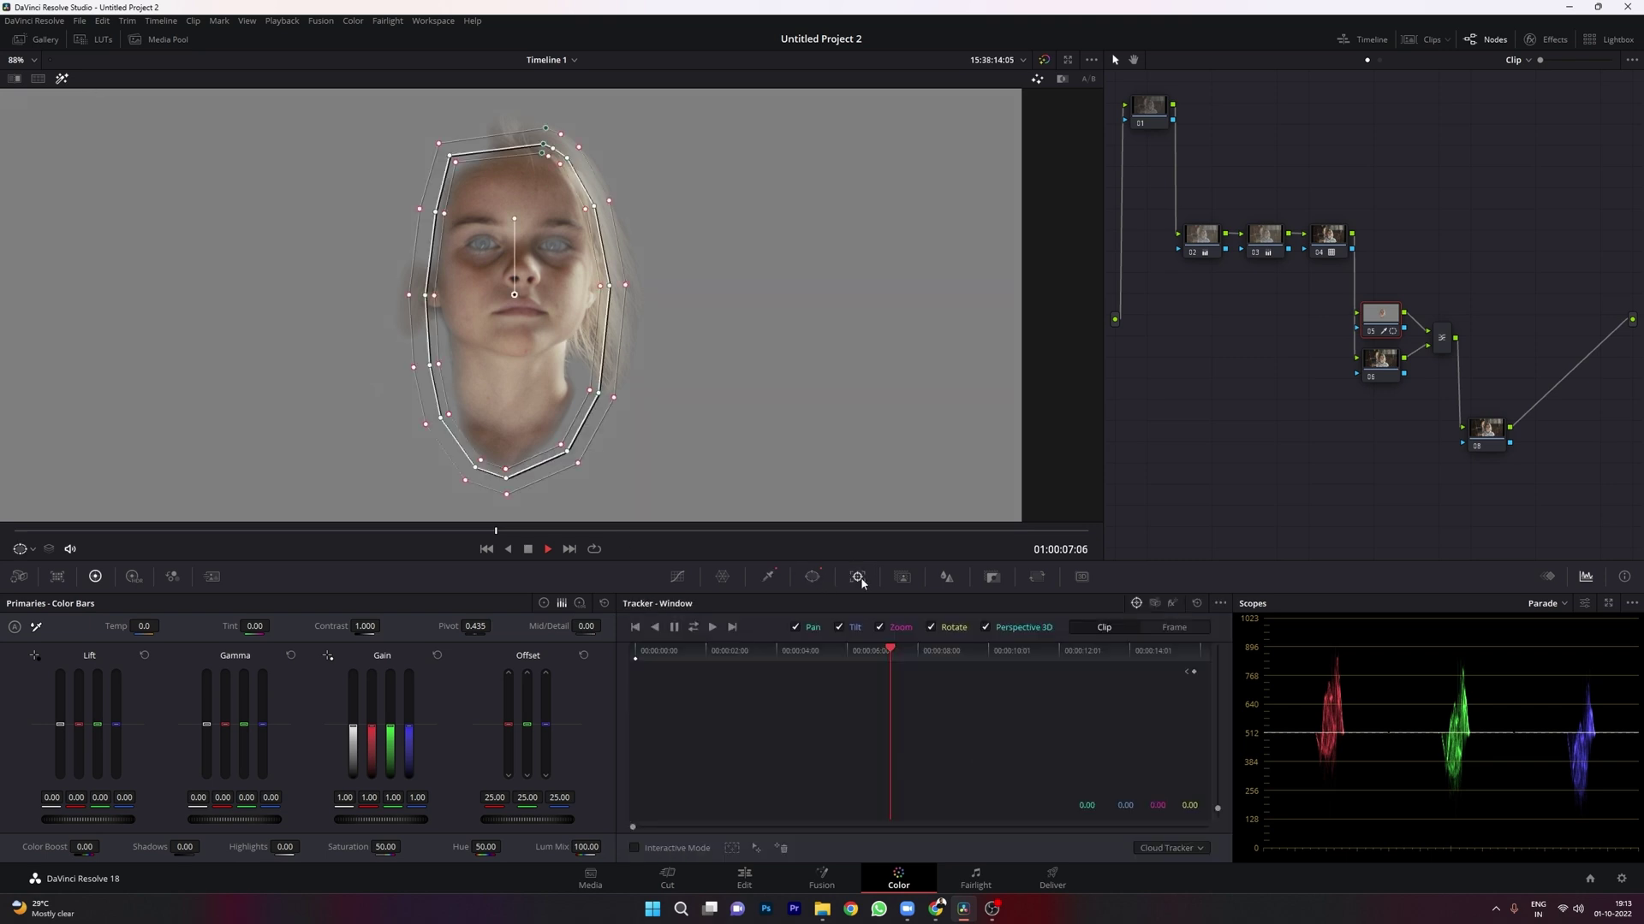
{"action": "left_click", "coordinate": [694, 627]}
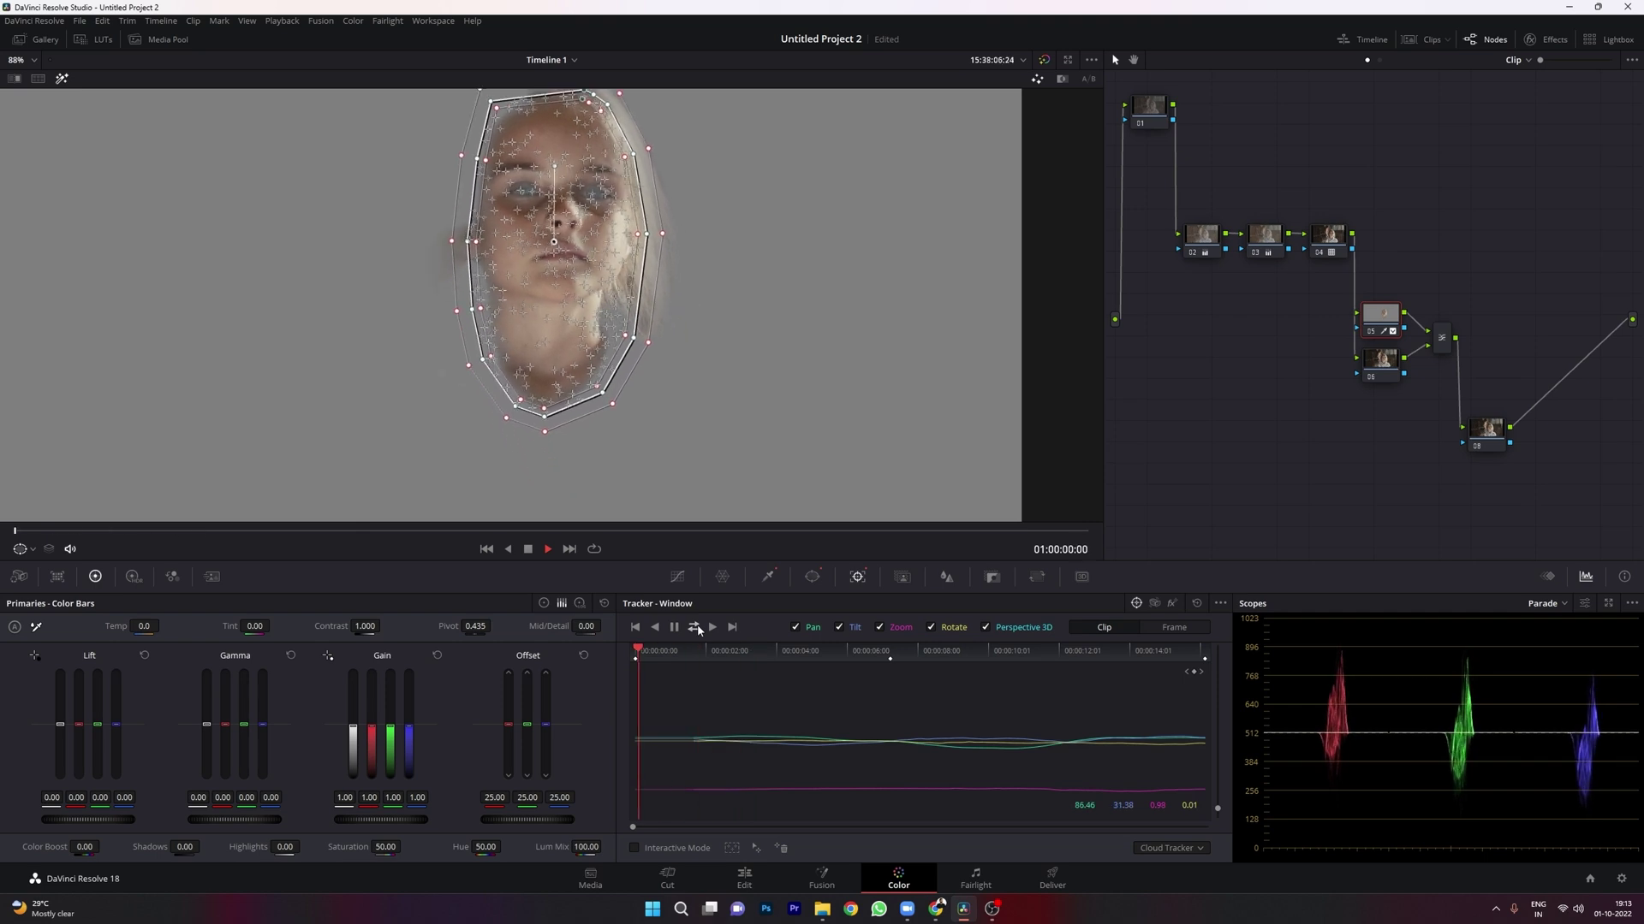
{"action": "left_click", "coordinate": [60, 80]}
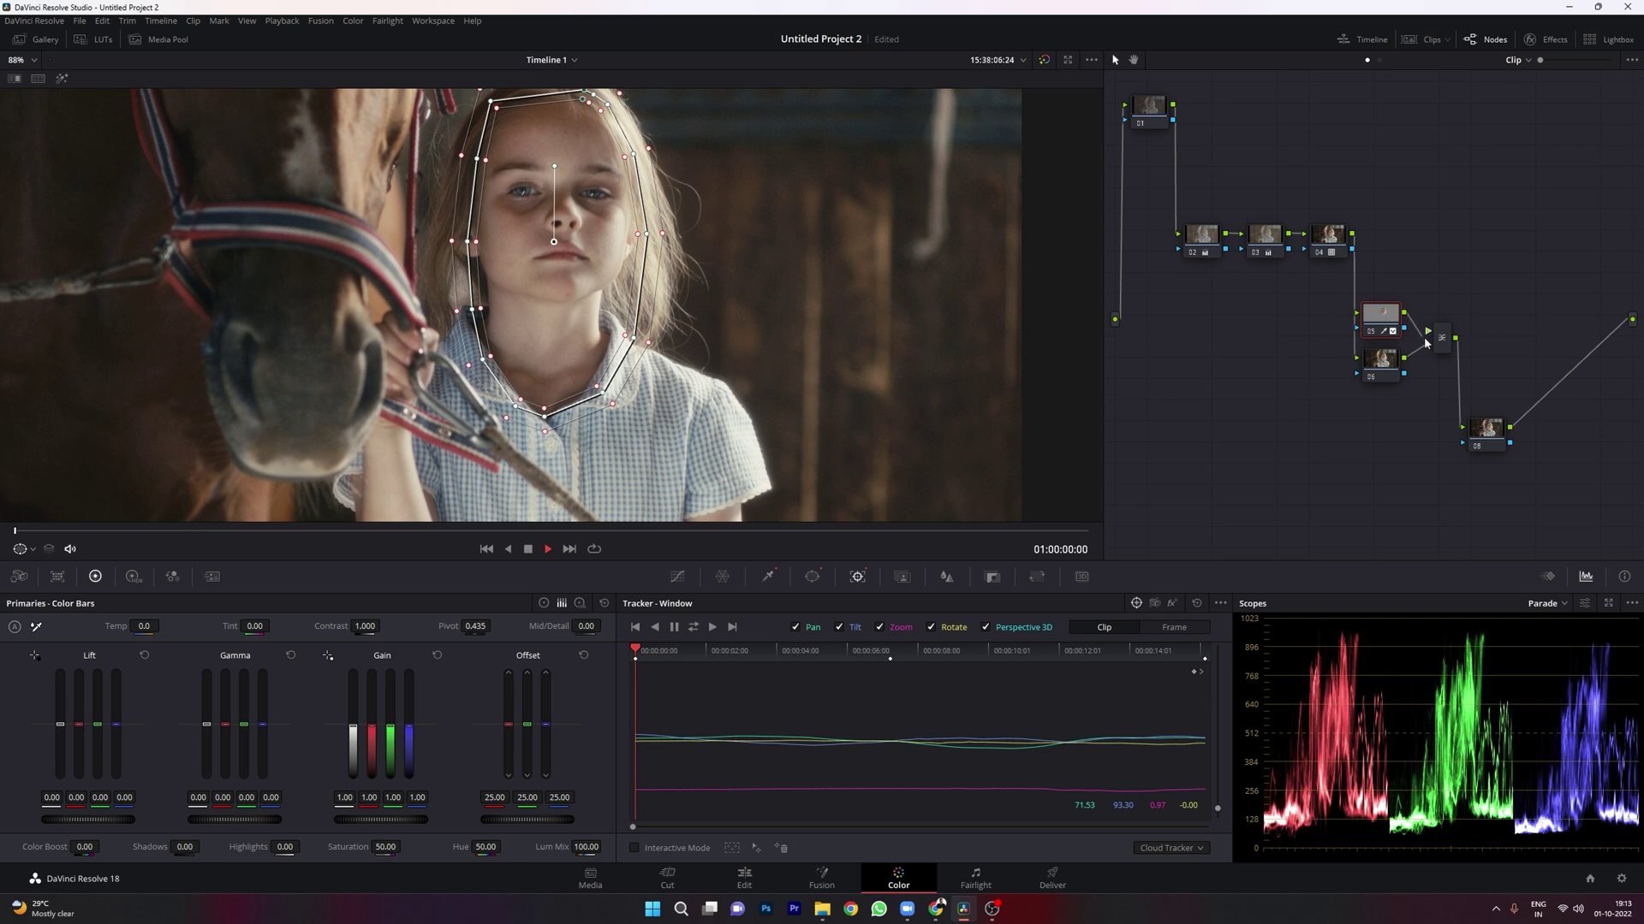
- Swap the two parallel nodes so skin node 05 is the lower layer mixer input, and hide the window outline in the viewer
{"action": "mouse_move", "coordinate": [1424, 330]}
{"action": "left_mouse_down"}
{"action": "mouse_move", "coordinate": [1394, 411]}
{"action": "mouse_move", "coordinate": [1404, 328]}
{"action": "left_mouse_up"}
{"action": "left_click_drag", "start_coordinate": [1392, 411], "coordinate": [1391, 369]}
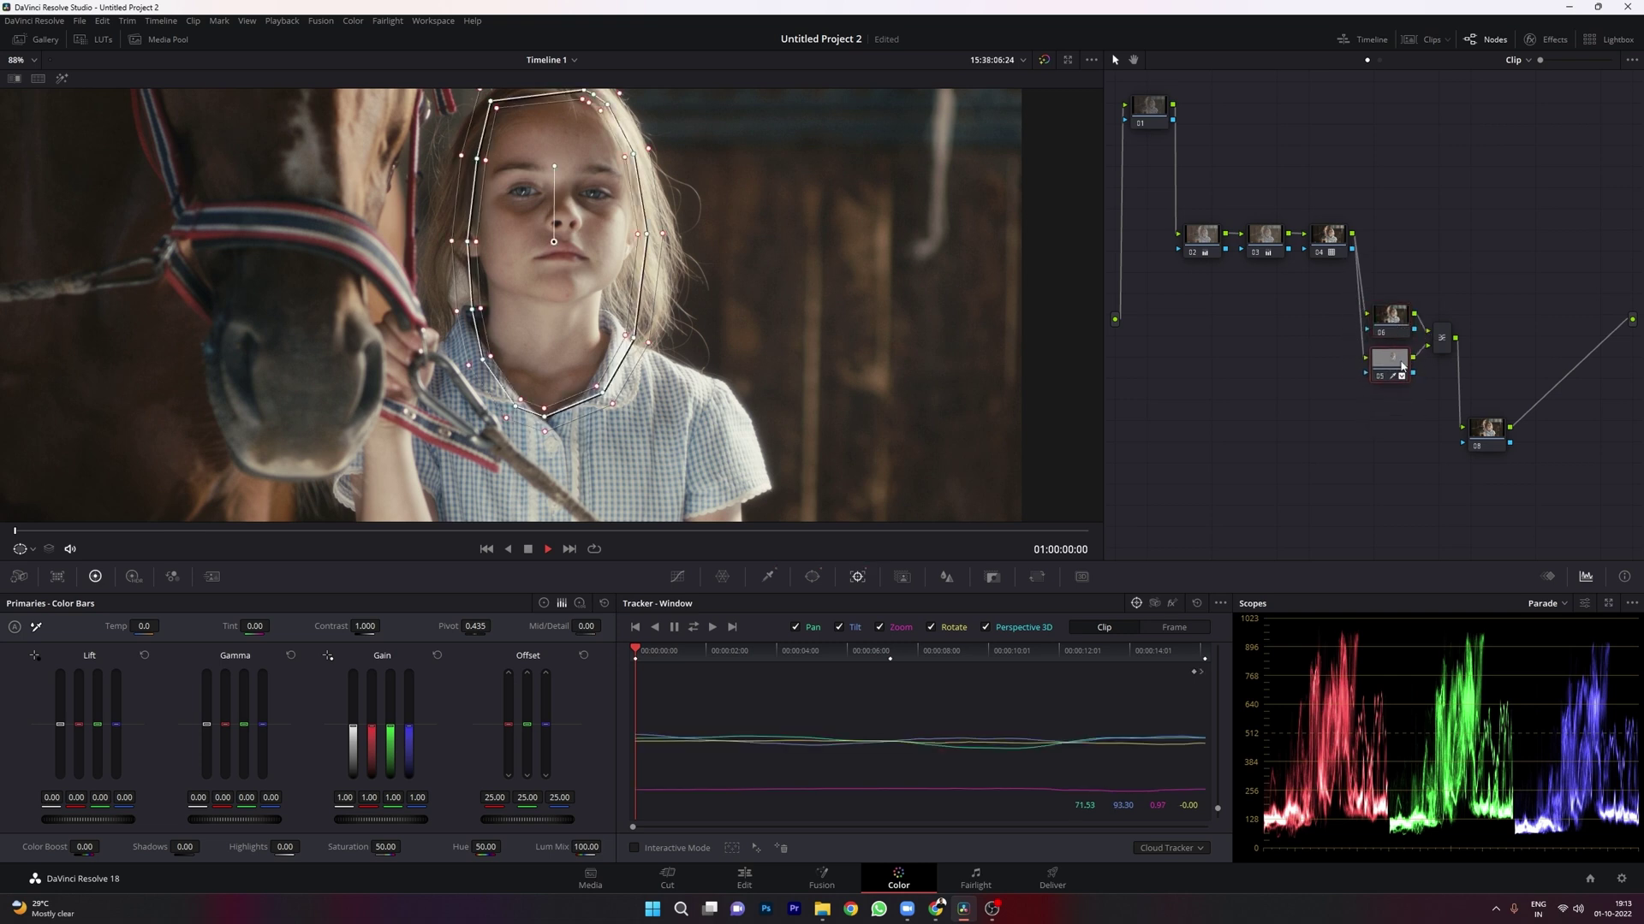
{"action": "left_click", "coordinate": [32, 550]}
{"action": "left_click", "coordinate": [40, 570]}
{"action": "scroll", "coordinate": [523, 368], "scroll_direction": "up", "scroll_amount": 1}
{"action": "scroll", "coordinate": [561, 364], "scroll_direction": "down", "scroll_amount": 3}
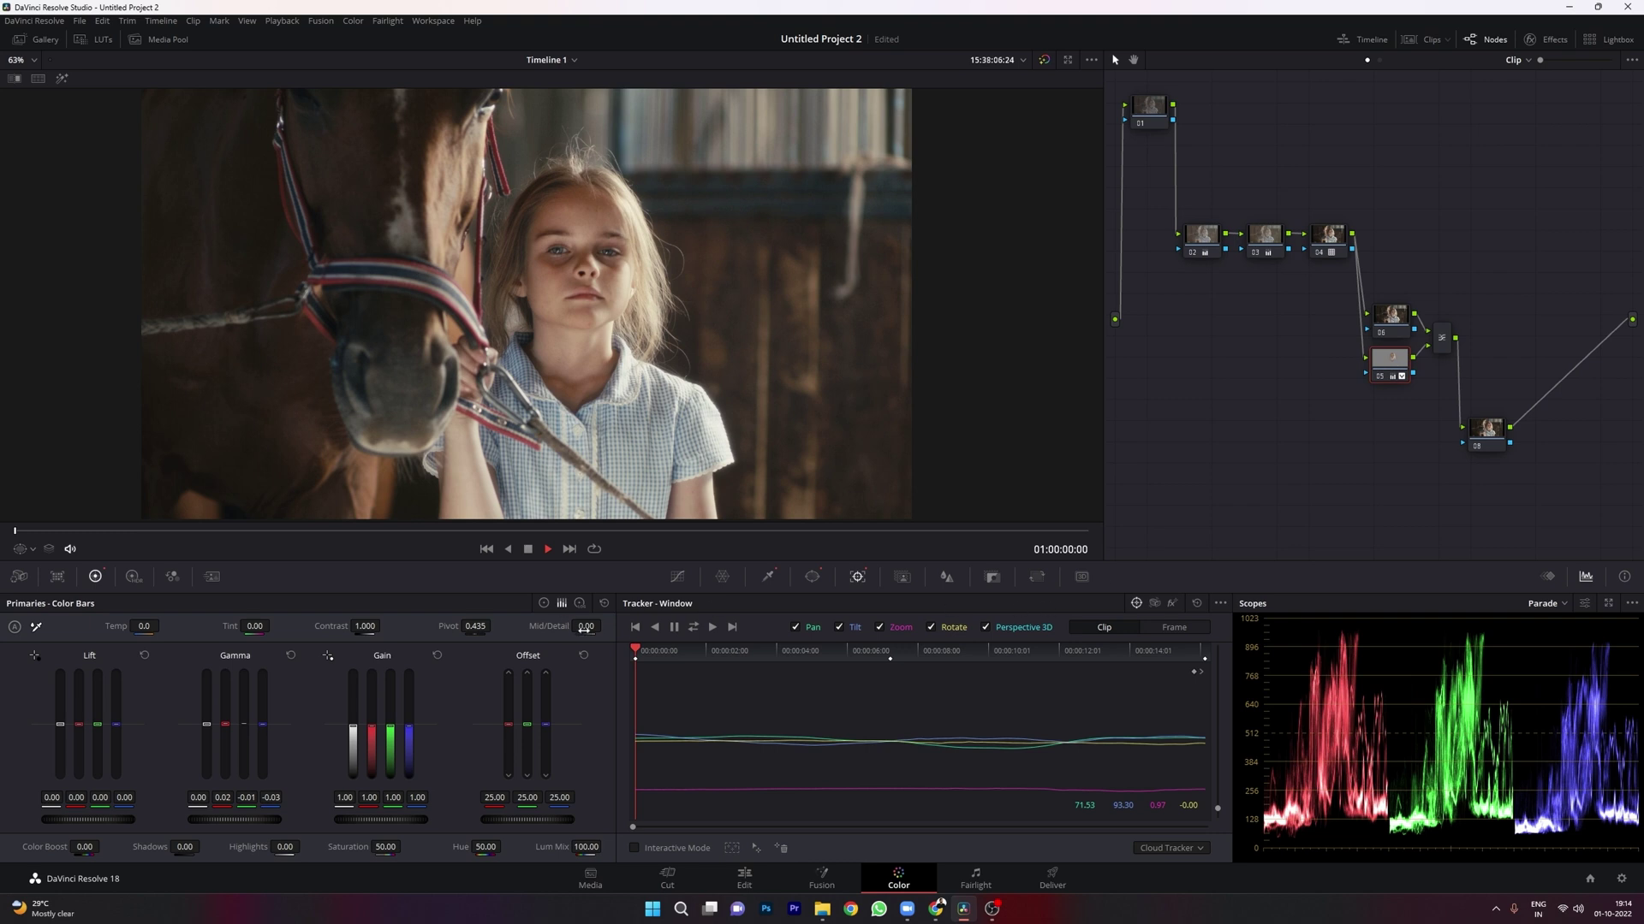
- On node 05, set mid/detail -35.53, blur radius 0.47, gamma -0.02 red, -0.05 green and -0.07 blue, and gain 1.08
{"action": "left_click_drag", "start_coordinate": [586, 629], "coordinate": [583, 628]}
{"action": "left_click", "coordinate": [947, 577]}
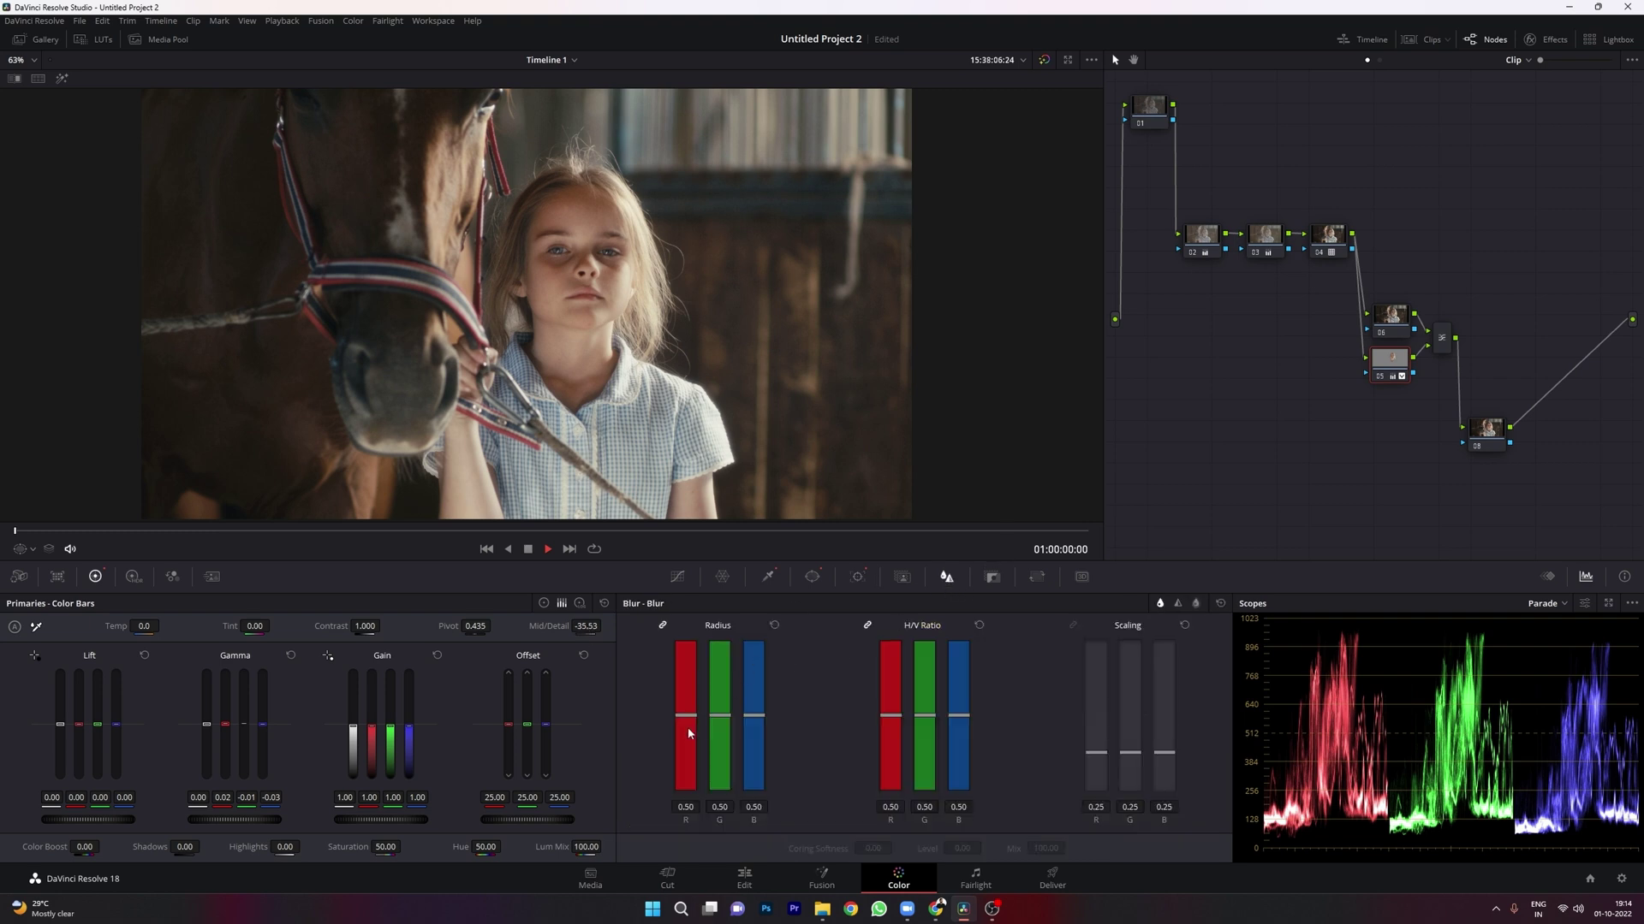
{"action": "left_click_drag", "start_coordinate": [686, 728], "coordinate": [685, 730]}
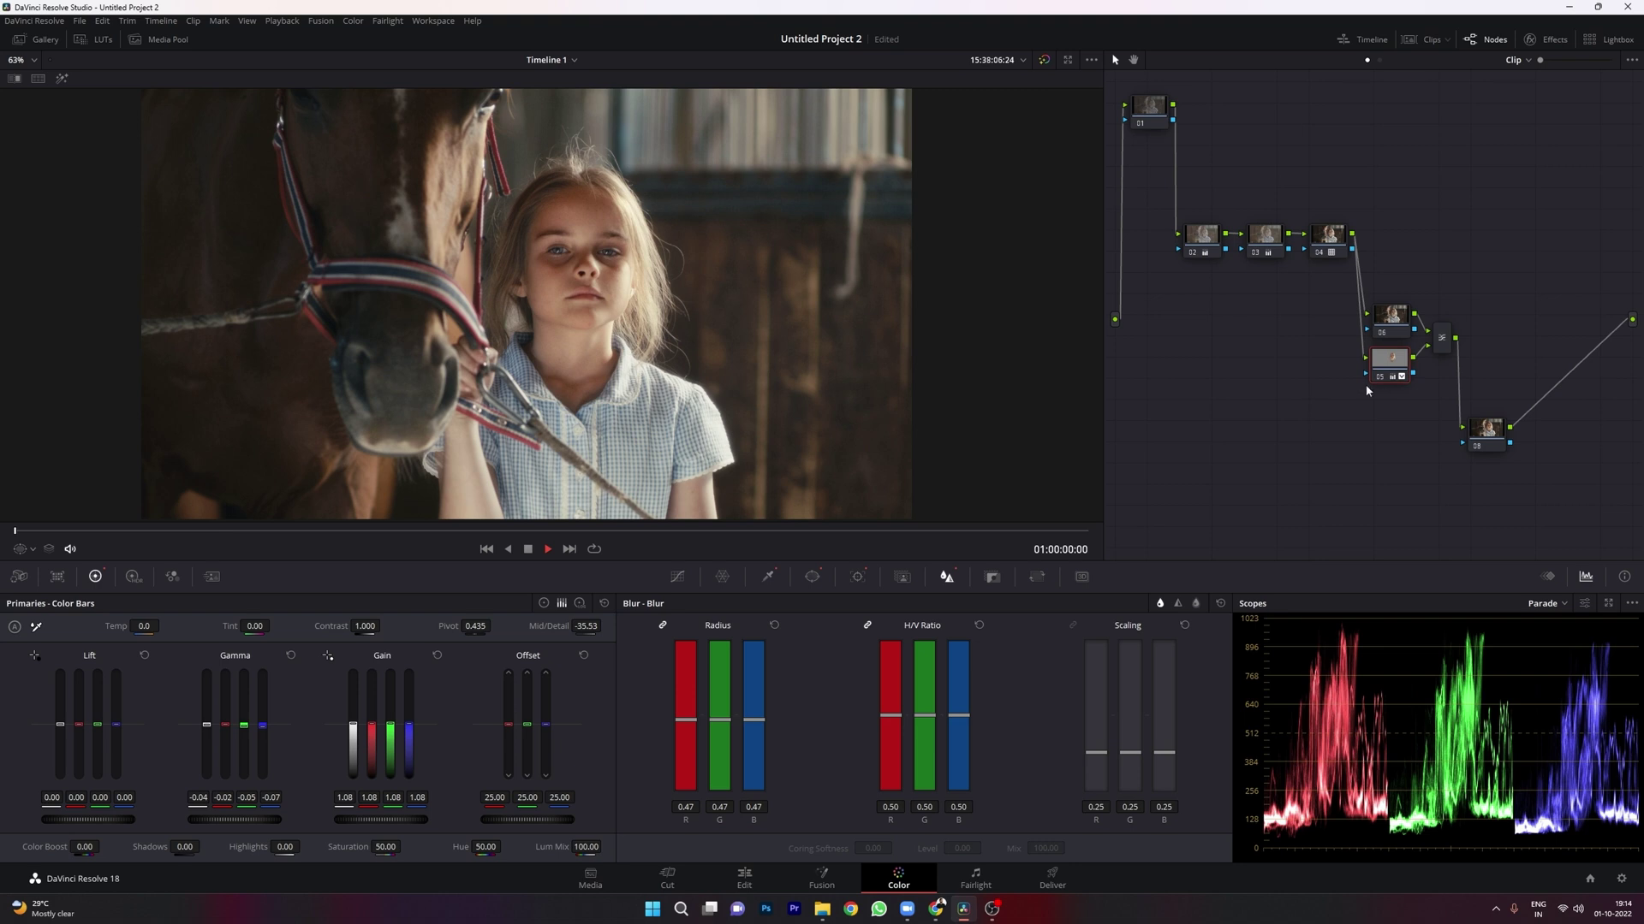
- Lower node 05's key output gain to 0.767 and compare the skin with the node off and on
{"action": "left_click", "coordinate": [992, 577]}
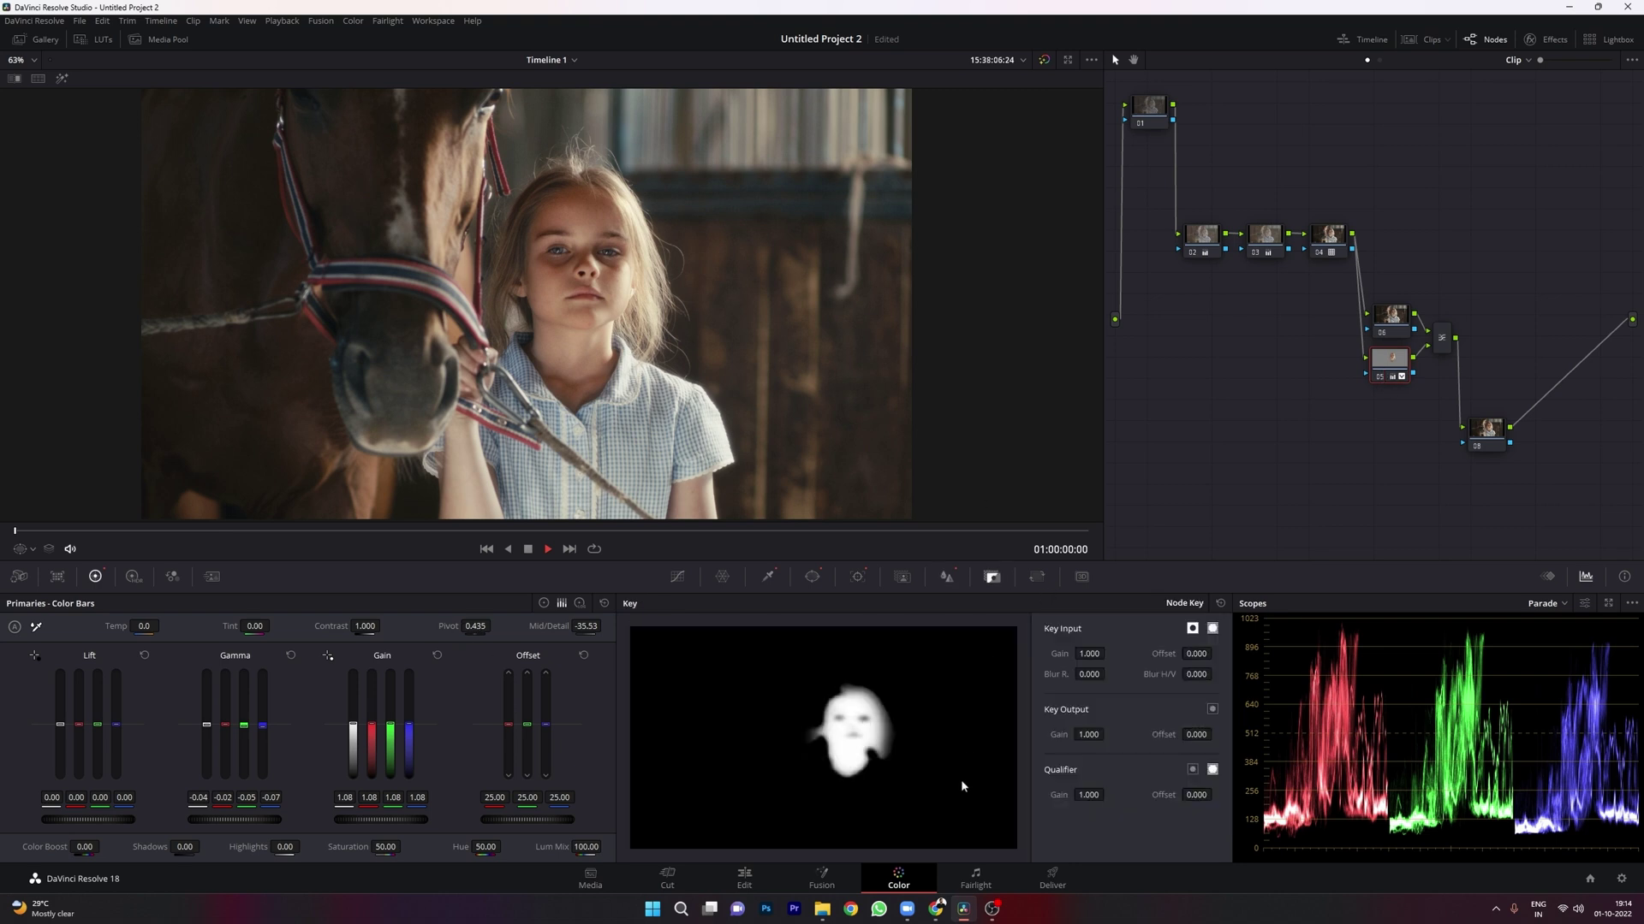
{"action": "left_click_drag", "start_coordinate": [1088, 734], "coordinate": [1046, 734]}
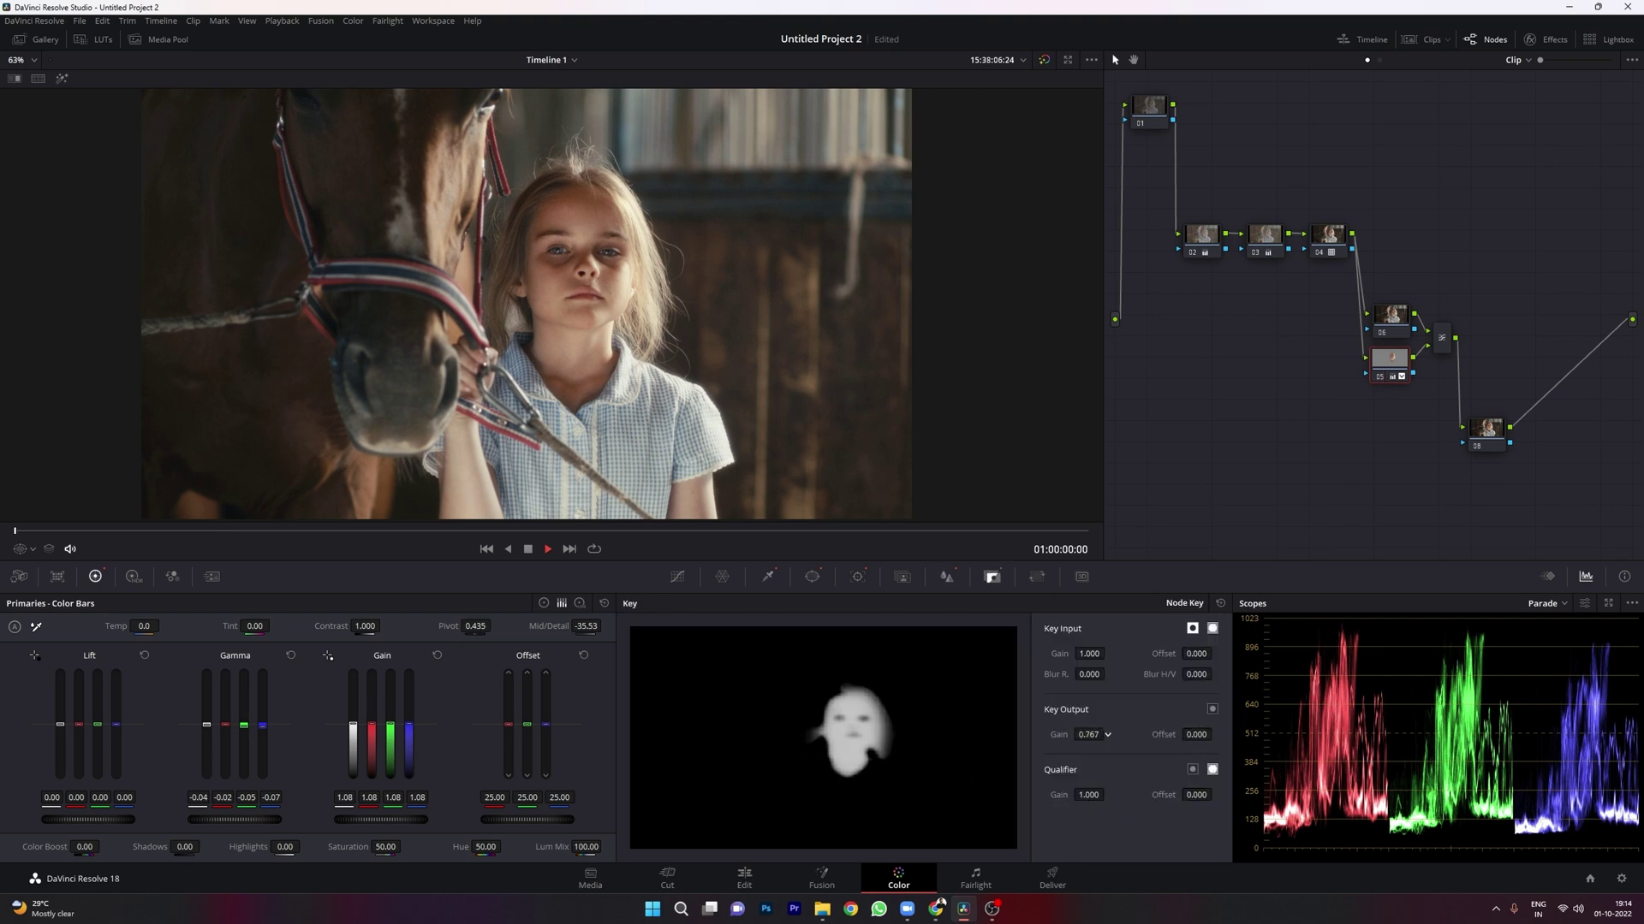
{"action": "left_click", "coordinate": [1380, 378]}
{"action": "left_click", "coordinate": [1380, 378]}
- Lower the master lift on the upper parallel node to -0.03, try a cool tint on the lift wheel and reset the tint
{"action": "left_click", "coordinate": [1381, 319]}
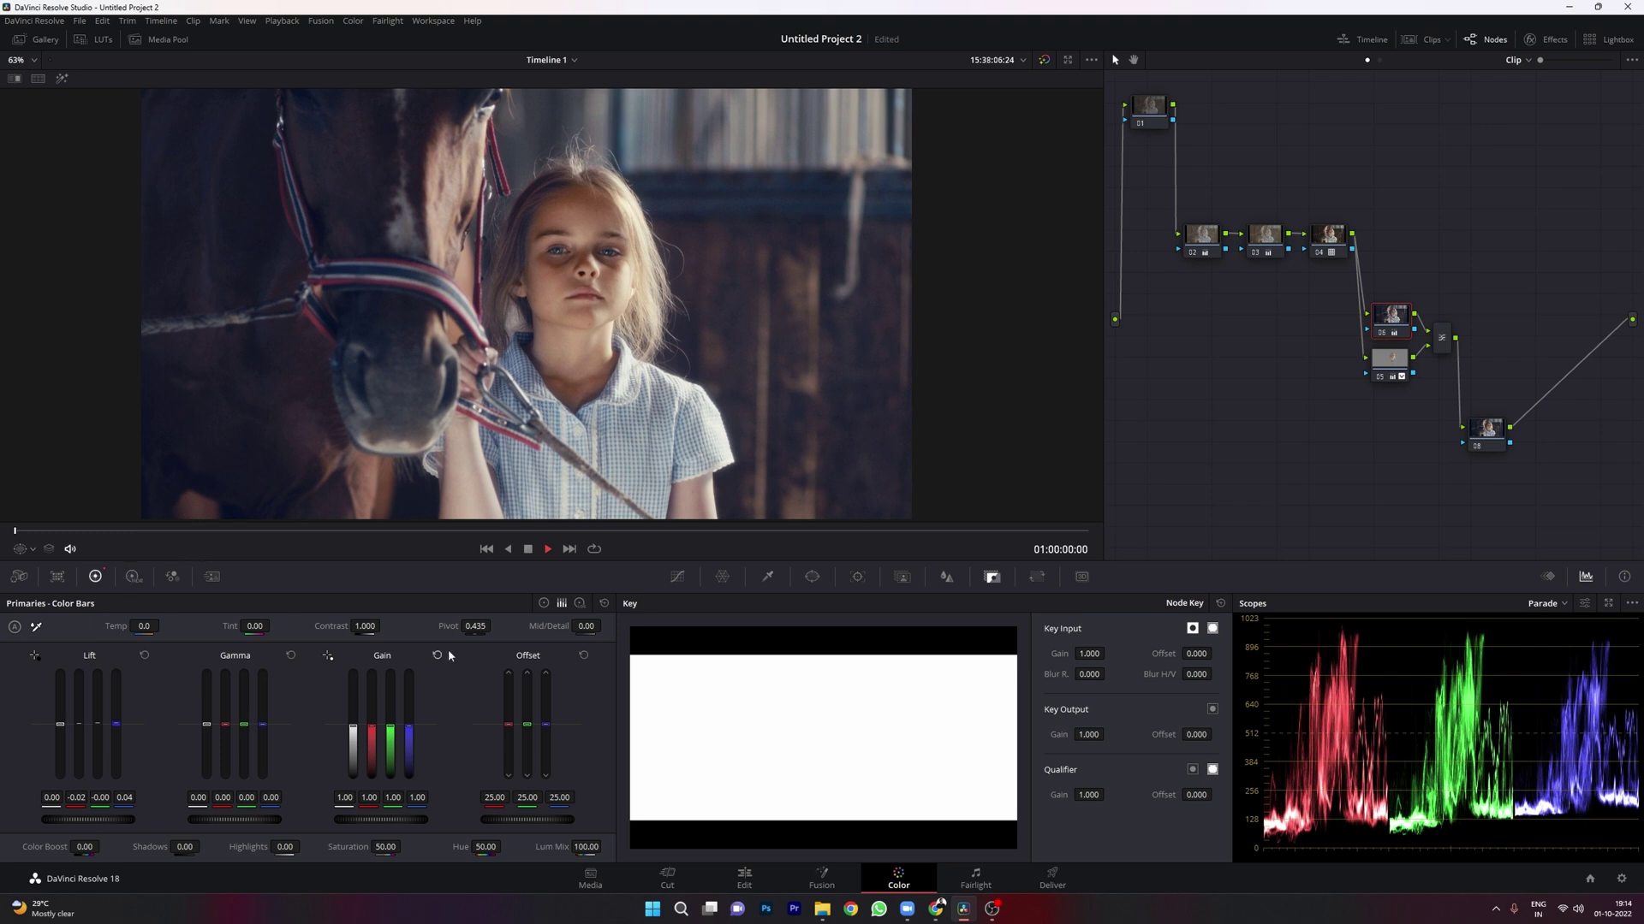
{"action": "left_click", "coordinate": [543, 602]}
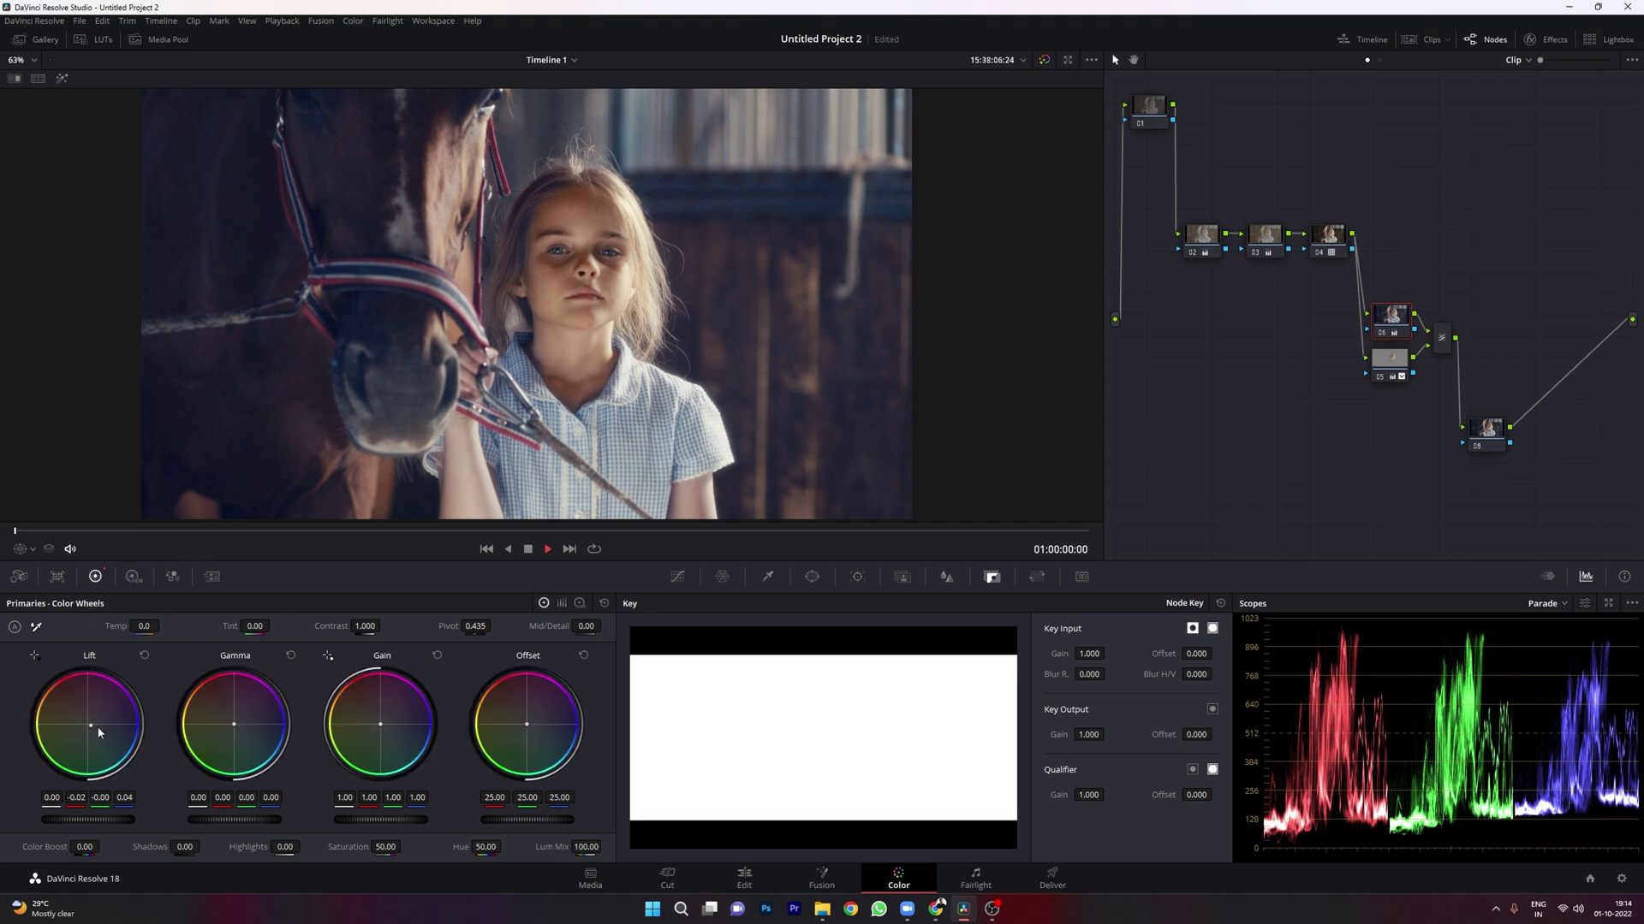
{"action": "scroll", "coordinate": [97, 733], "scroll_direction": "down", "scroll_amount": 4}
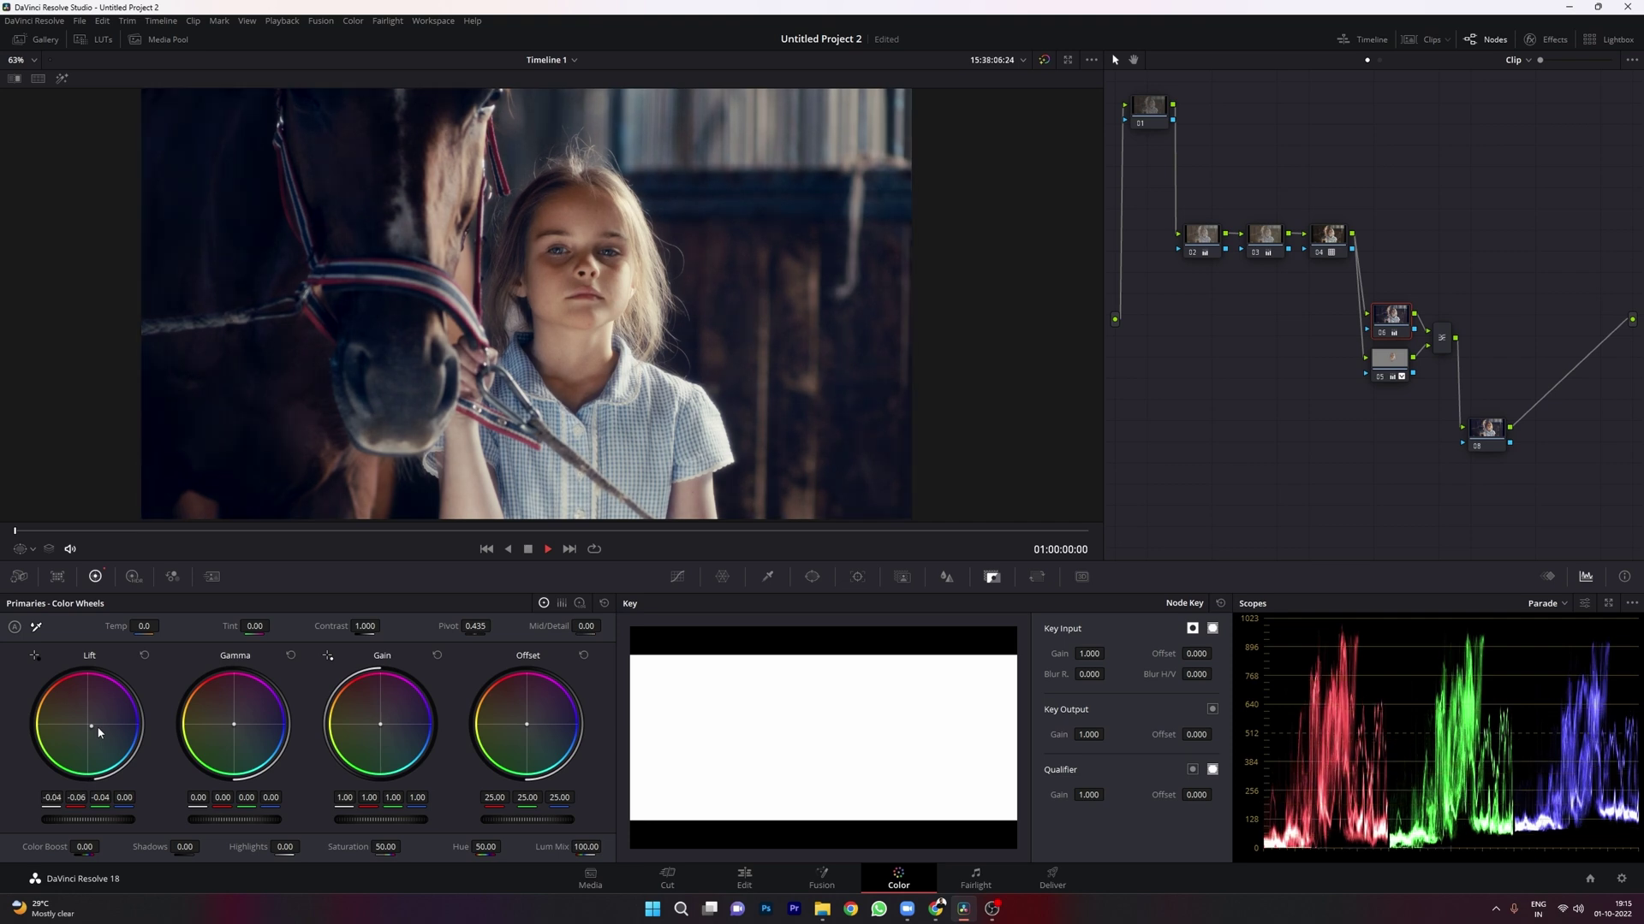
{"action": "scroll", "coordinate": [98, 733], "scroll_direction": "up", "scroll_amount": 2}
{"action": "left_click_drag", "start_coordinate": [98, 733], "coordinate": [96, 734]}
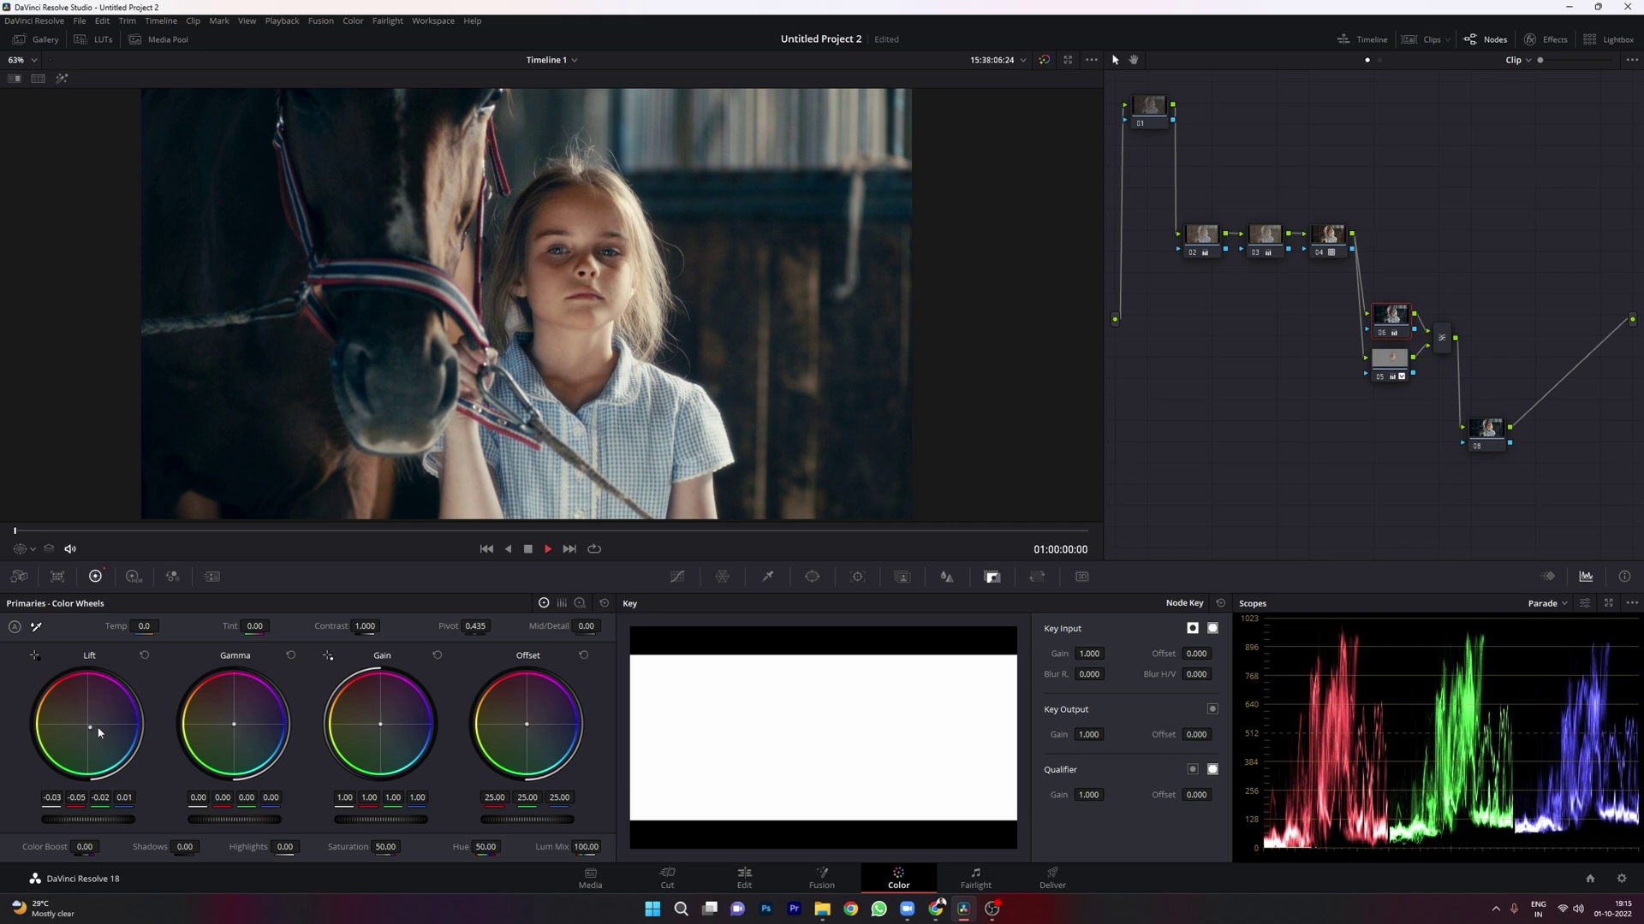
{"action": "scroll", "coordinate": [98, 733], "scroll_direction": "down", "scroll_amount": 1}
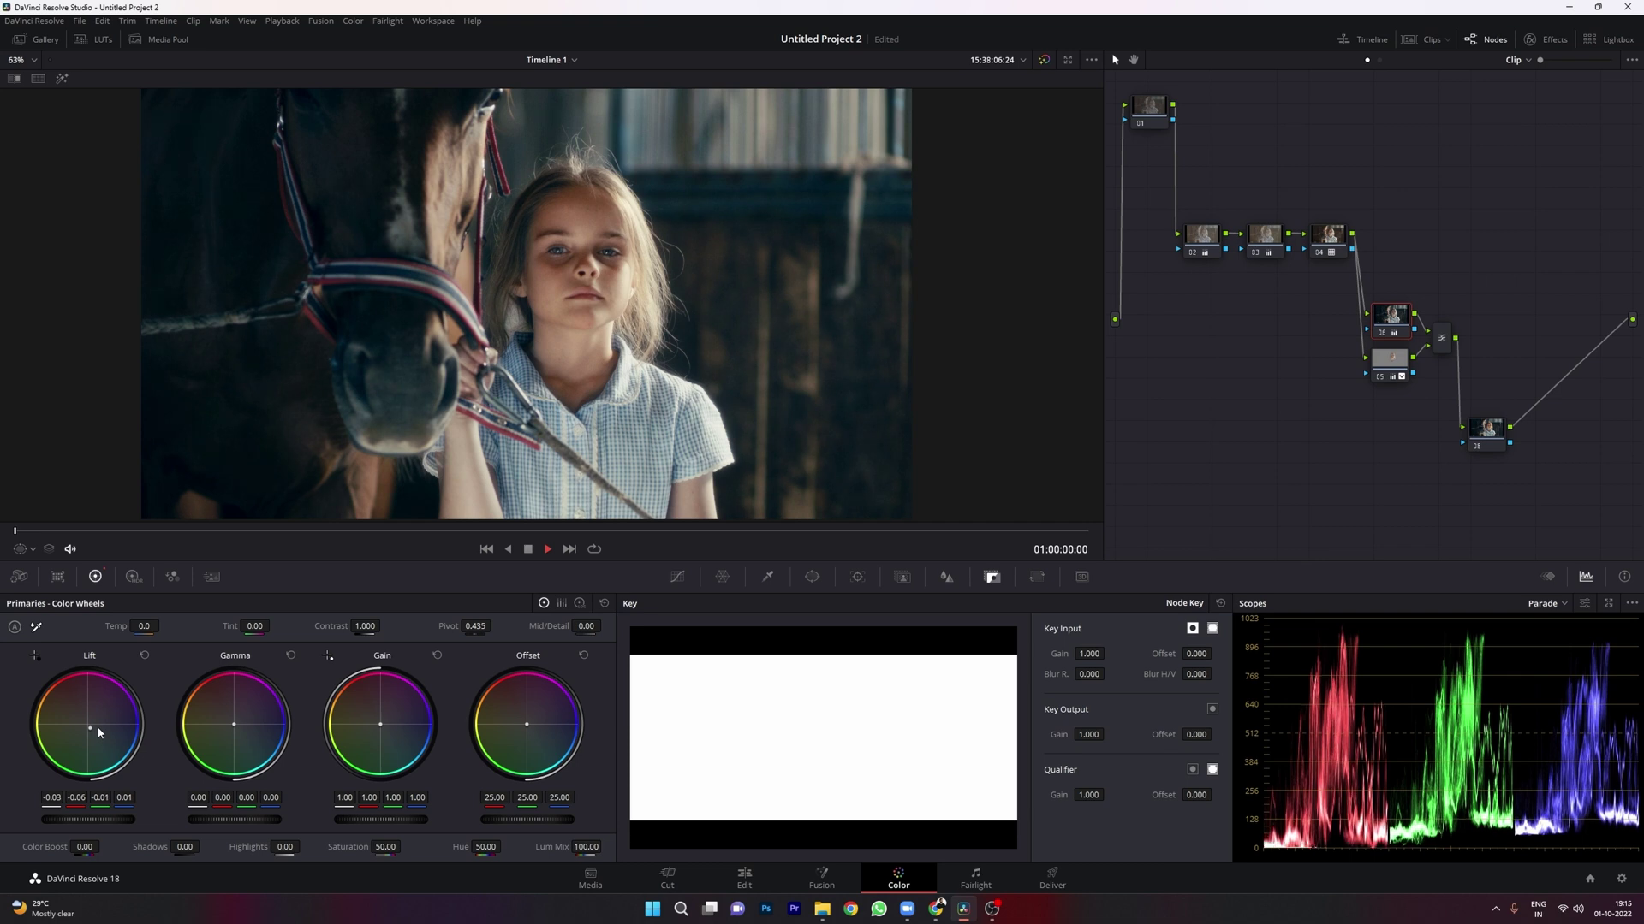
{"action": "scroll", "coordinate": [98, 733], "scroll_direction": "down", "scroll_amount": 1}
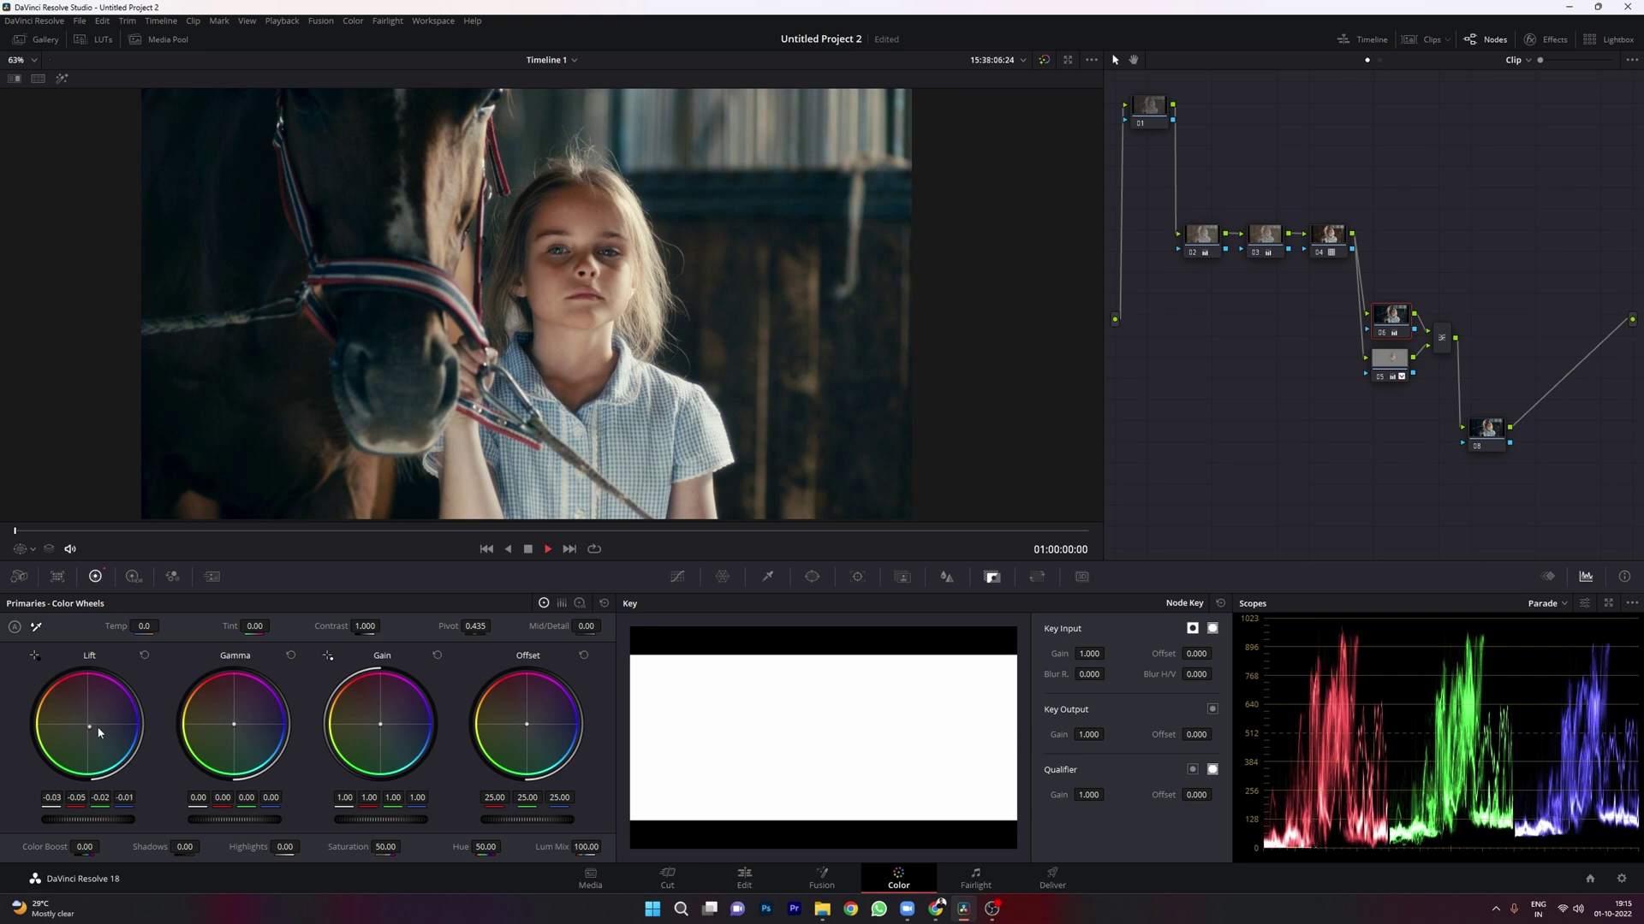
{"action": "left_click_drag", "start_coordinate": [97, 734], "coordinate": [98, 732]}
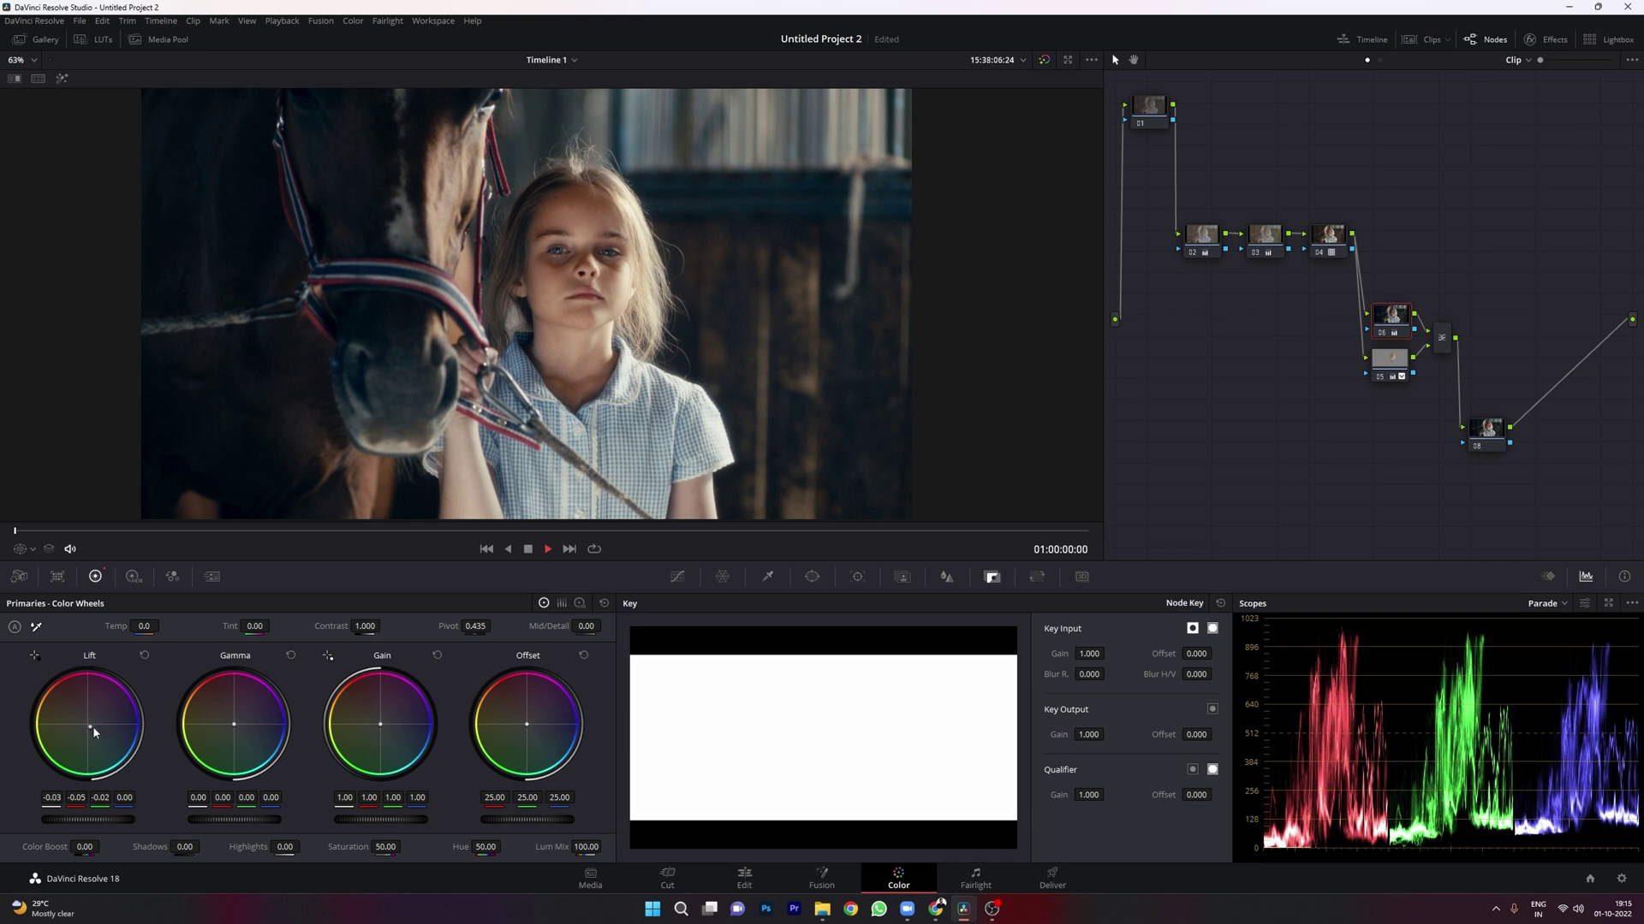
{"action": "double_click", "coordinate": [94, 730]}
- Tint the upper parallel node's log shadows -0.05 red, 0.01 green and 0.09 blue, and compare the parallel nodes off and on
{"action": "left_click", "coordinate": [580, 603]}
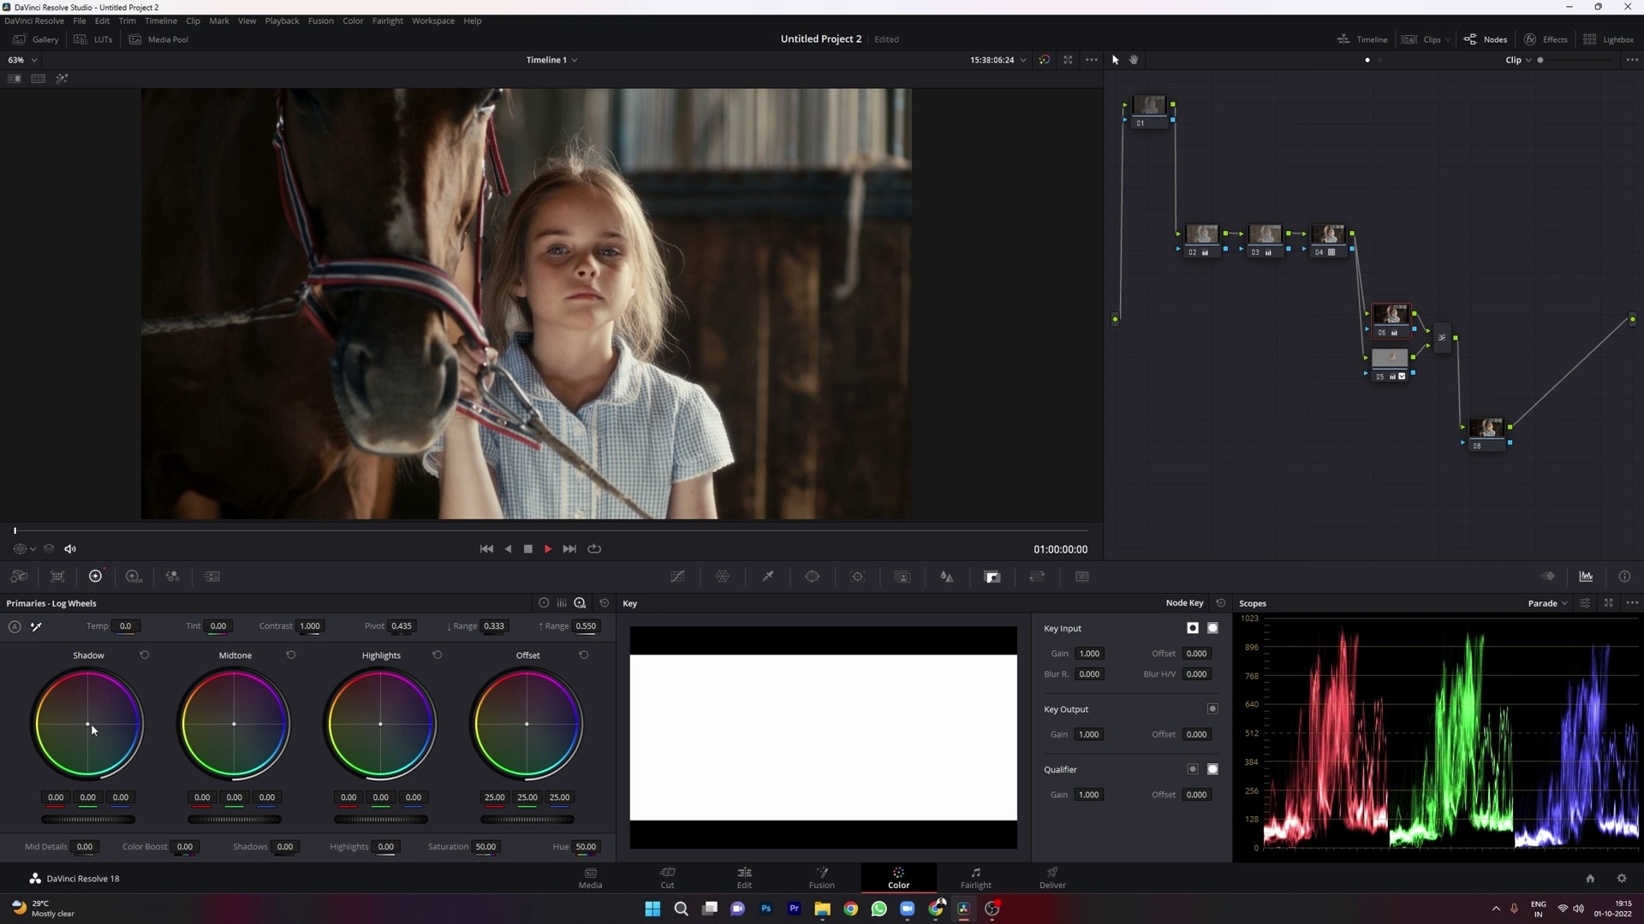
{"action": "left_click_drag", "start_coordinate": [92, 725], "coordinate": [92, 727]}
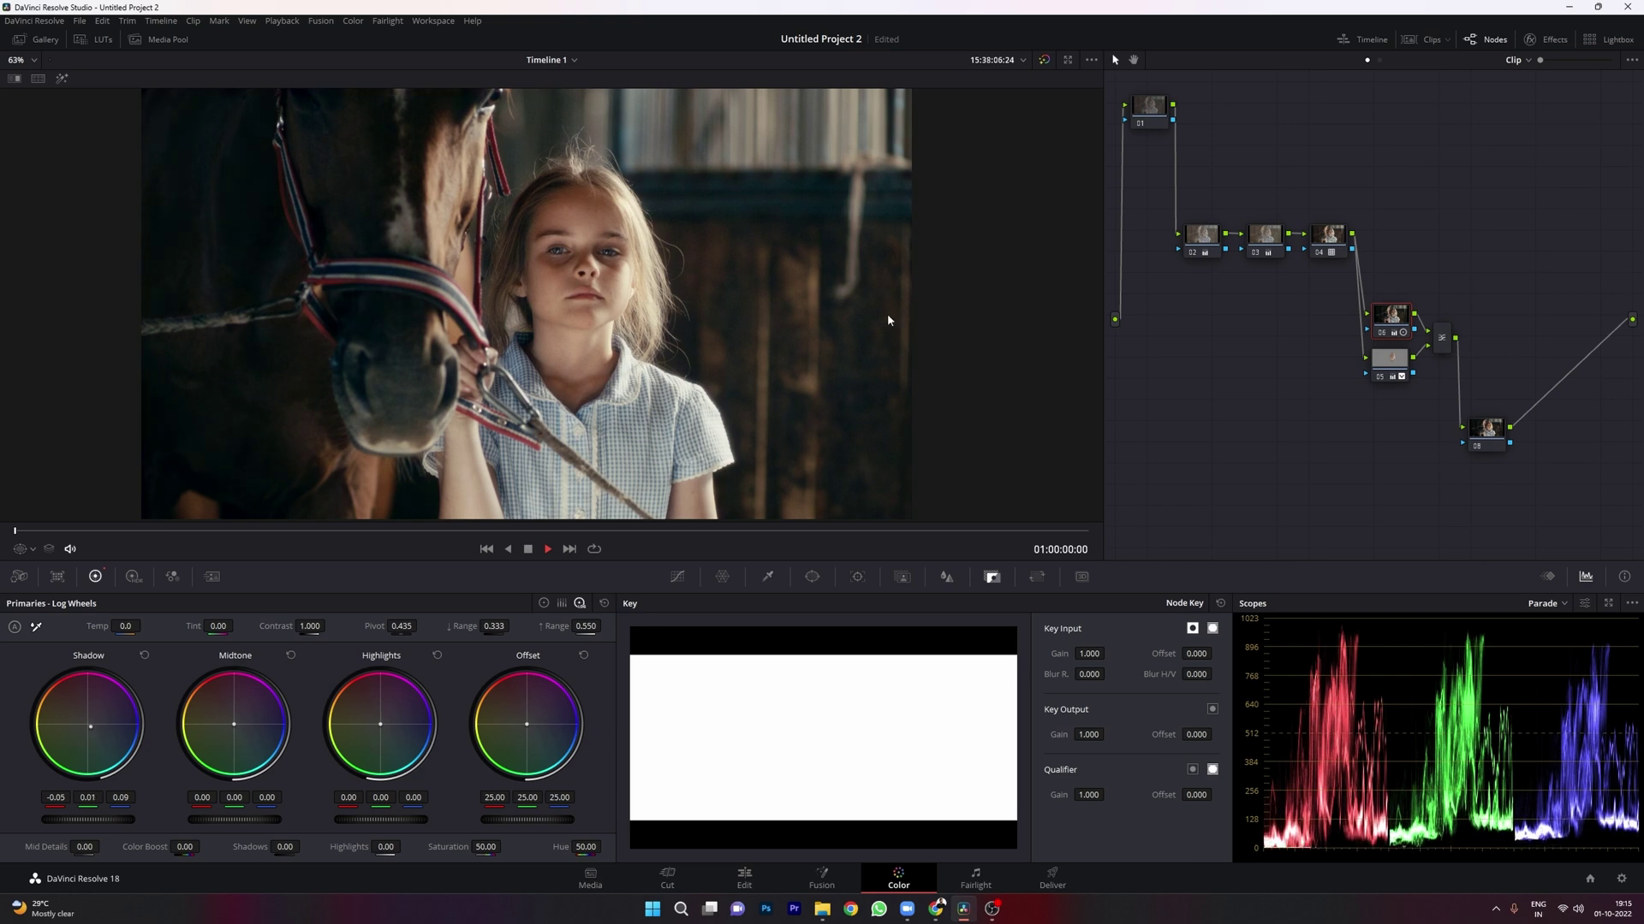
{"action": "left_click_drag", "start_coordinate": [1394, 260], "coordinate": [1462, 361]}
{"action": "key", "text": "ctrl+d"}
{"action": "key", "text": "ctrl+d"}
{"action": "key", "text": "ctrl+d"}
{"action": "key", "text": "ctrl+d"}
{"action": "left_click", "coordinate": [1222, 291]}
{"action": "left_click", "coordinate": [1378, 331]}
{"action": "left_click", "coordinate": [1379, 332]}
{"action": "left_click", "coordinate": [1379, 332]}
{"action": "left_click", "coordinate": [1379, 332]}
- Adjust node 02's log wheels to shadow -0.03, midtone -0.10 and highlights 0.09, and undo the last two changes
{"action": "left_click", "coordinate": [1395, 368]}
{"action": "left_click", "coordinate": [1187, 248]}
{"action": "key", "text": "ctrl+z"}
{"action": "key", "text": "ctrl+z"}
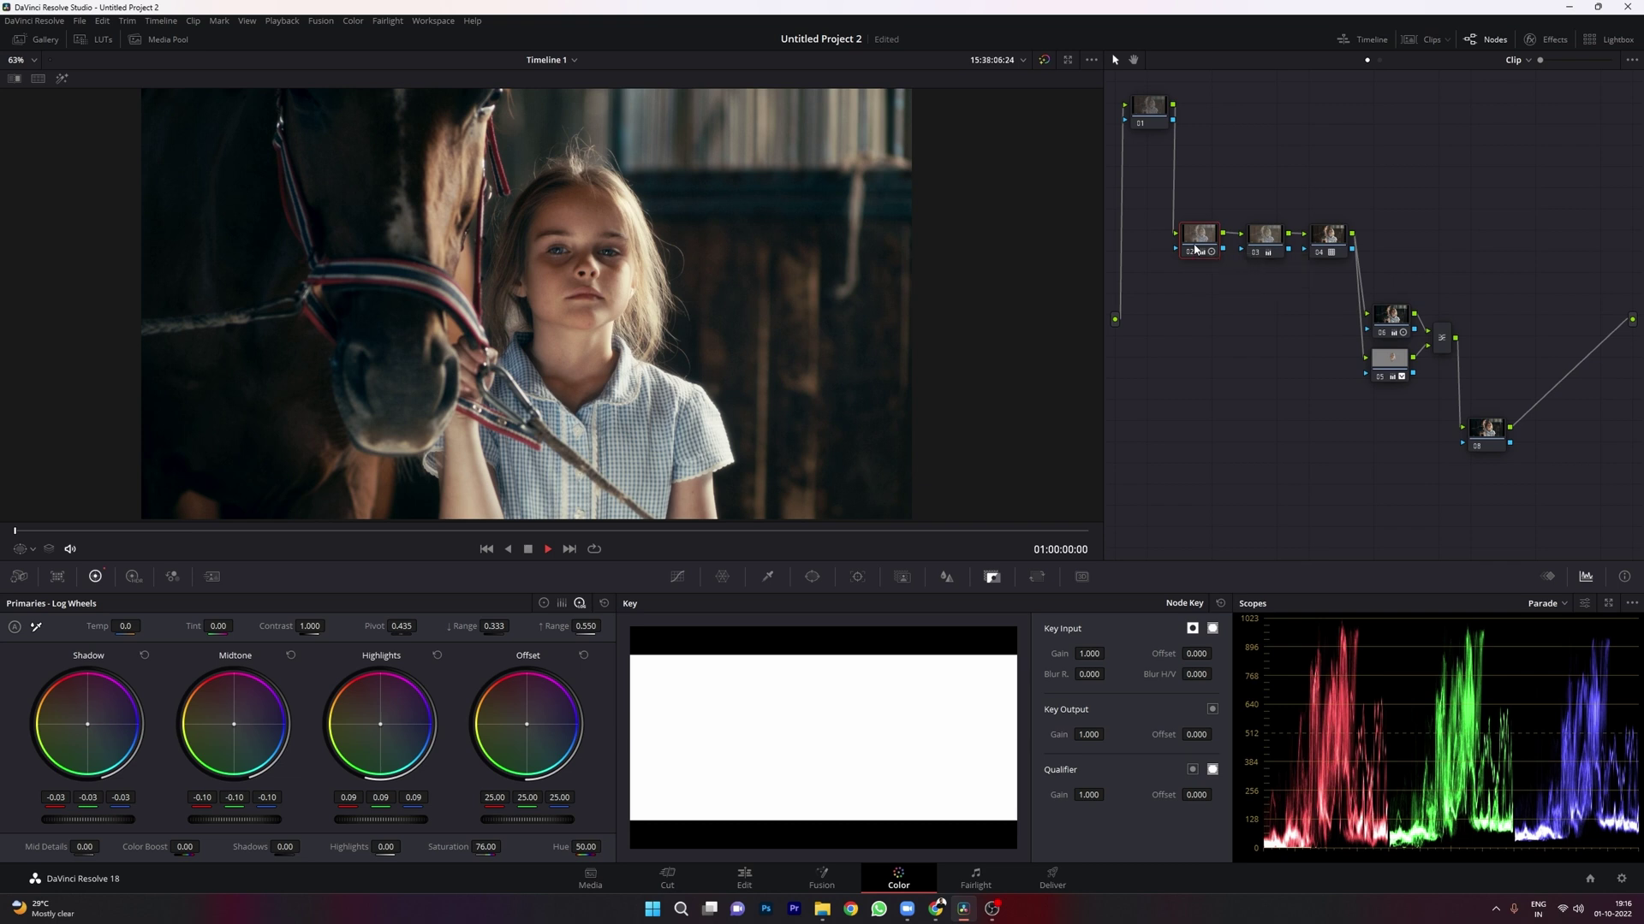
- On the last node, anchor the custom curve in the shadows and lift its black point slightly, and compare the grade off and on
{"action": "left_click", "coordinate": [1504, 428]}
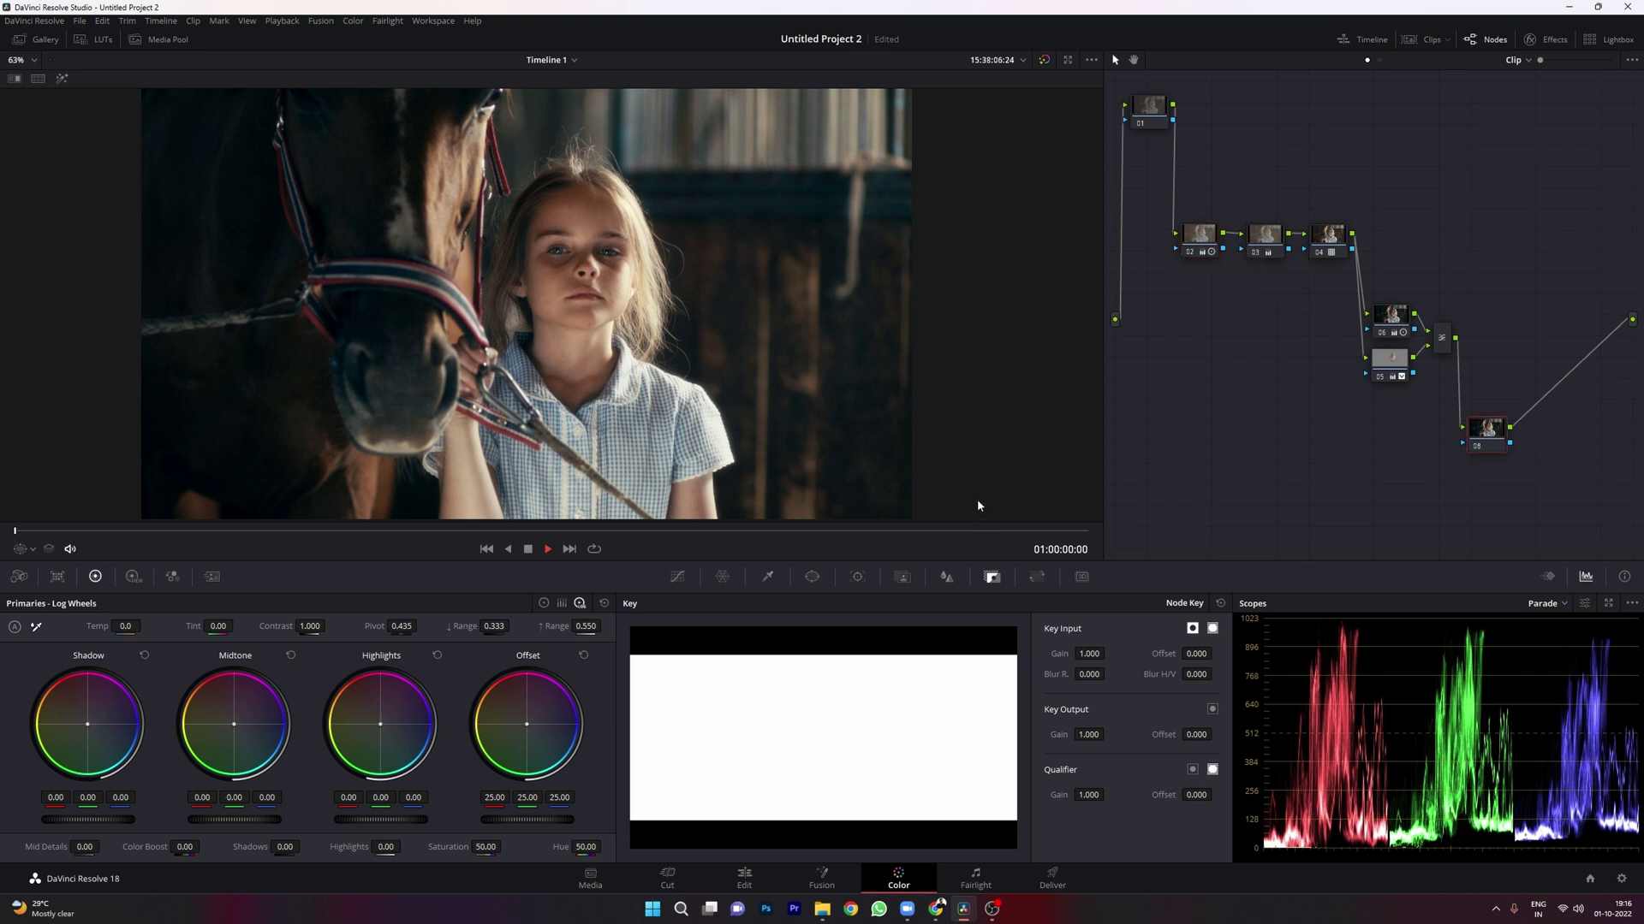
{"action": "left_click", "coordinate": [677, 576]}
{"action": "left_click", "coordinate": [1040, 604]}
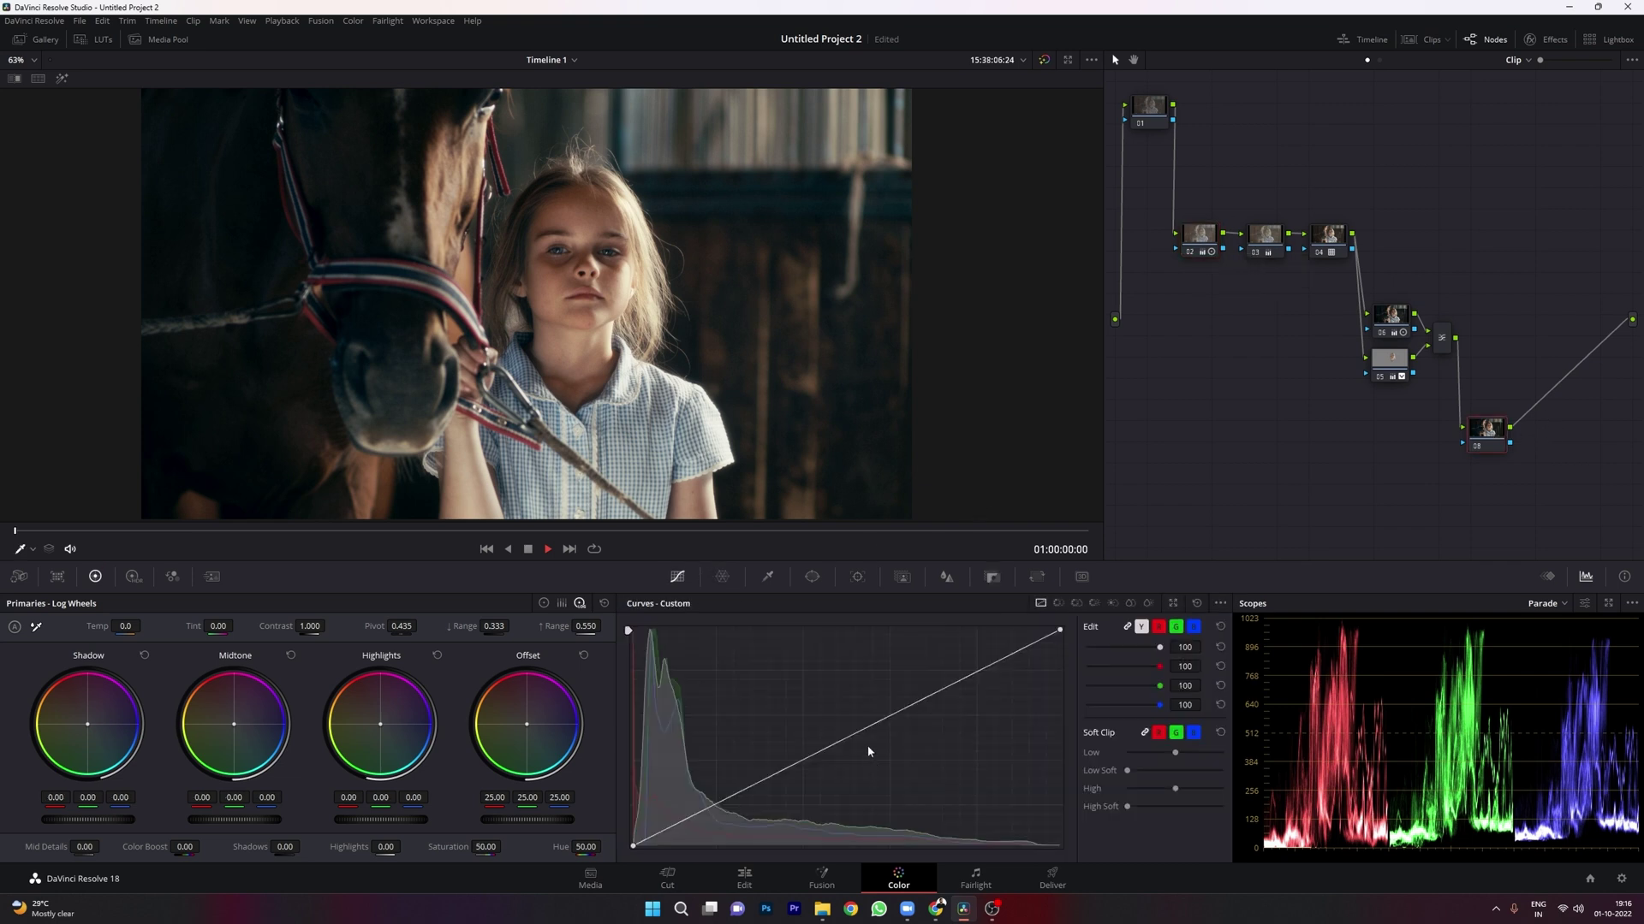
{"action": "left_click", "coordinate": [728, 797]}
{"action": "left_click_drag", "start_coordinate": [632, 848], "coordinate": [627, 839]}
{"action": "key", "text": "shift+d"}
{"action": "key", "text": "shift+d"}
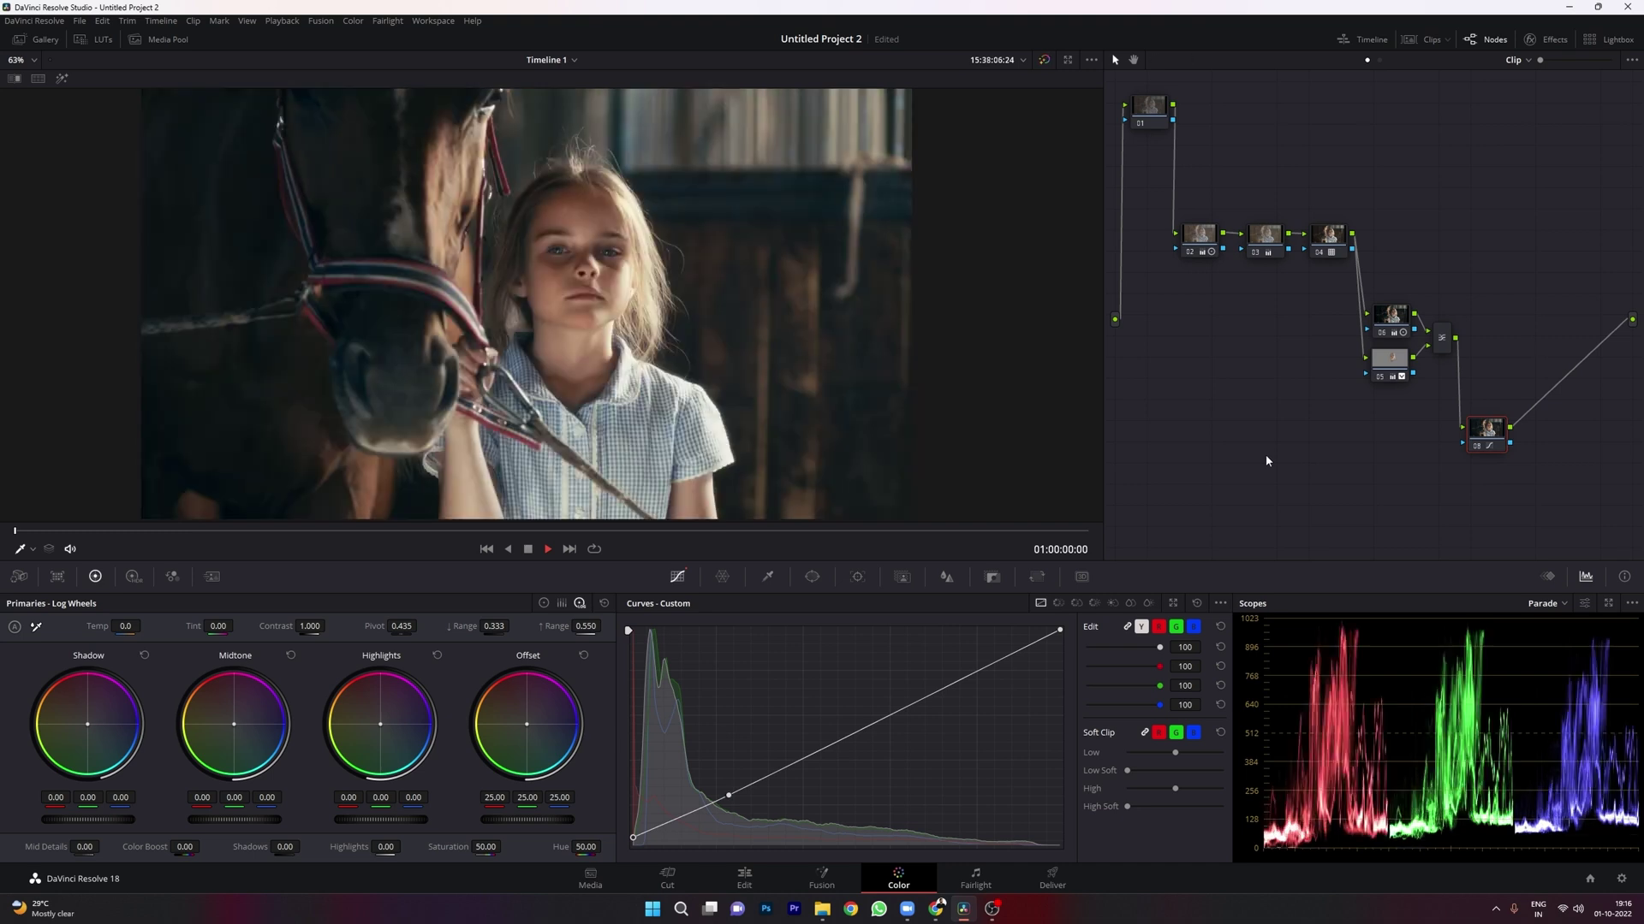